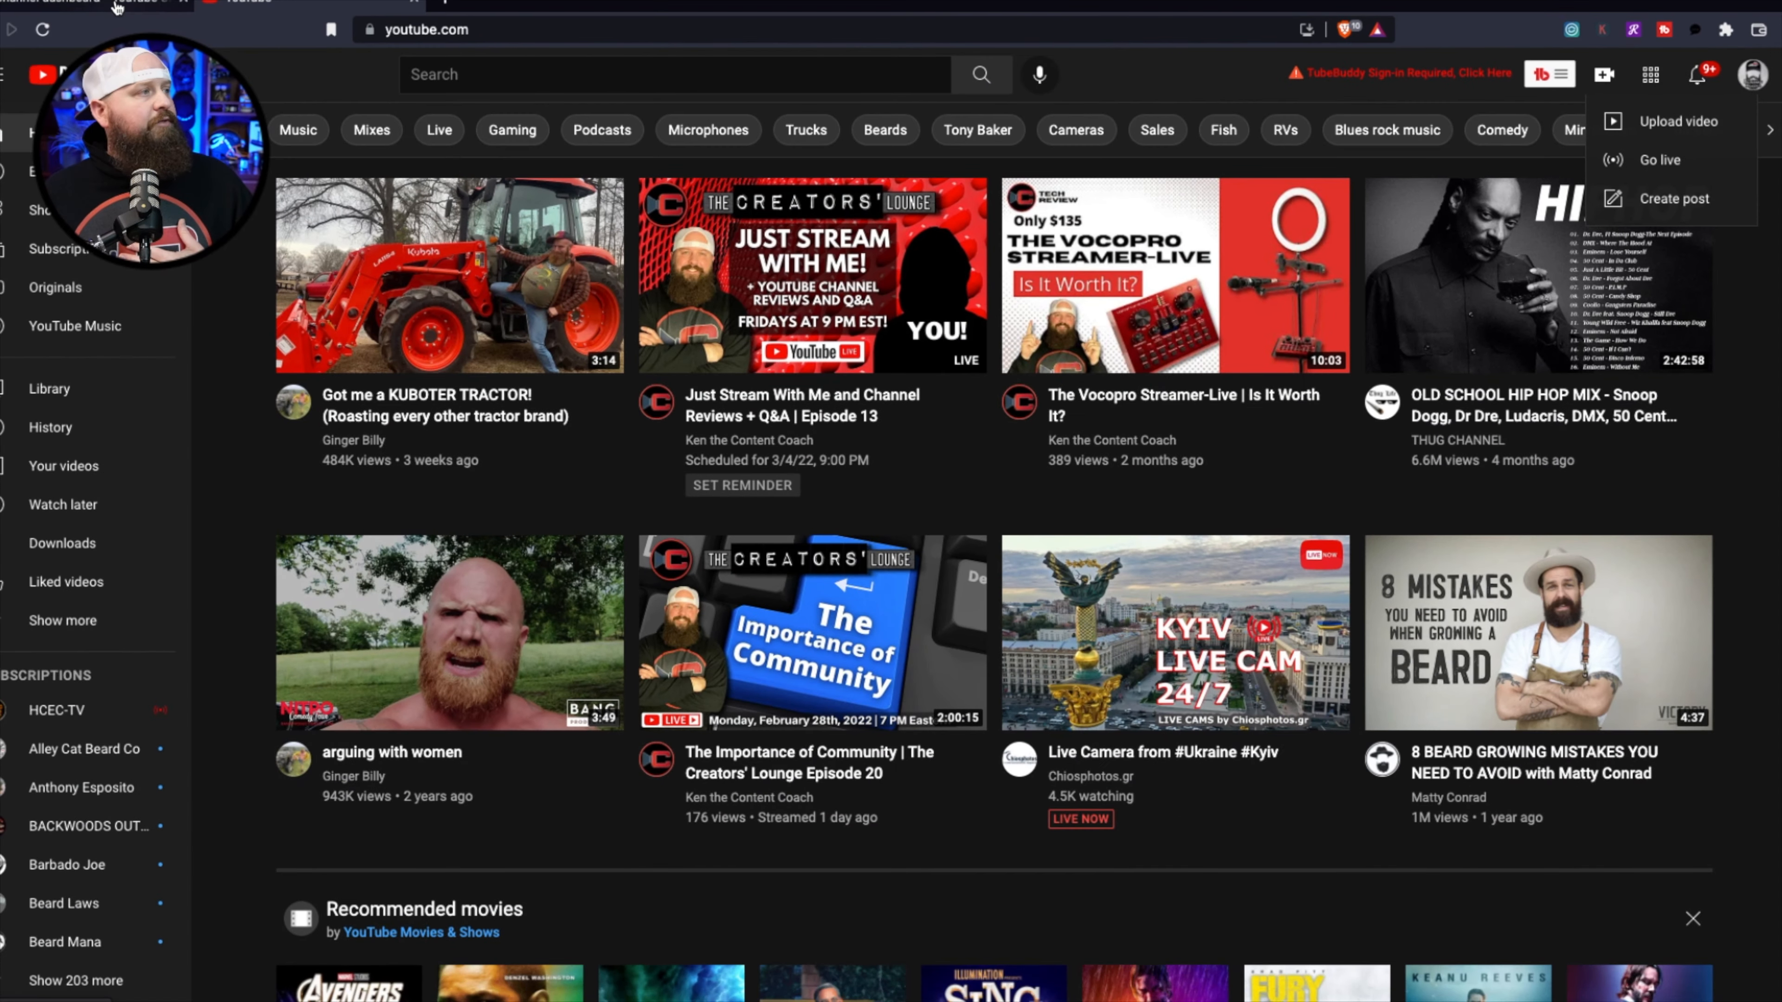
- Switch to the YouTube Studio page and upload the video file Channel Intro February 2022.mov from the Downloads folder
click(112, 7)
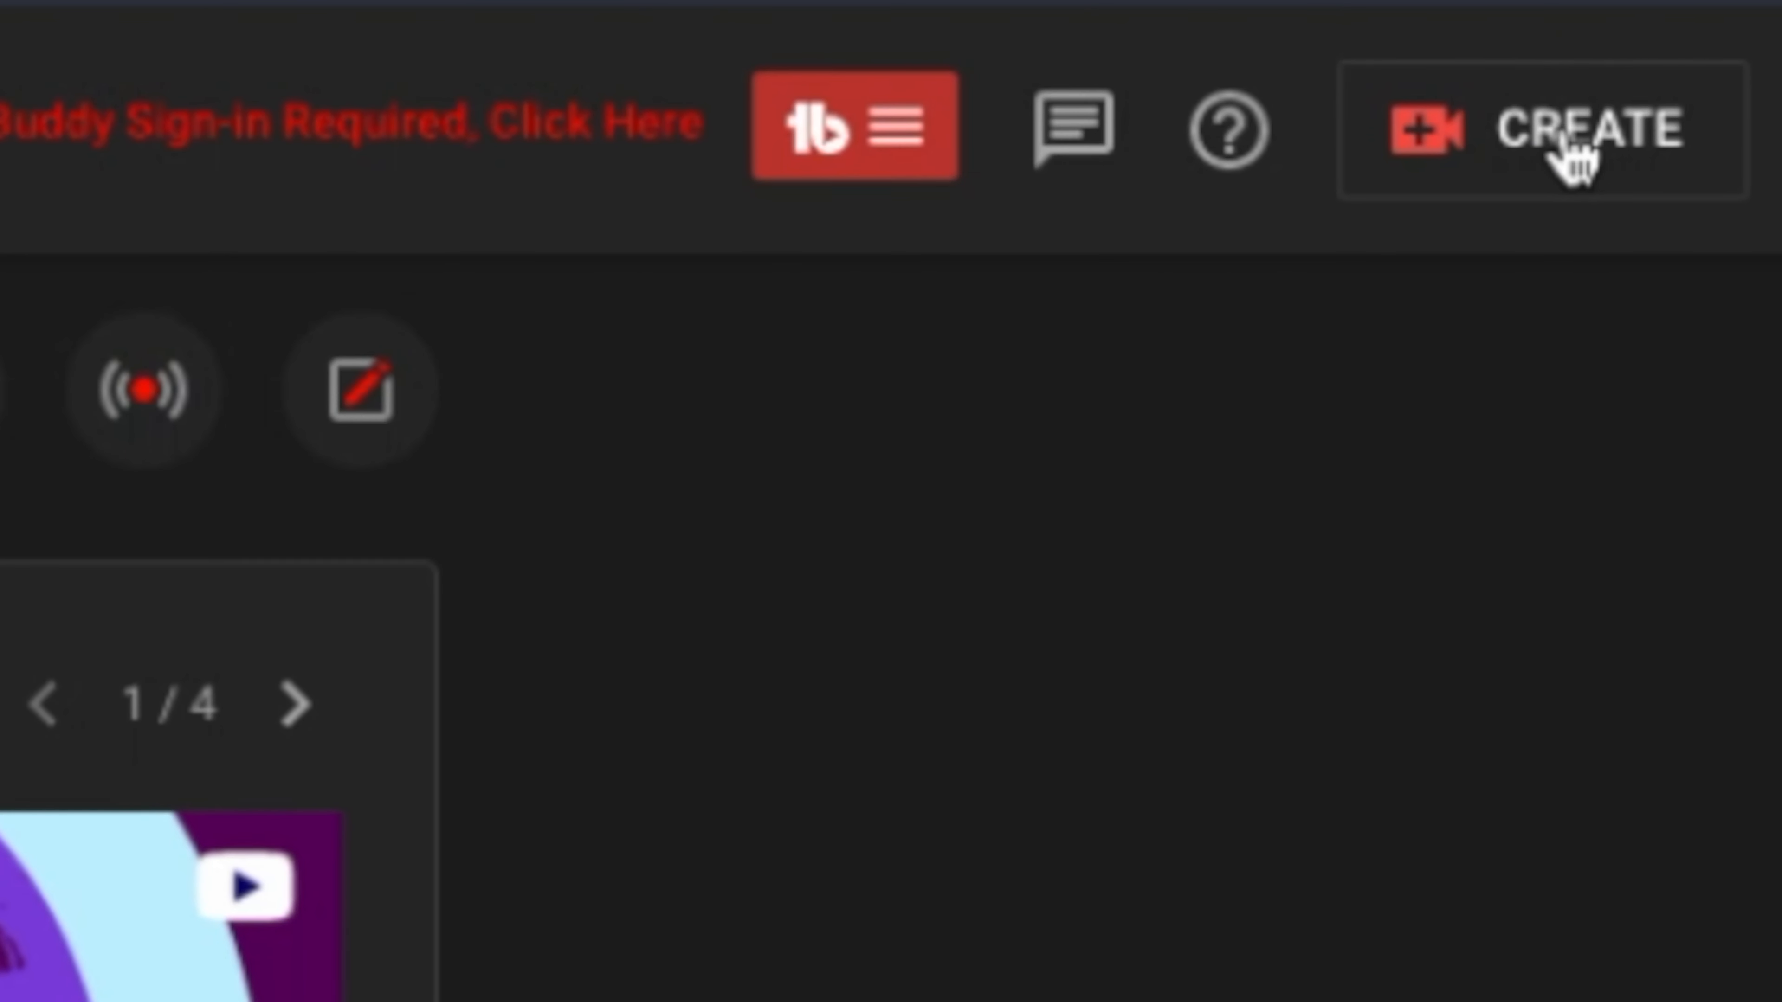
click(1559, 137)
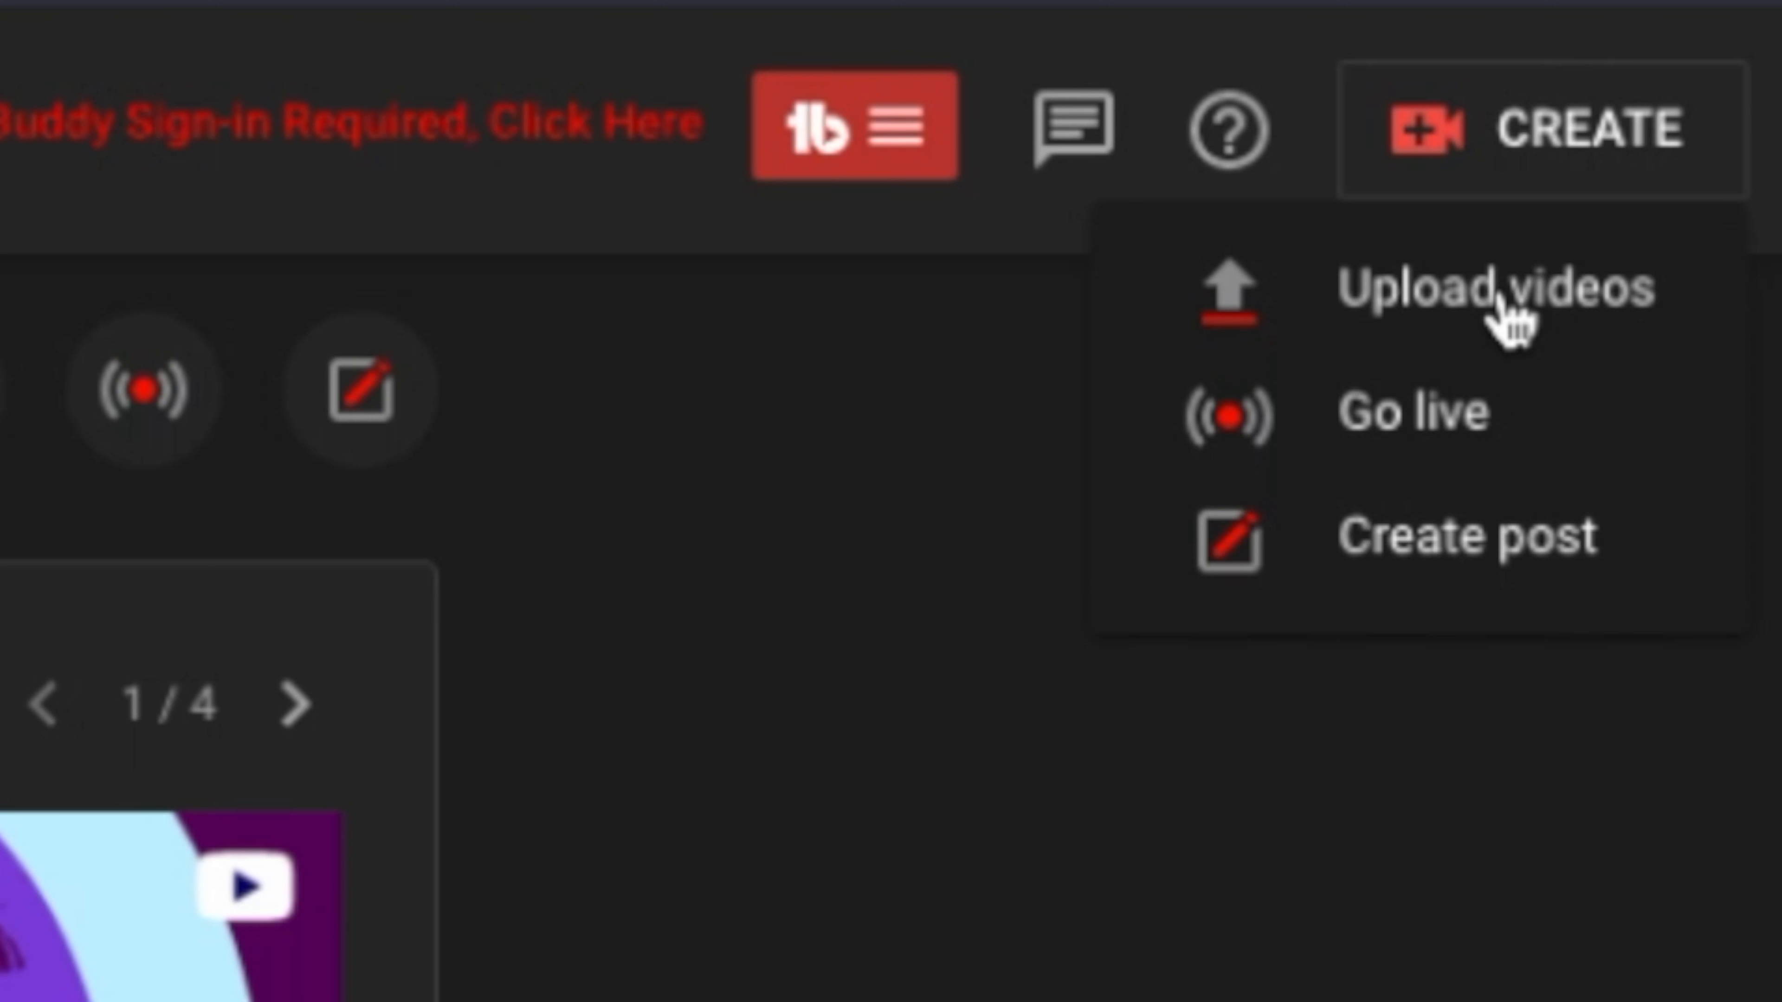
click(1501, 309)
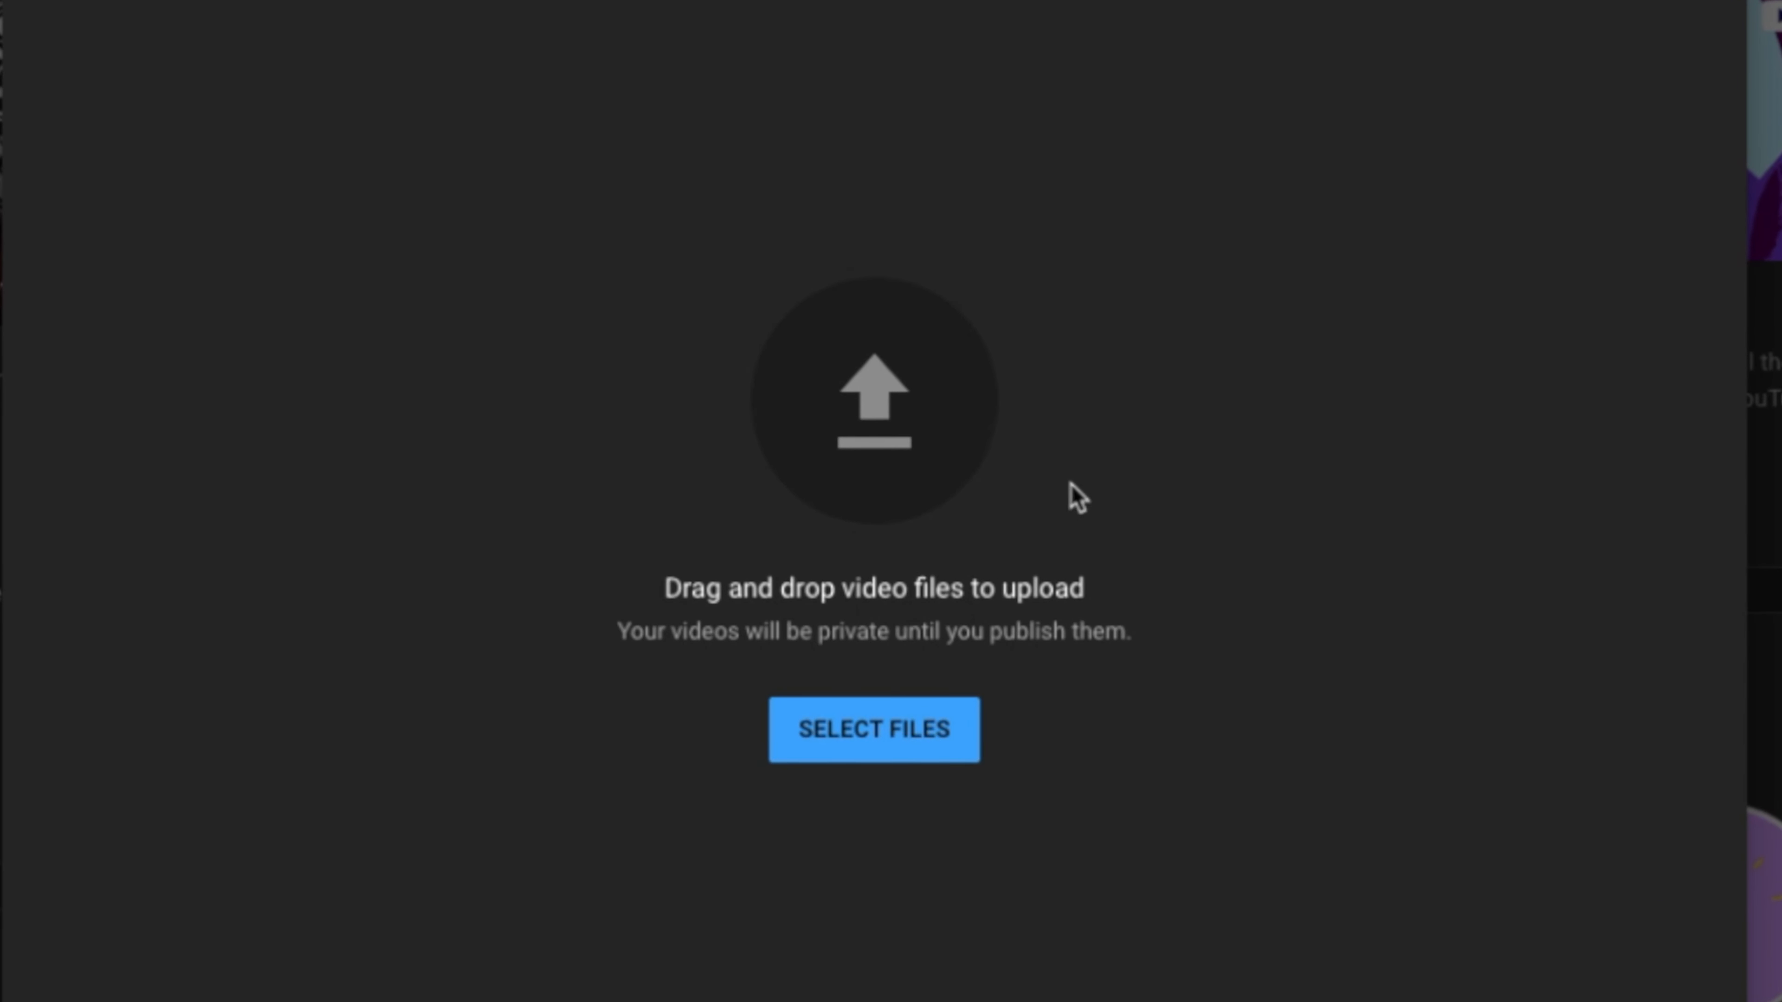
click(887, 742)
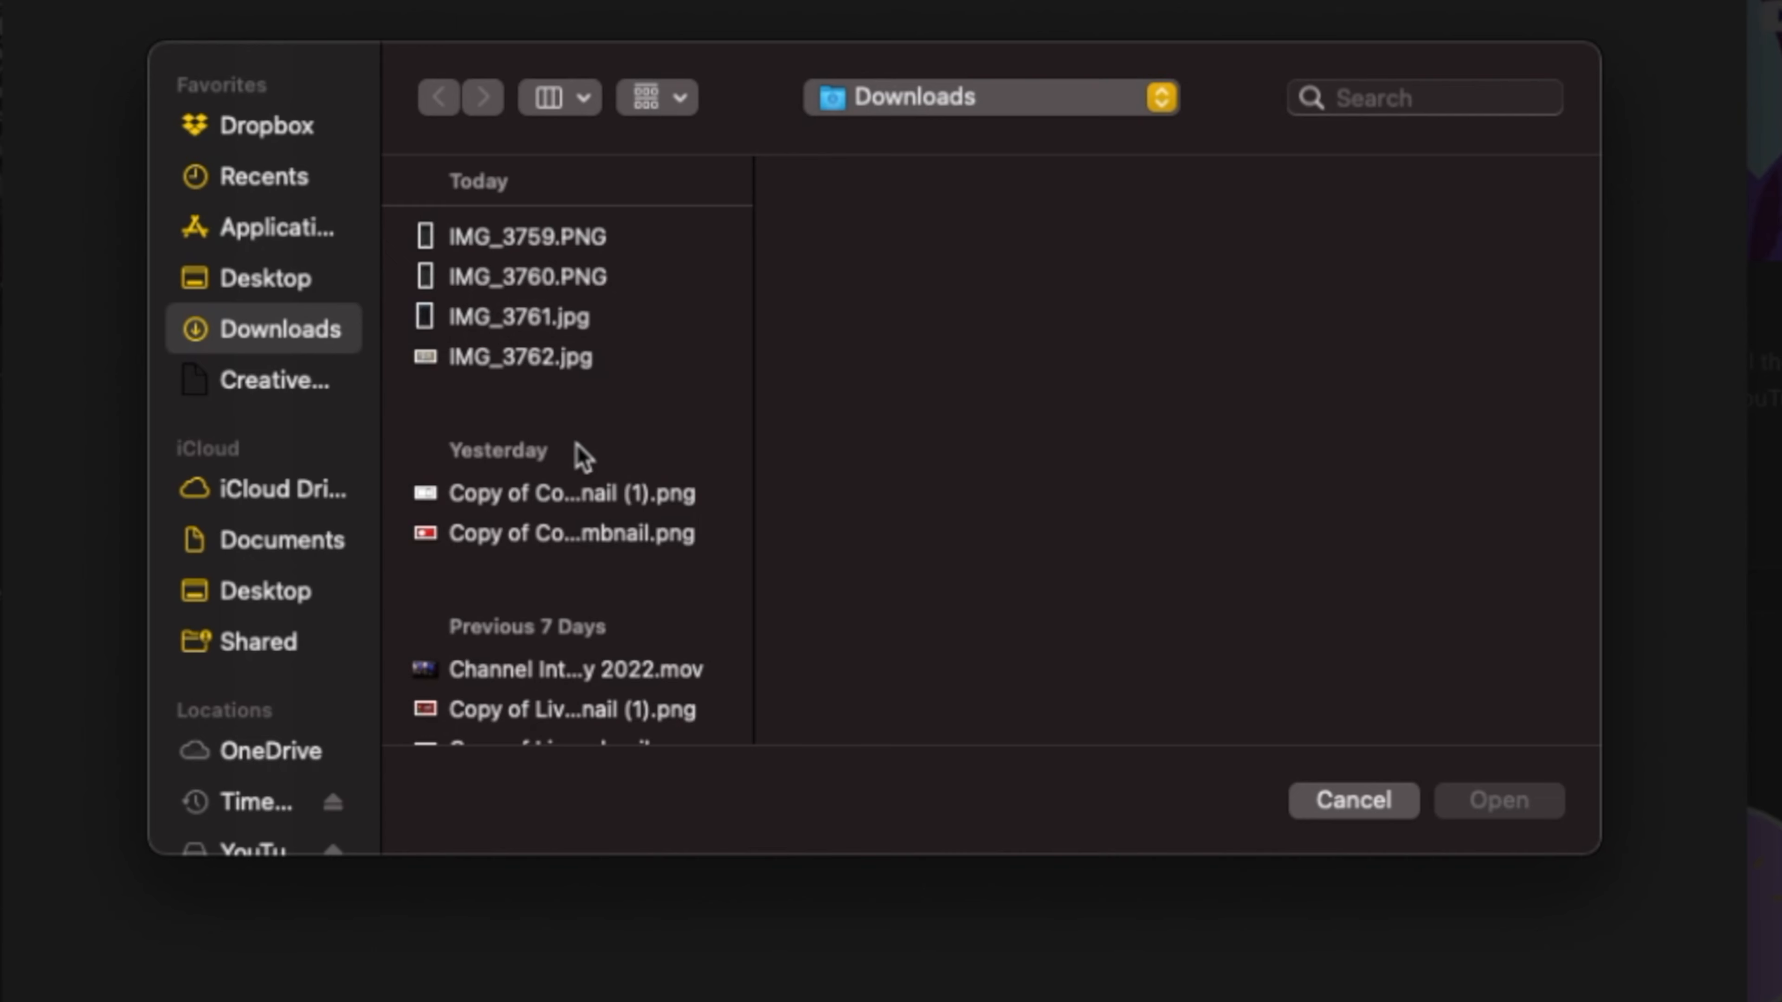
scroll(574, 430, down, 5)
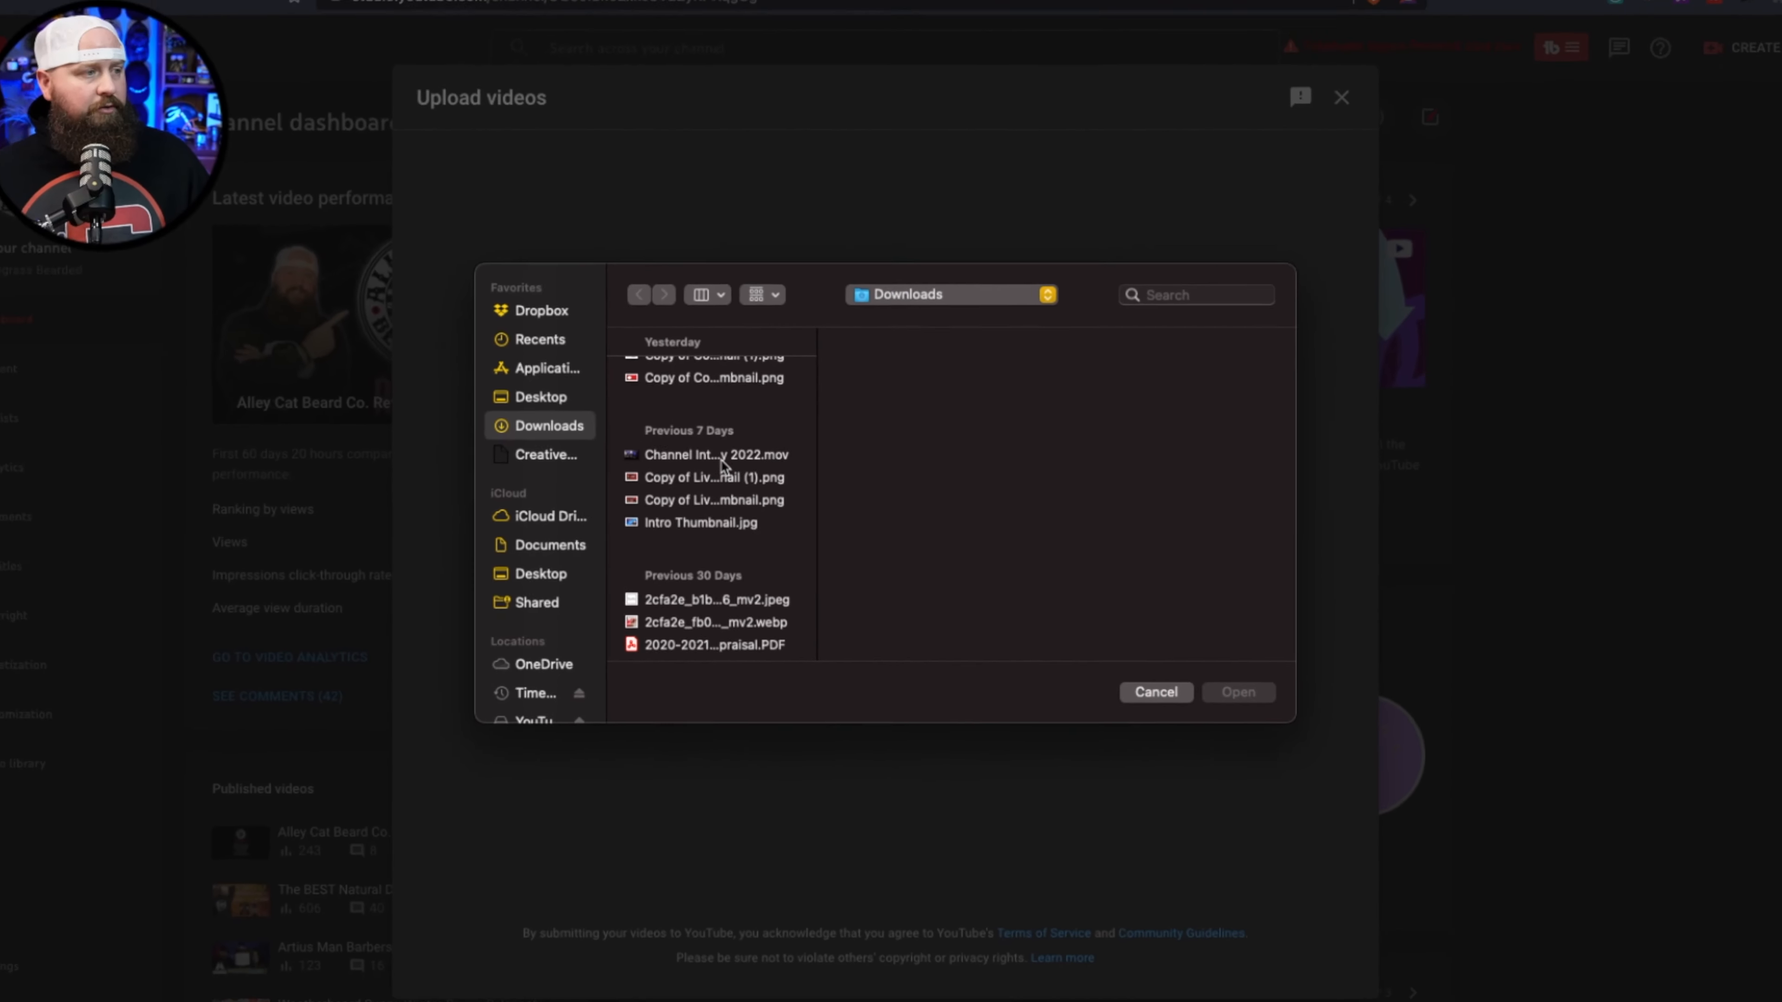
click(730, 463)
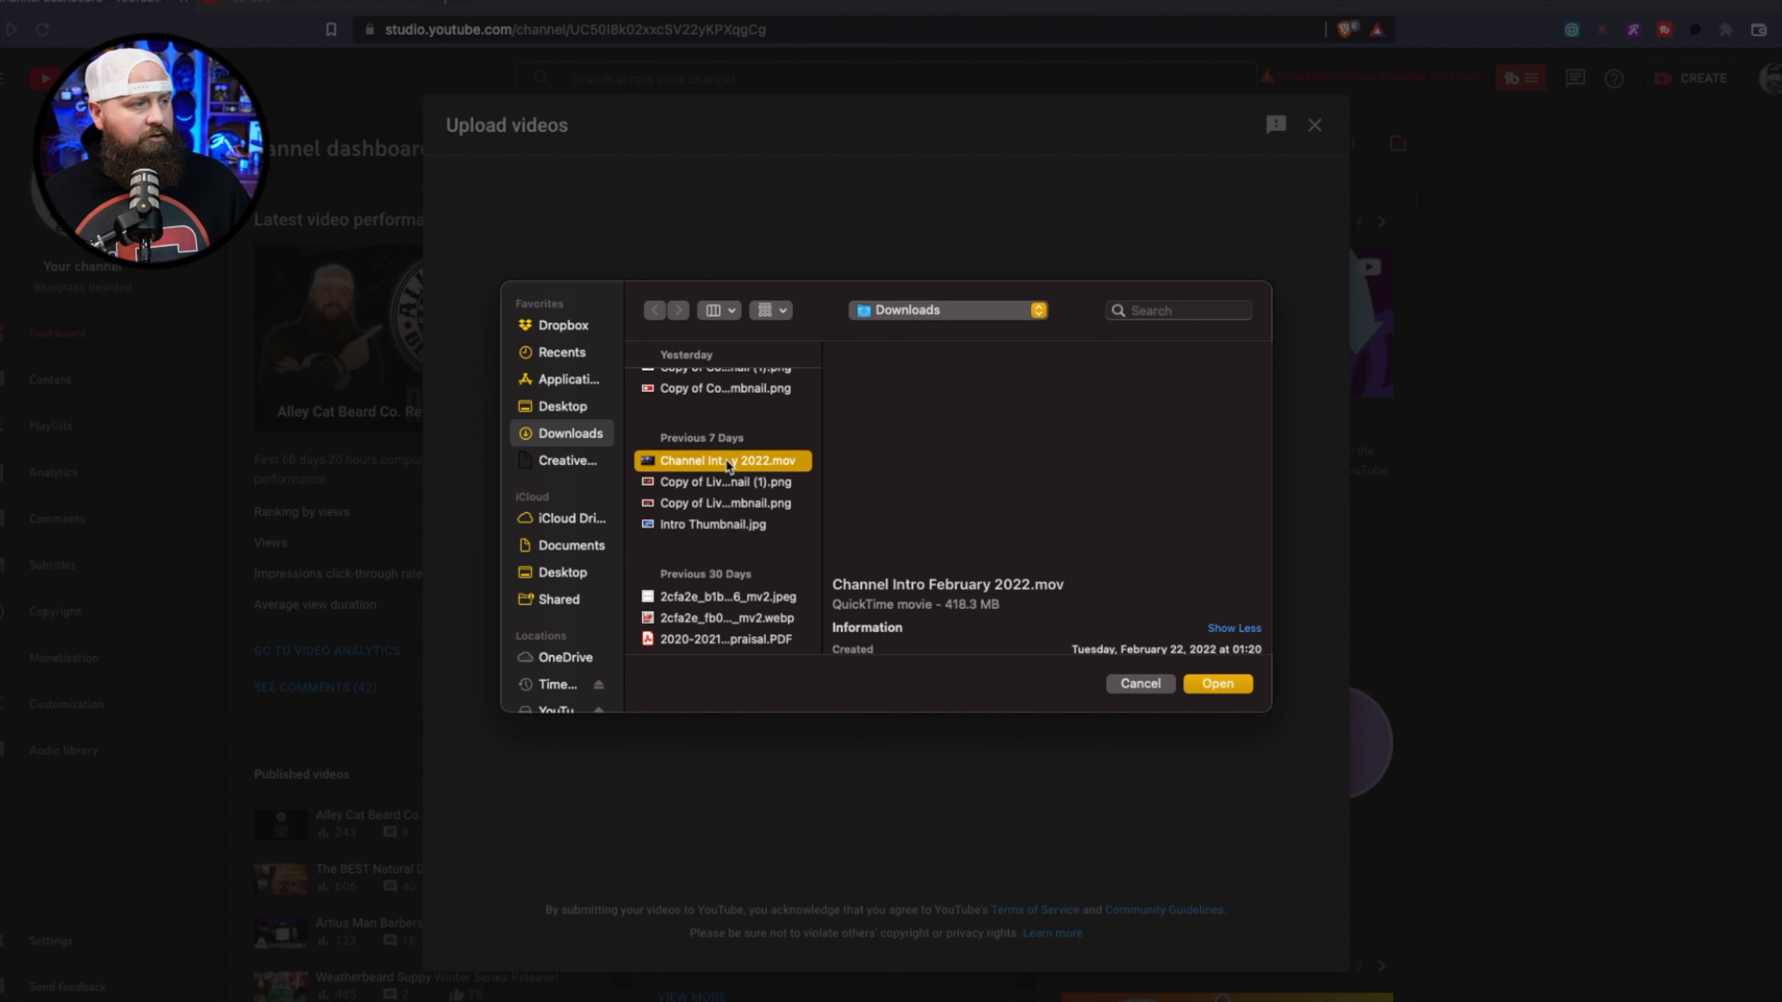
click(1224, 684)
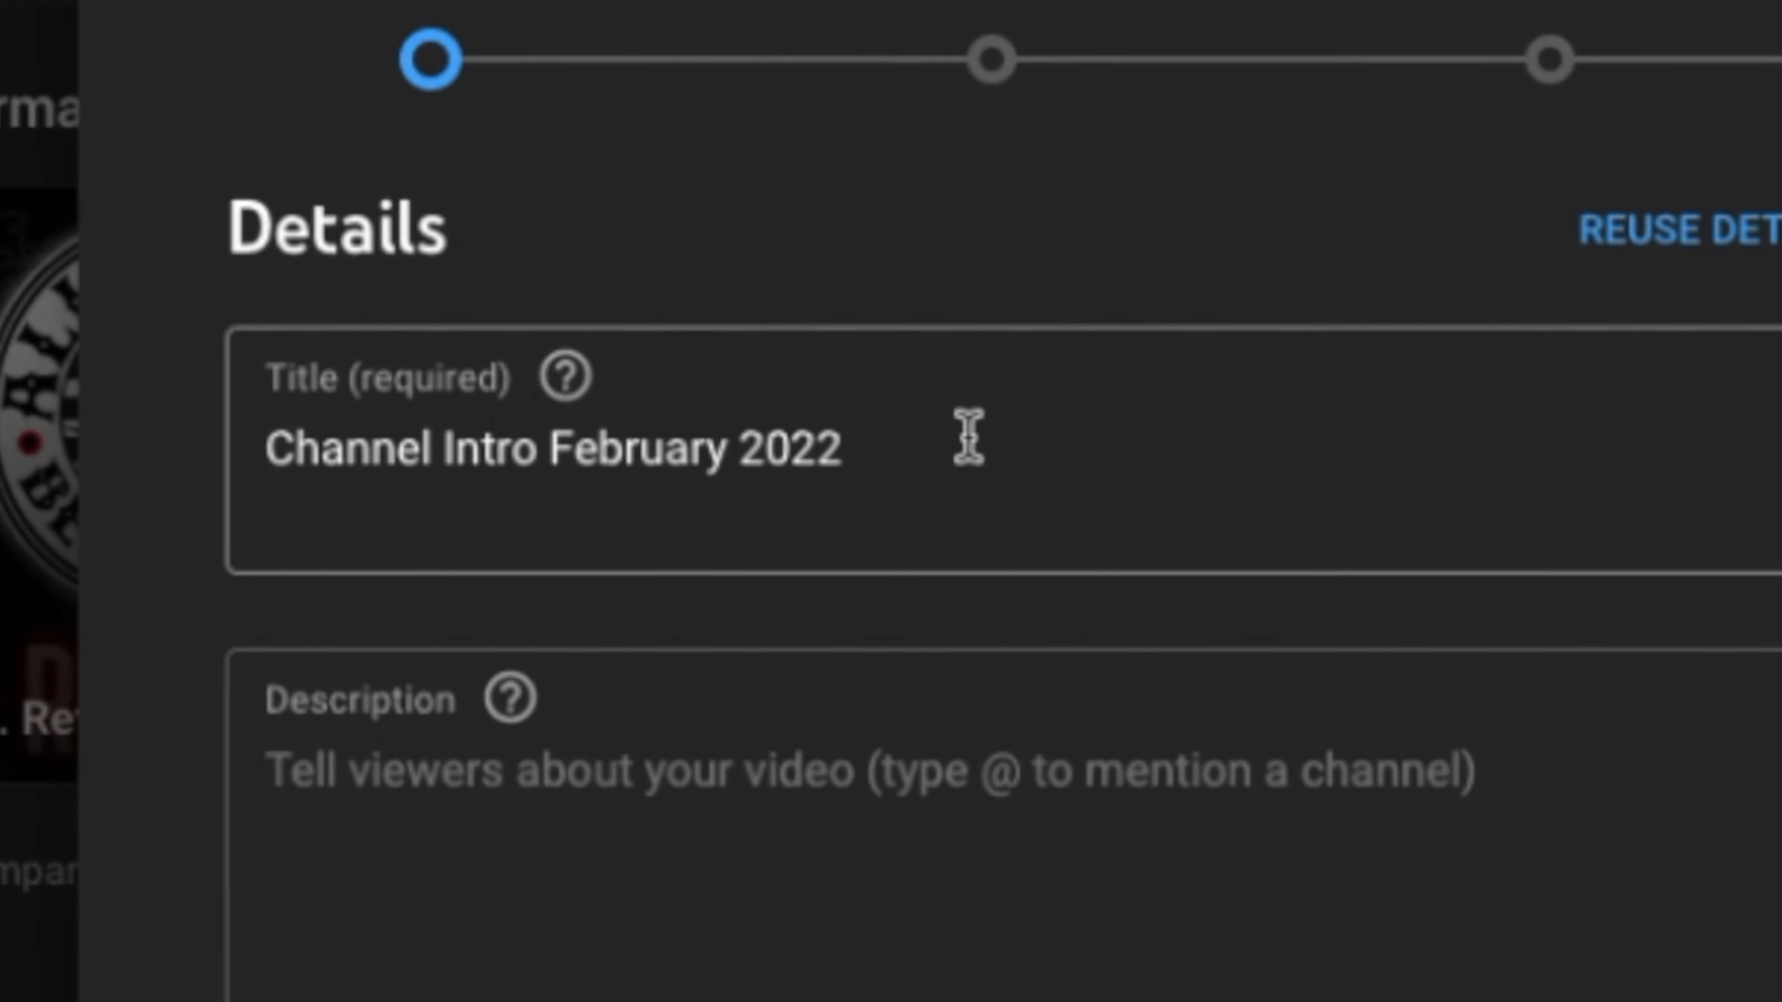
triple_click(423, 456)
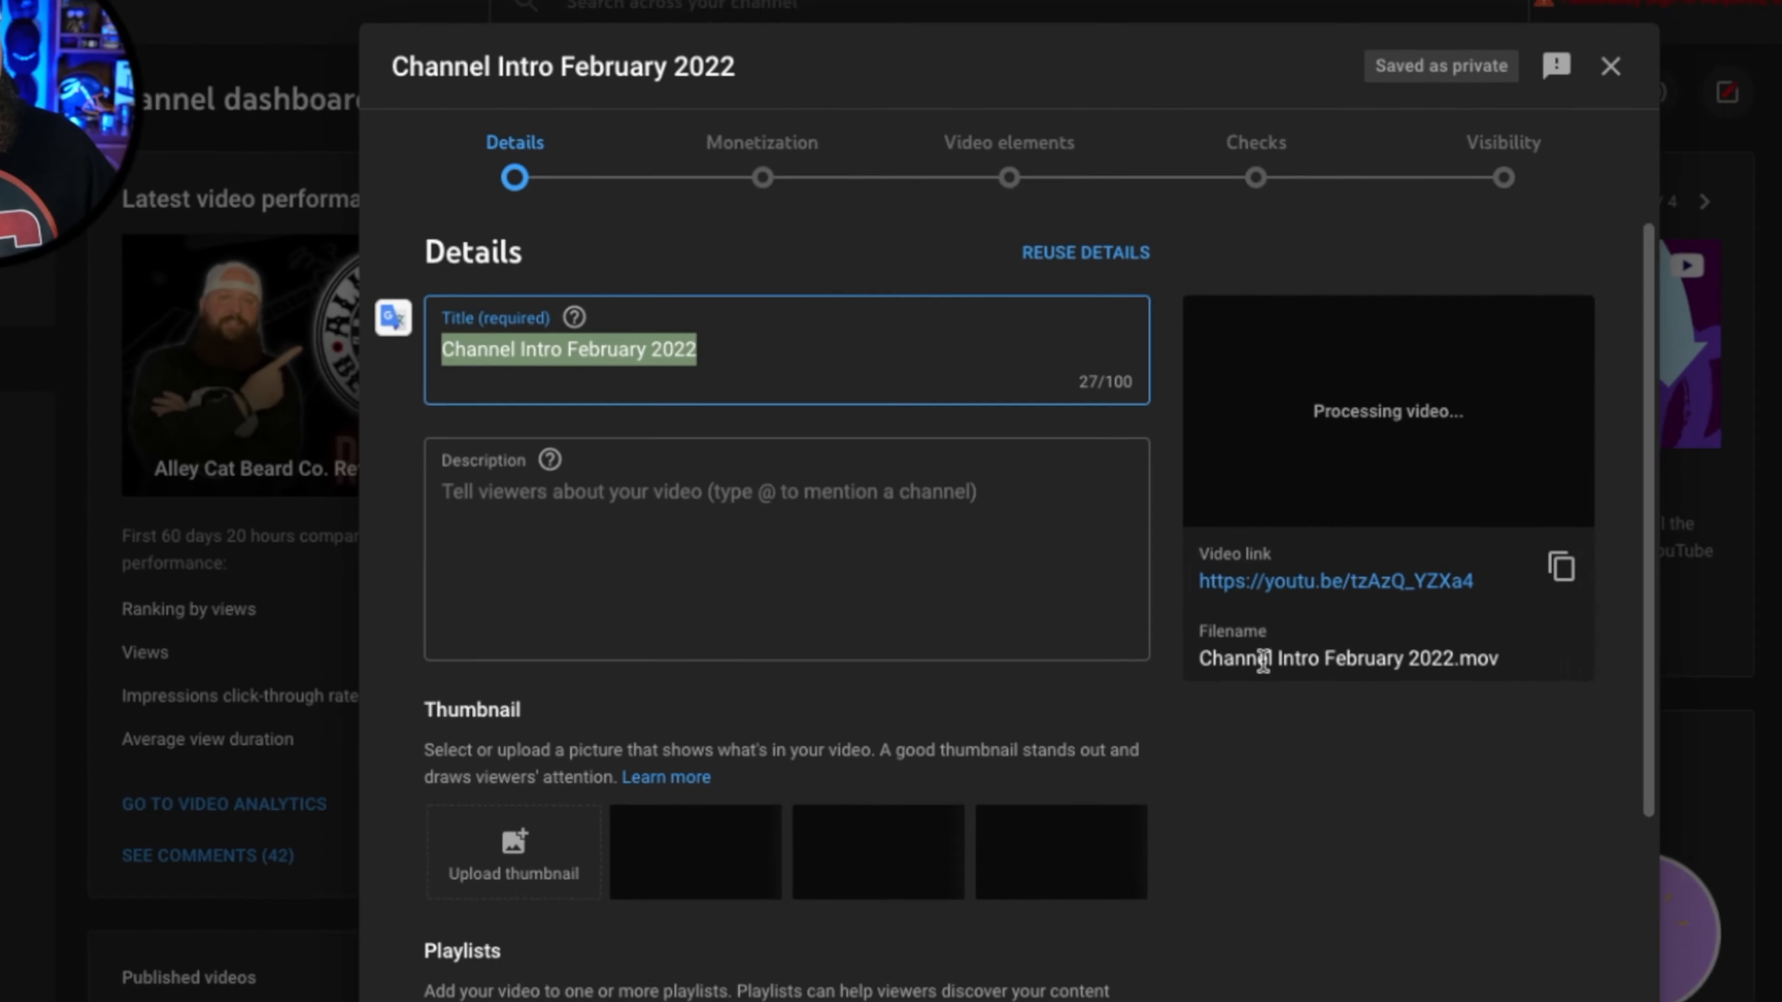
drag(1200, 663, 1443, 671)
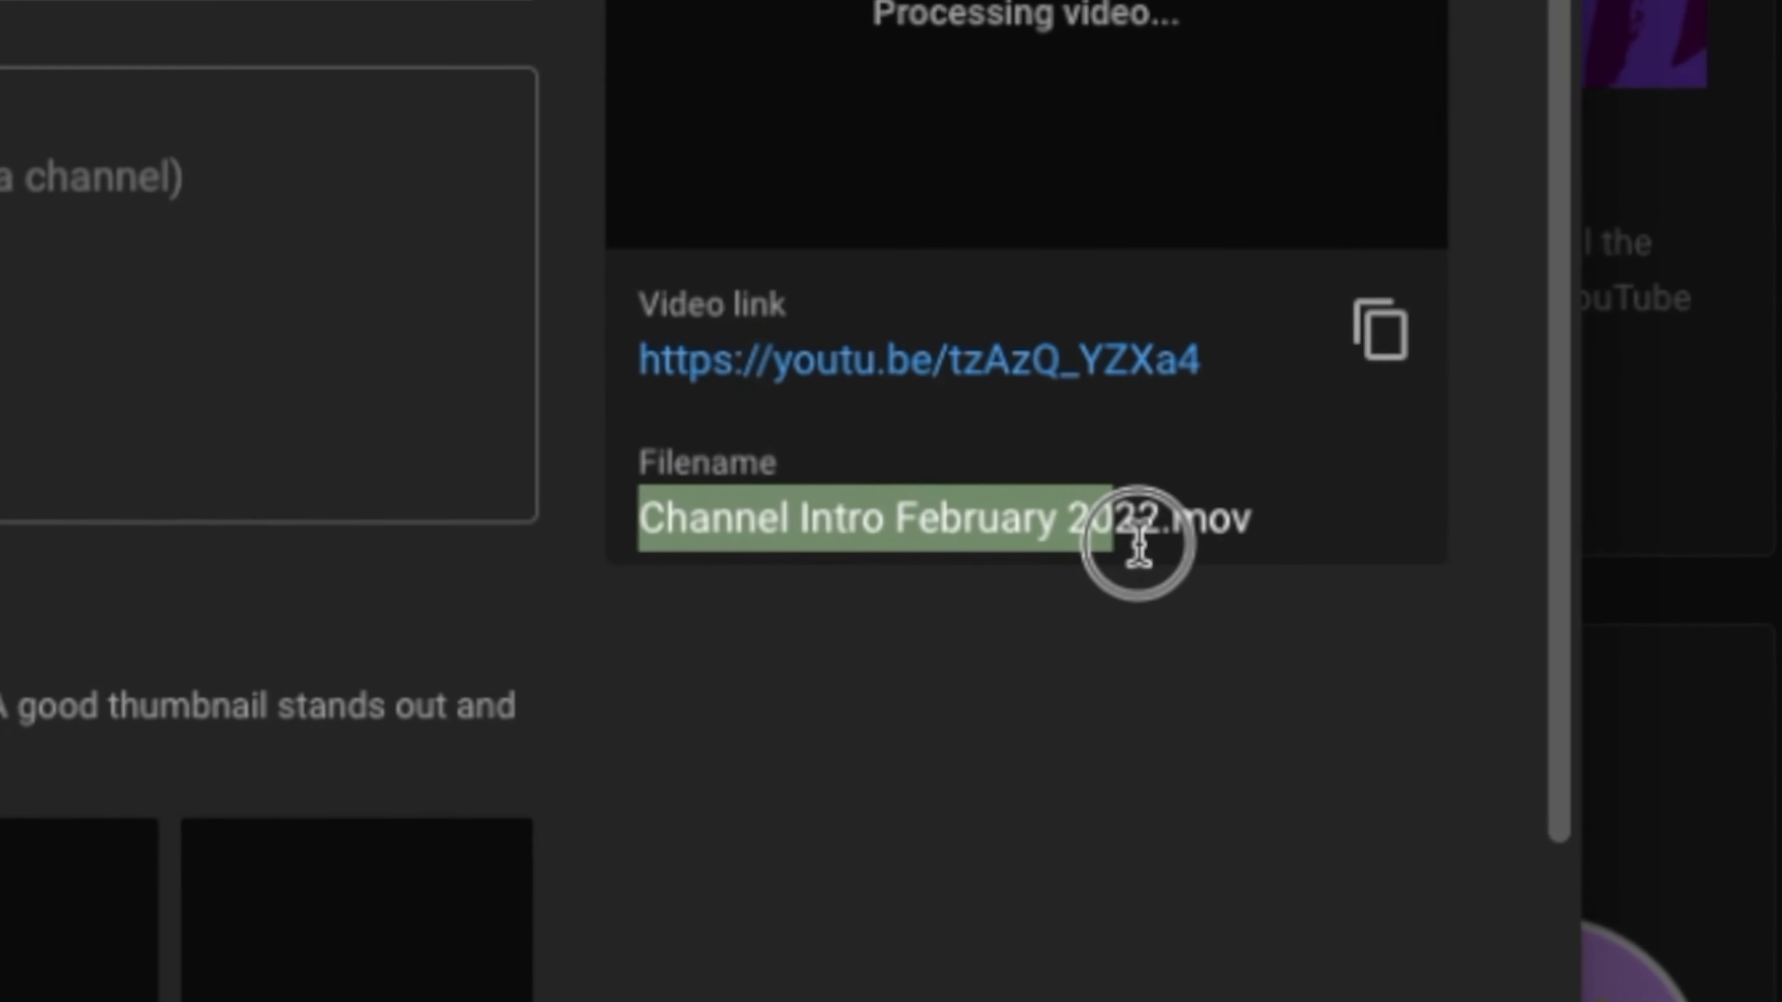
drag(1138, 544, 1147, 544)
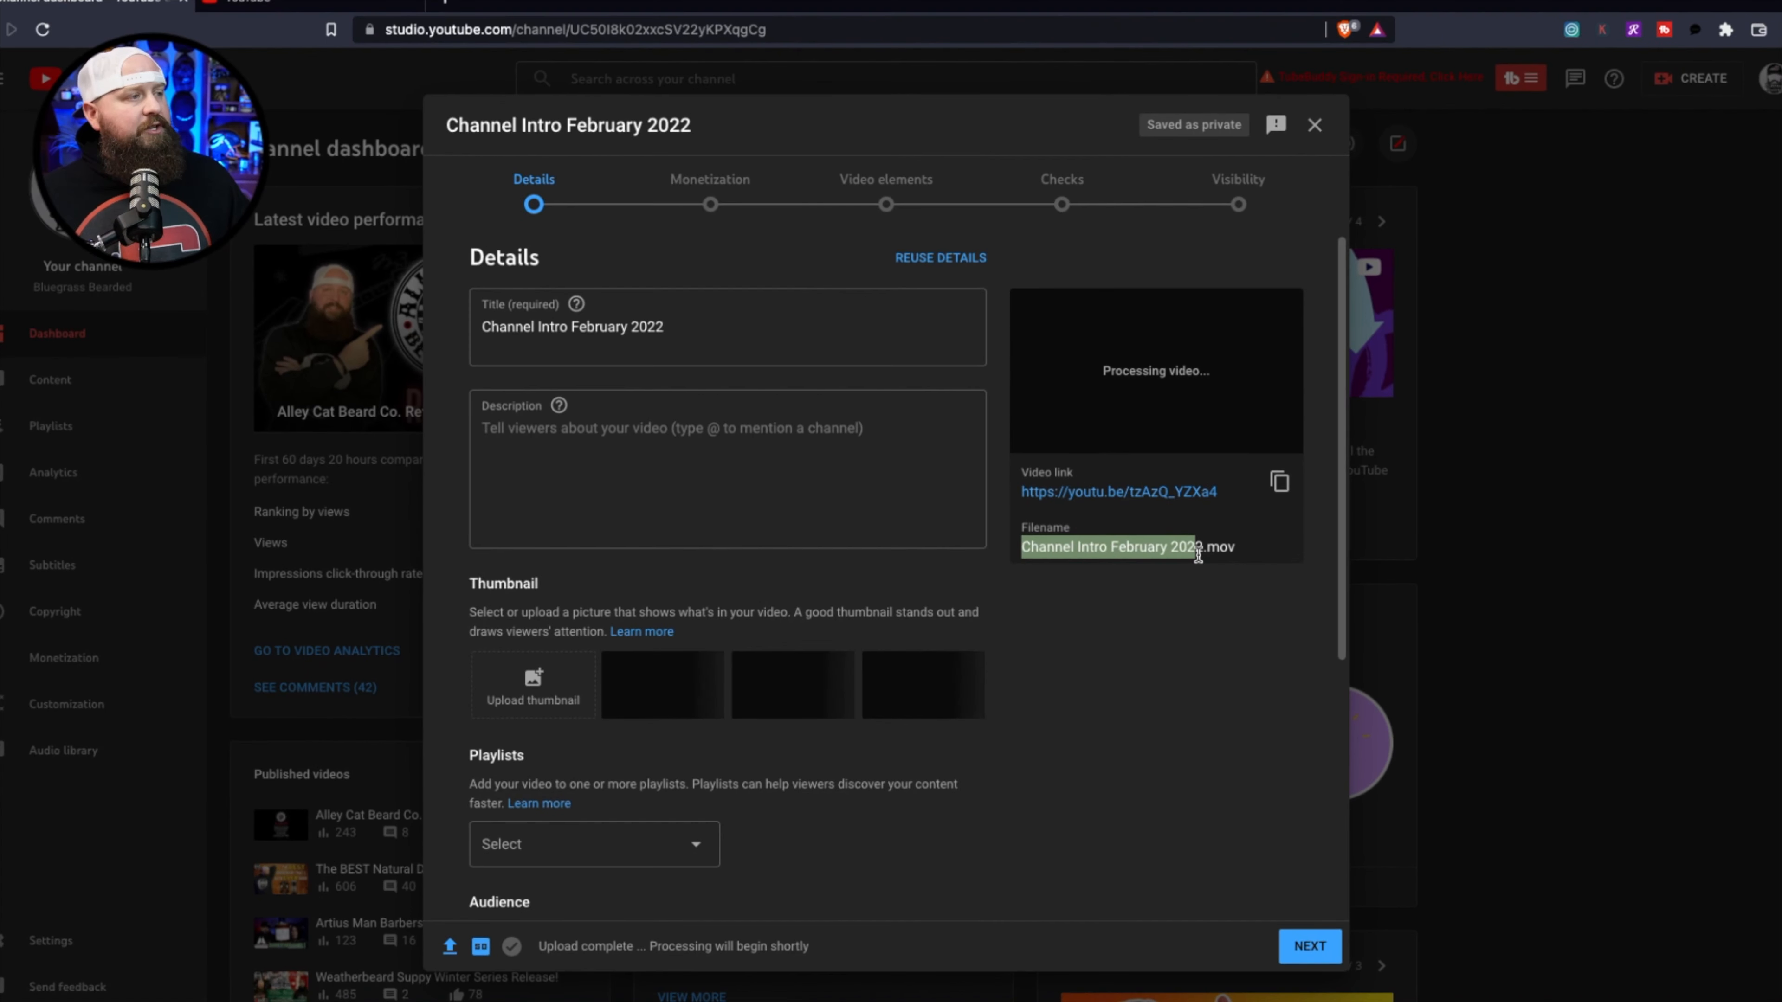
- Replace the video title with "Channel Intro WATCH THIS!"
click(708, 330)
key(super+a)
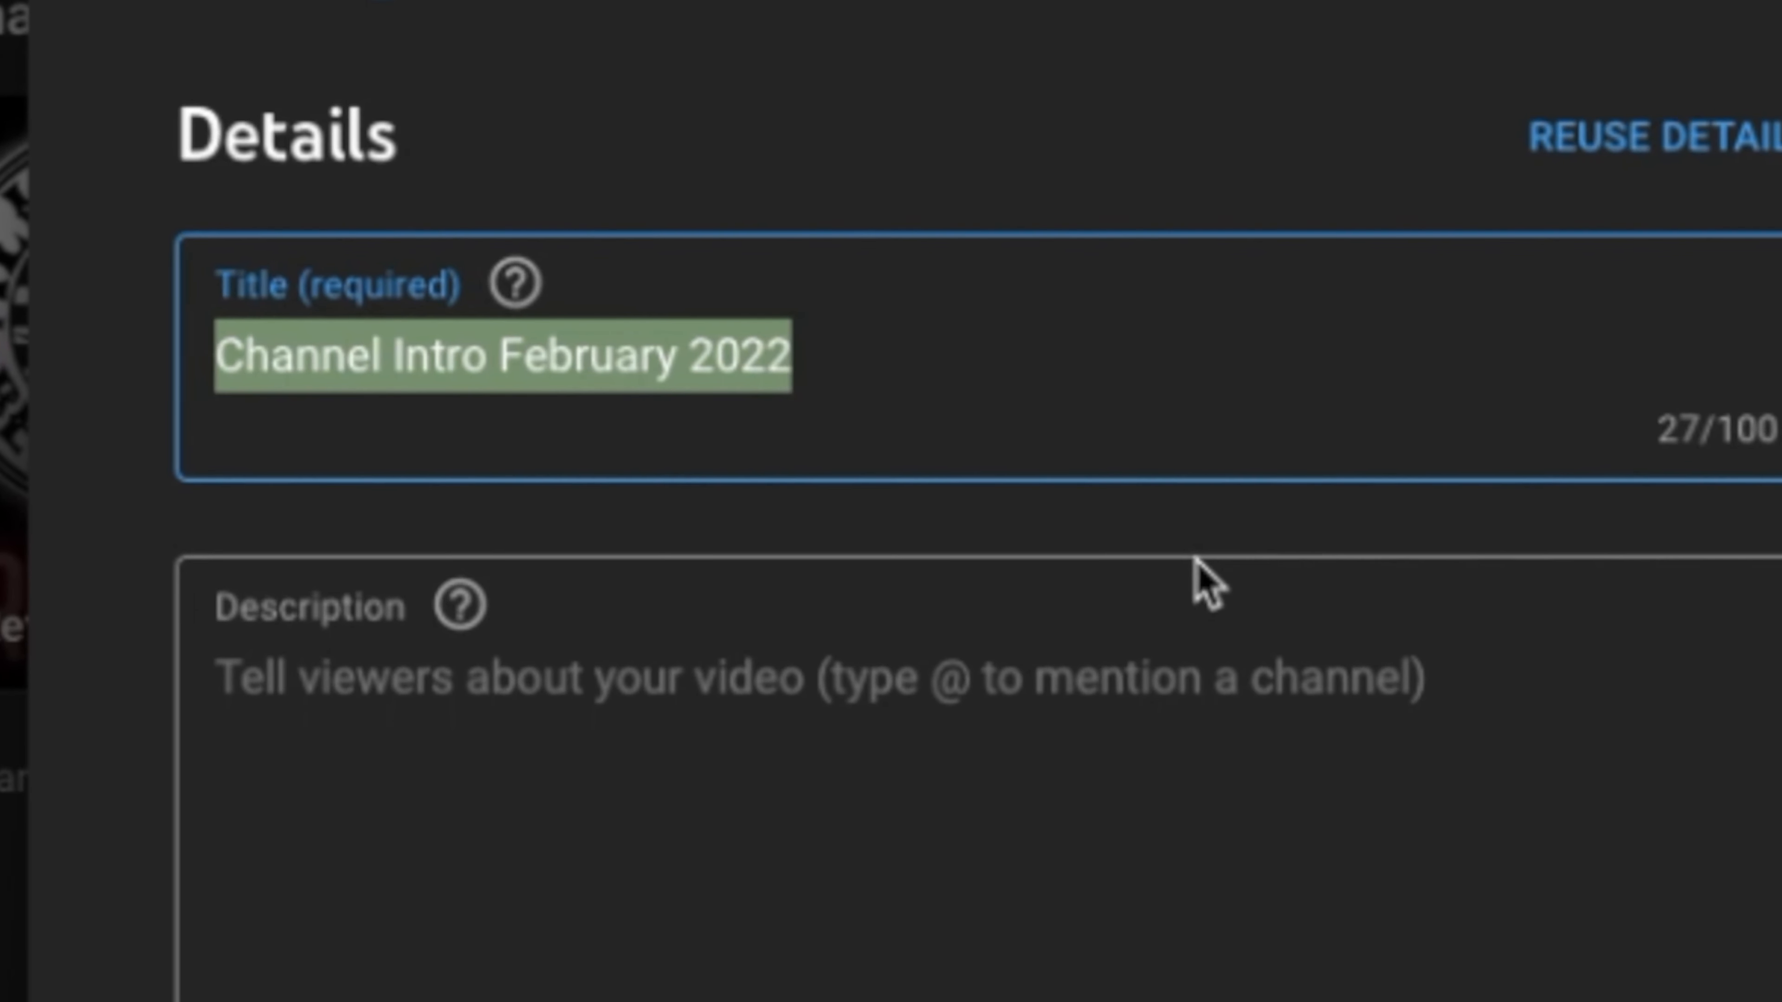
text(K)
key(BackSpace)
text(CH)
key(BackSpace)
text(hannel Intro WATCH THIS!)
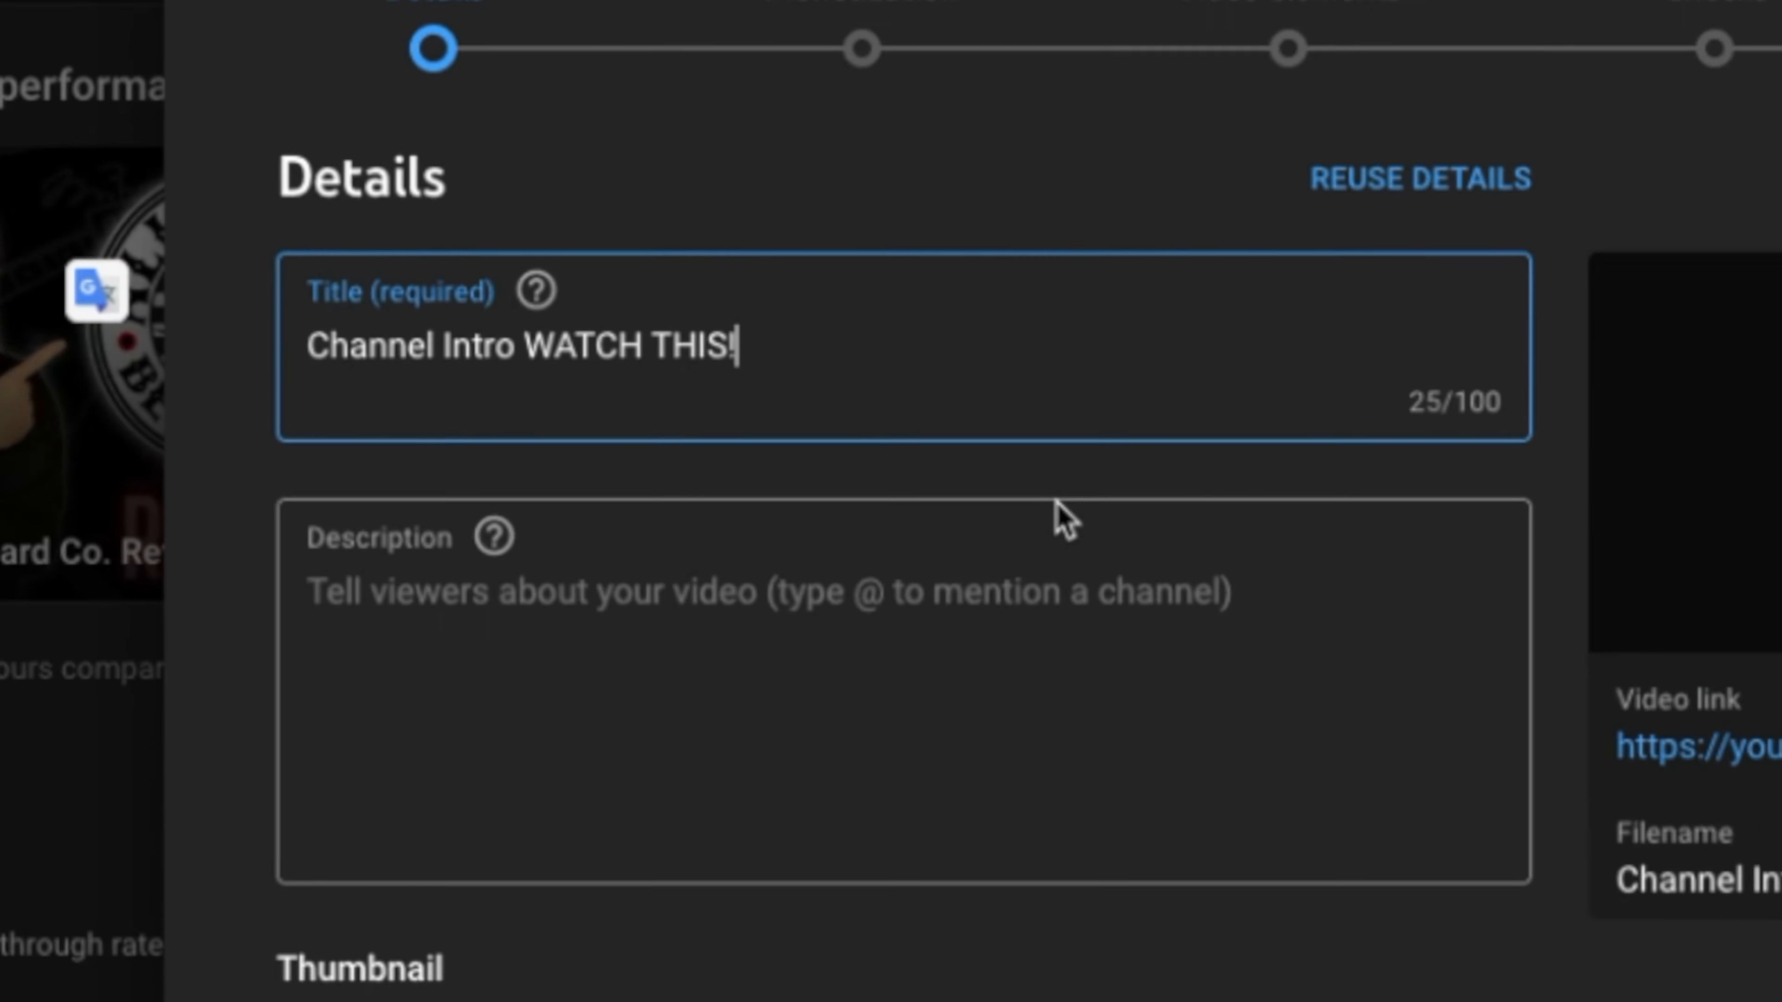
- Write the description "My website: kenthecontentcoach.com", followed by a blank line and "THis is my intro video."
click(802, 670)
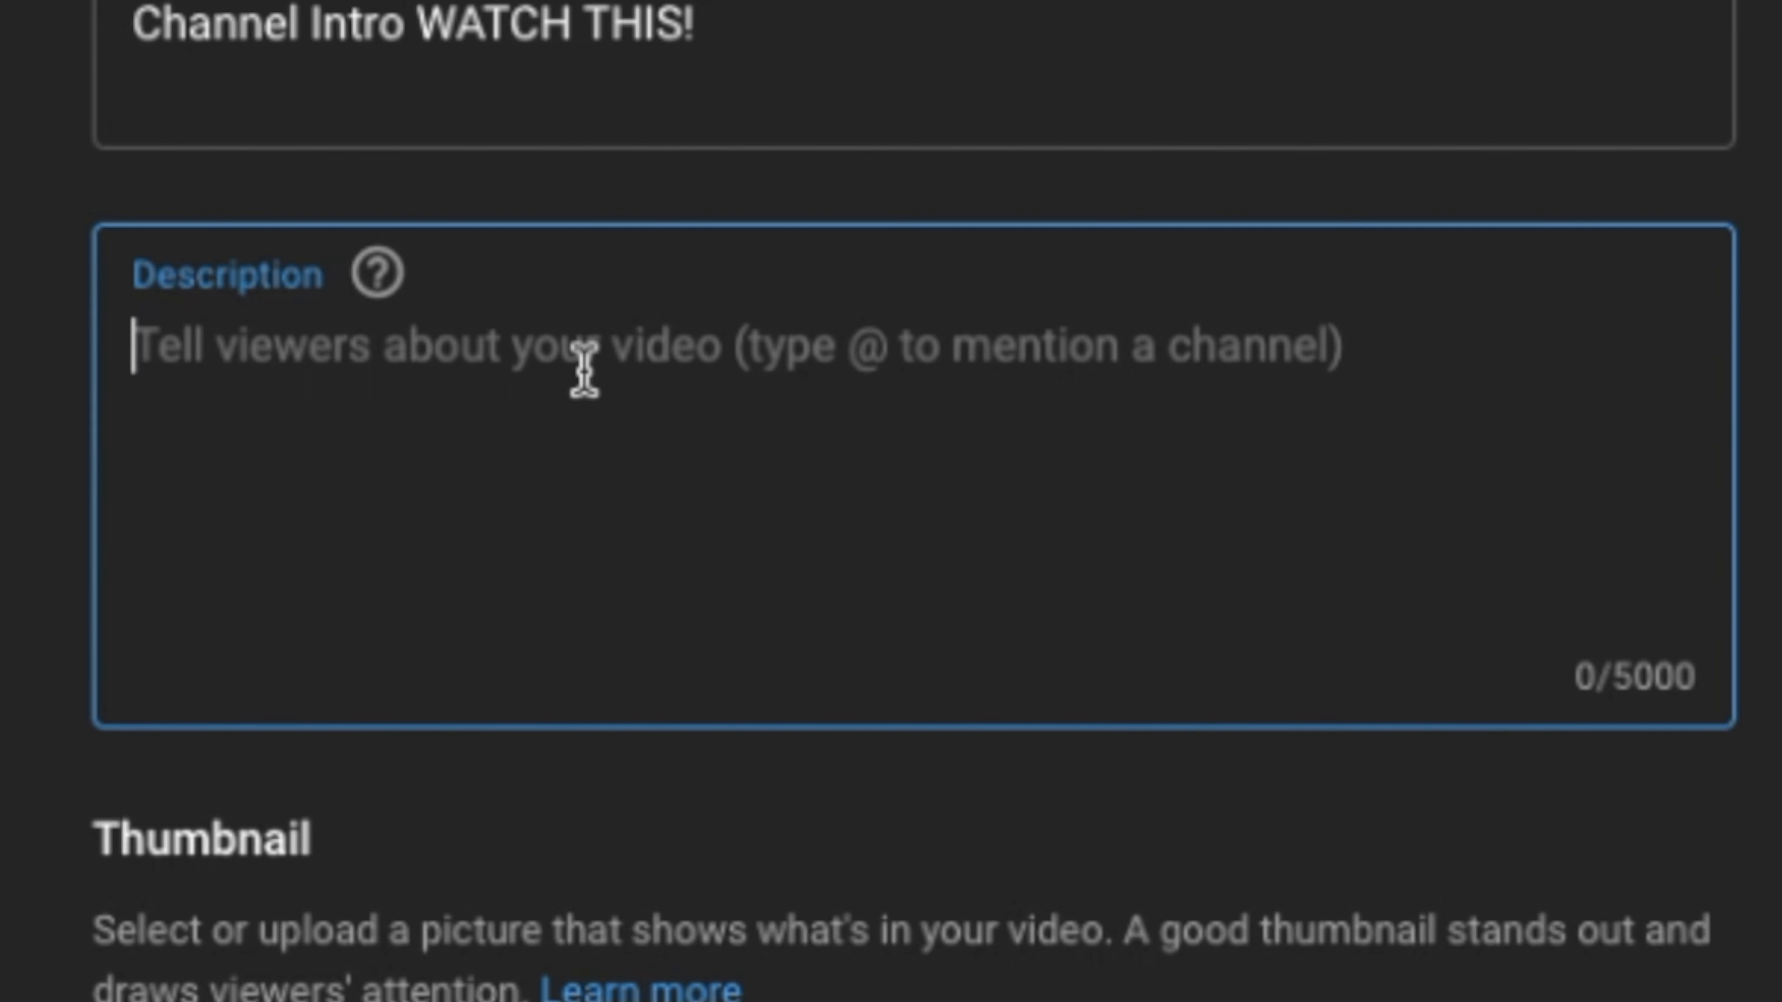
text(My websit)
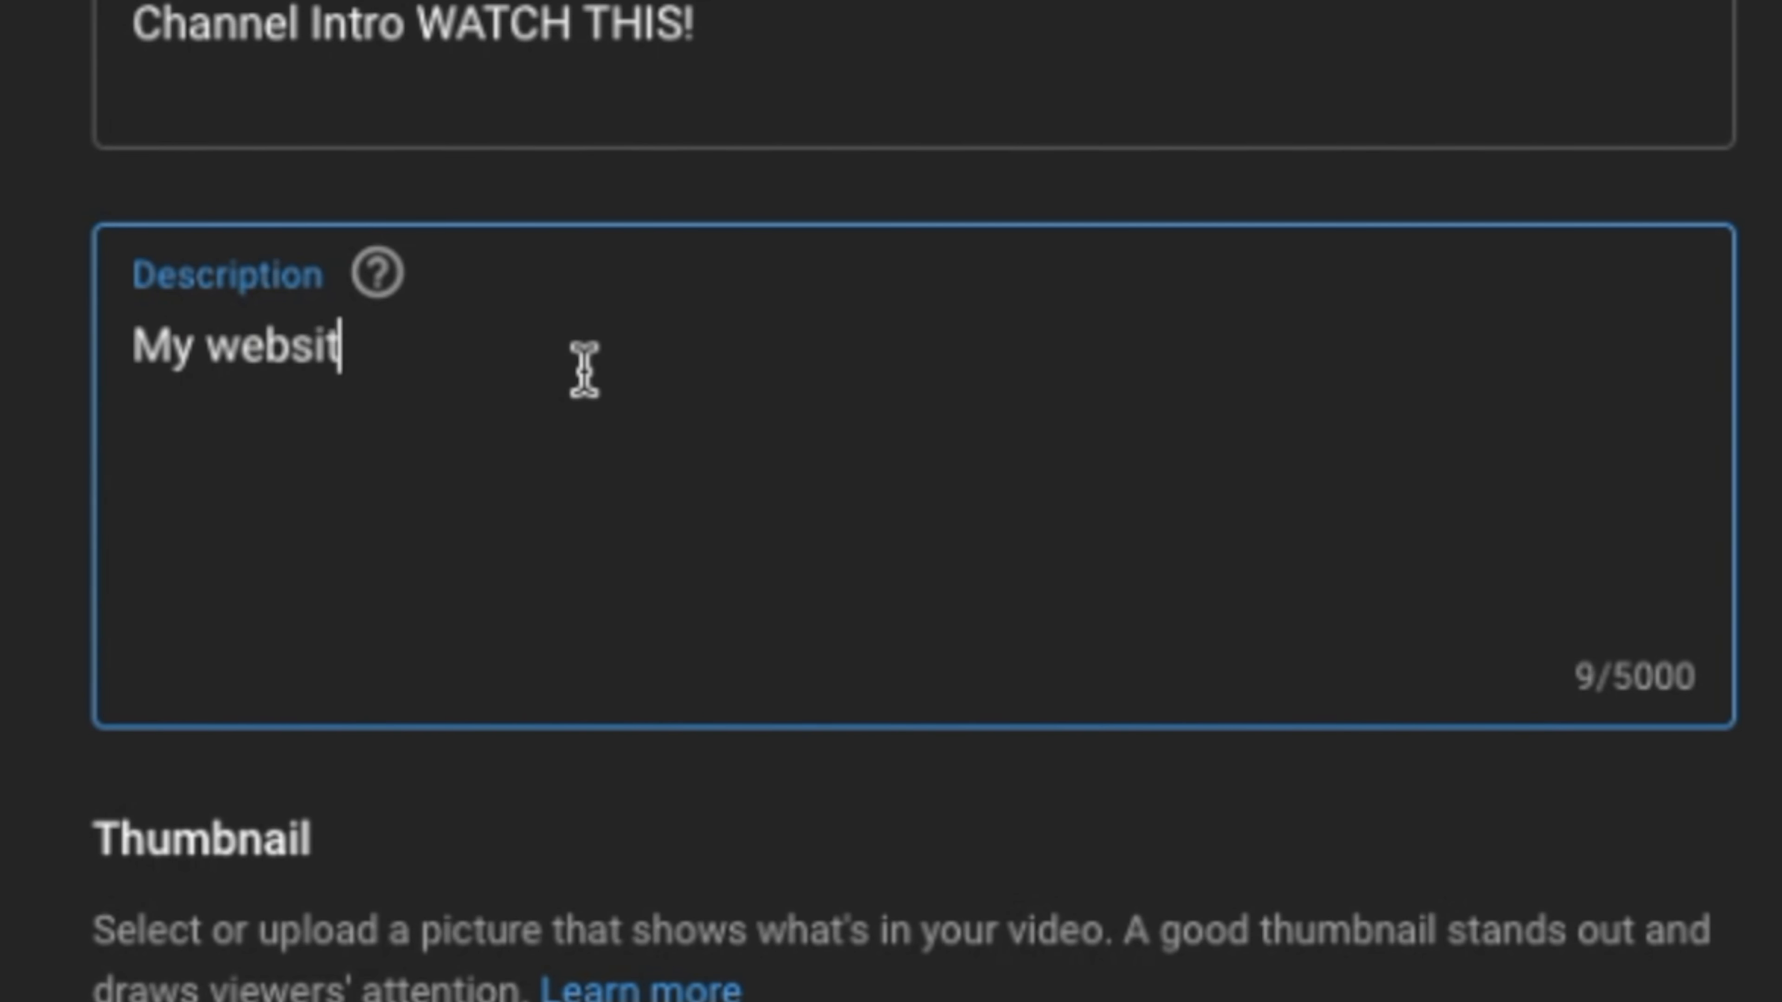
text(e: ken)
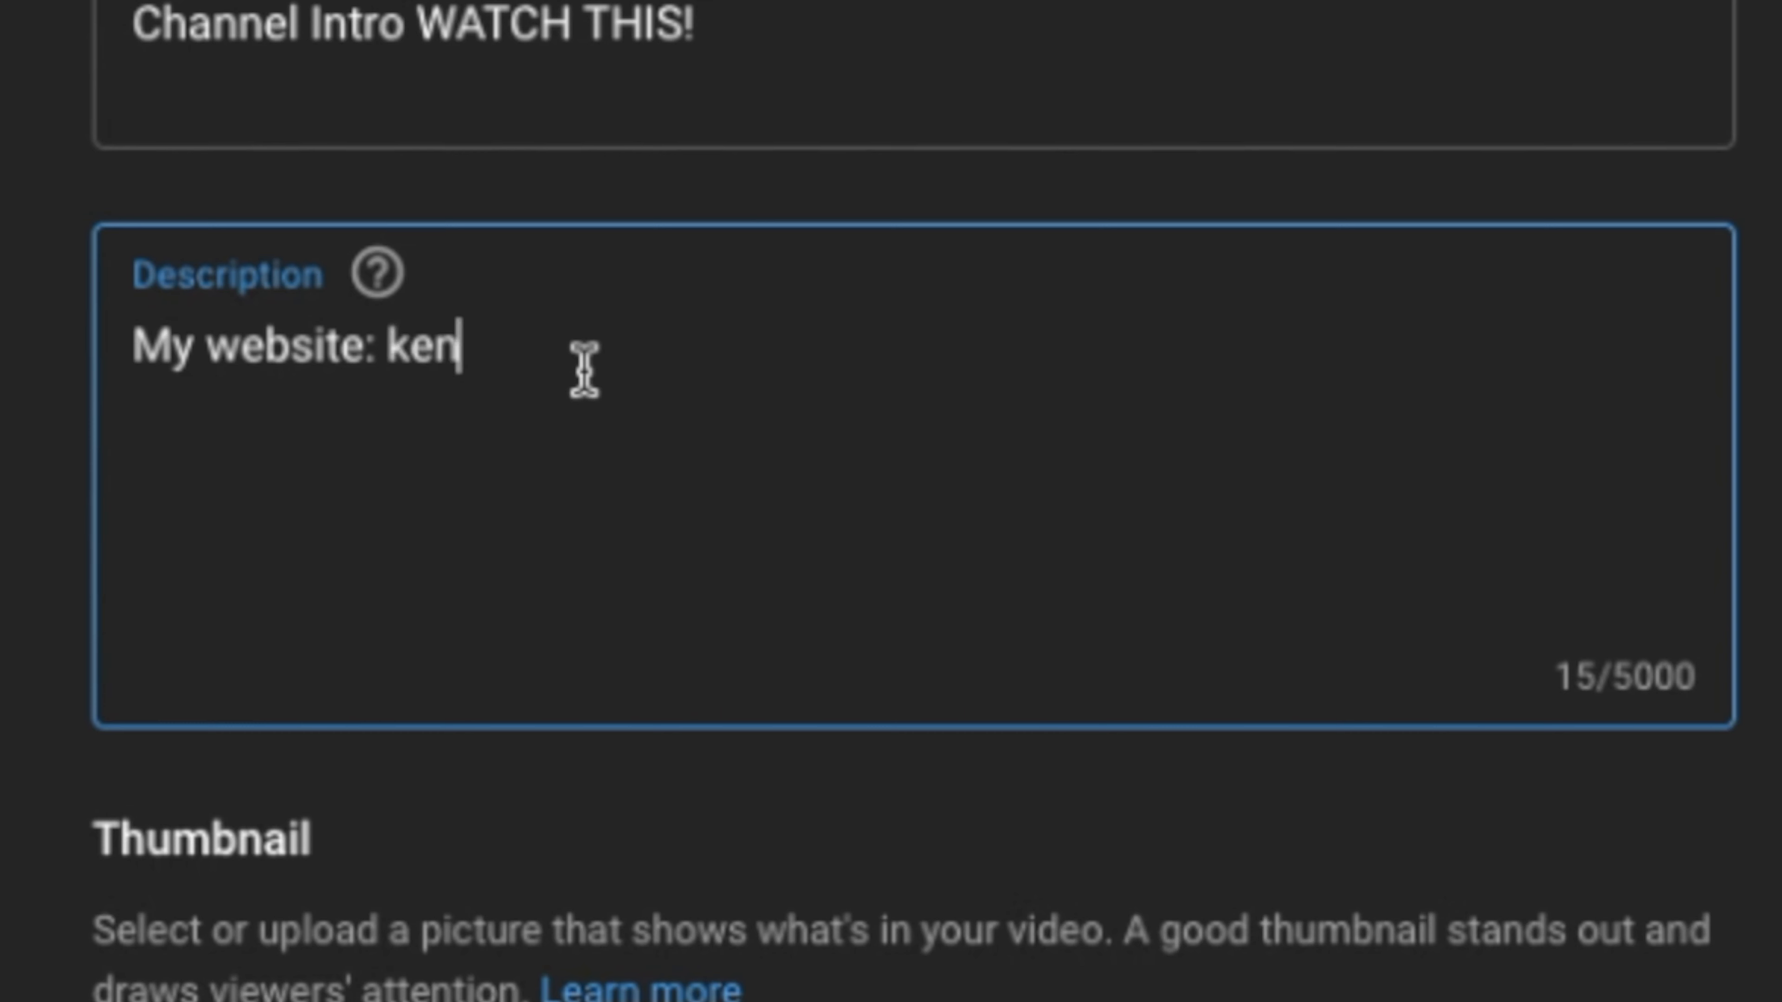
text(thecontentcoach.com)
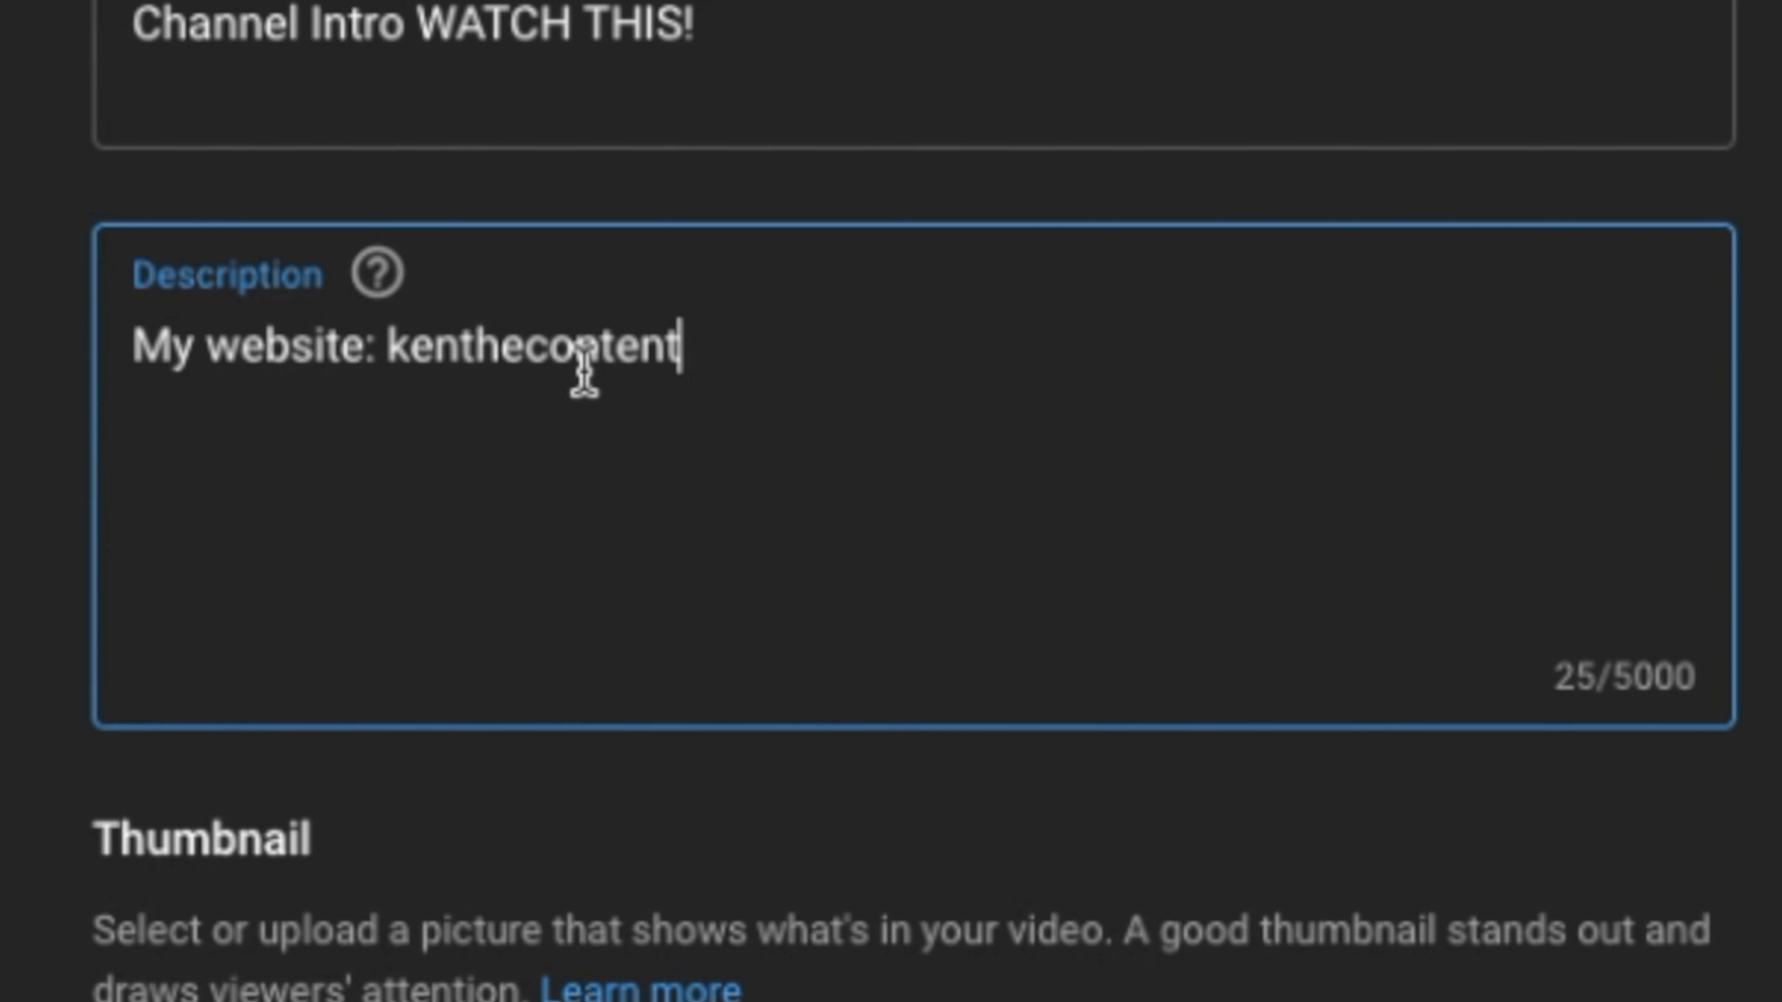
key(Return)
key(Return)
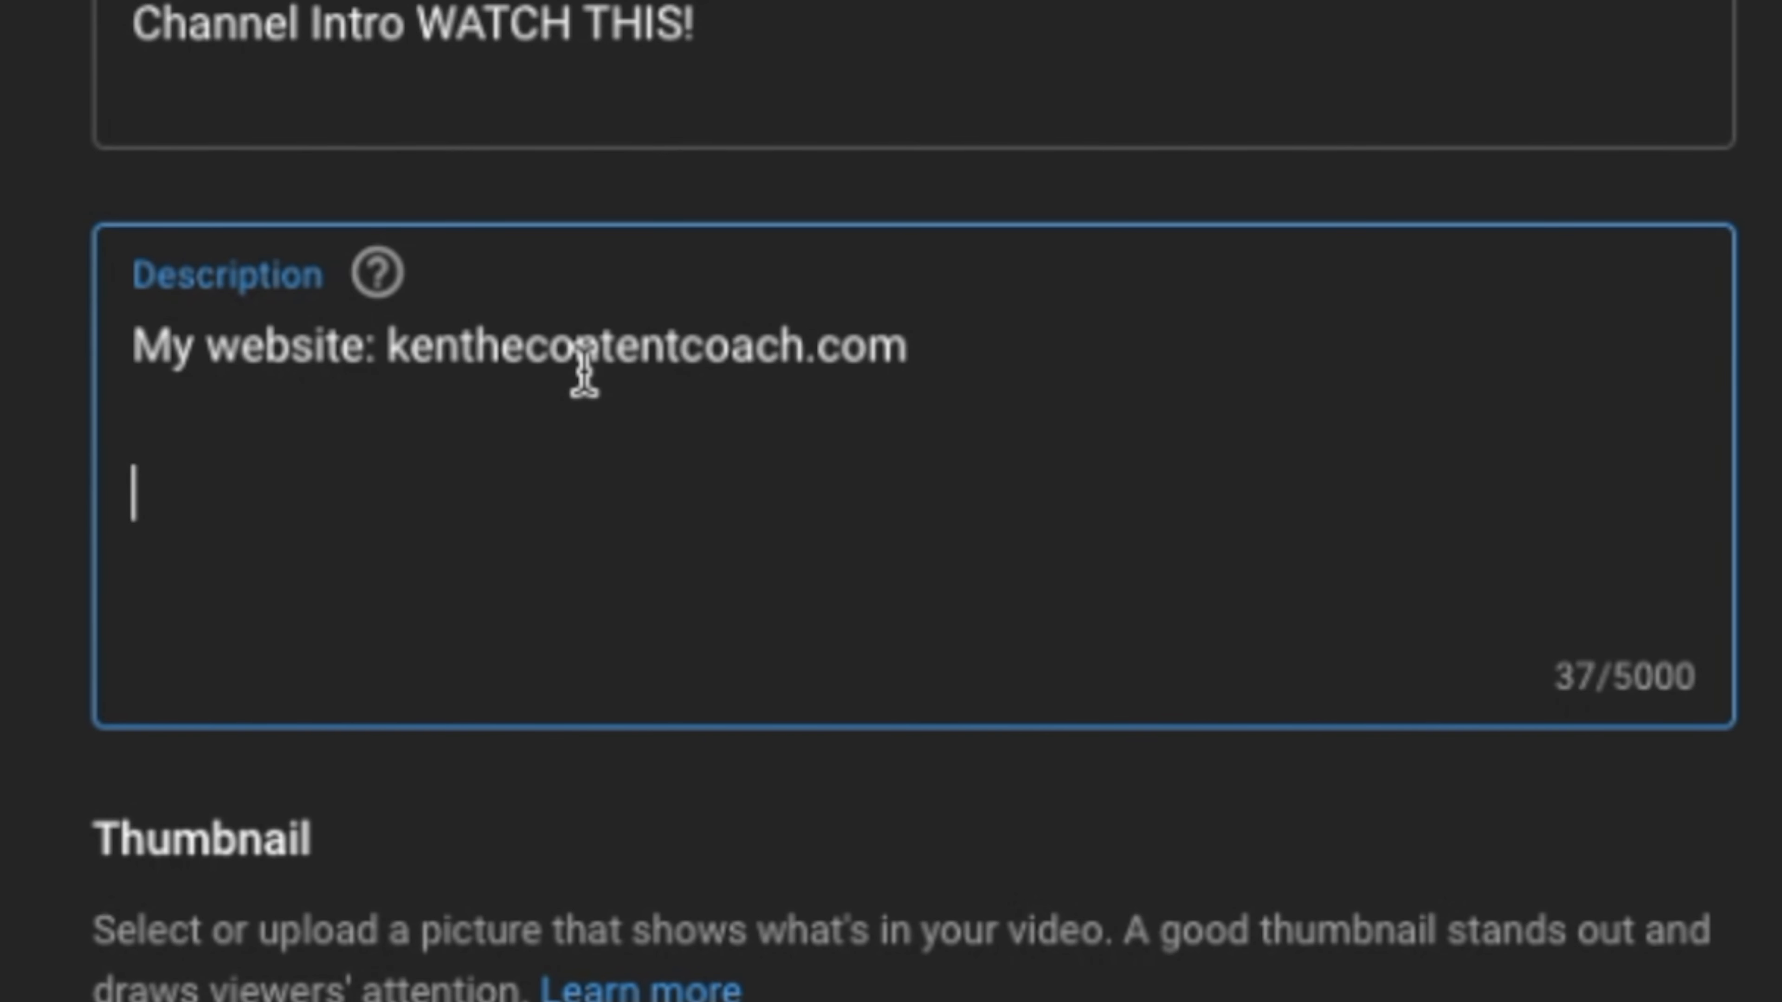
text(THis is my intr)
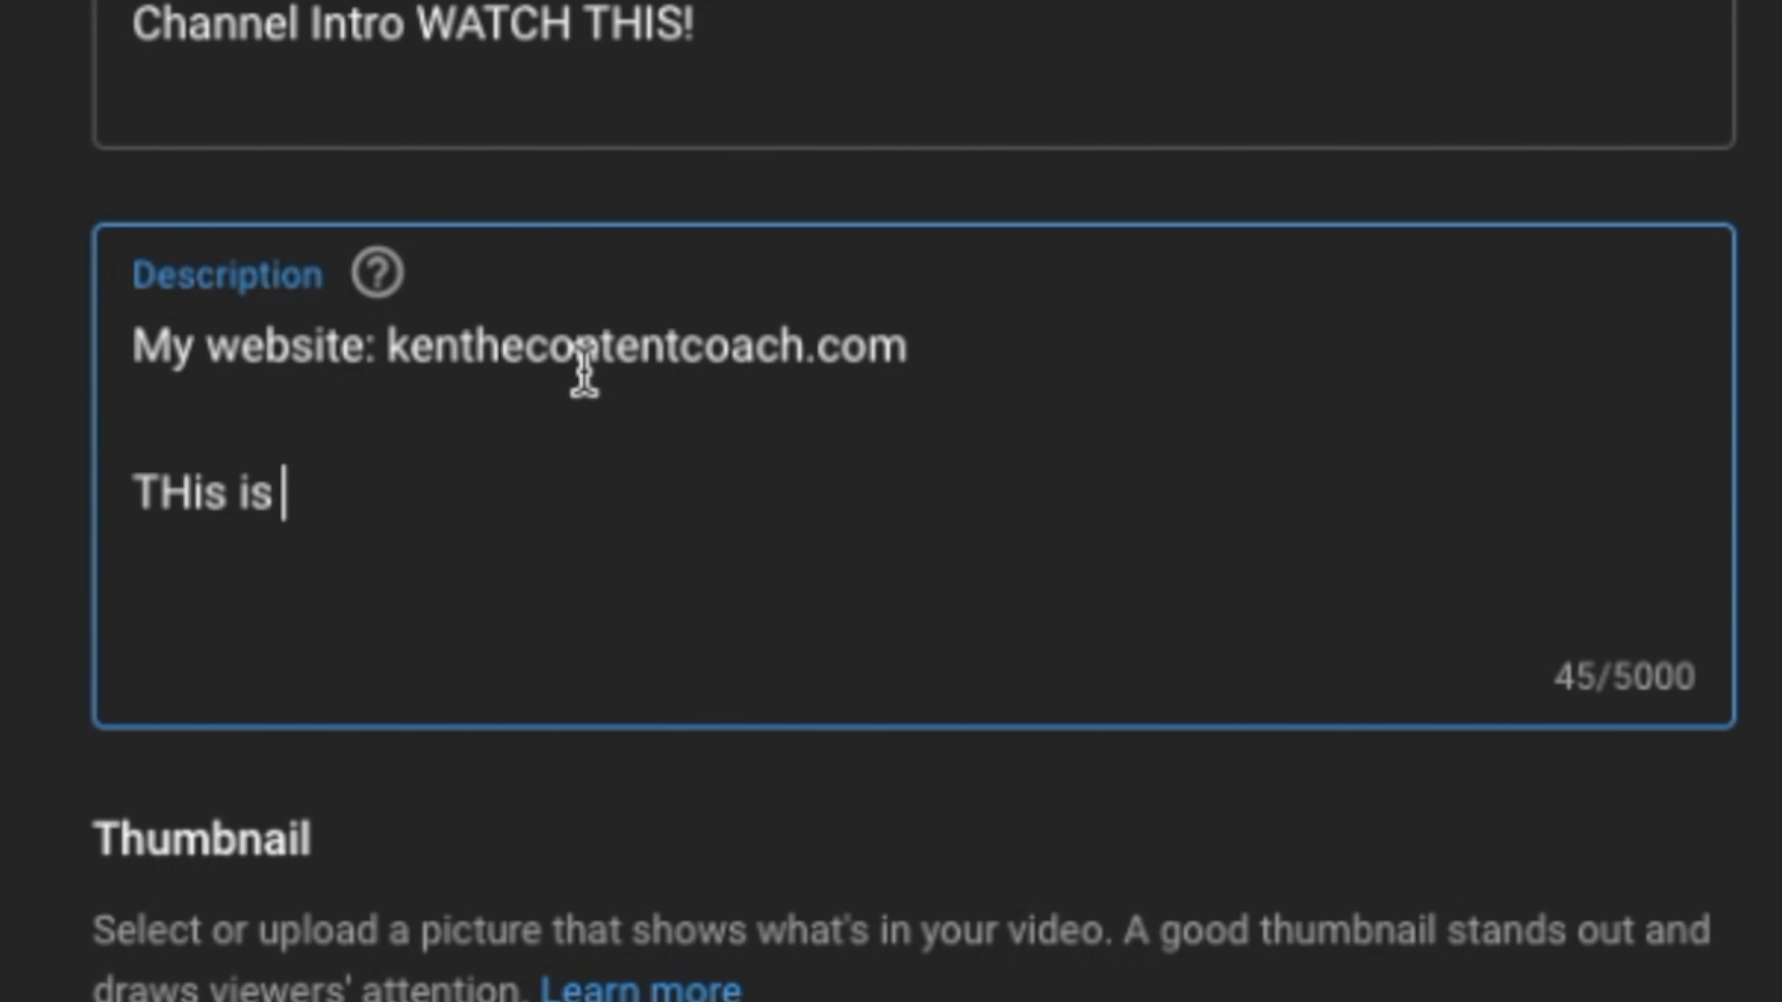
text(o video.)
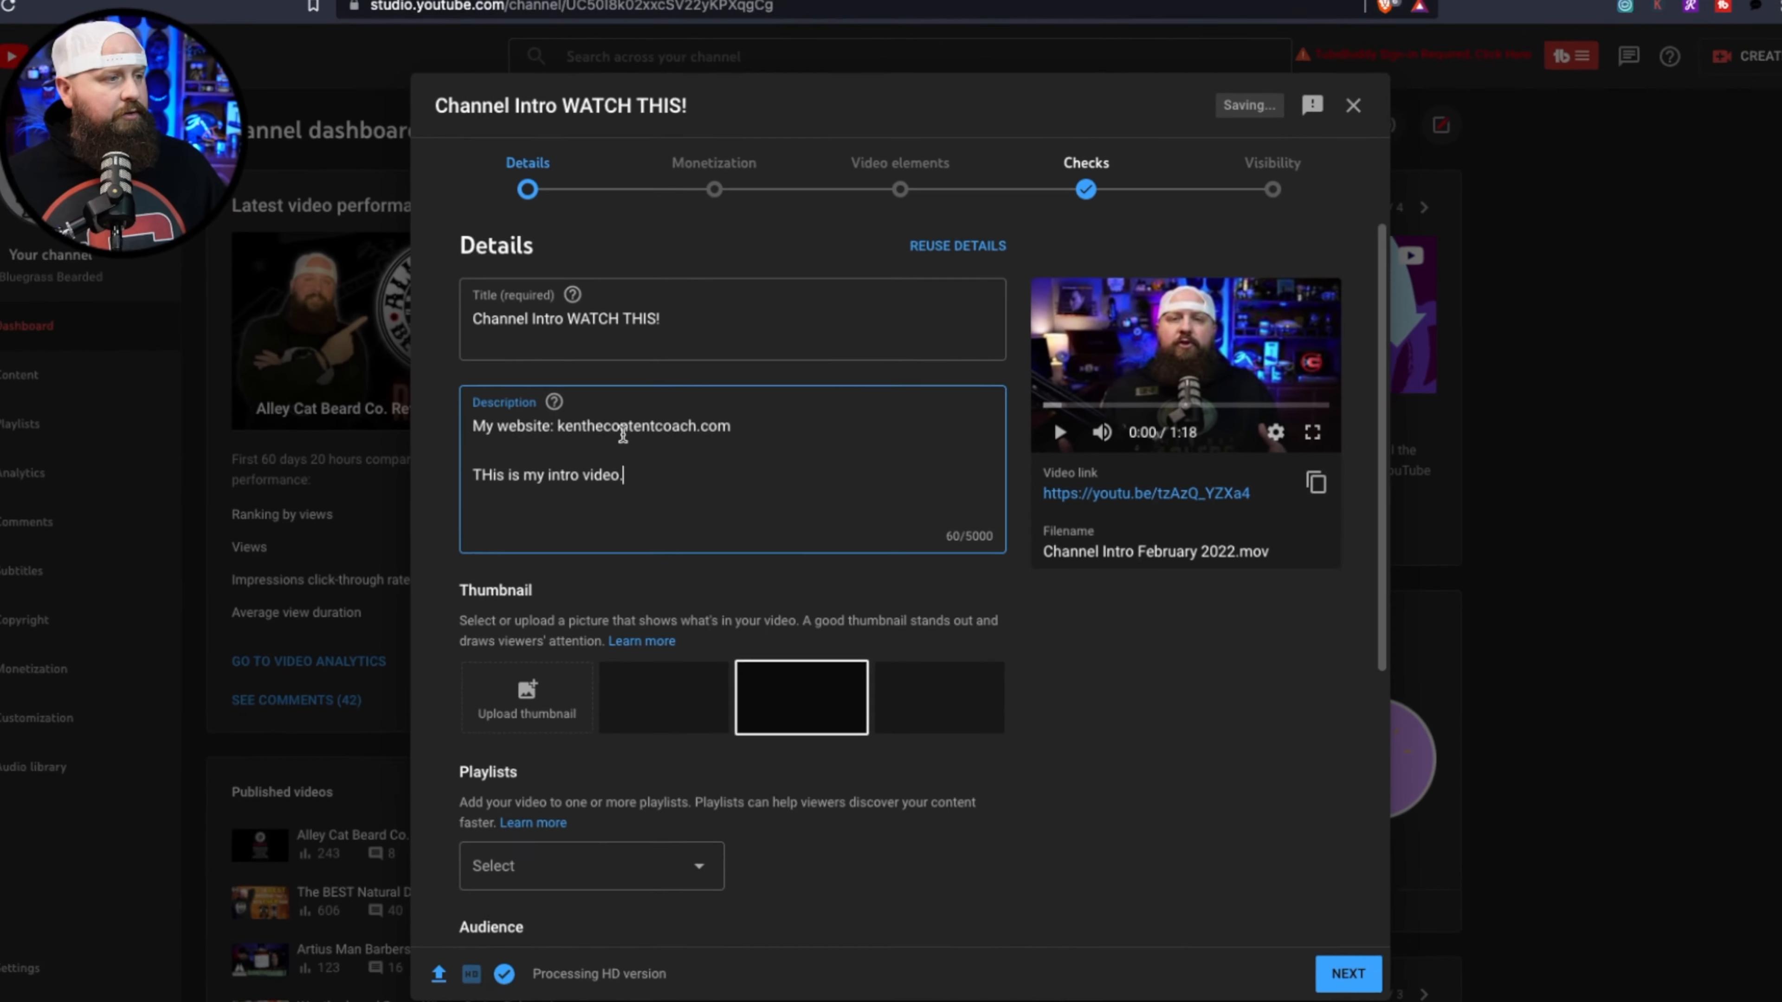
- Upload Intro Thumbnail.jpg from the Downloads folder as the video's custom thumbnail
scroll(629, 547, down, 1)
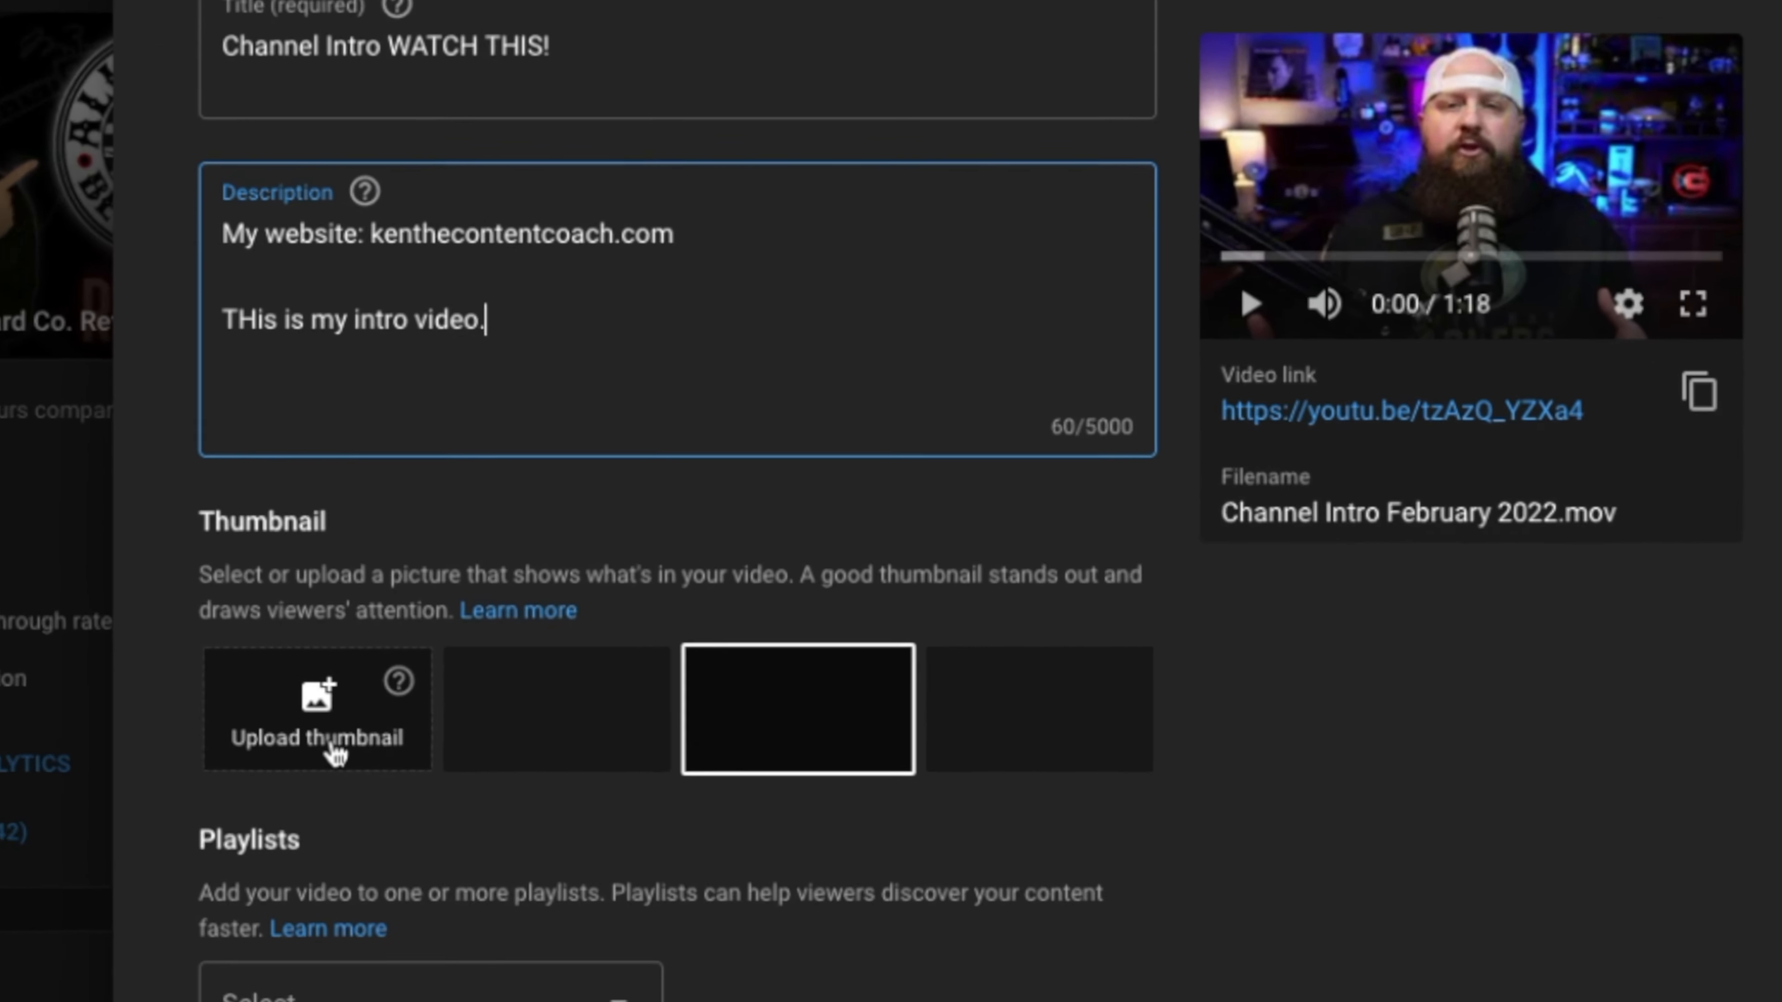
click(542, 643)
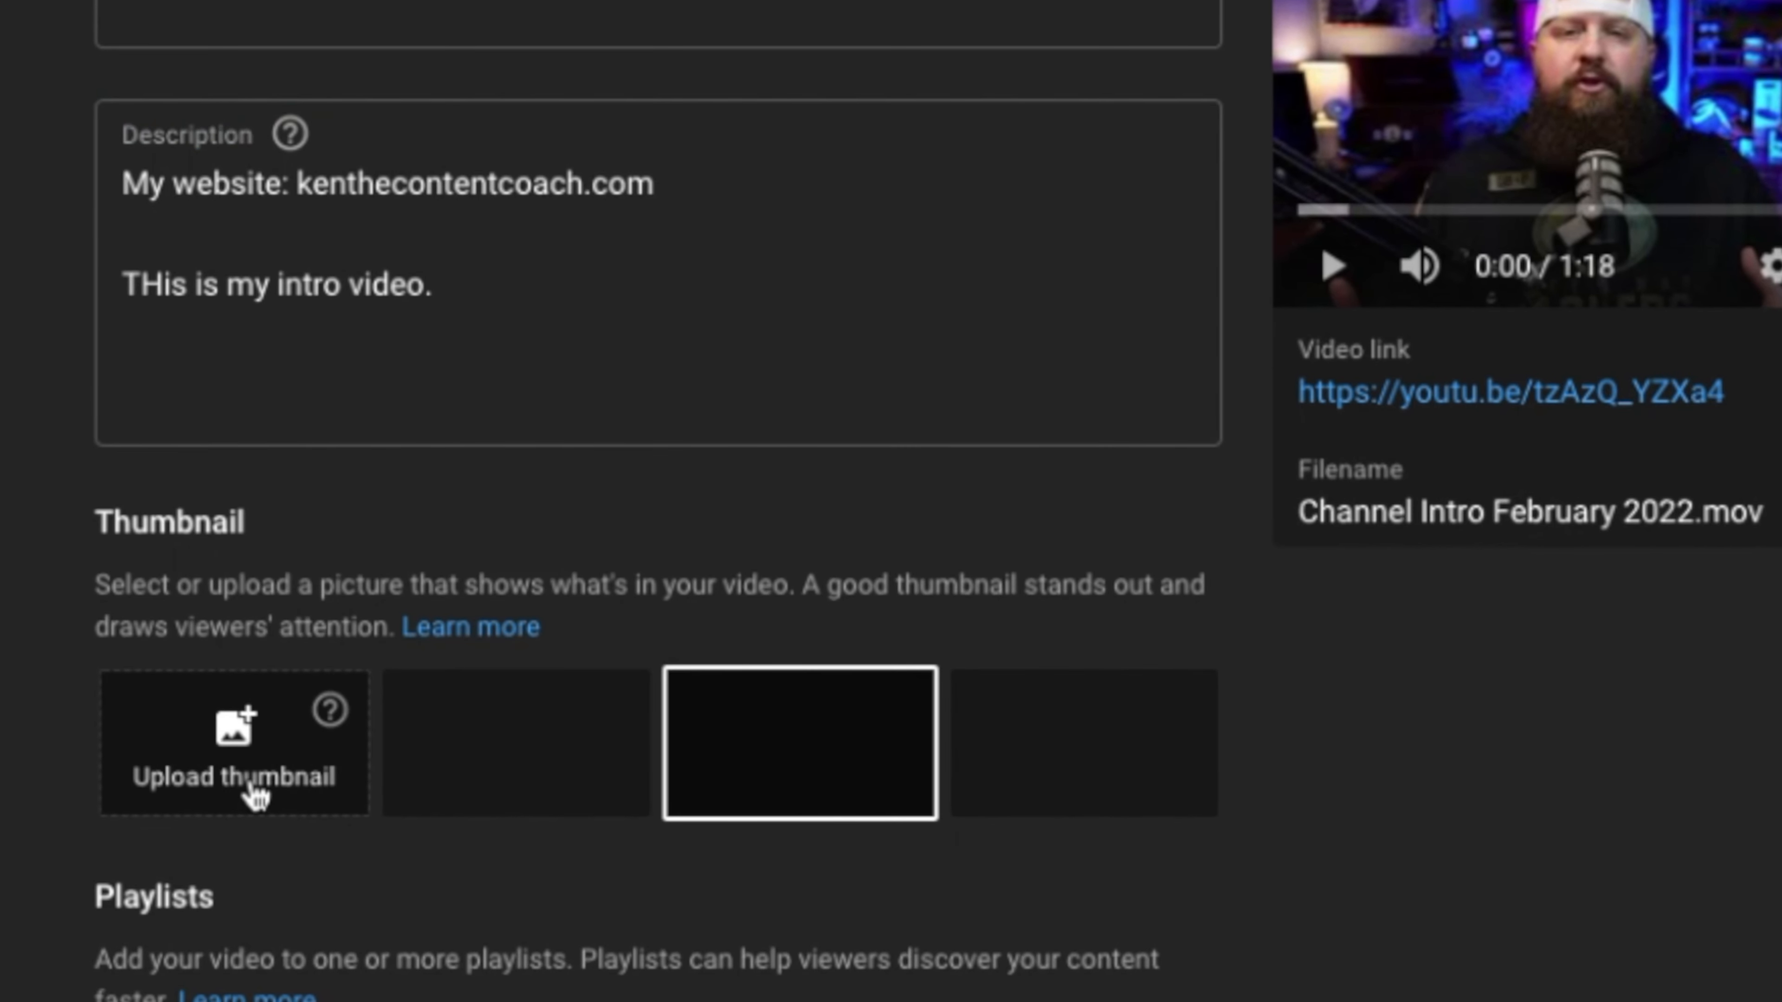
click(256, 796)
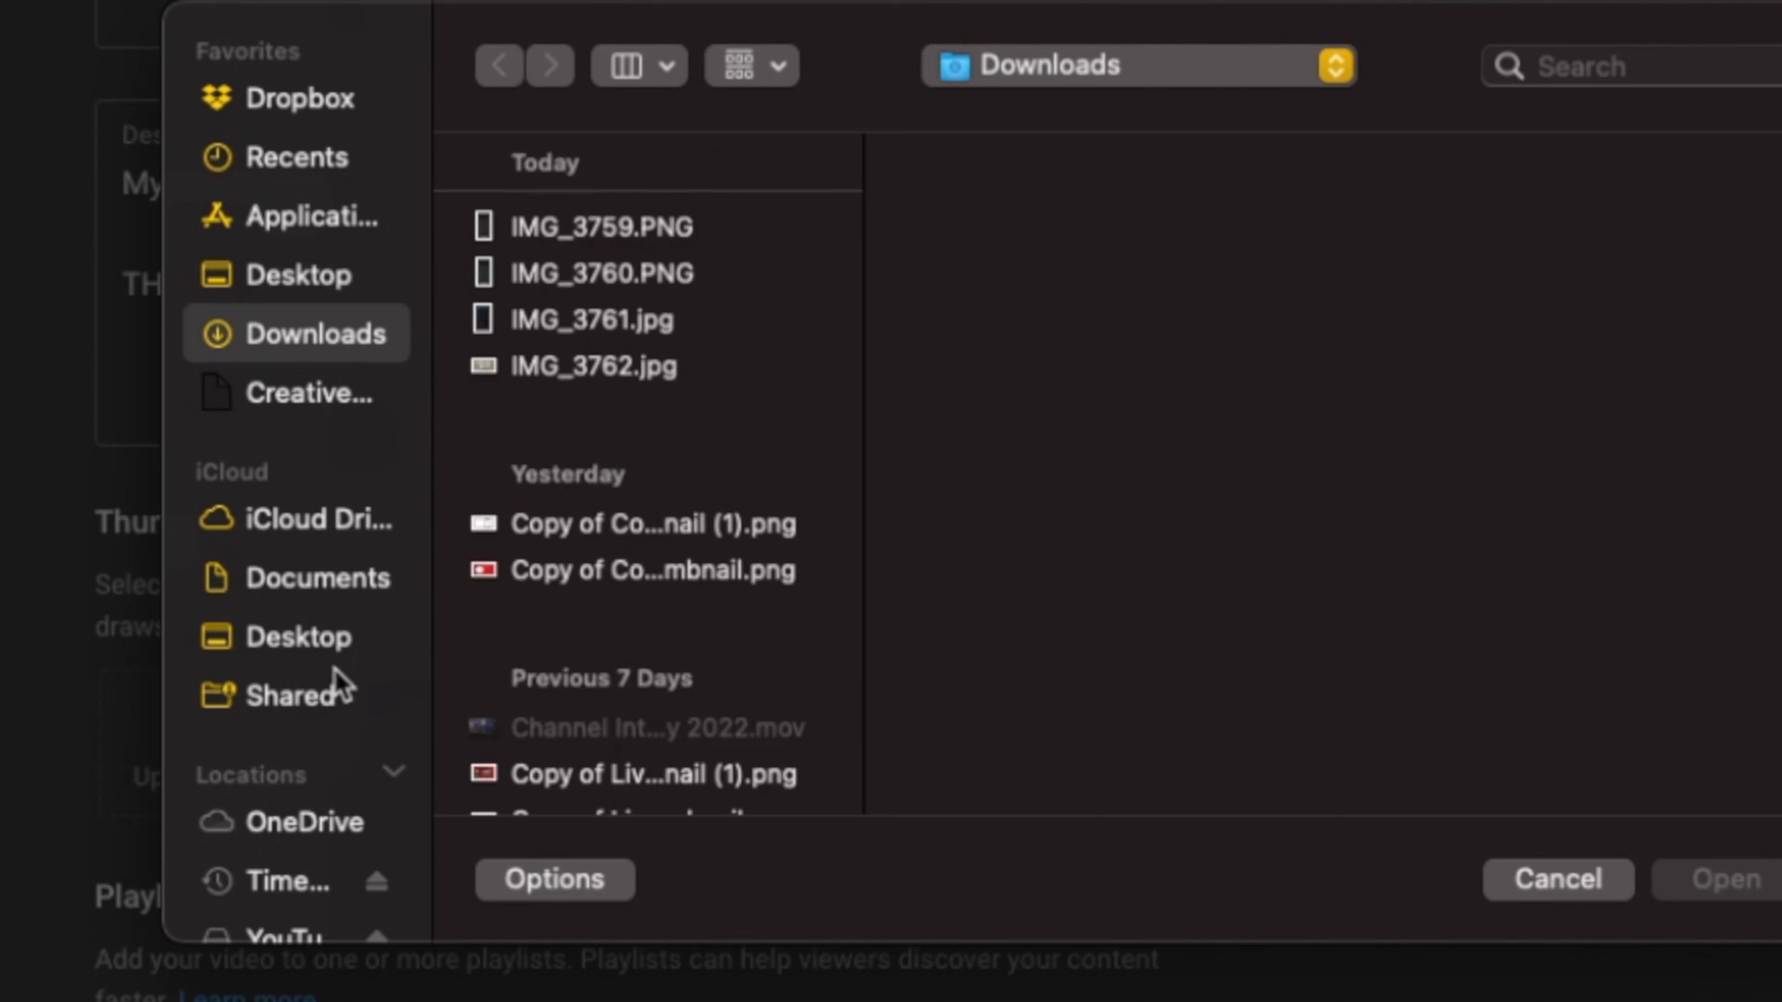
scroll(726, 507, down, 5)
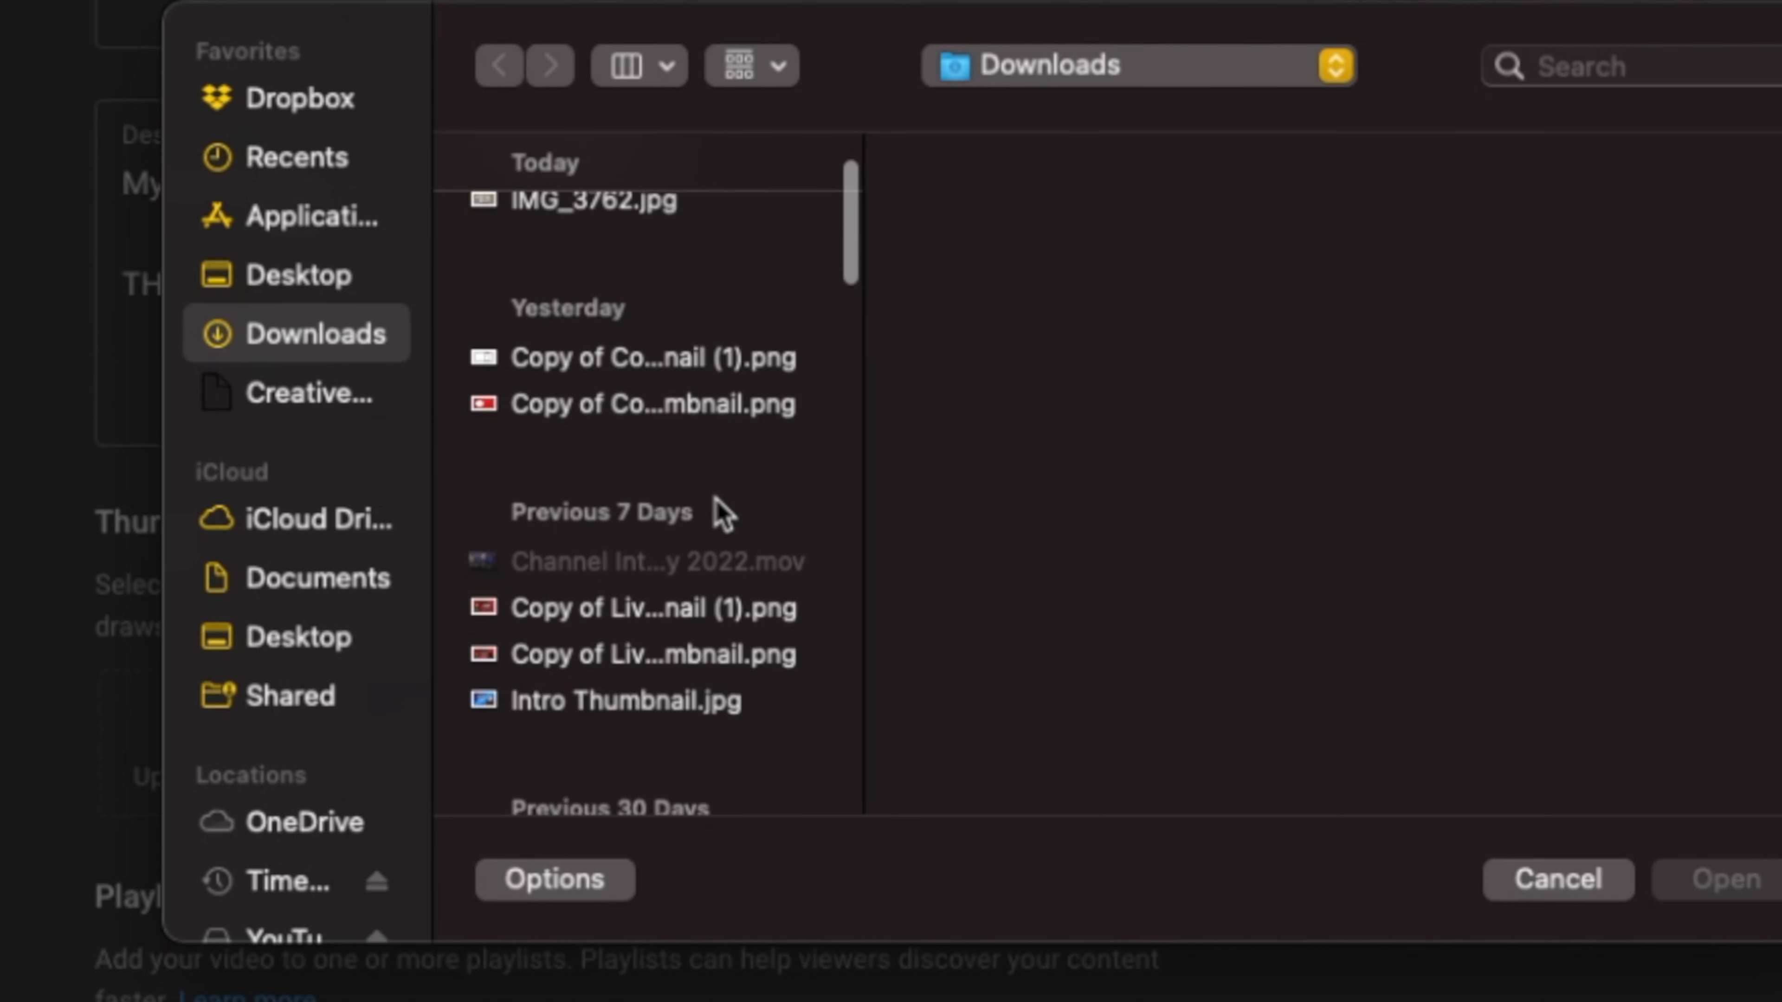
click(642, 605)
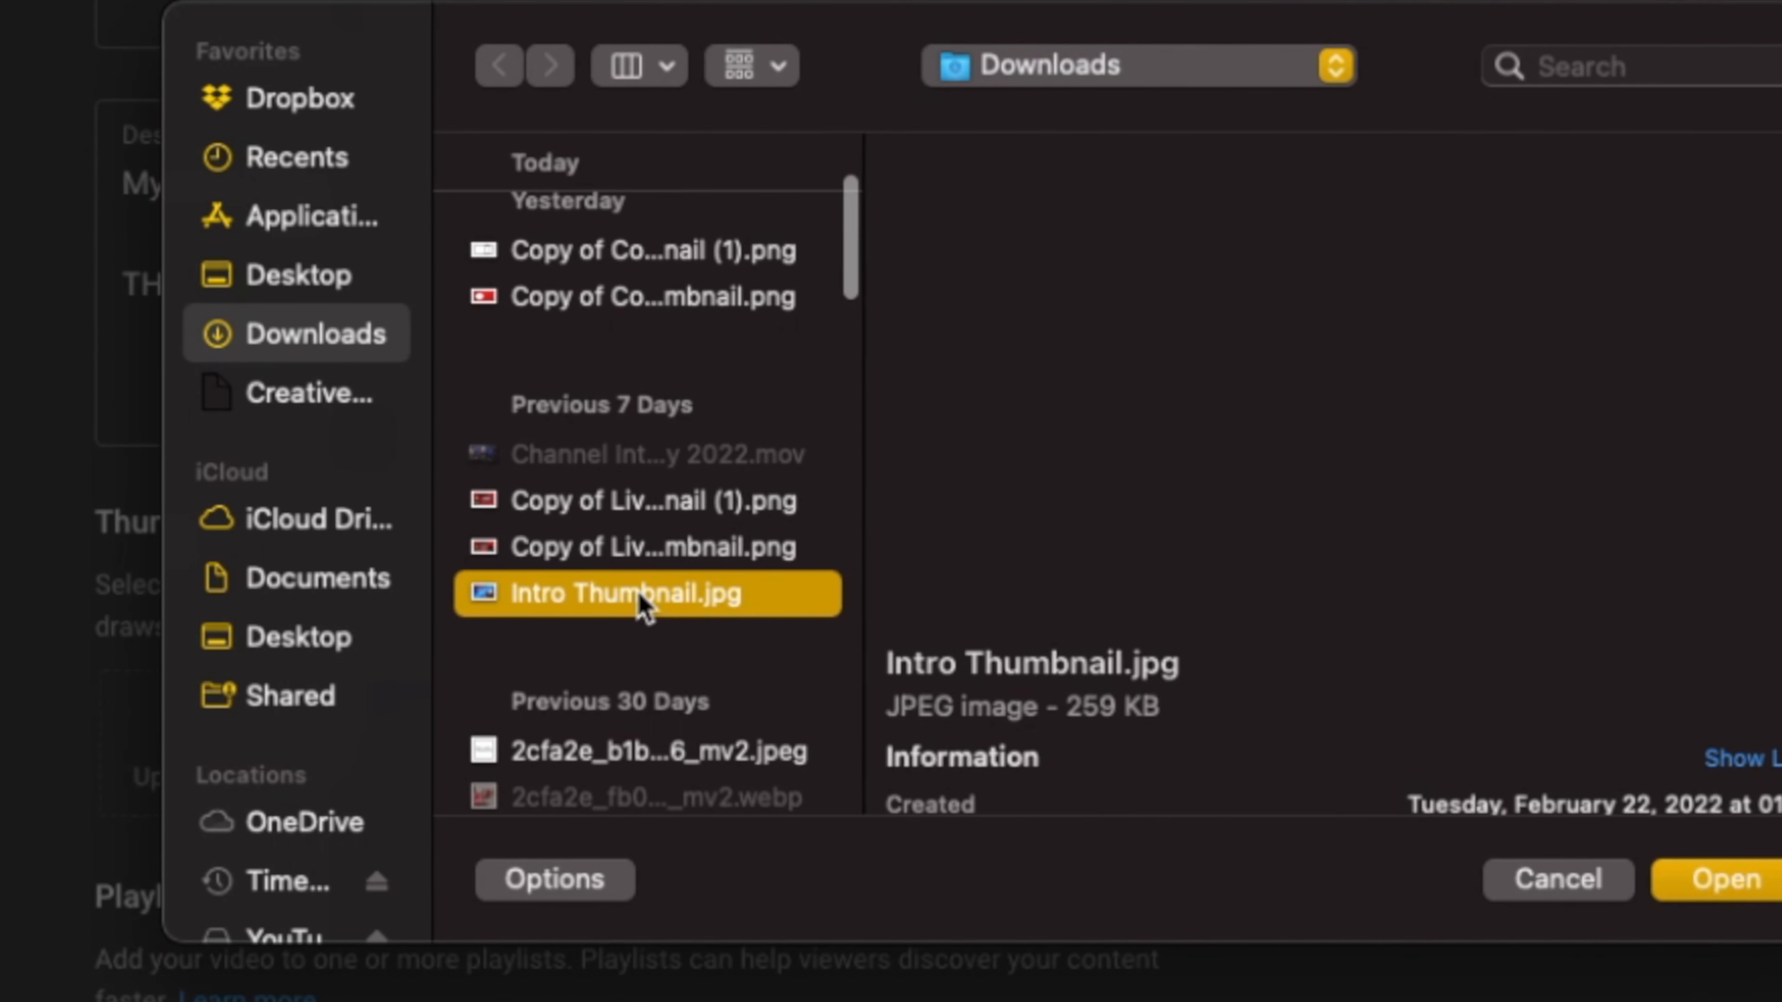
click(1720, 881)
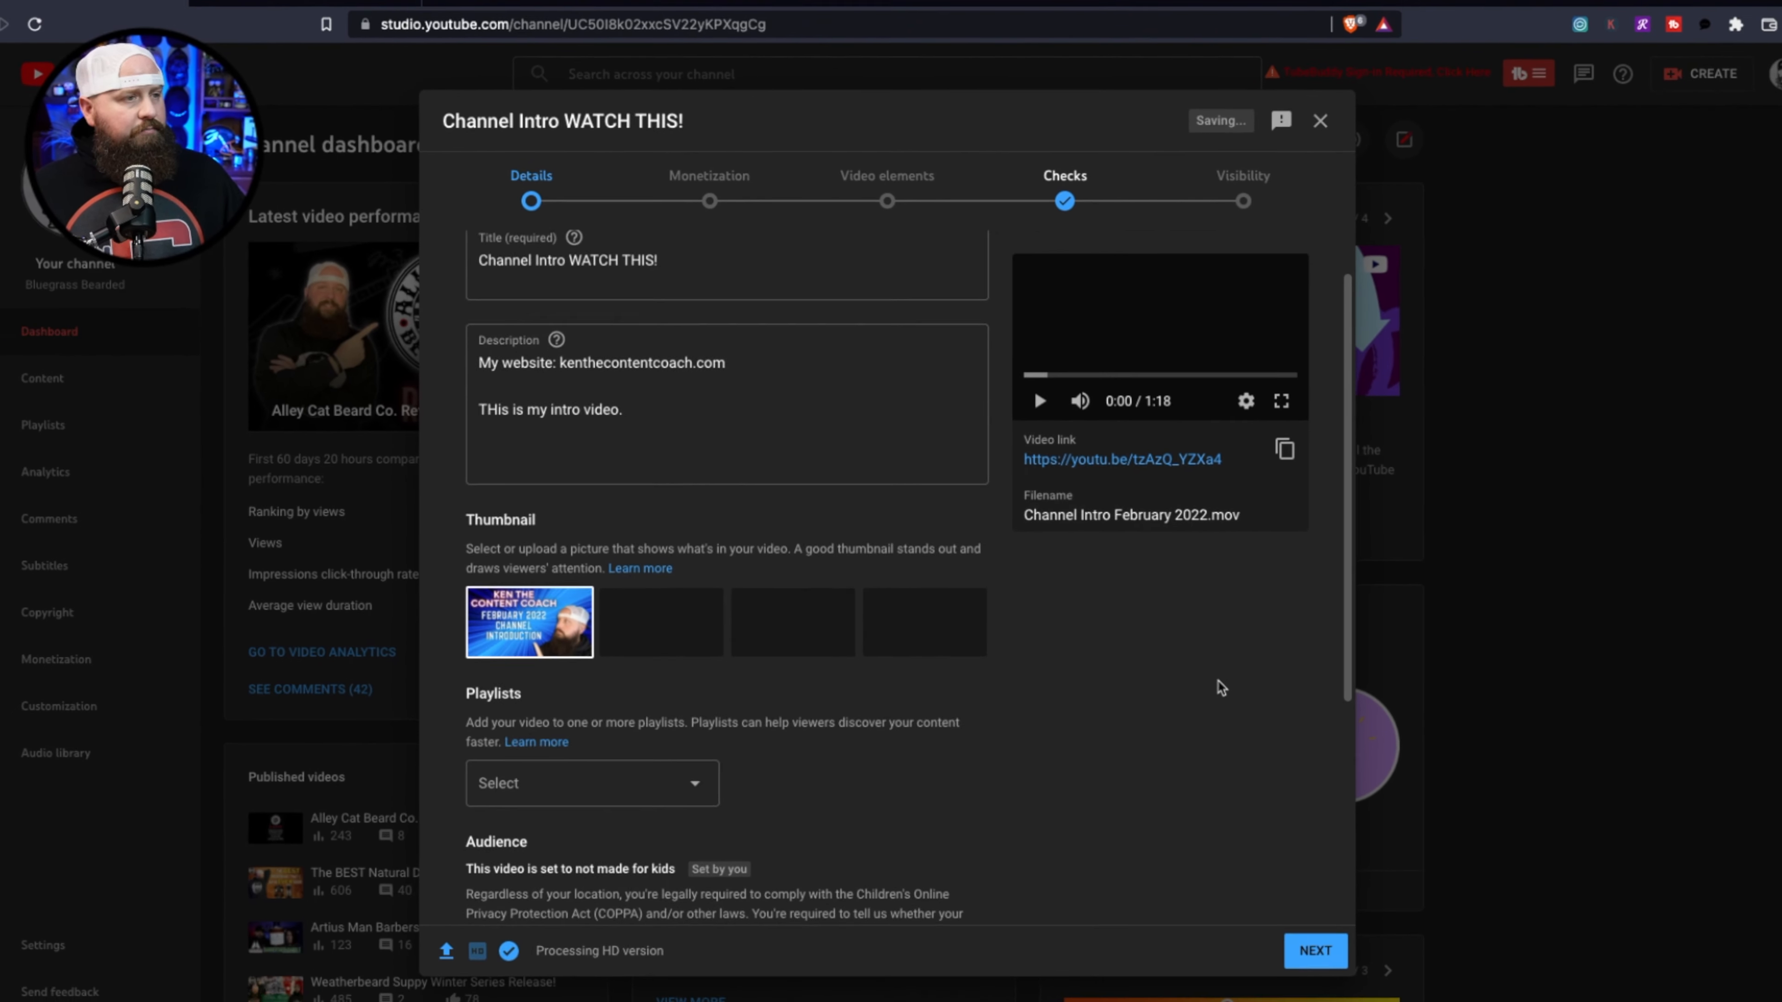
- Add the video to the playlists All Things Beard! and Product Reviews
scroll(1224, 689, down, 2)
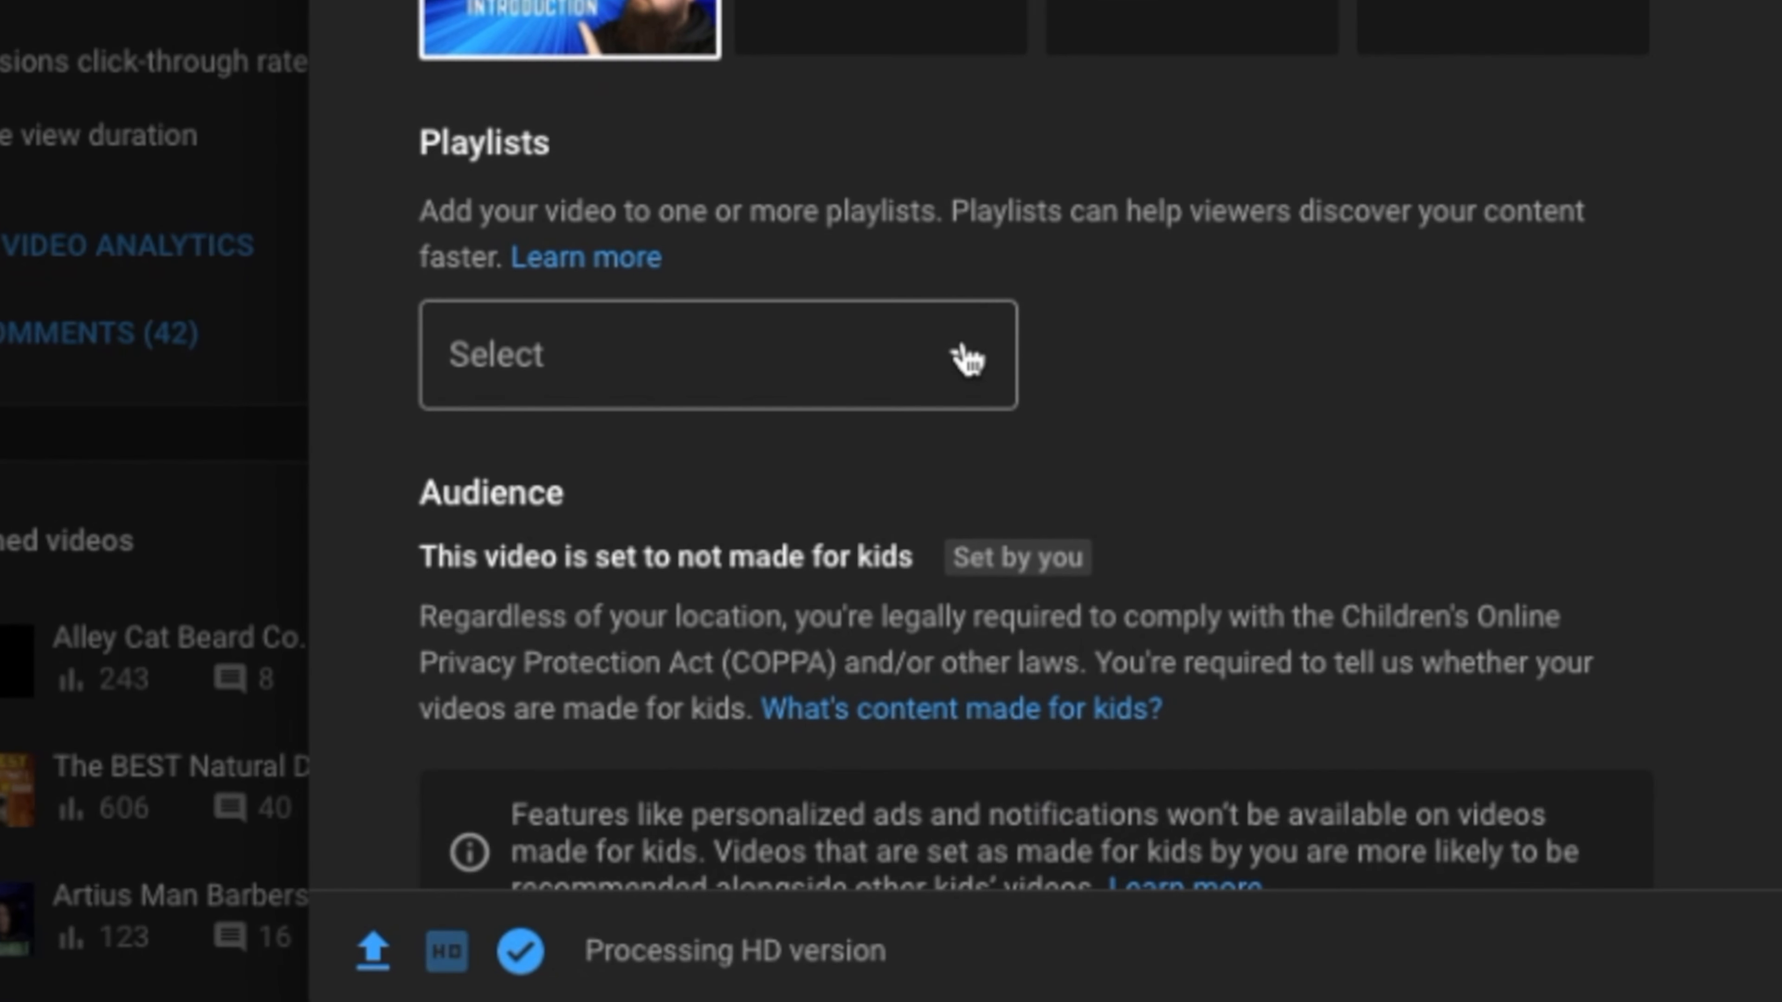
click(708, 679)
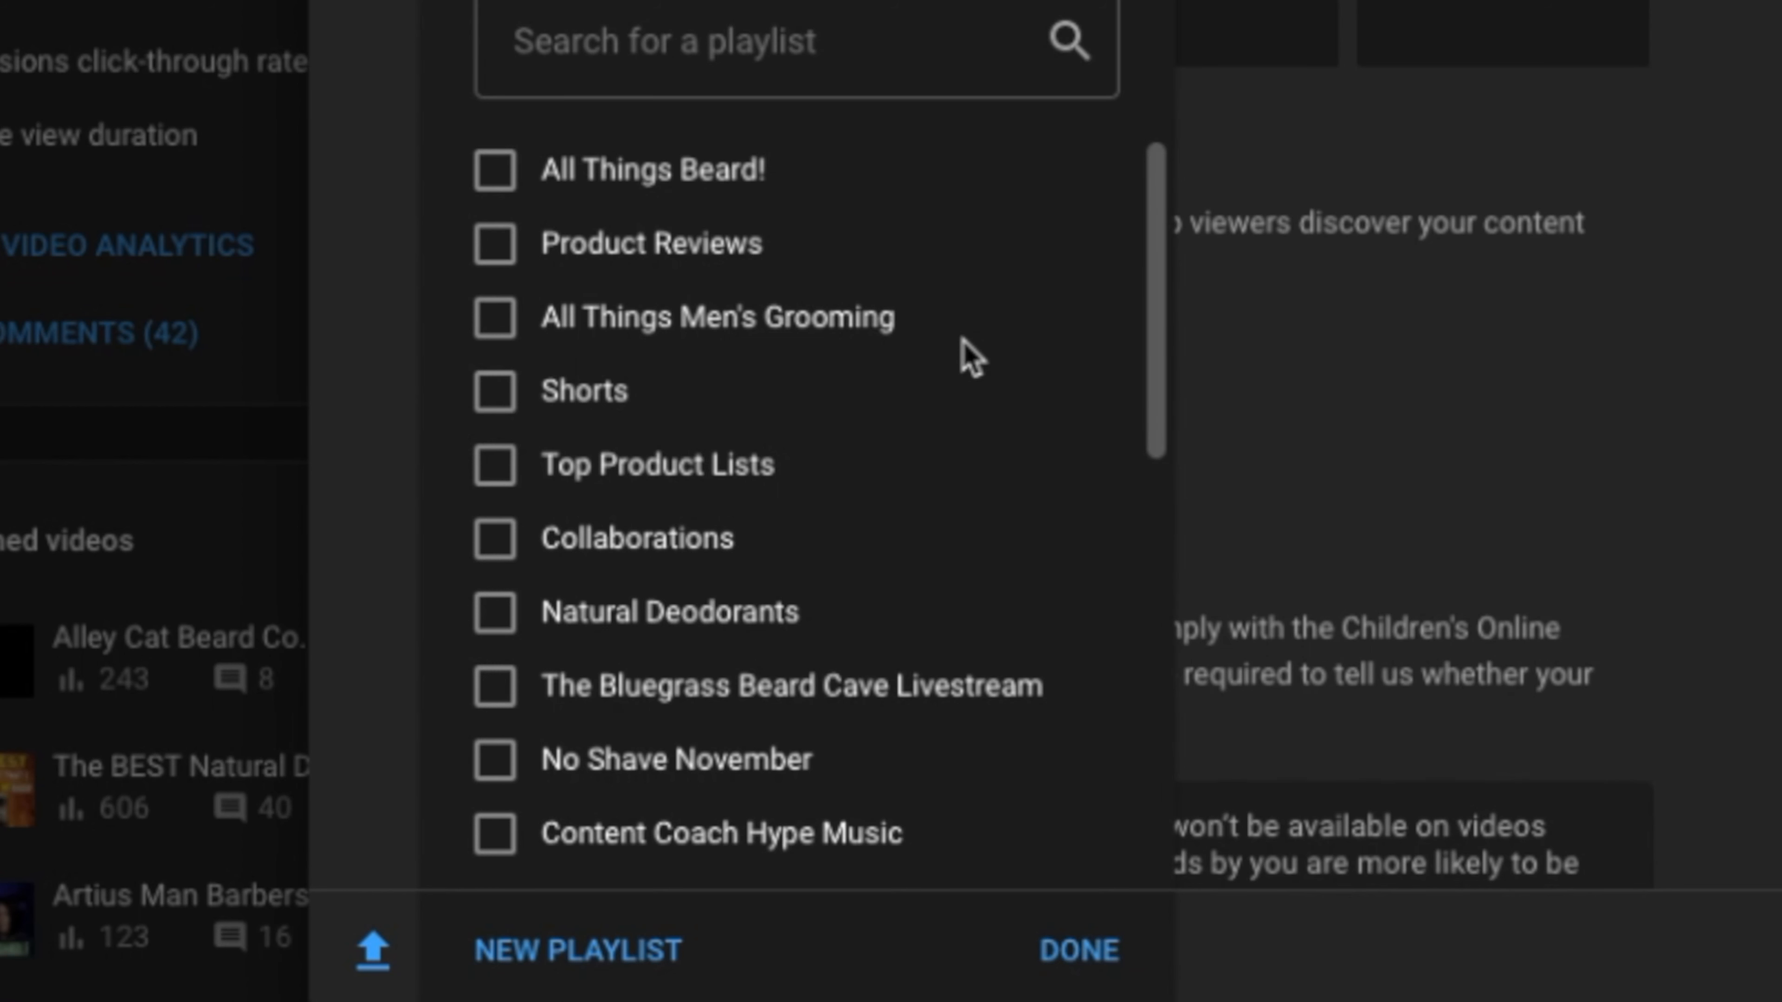
click(492, 183)
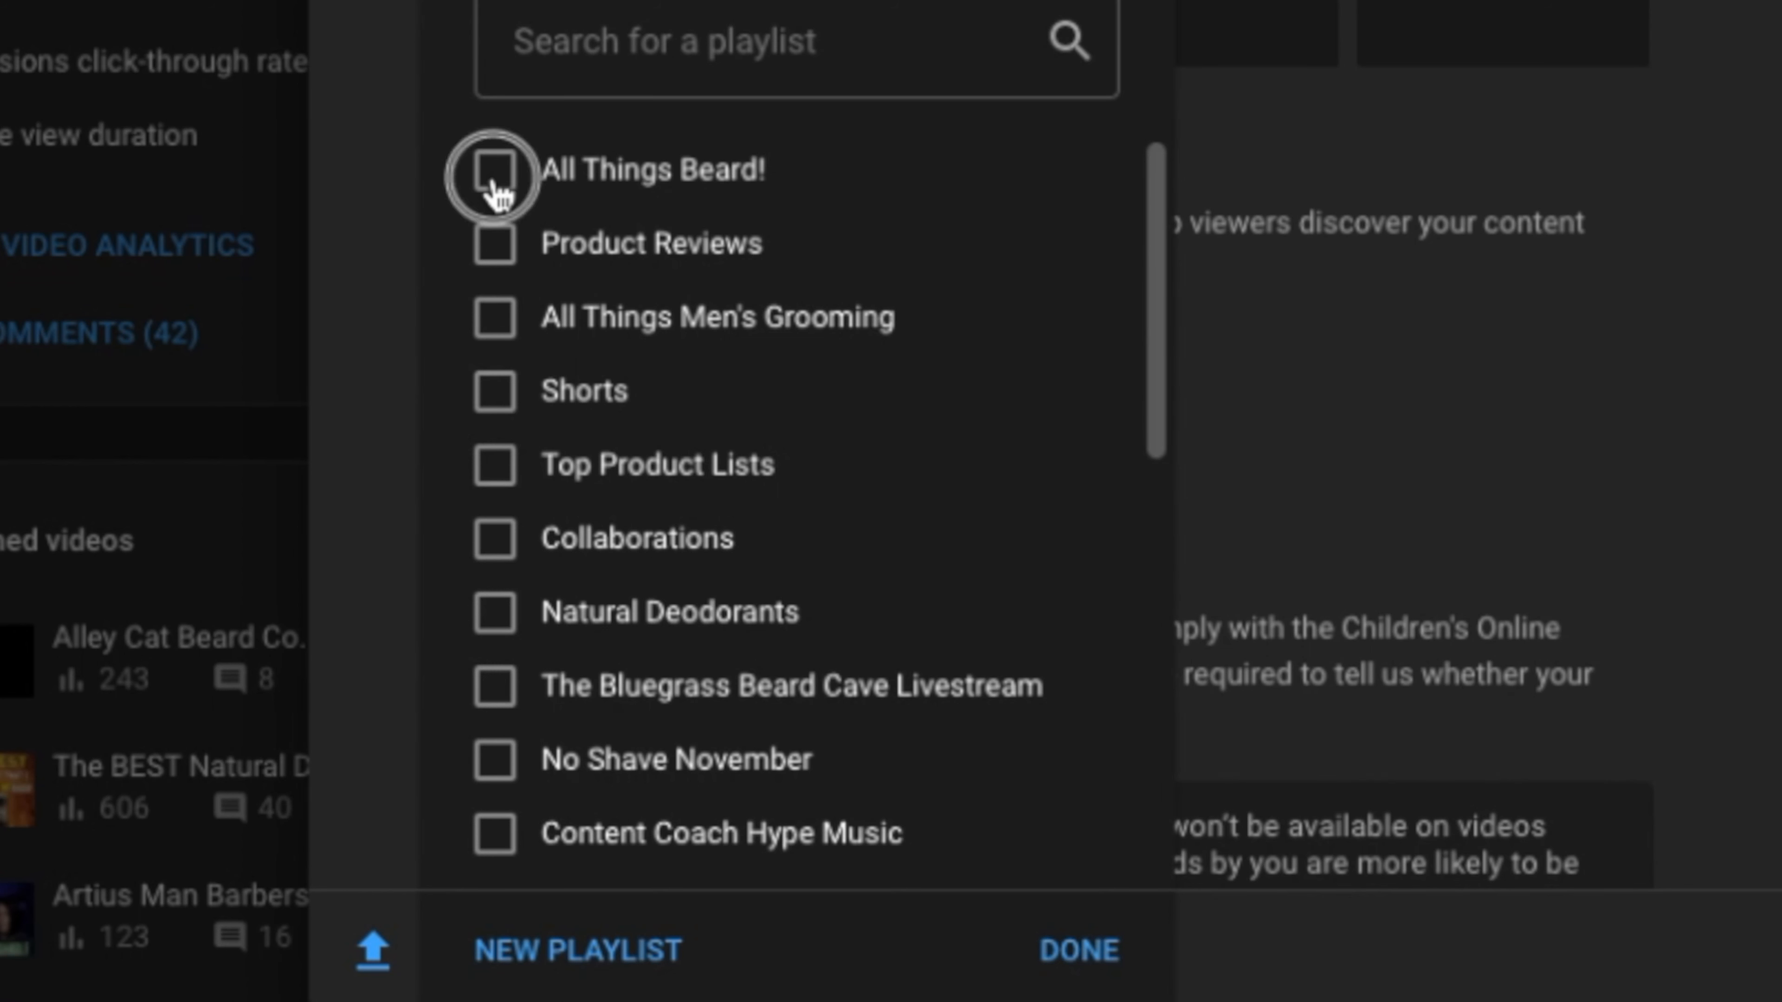
click(498, 259)
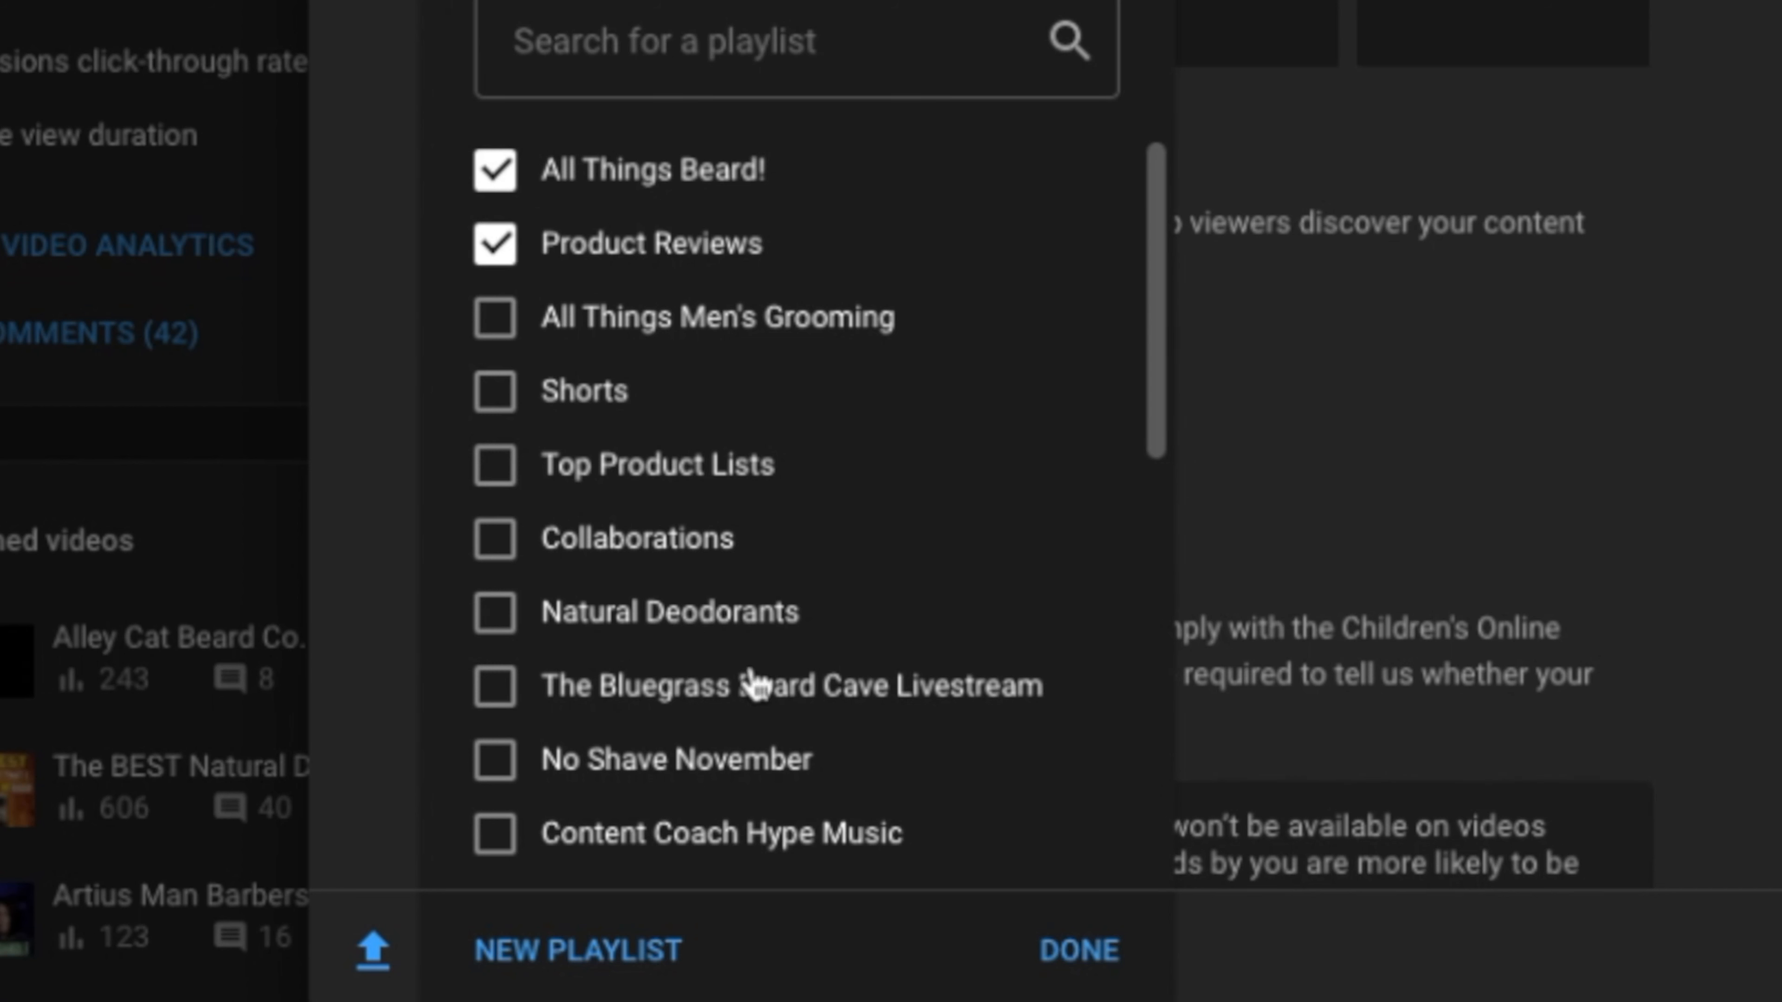
click(1077, 958)
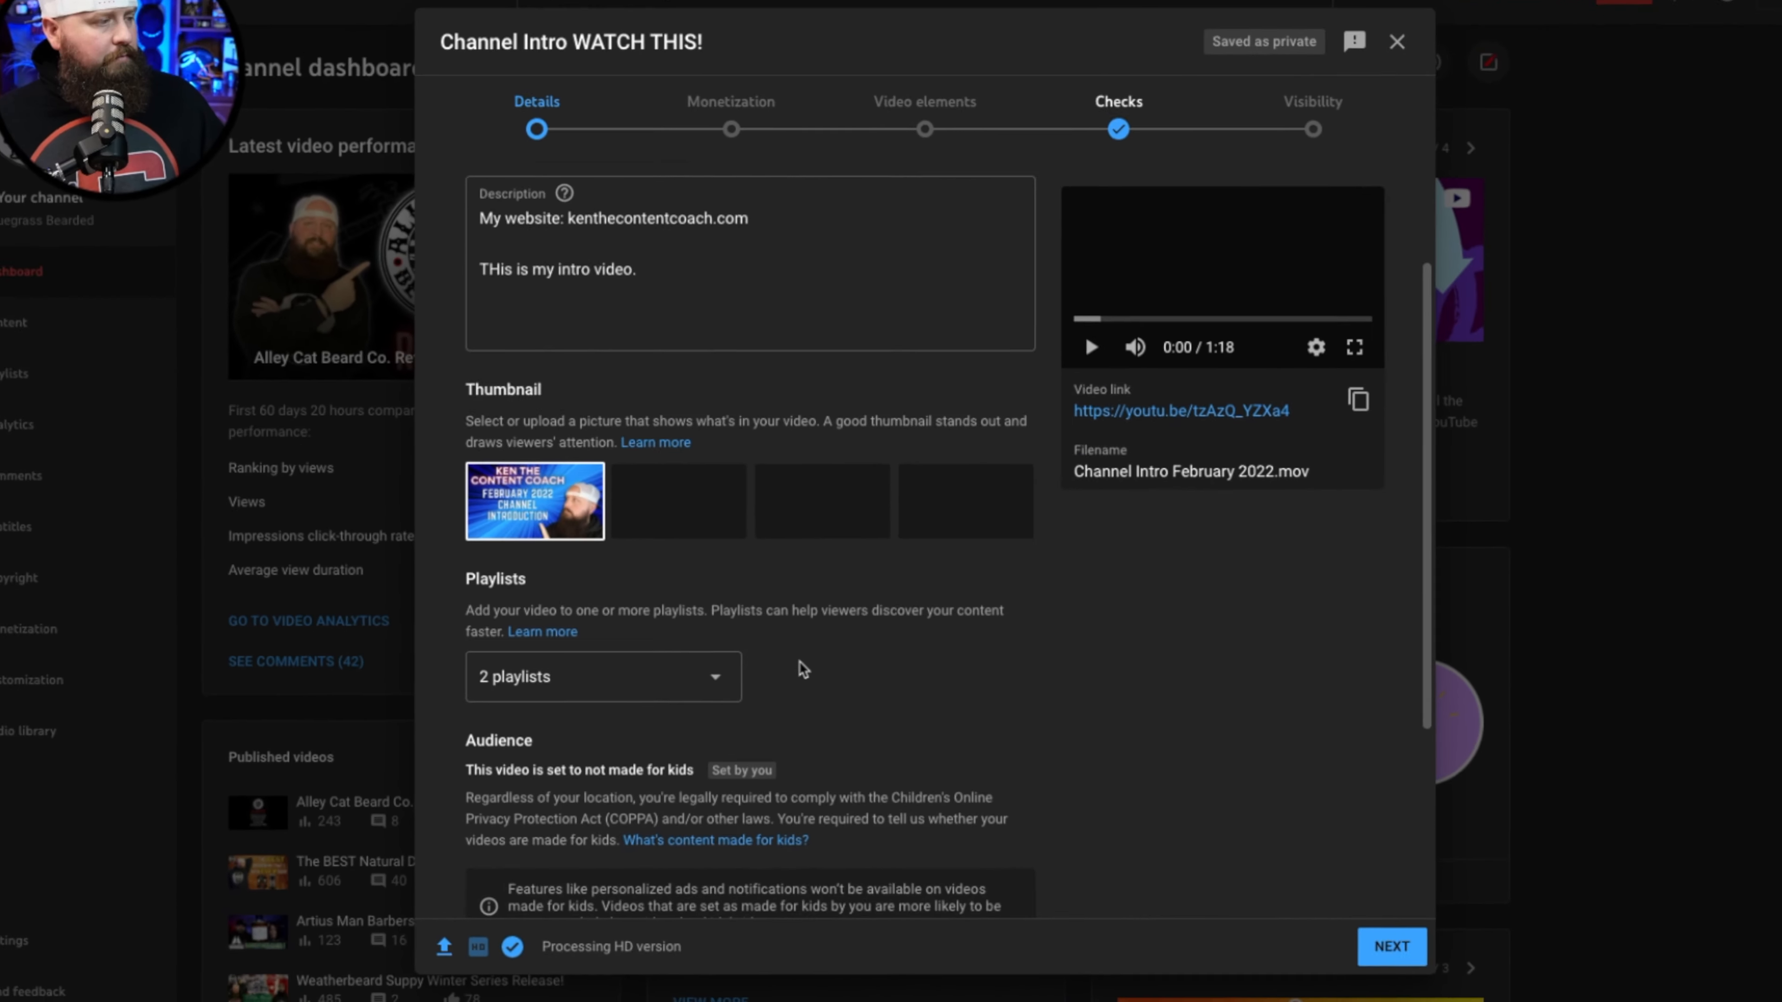
- Expand the advanced age restriction settings and reveal the additional video details such as paid promotion and tags
scroll(775, 695, down, 3)
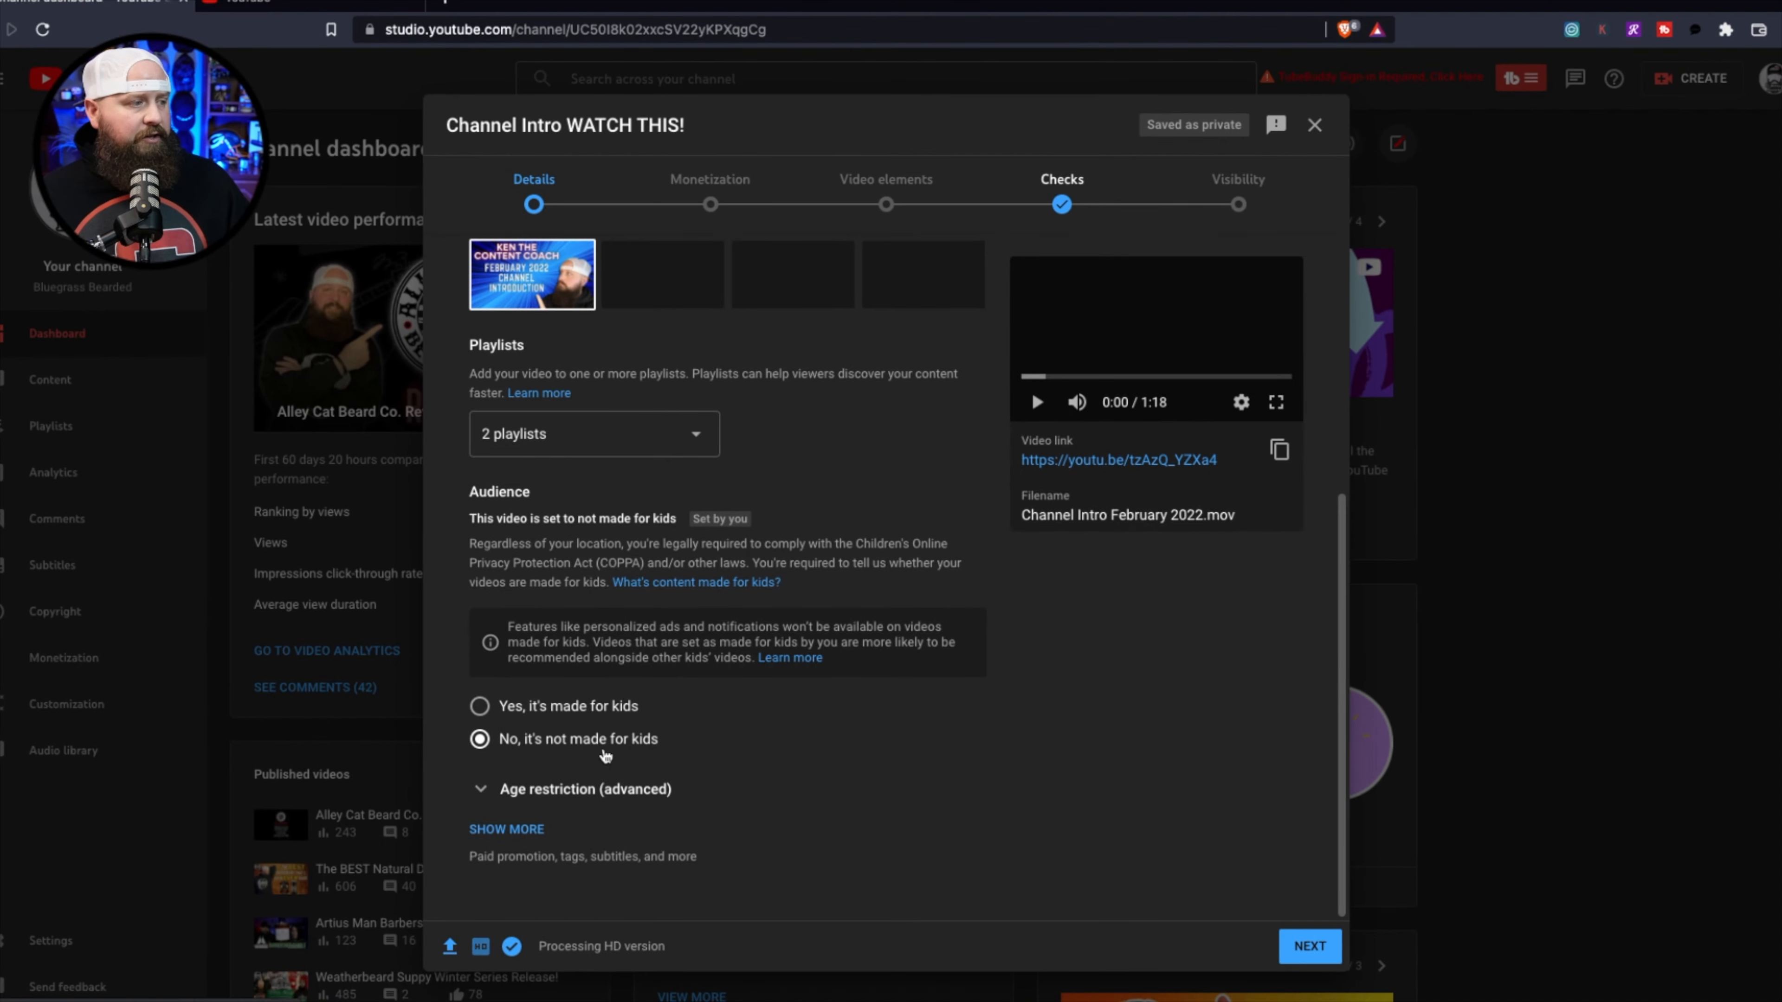
click(586, 788)
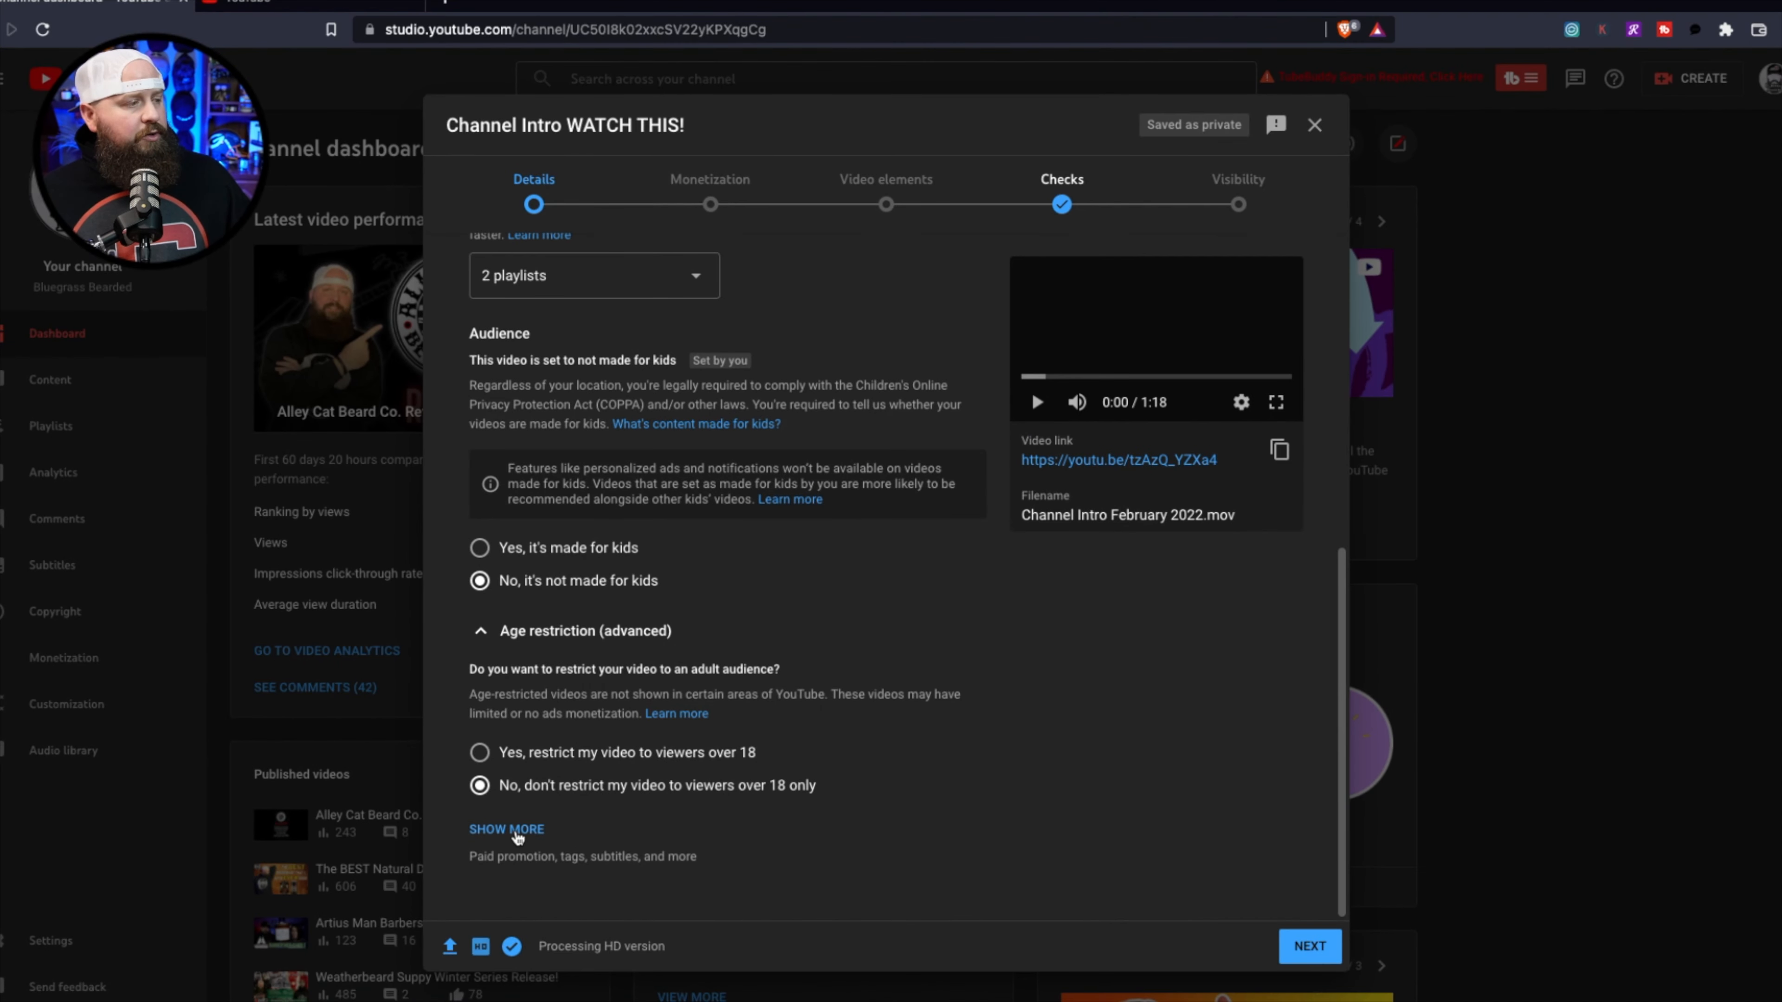
click(487, 818)
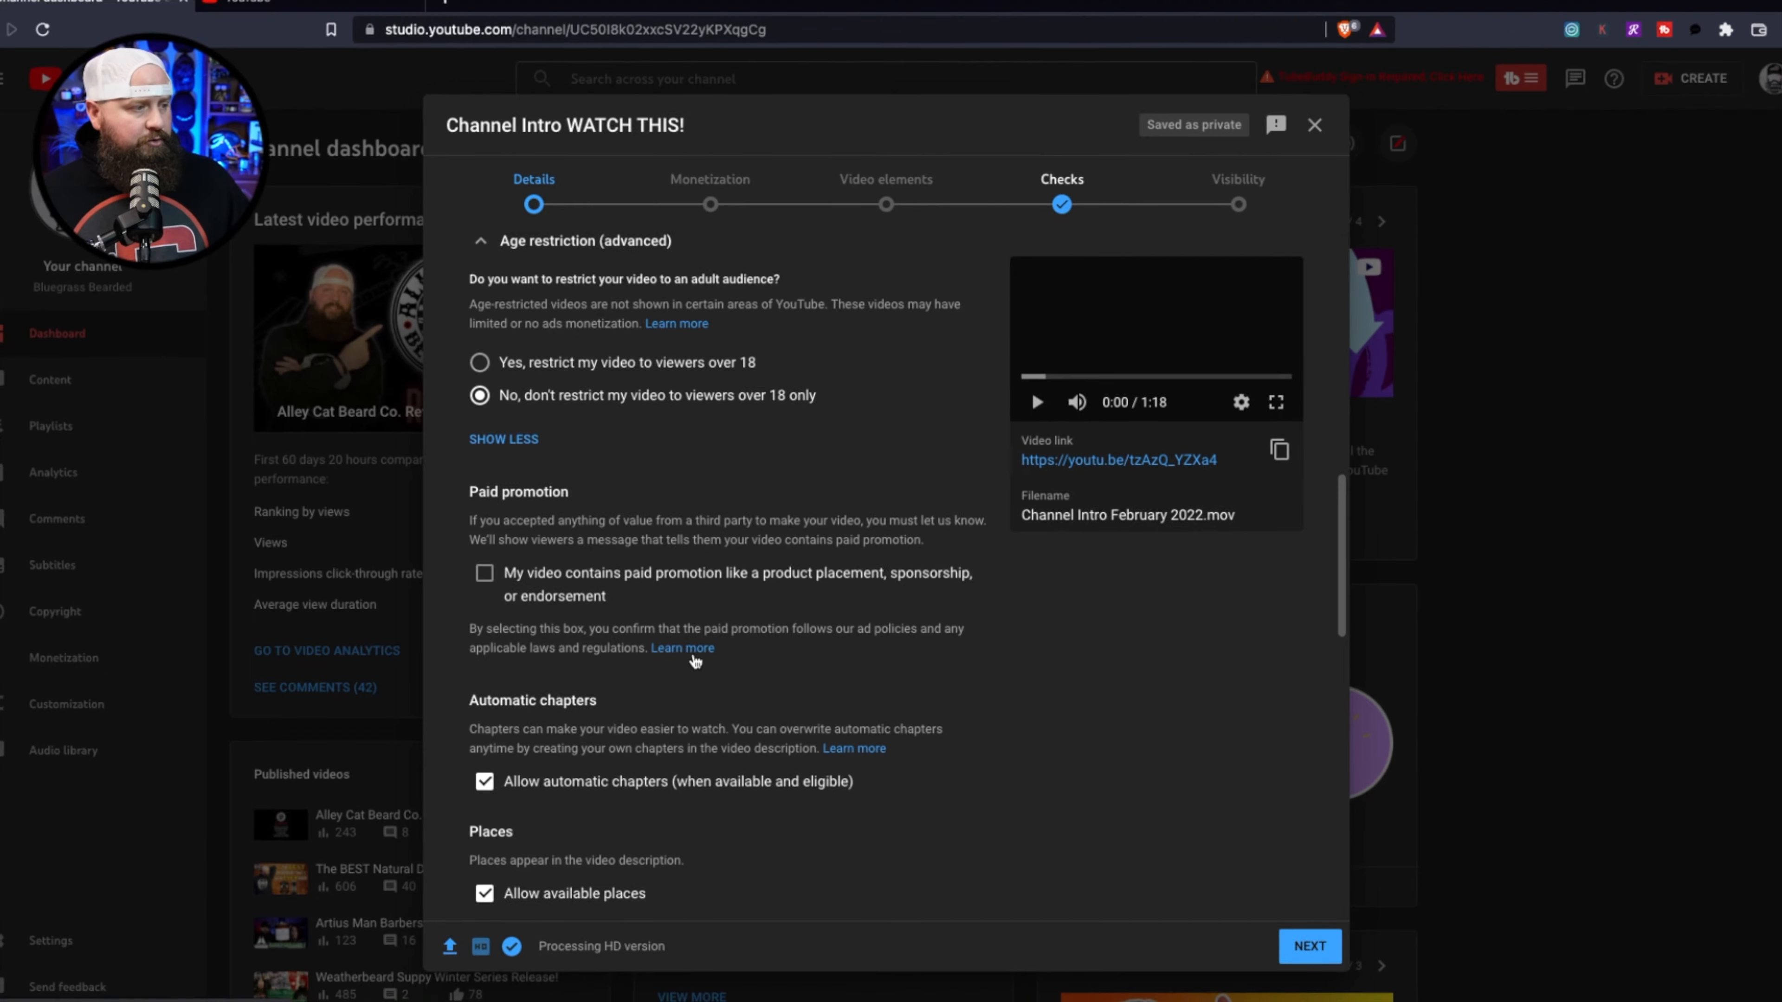
- Disable automatic chapters for the video
scroll(703, 609, down, 5)
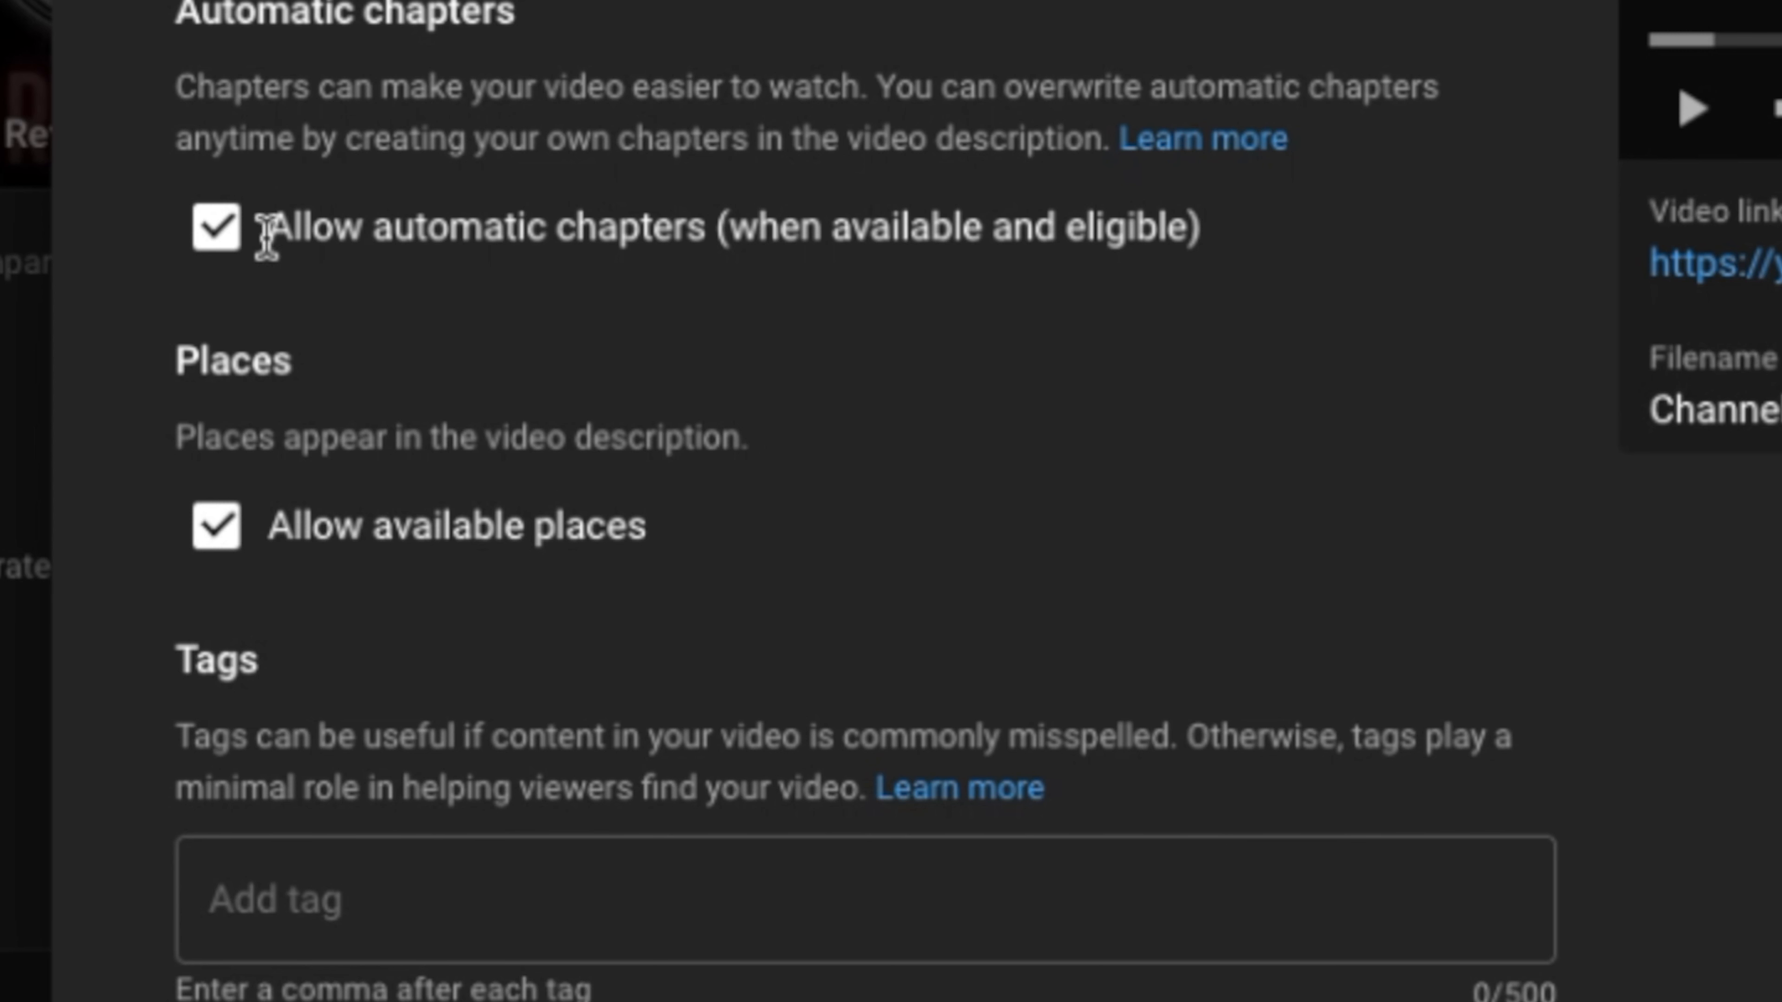
click(227, 232)
click(227, 231)
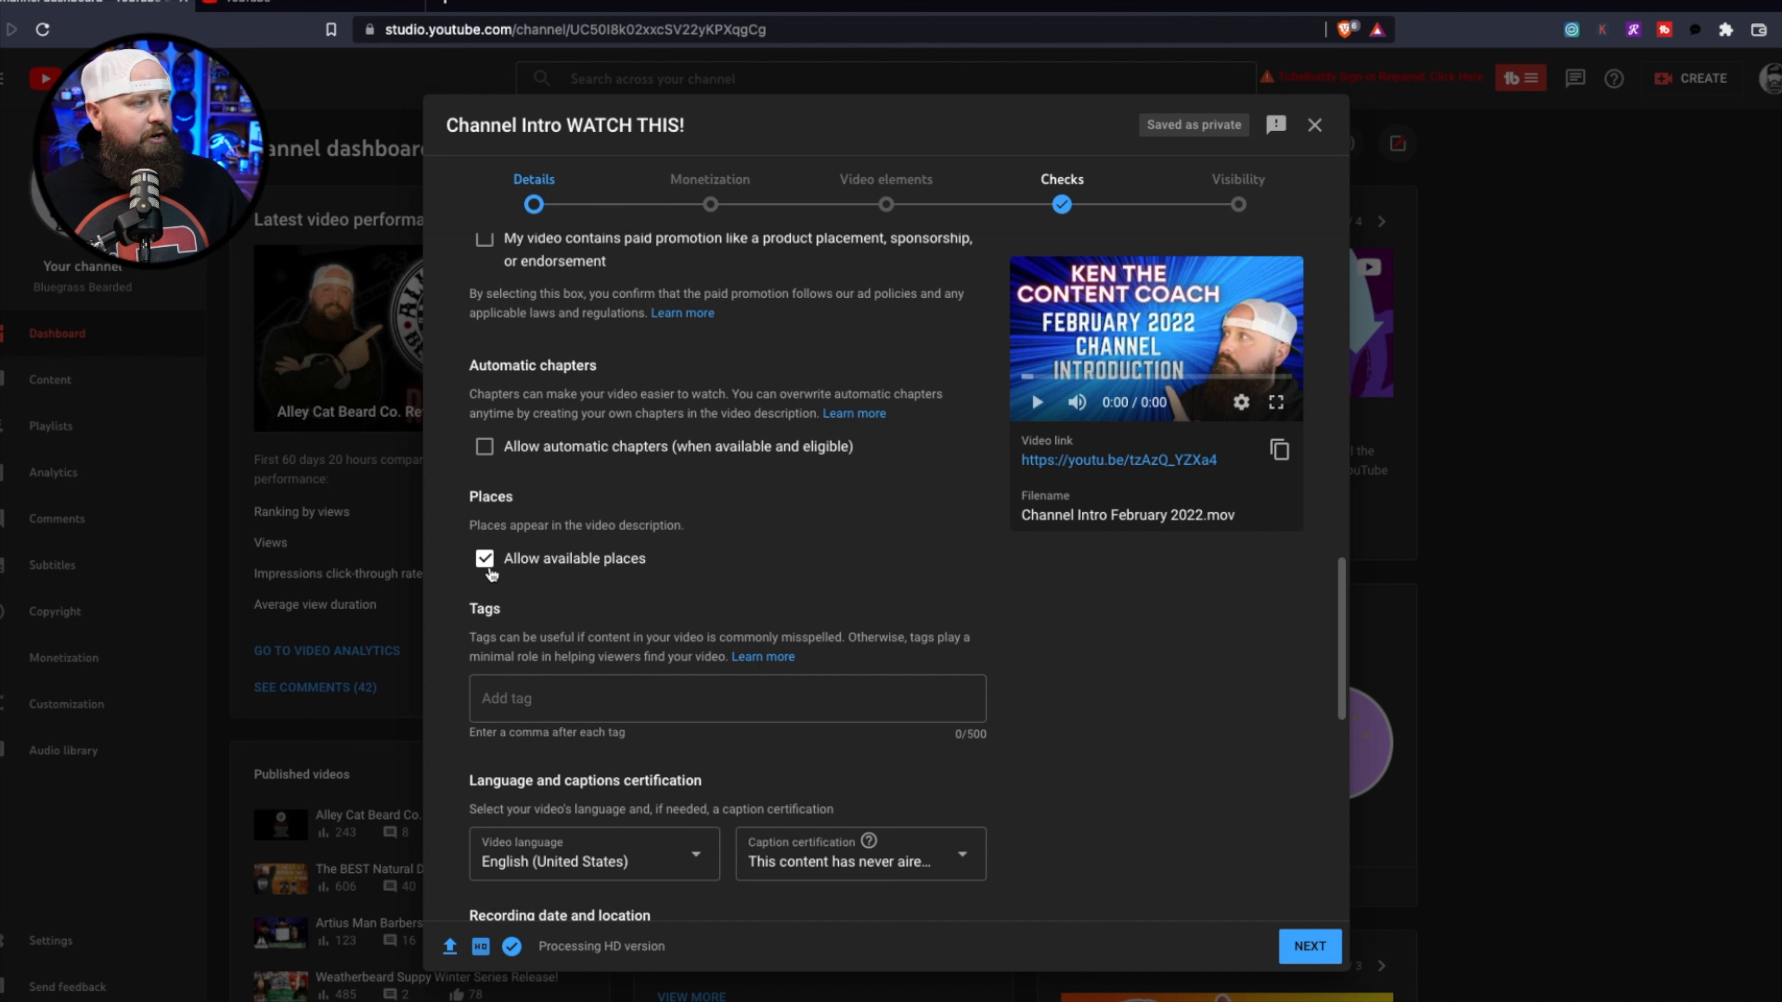
- Add the tag "how to upload a youtube video" to the video
click(602, 701)
scroll(605, 684, down, 1)
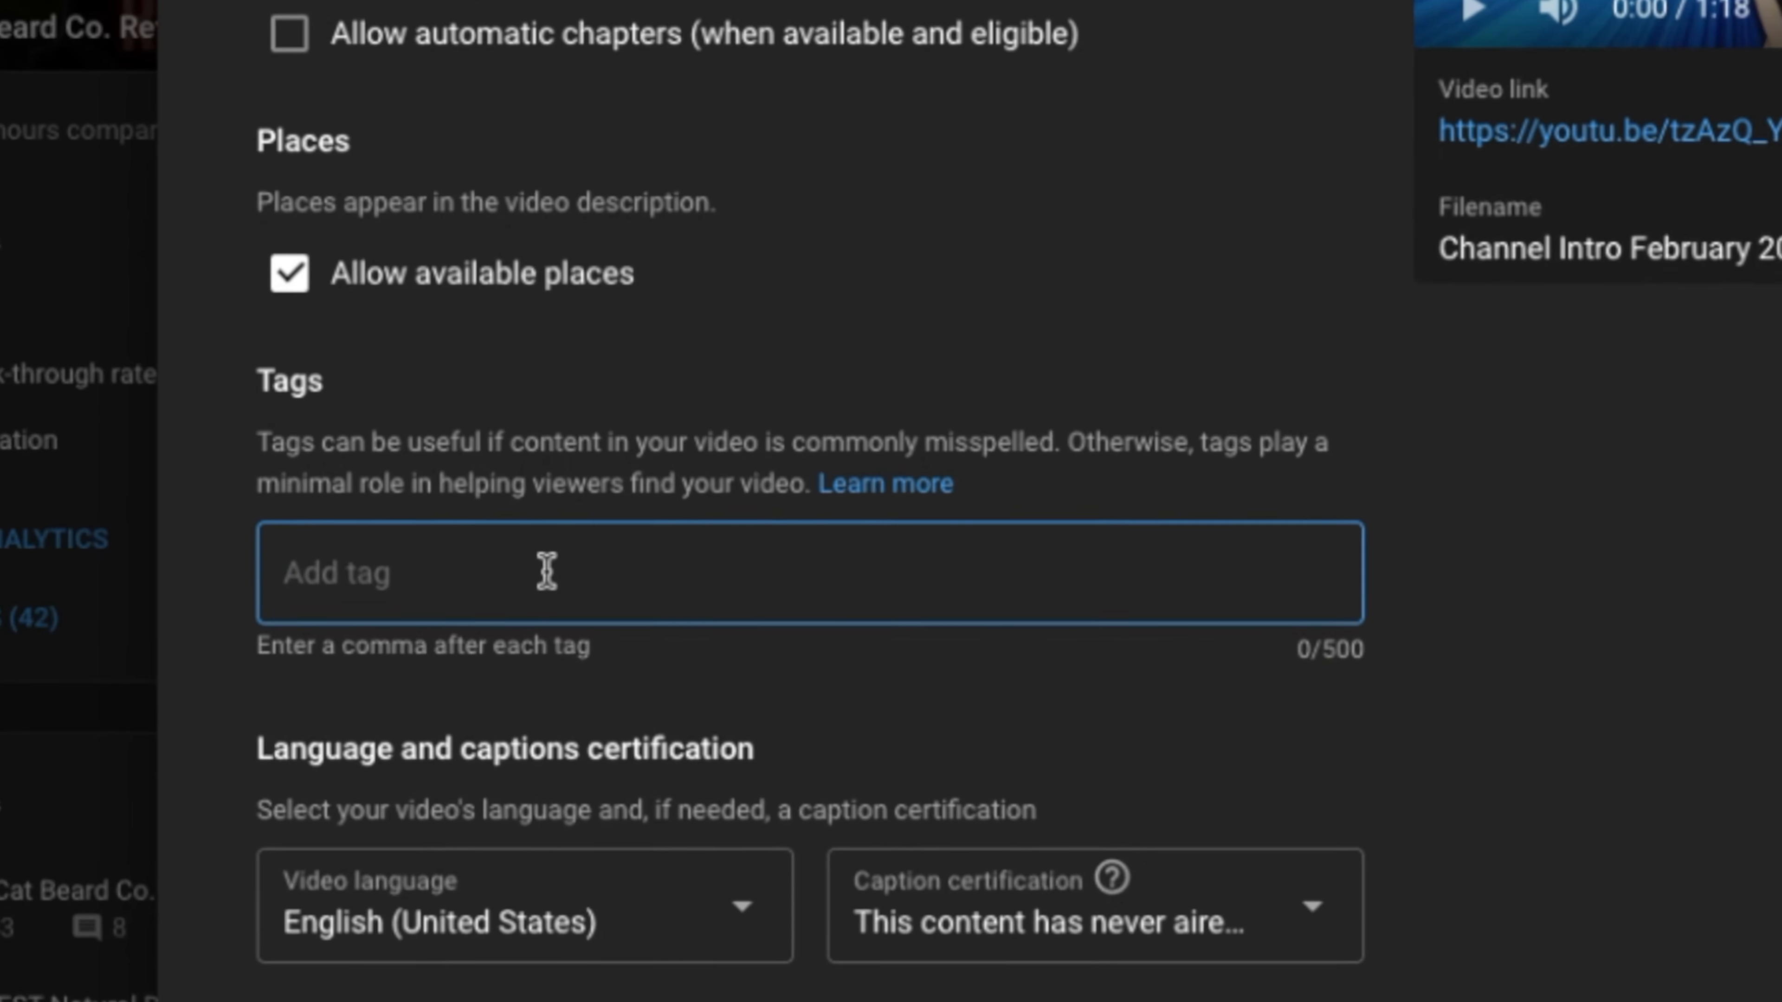
text(how )
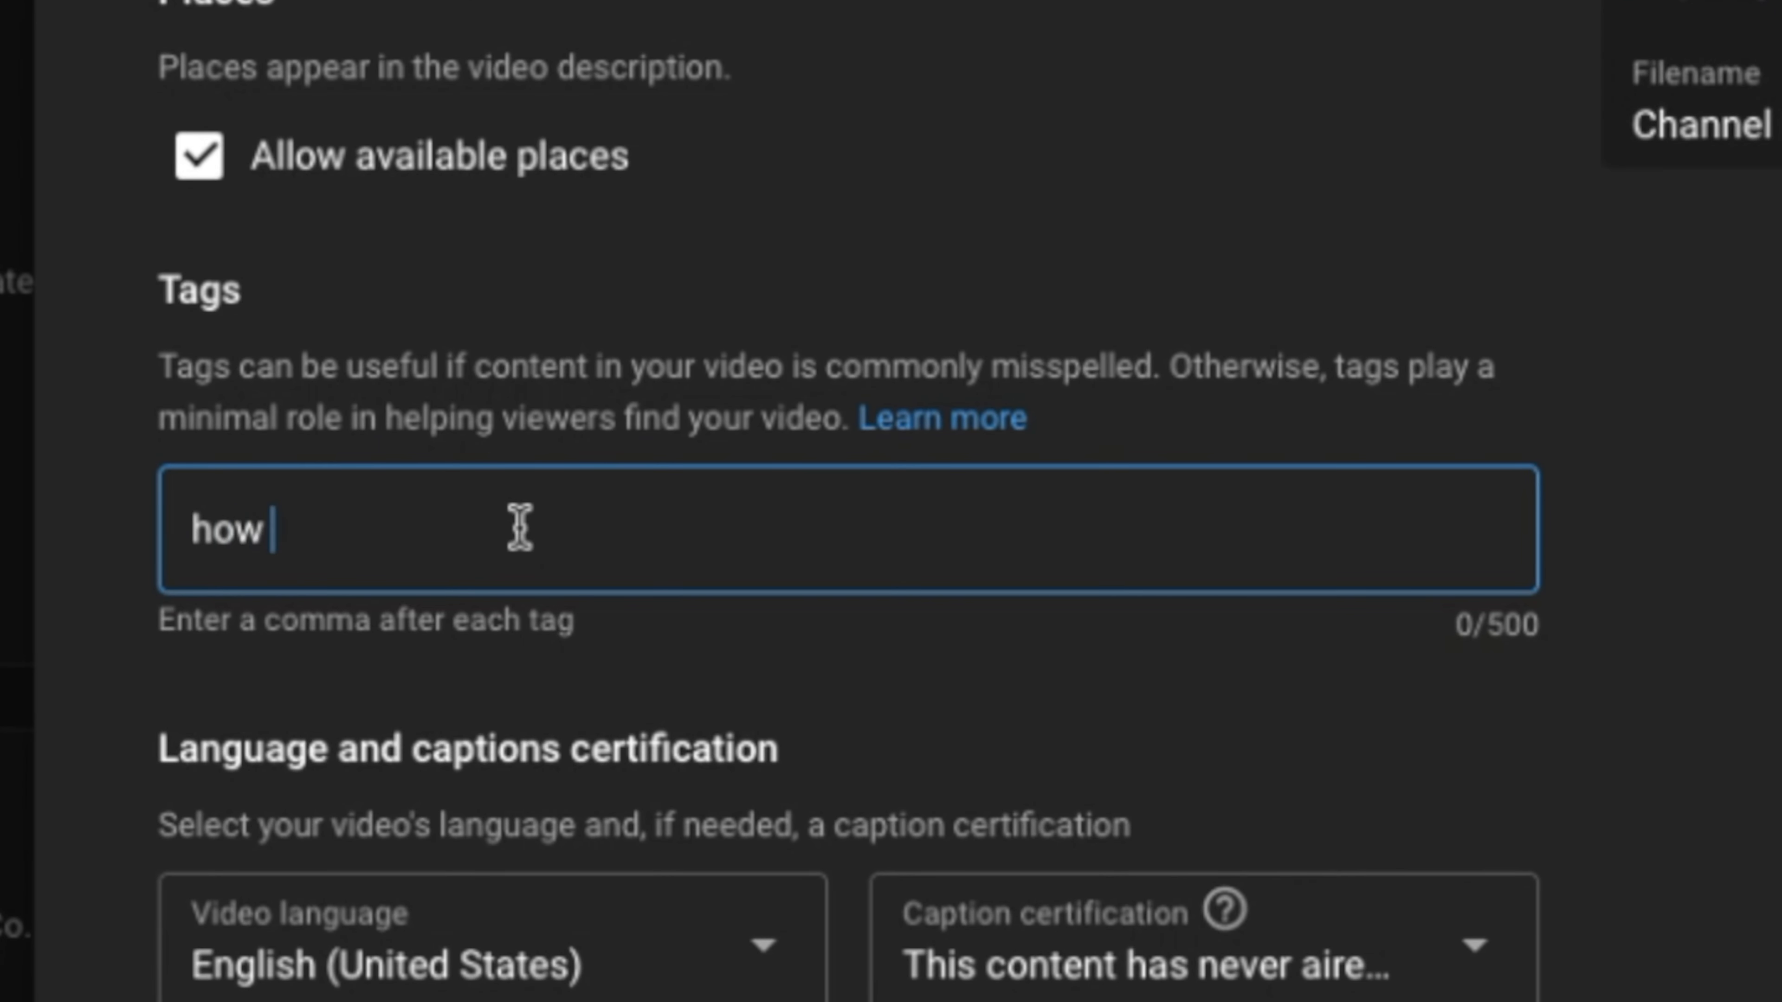
text(to u)
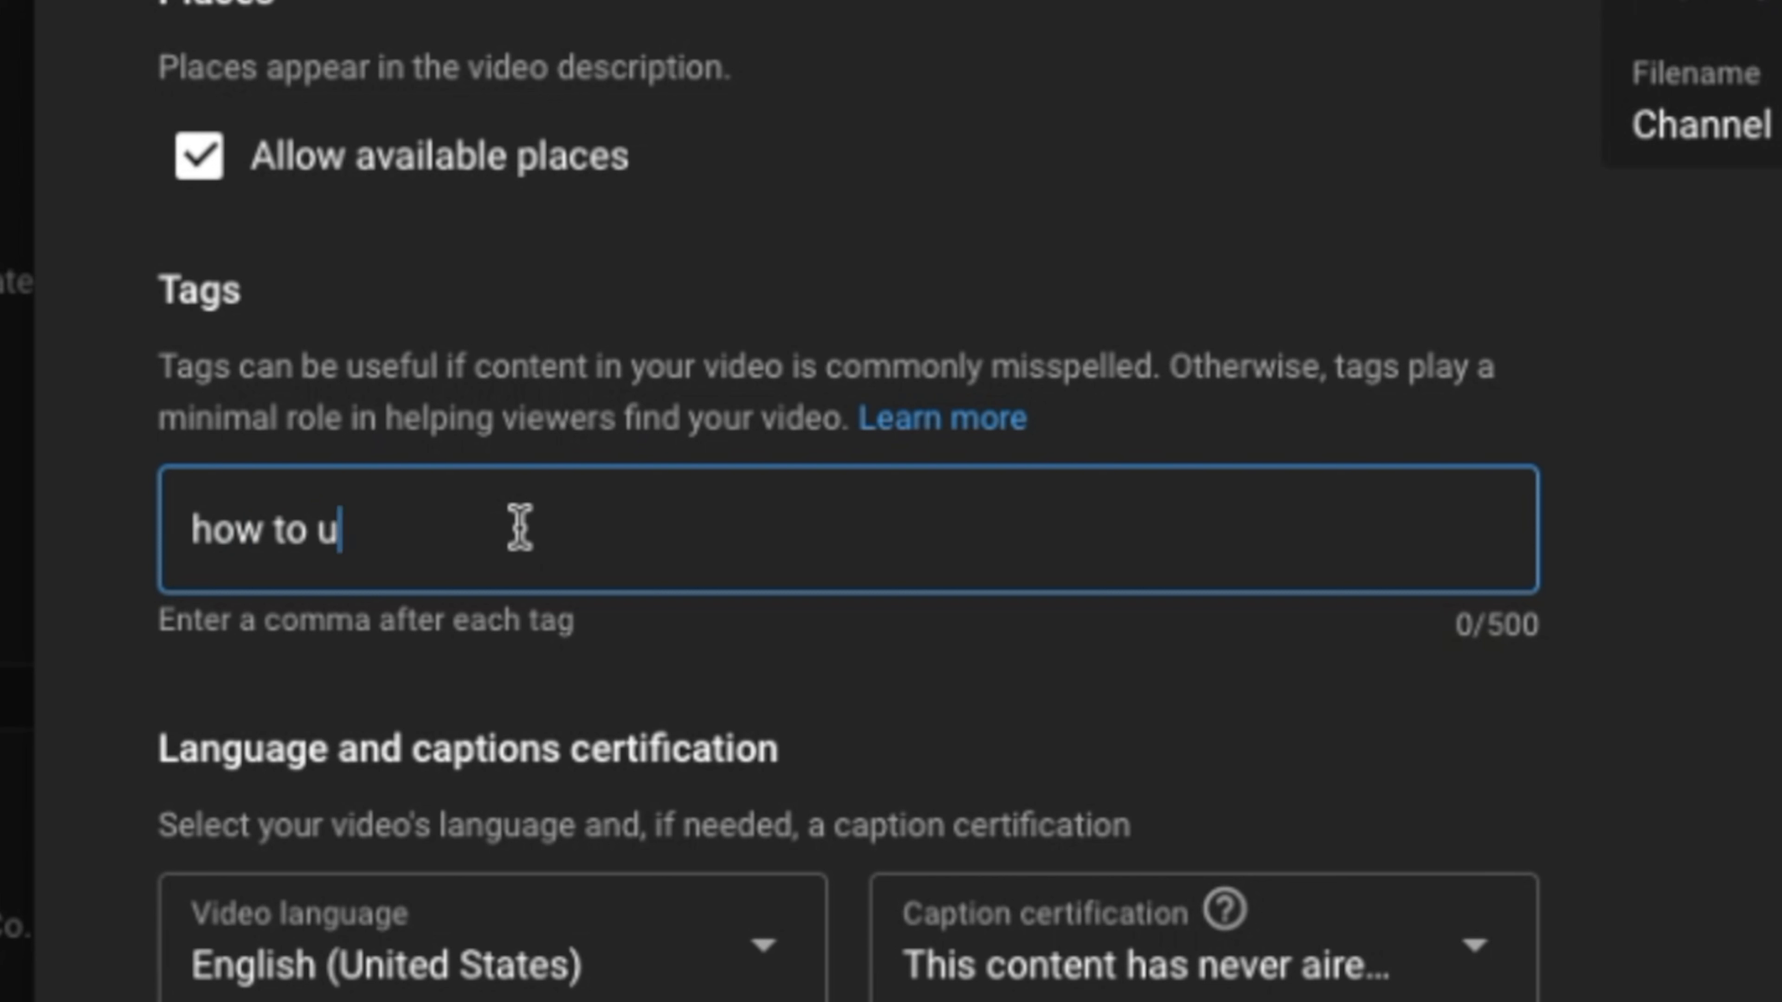
text(pload a)
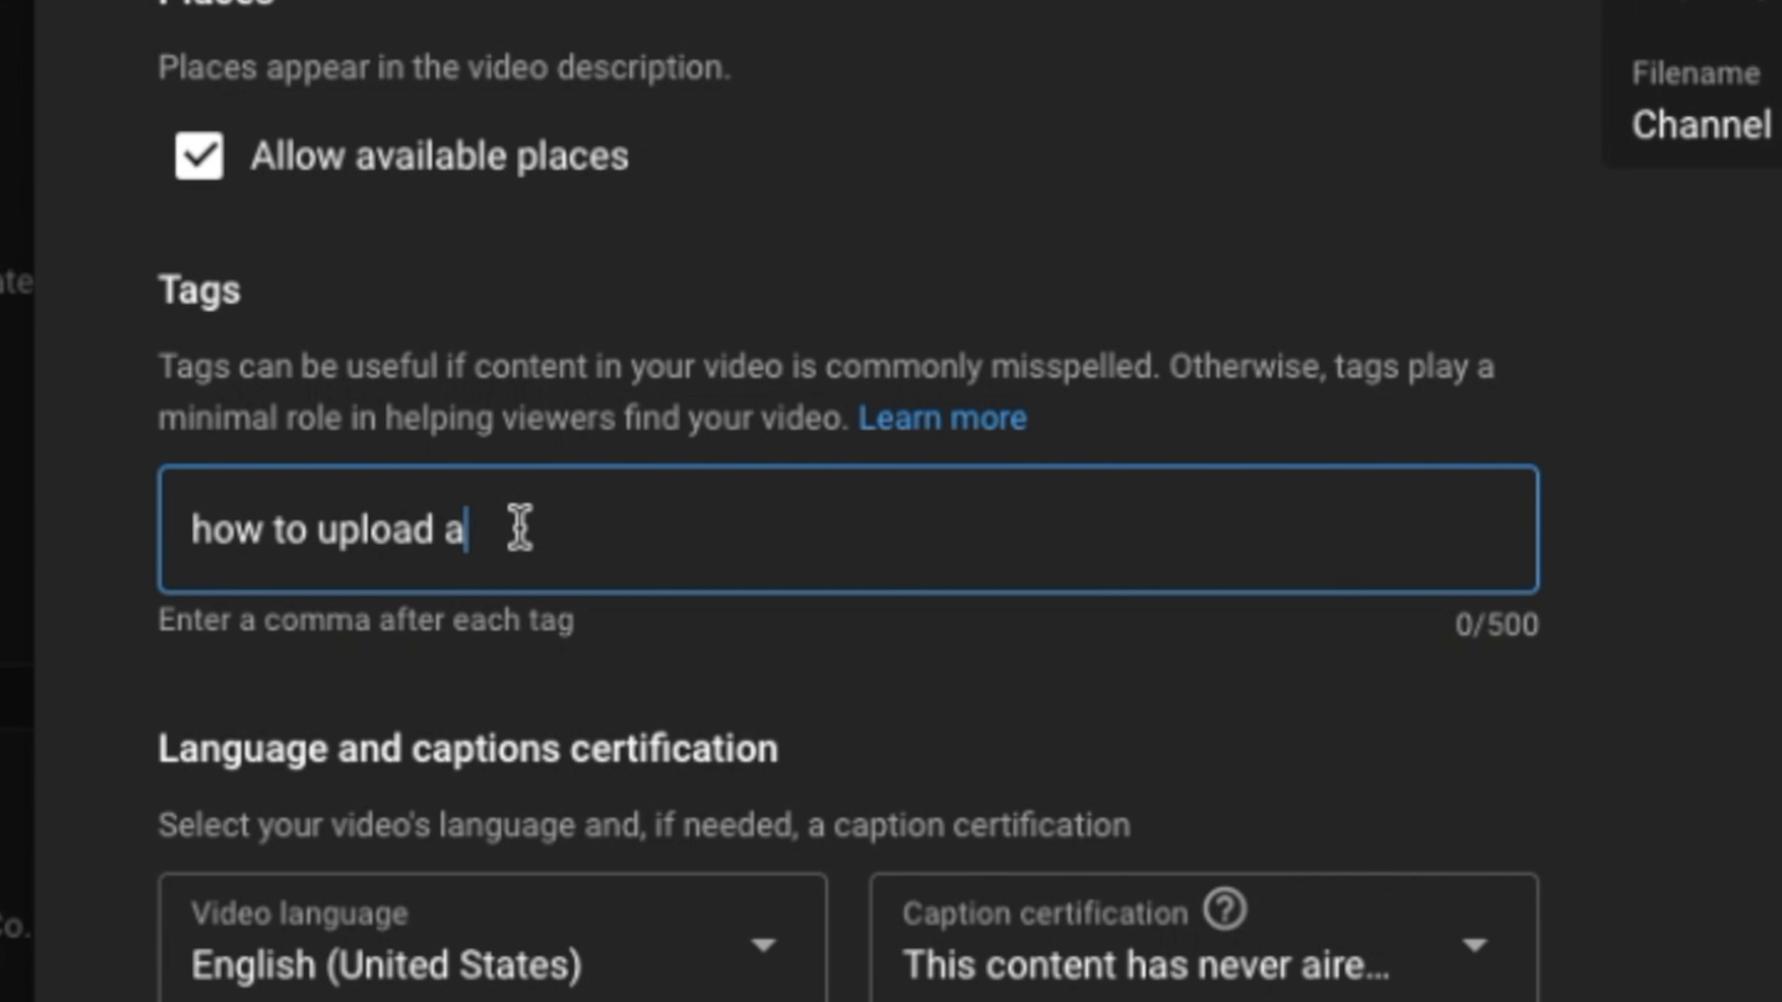
text( youtube video)
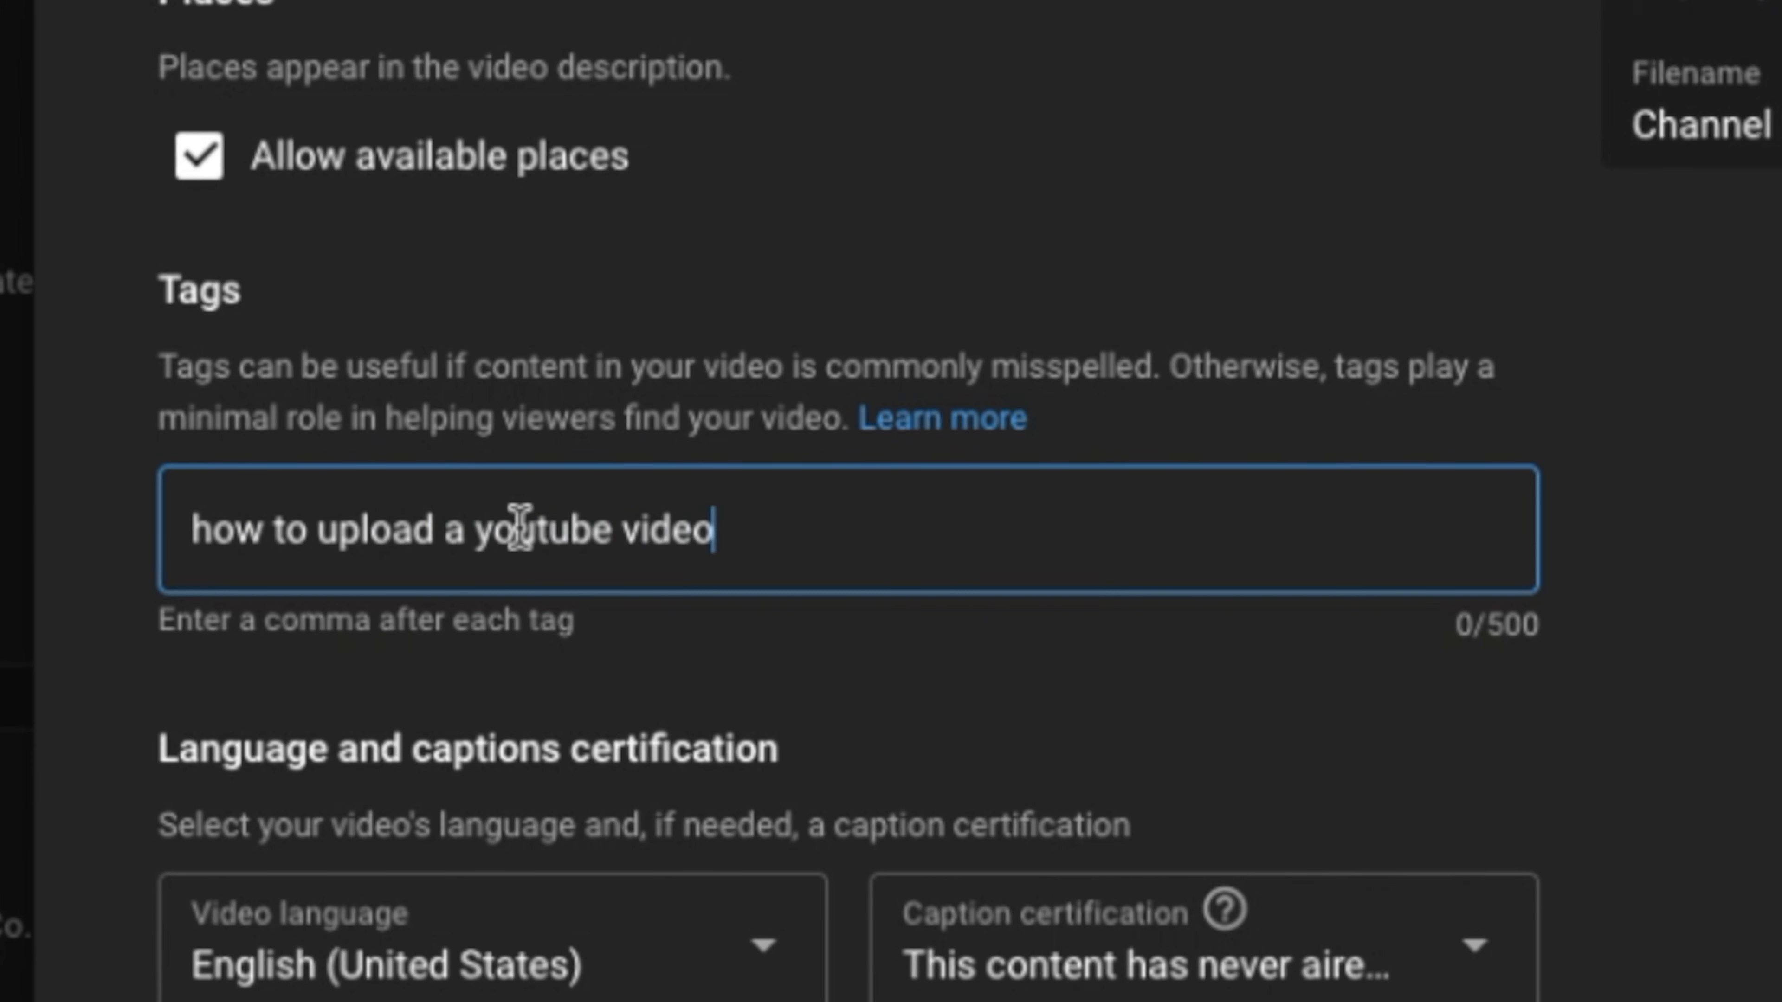
key(comma)
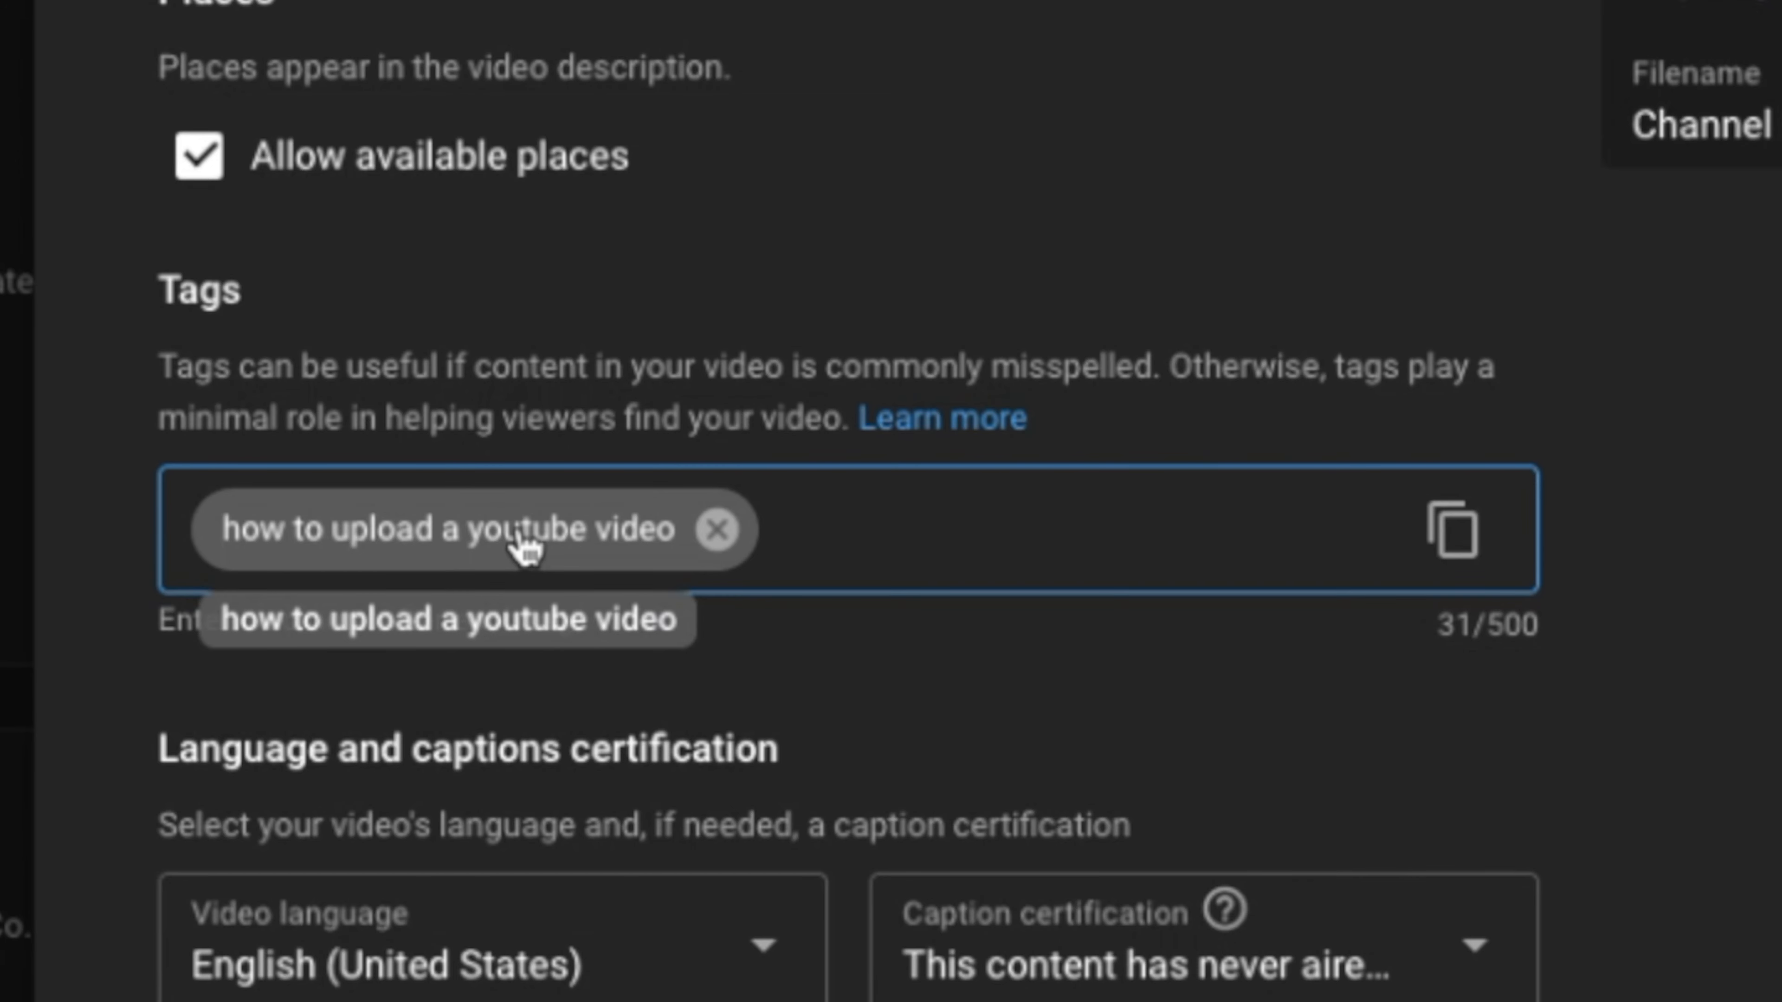
- Add a second tag reading "youtube video", correcting its misspelling
text(youtube vdieo)
key(Return)
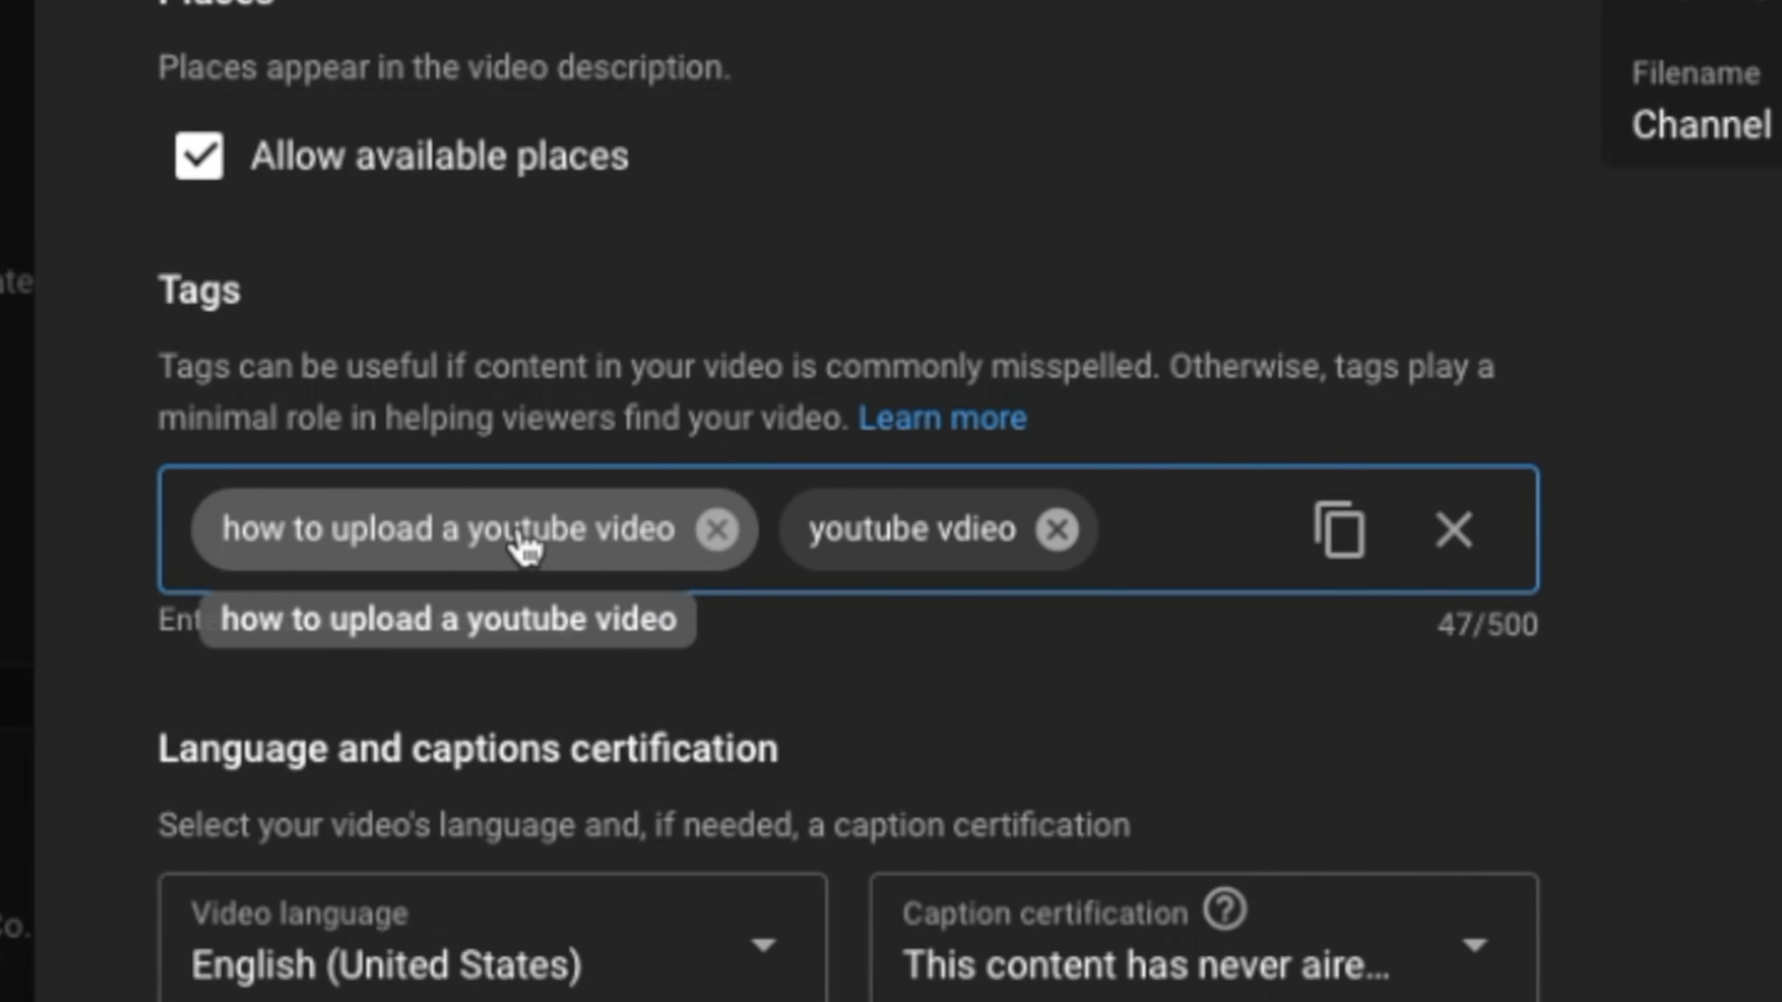
key(BackSpace)
key(BackSpace)
key(BackSpace)
key(BackSpace)
key(BackSpace)
text(ideo)
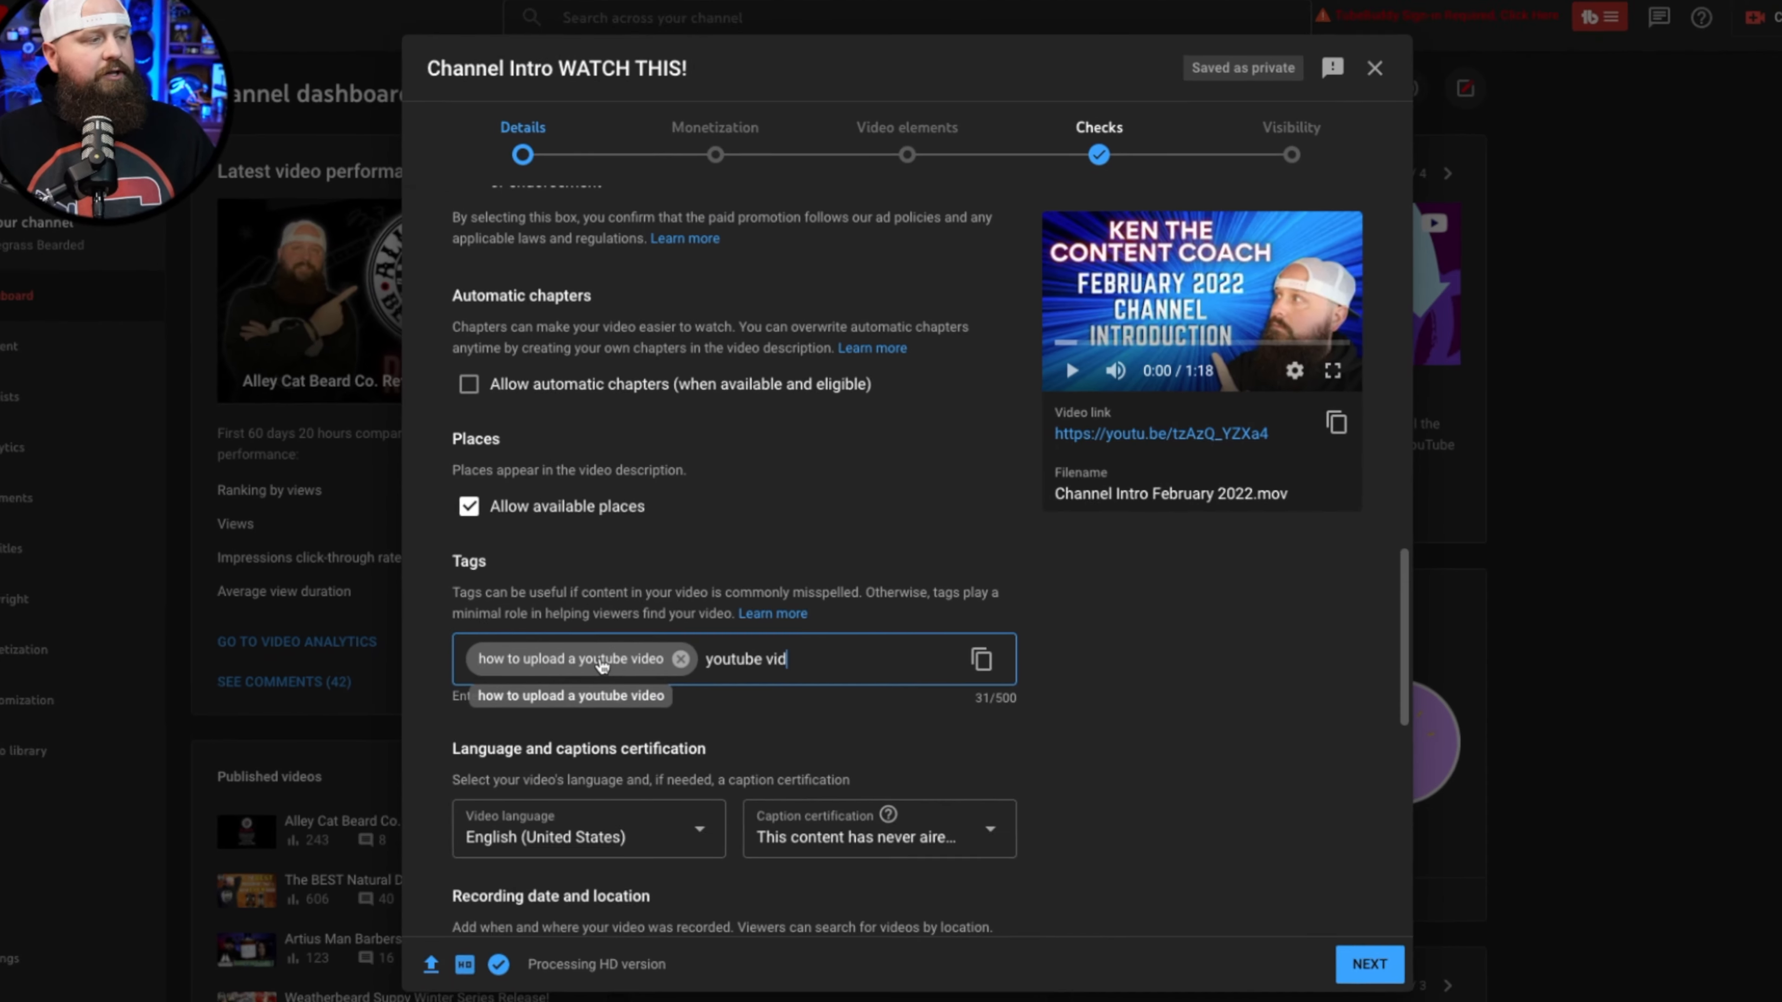
key(Return)
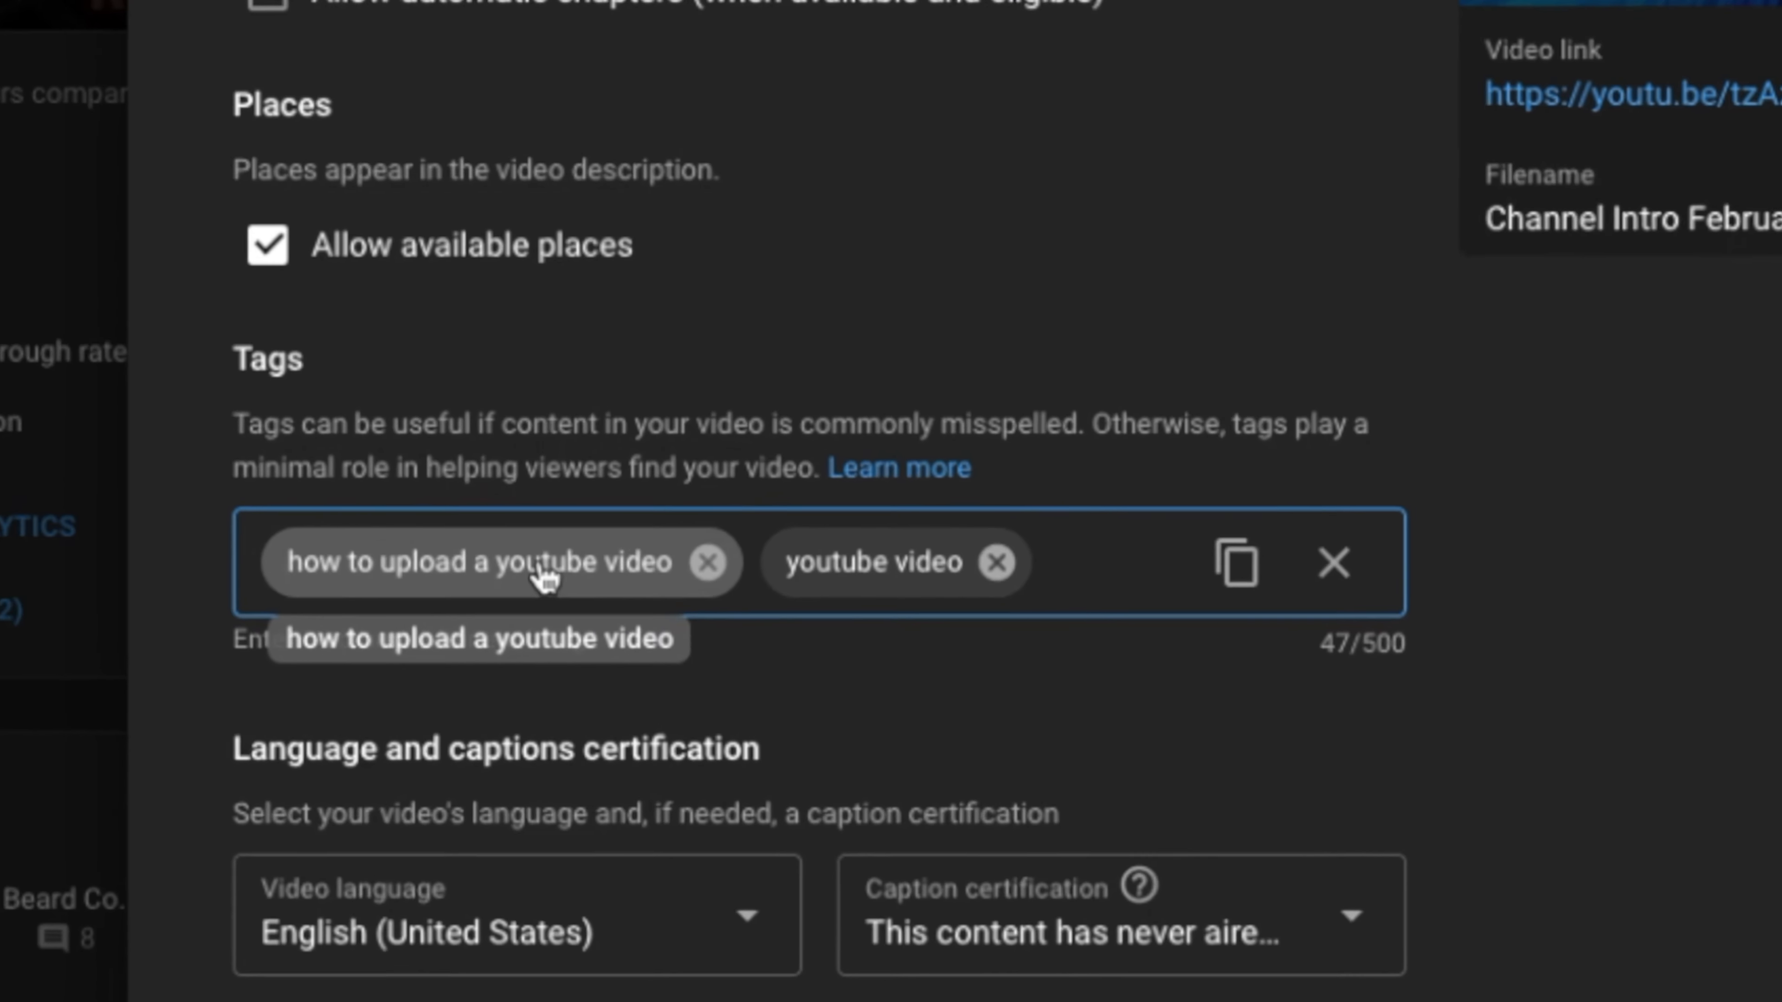
- Add a third tag reading "how do I upload a youtiube video"
text(how do I upload a youtu)
key(BackSpace)
text(iube vdi)
key(BackSpace)
key(BackSpace)
text(ideo)
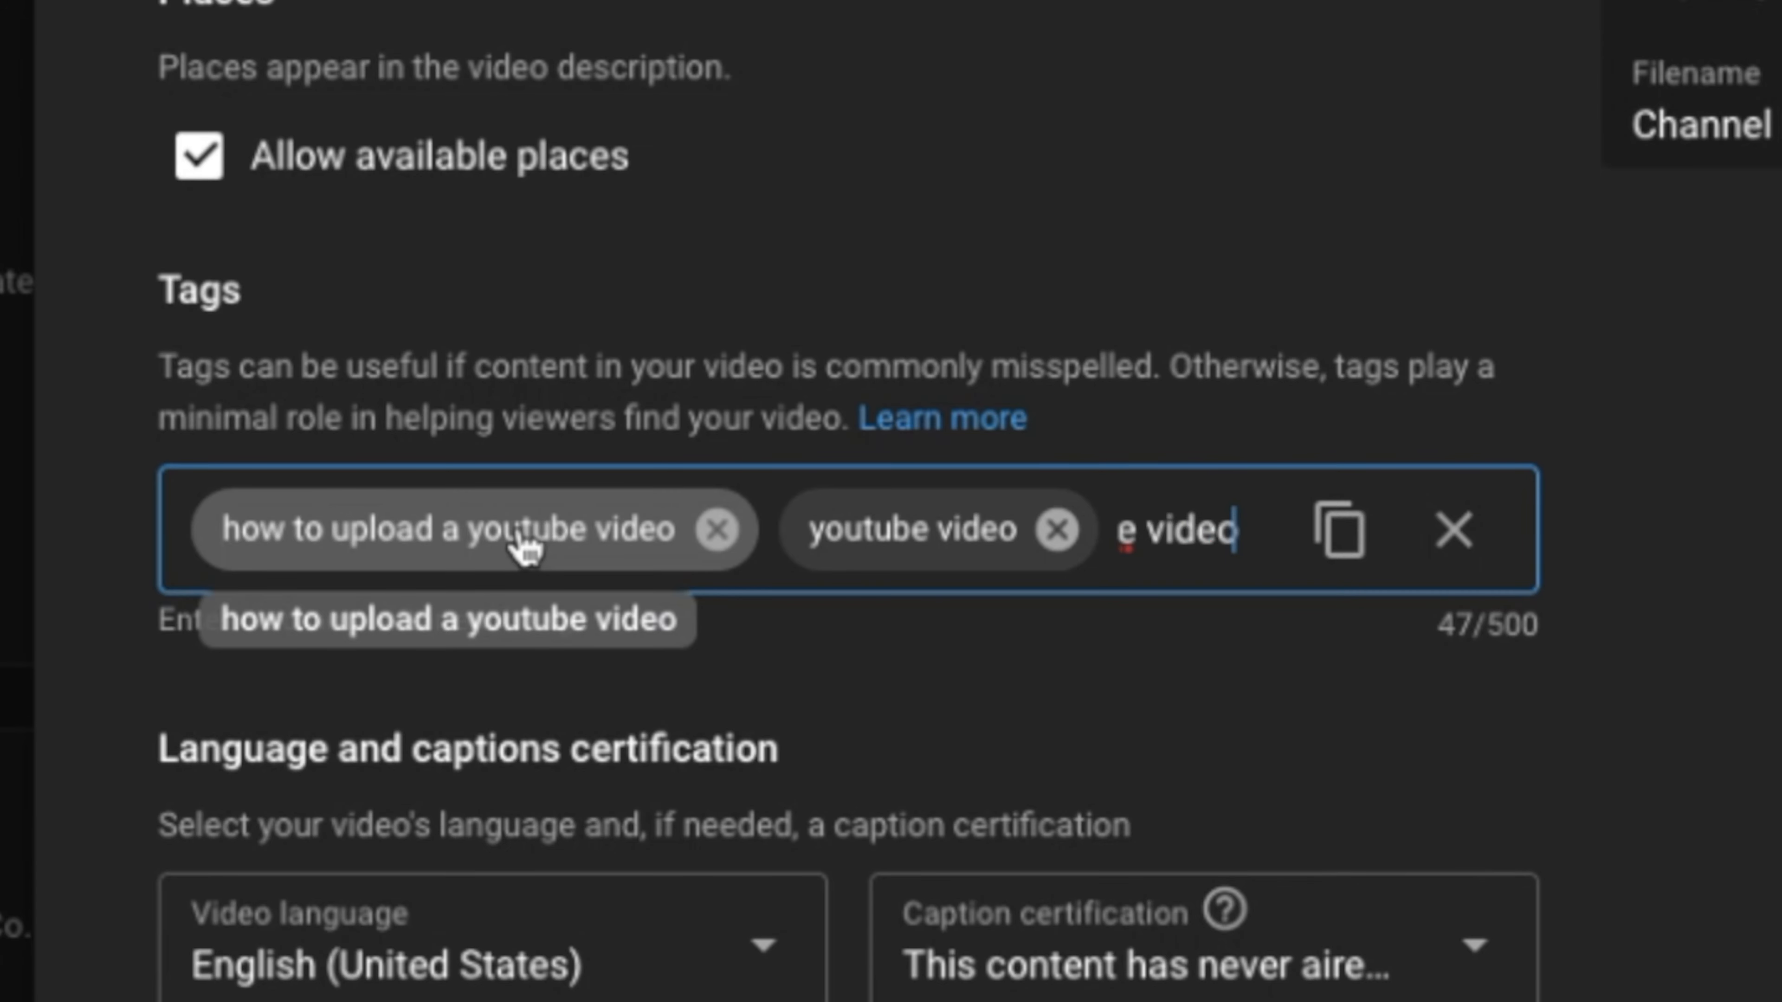
key(Return)
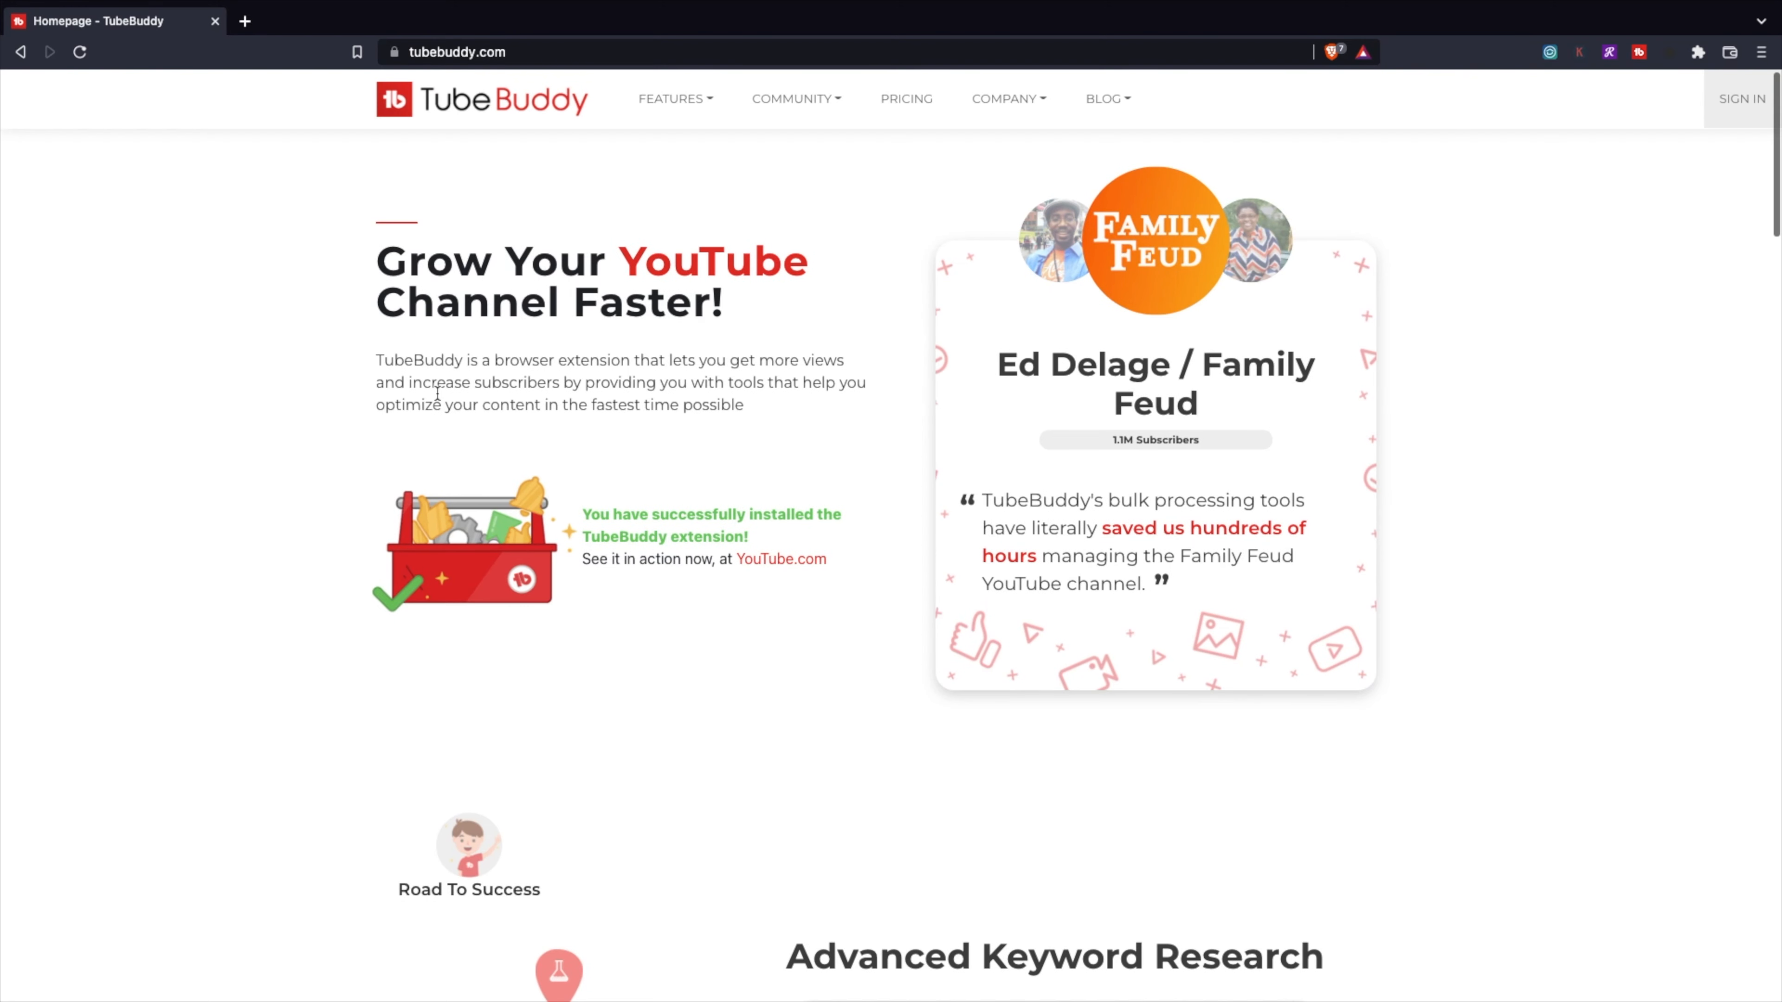
- Switch to the TubeBuddy website and look through its homepage for the keyword research features
scroll(437, 393, down, 4)
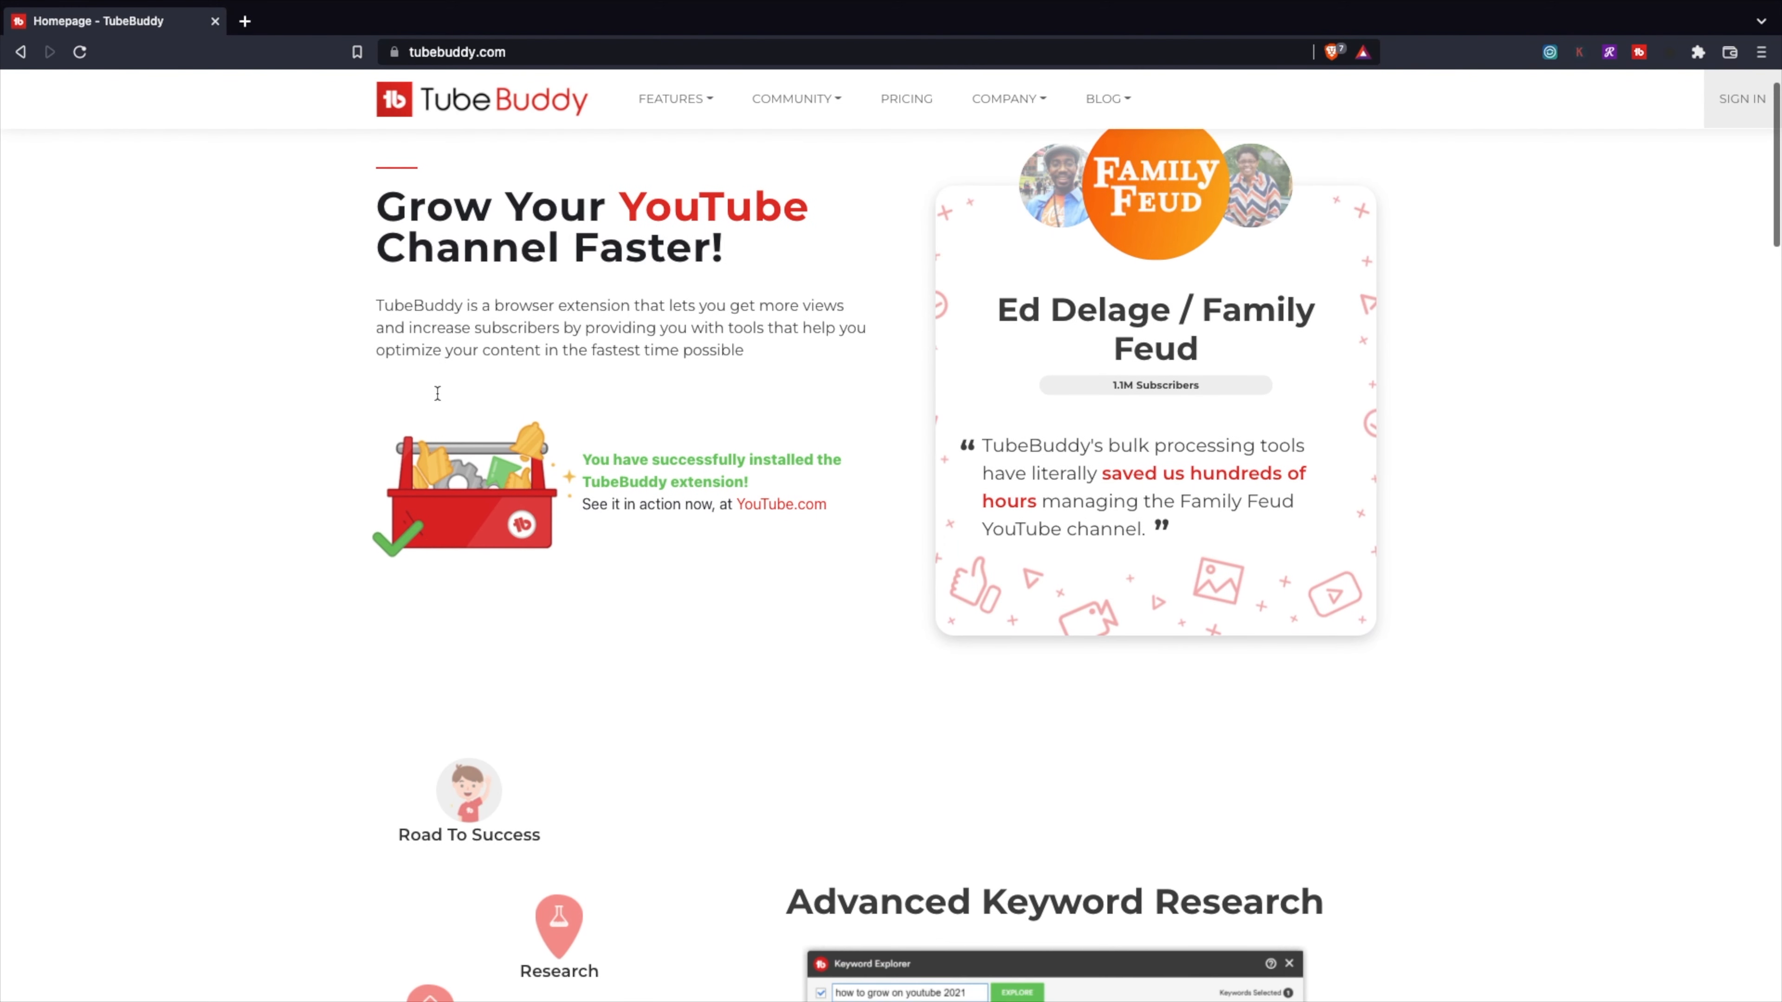
scroll(437, 398, down, 5)
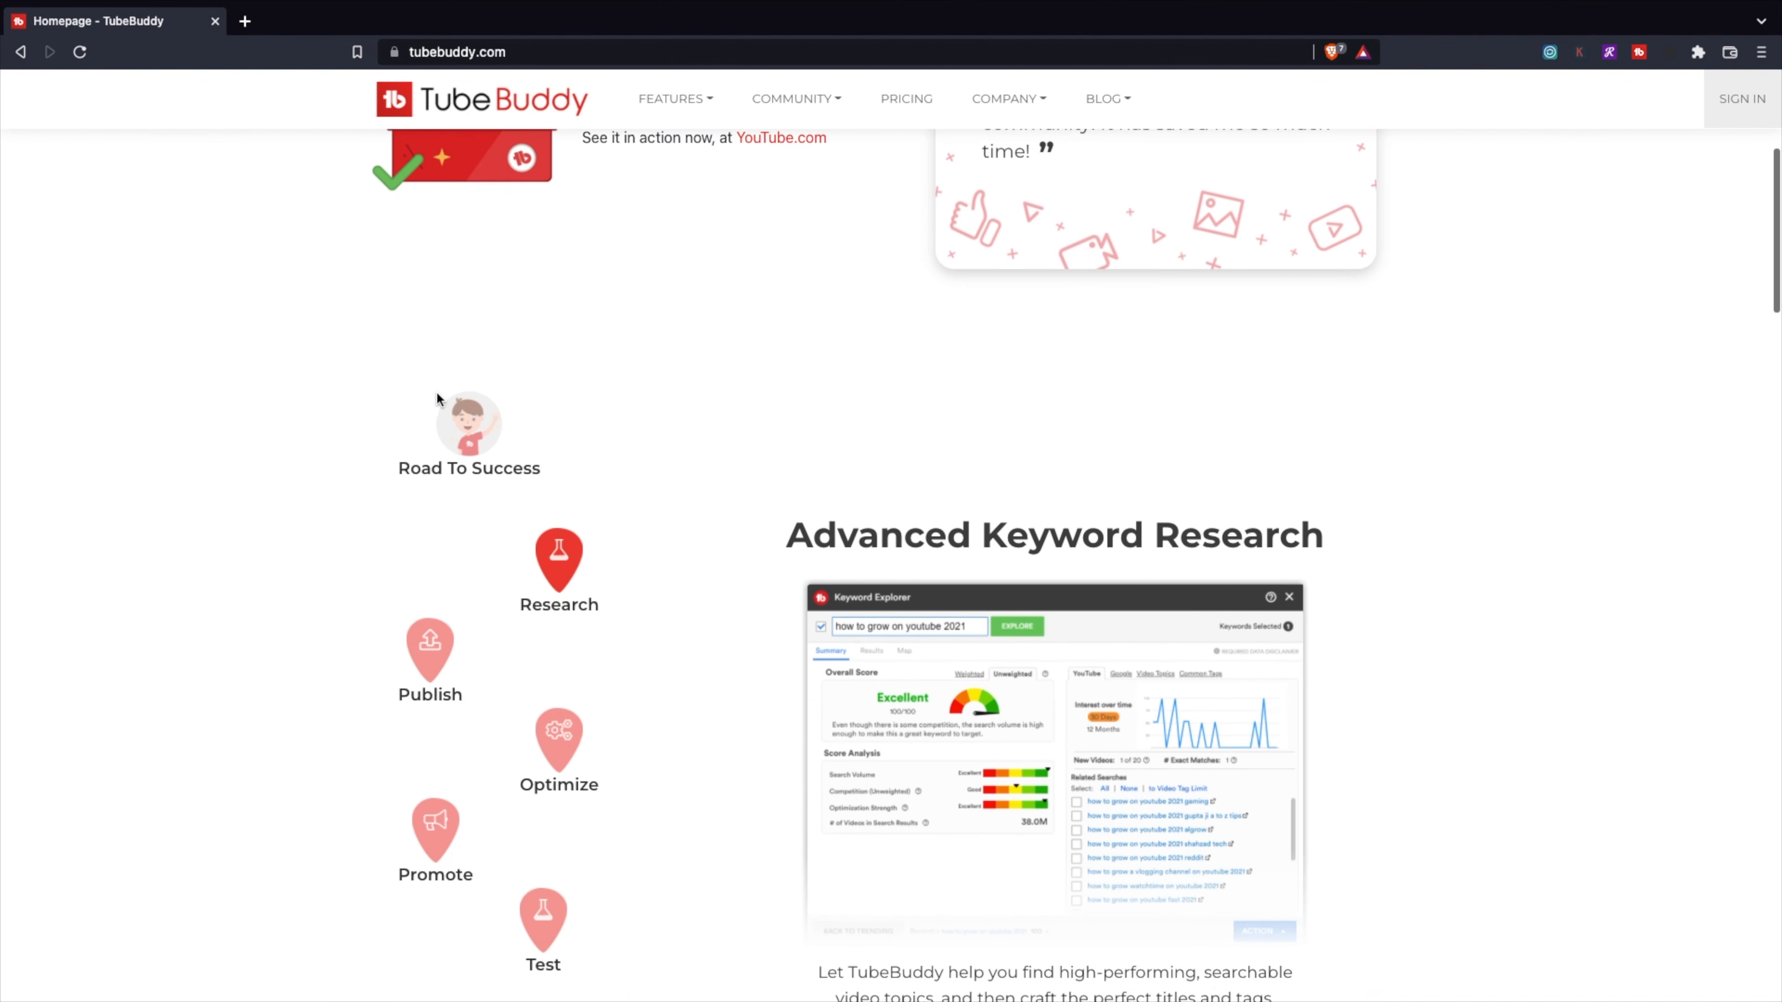
scroll(438, 400, down, 6)
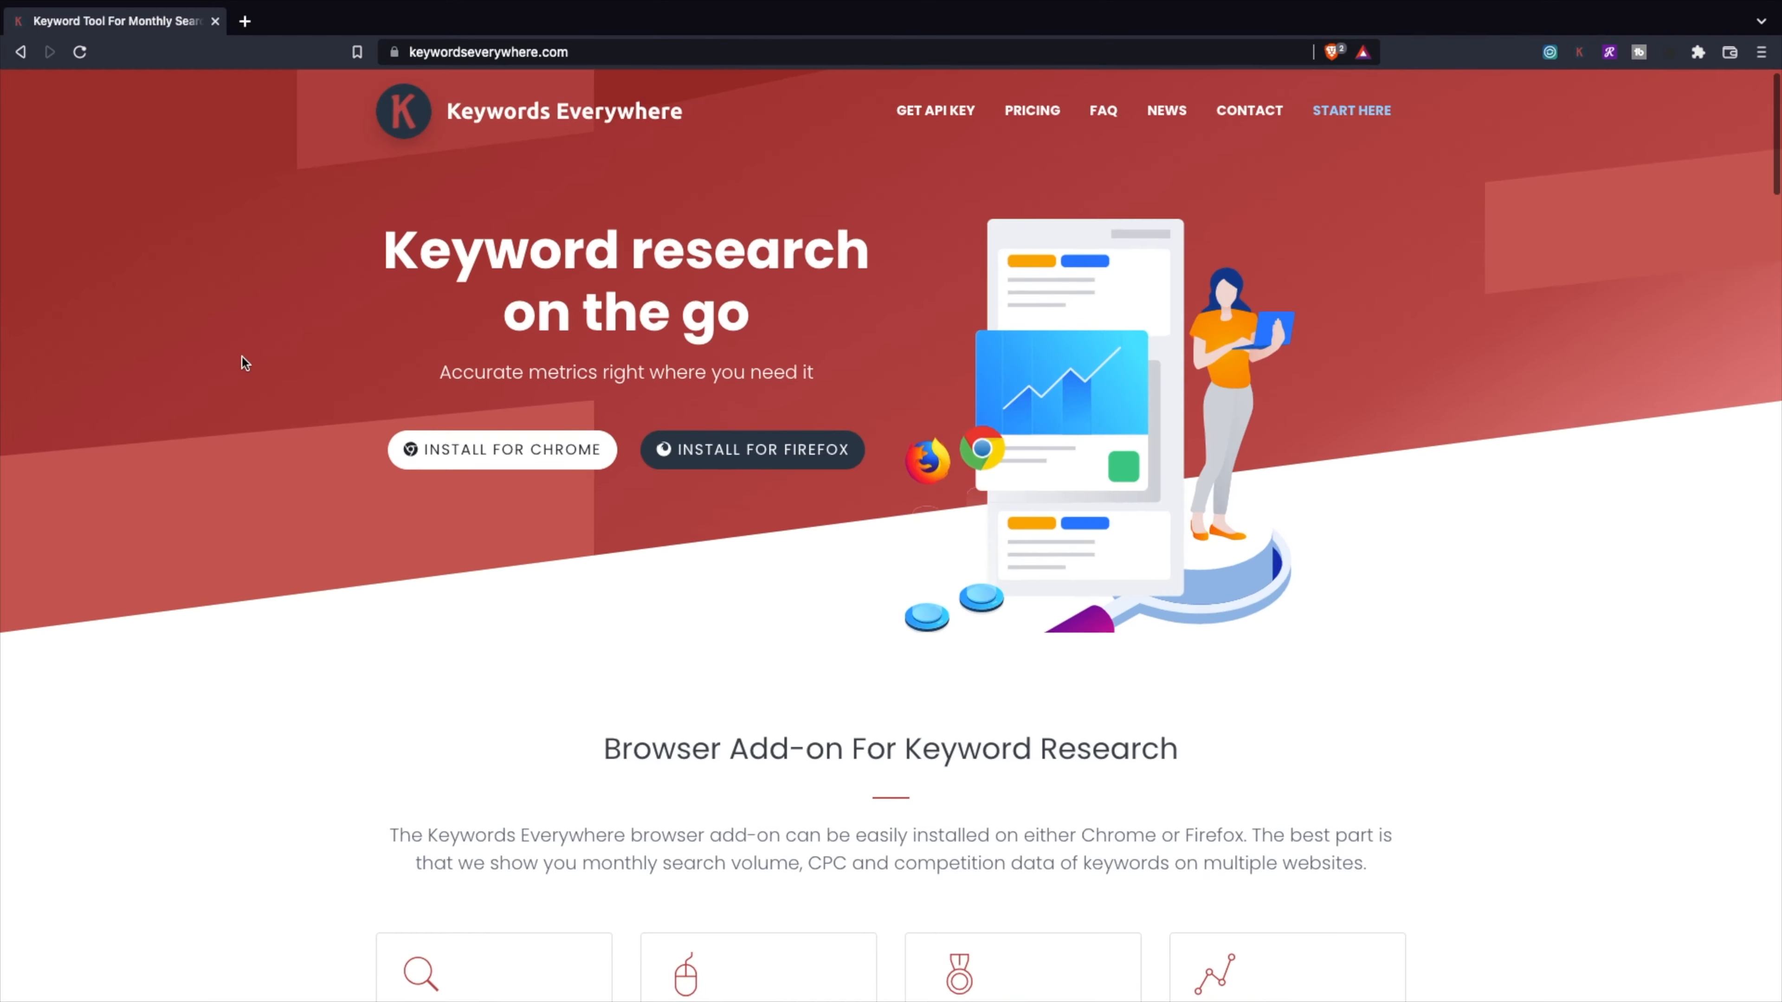
- Switch to the Keywords Everywhere website and read through its keyword metrics and research features
scroll(242, 362, down, 3)
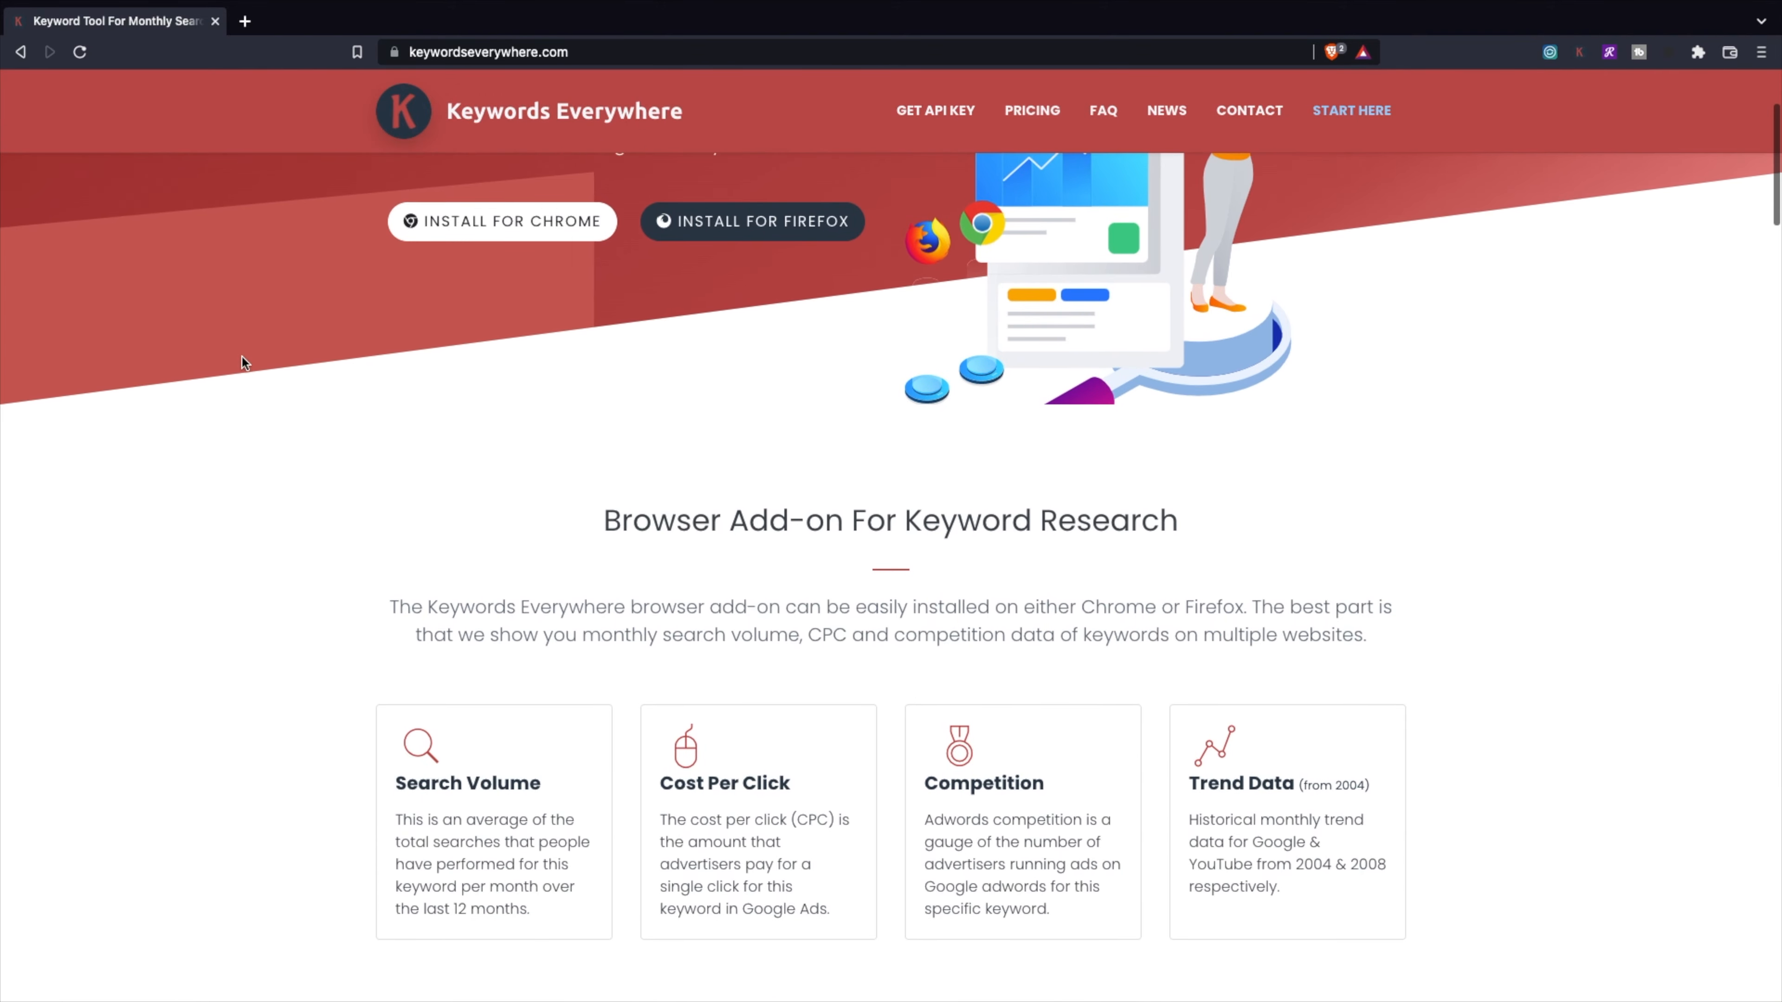
scroll(243, 362, down, 5)
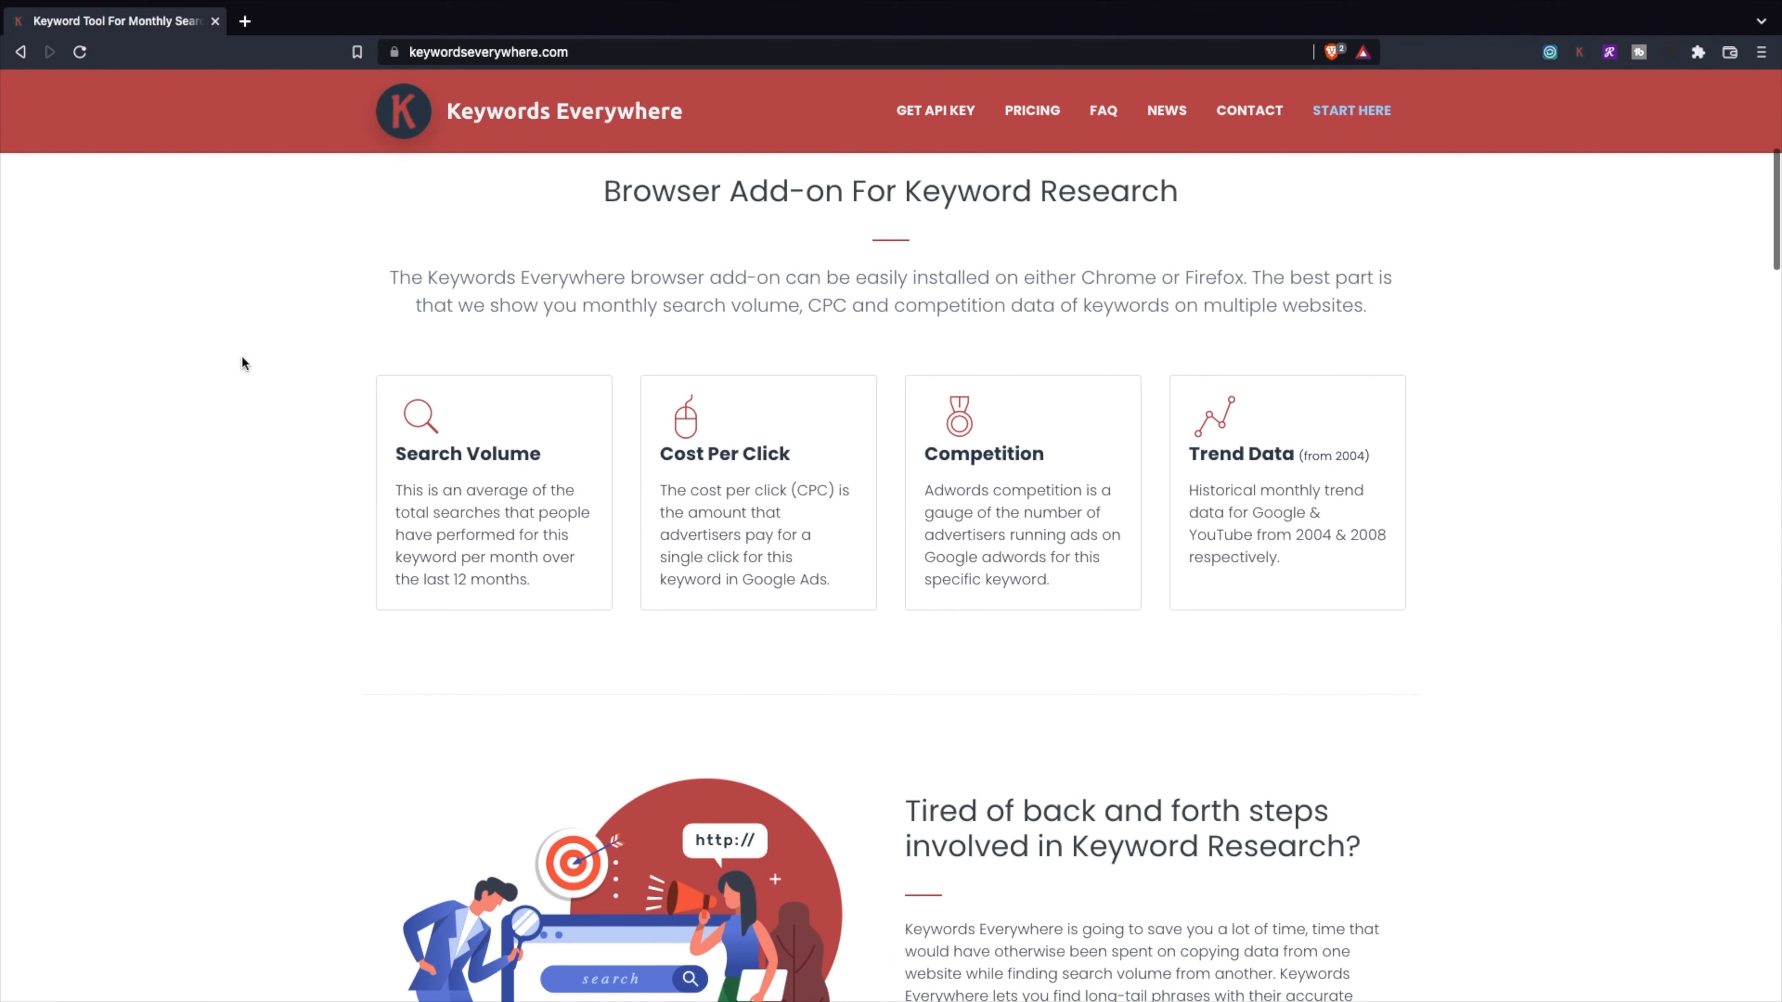
scroll(243, 363, down, 3)
scroll(242, 357, down, 8)
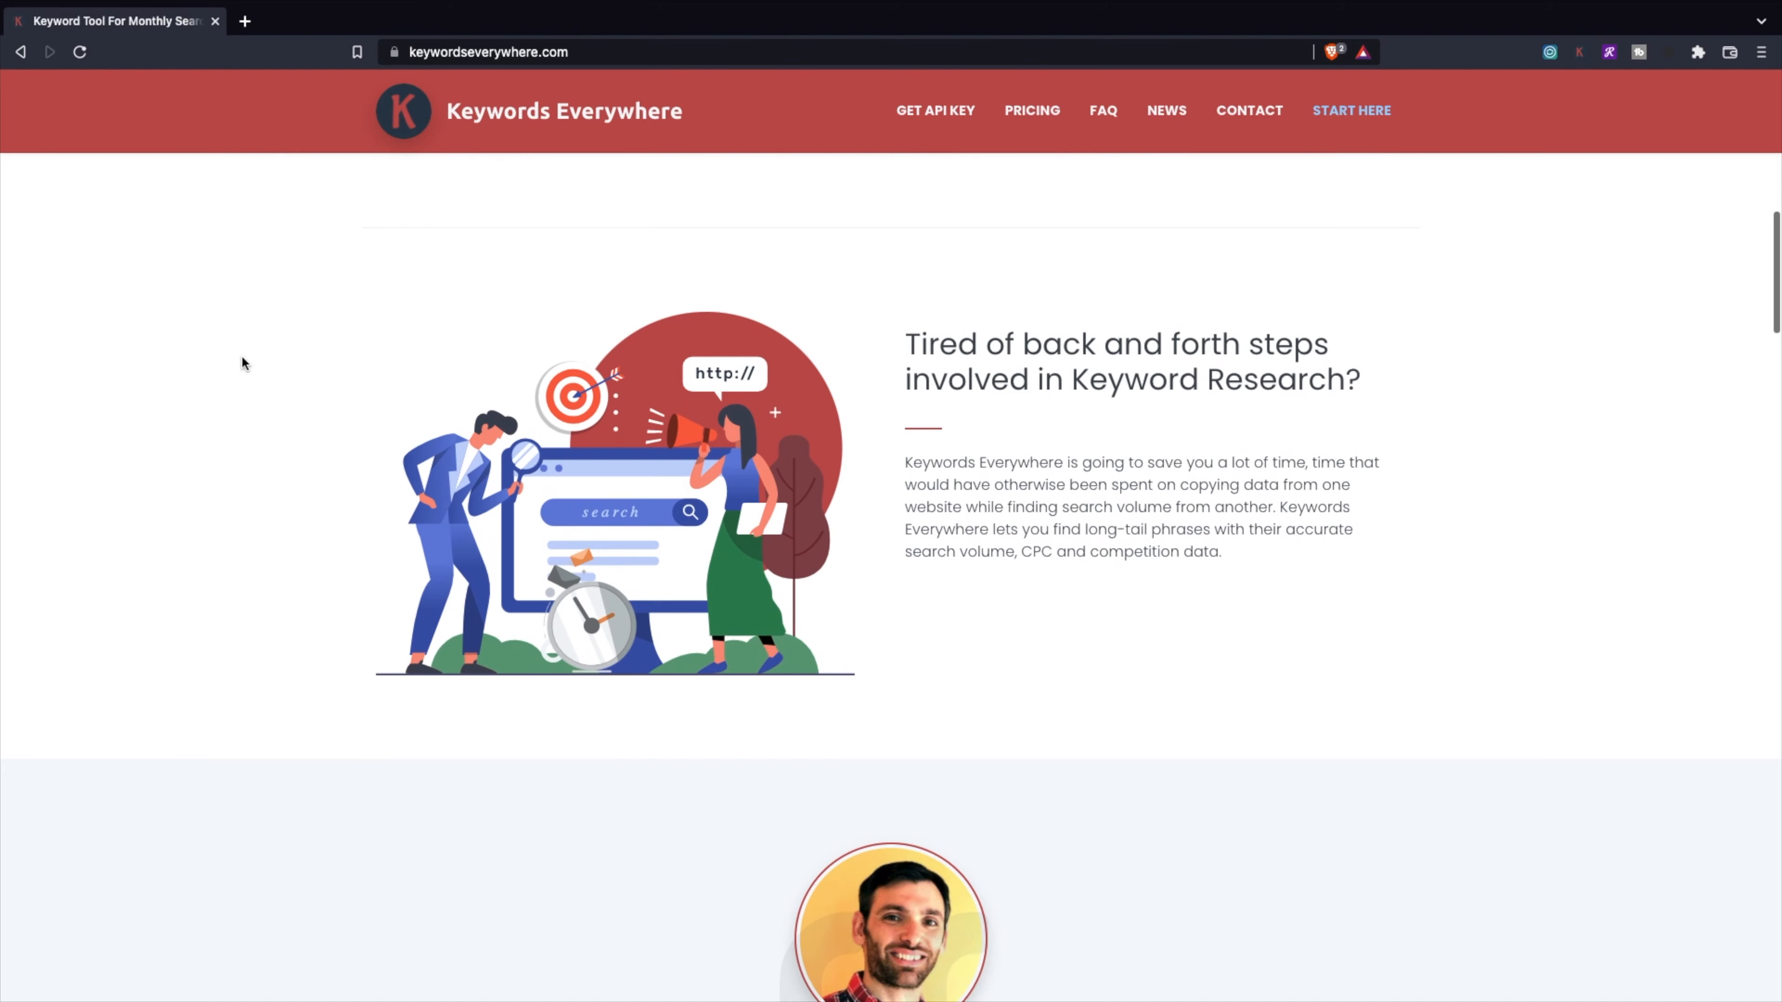
scroll(242, 363, down, 6)
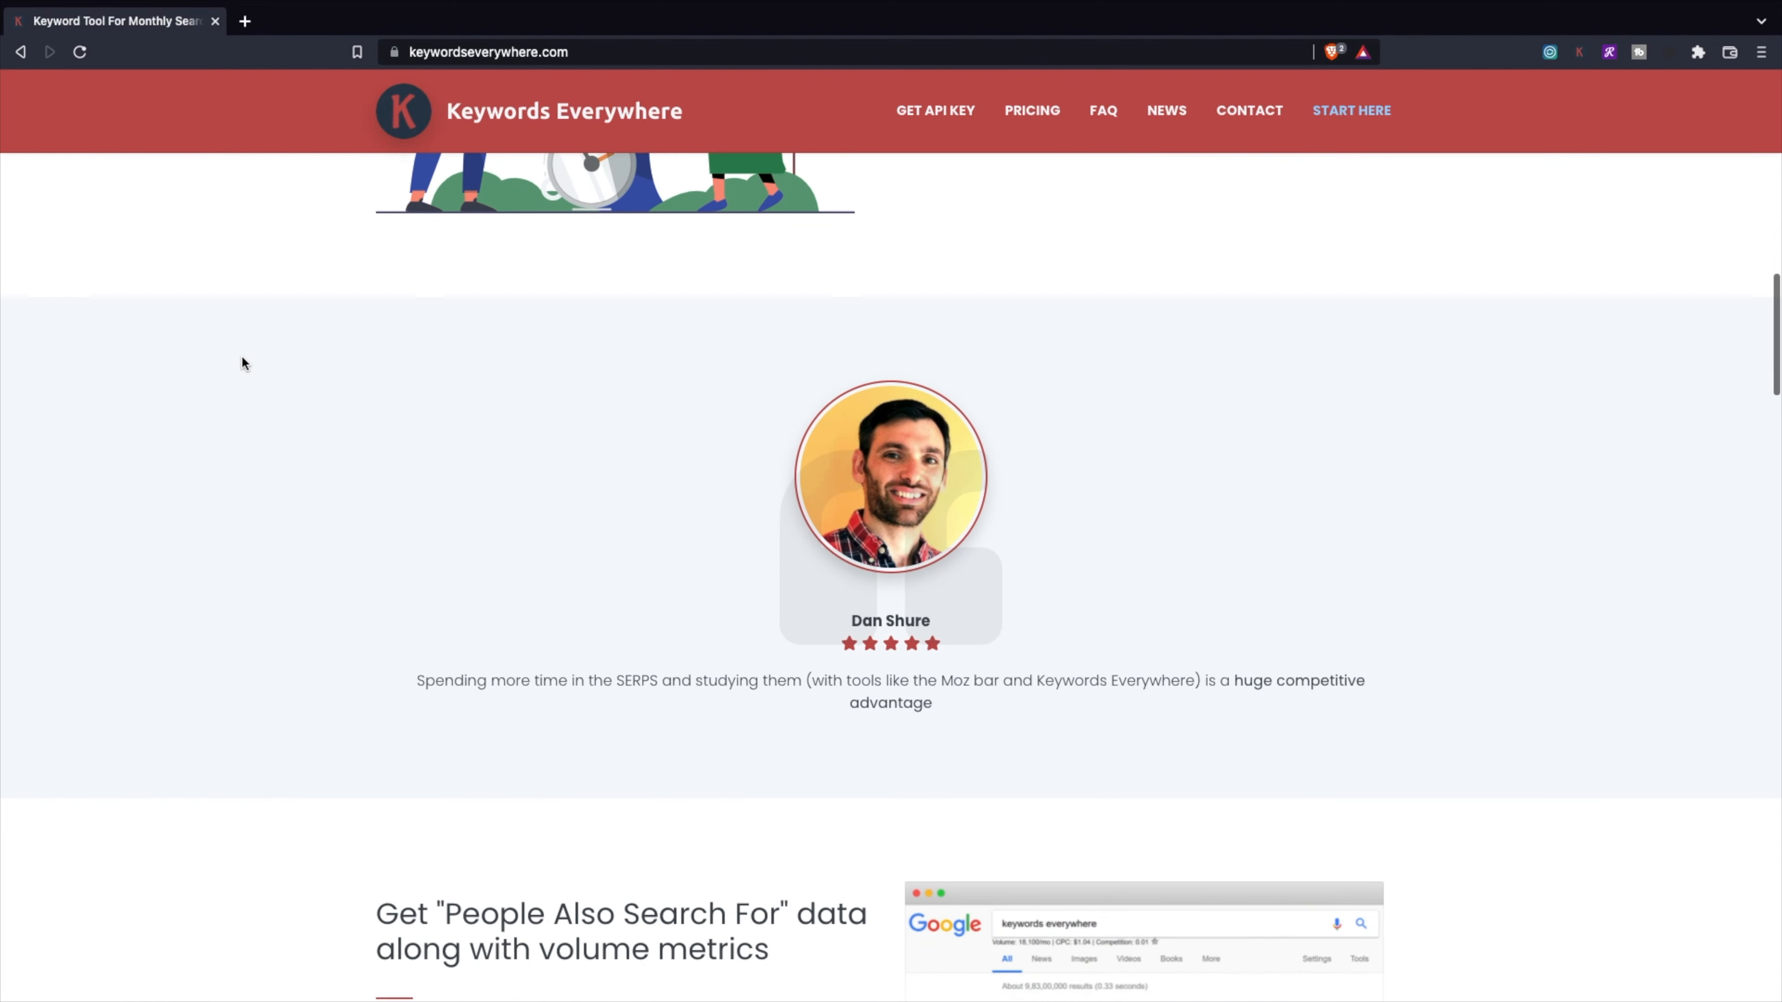
scroll(242, 363, down, 6)
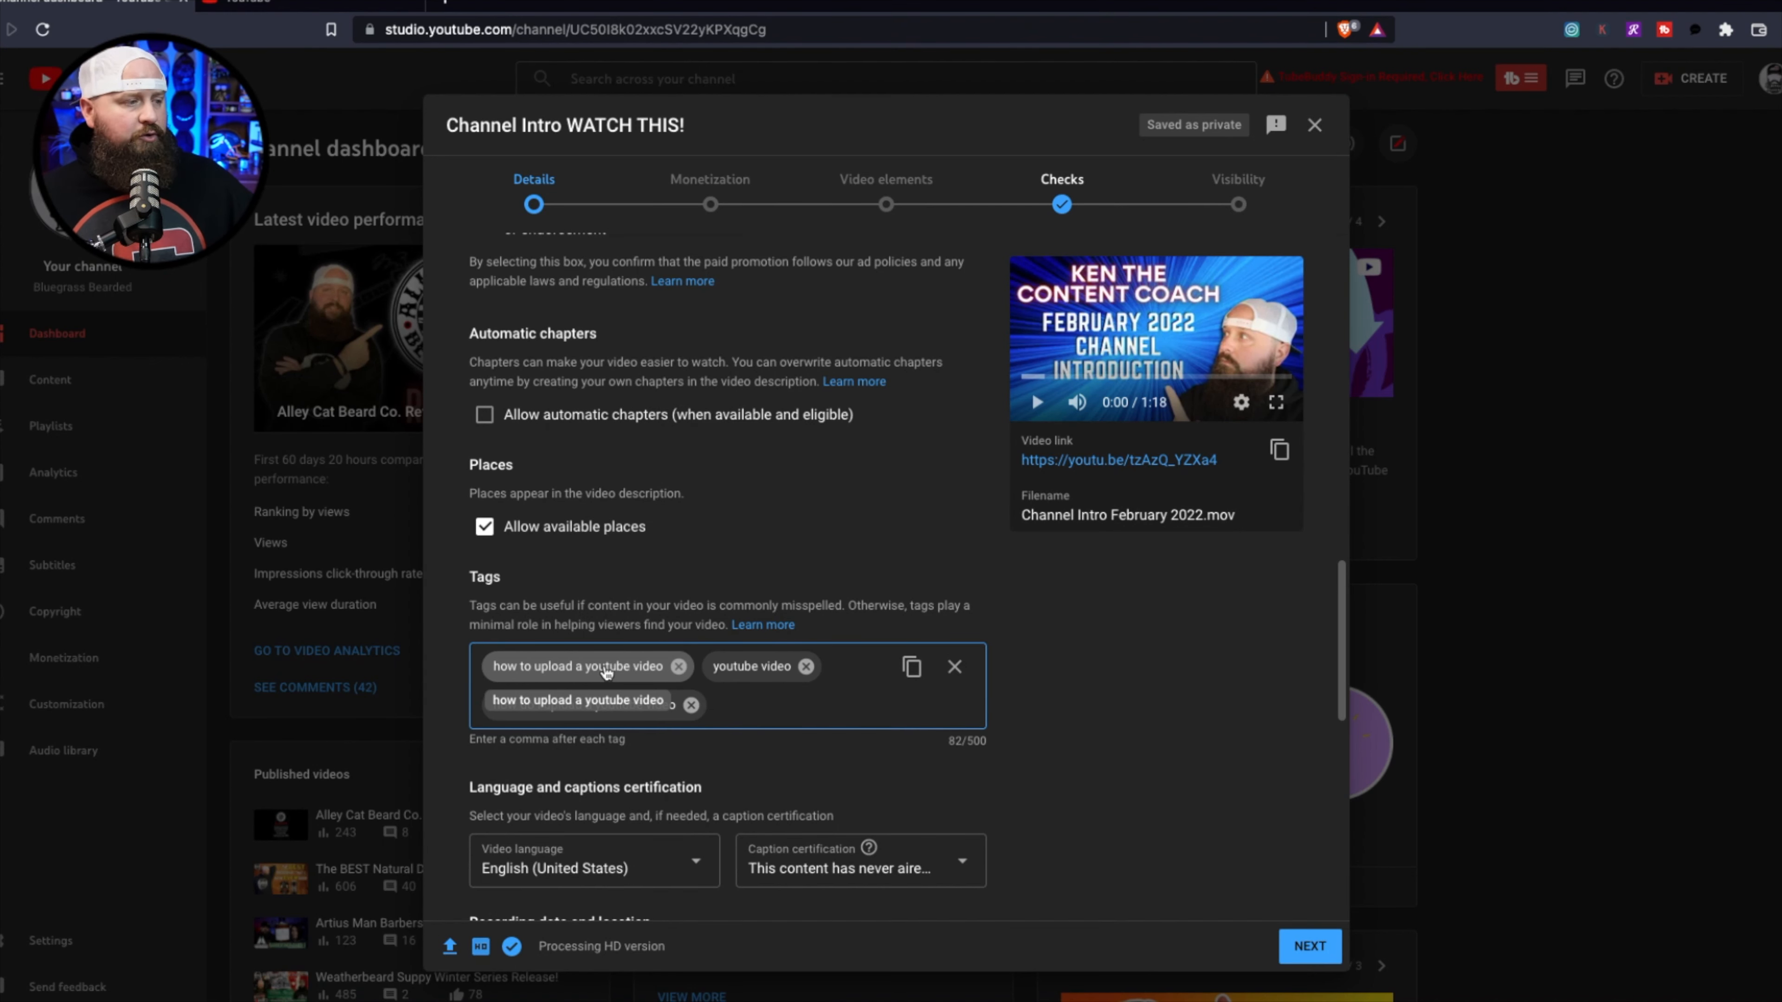
- Keep the video language as English (United States) and set the caption certification to "This content has never aired on television in the U.S."
scroll(735, 785, down, 2)
scroll(734, 785, down, 1)
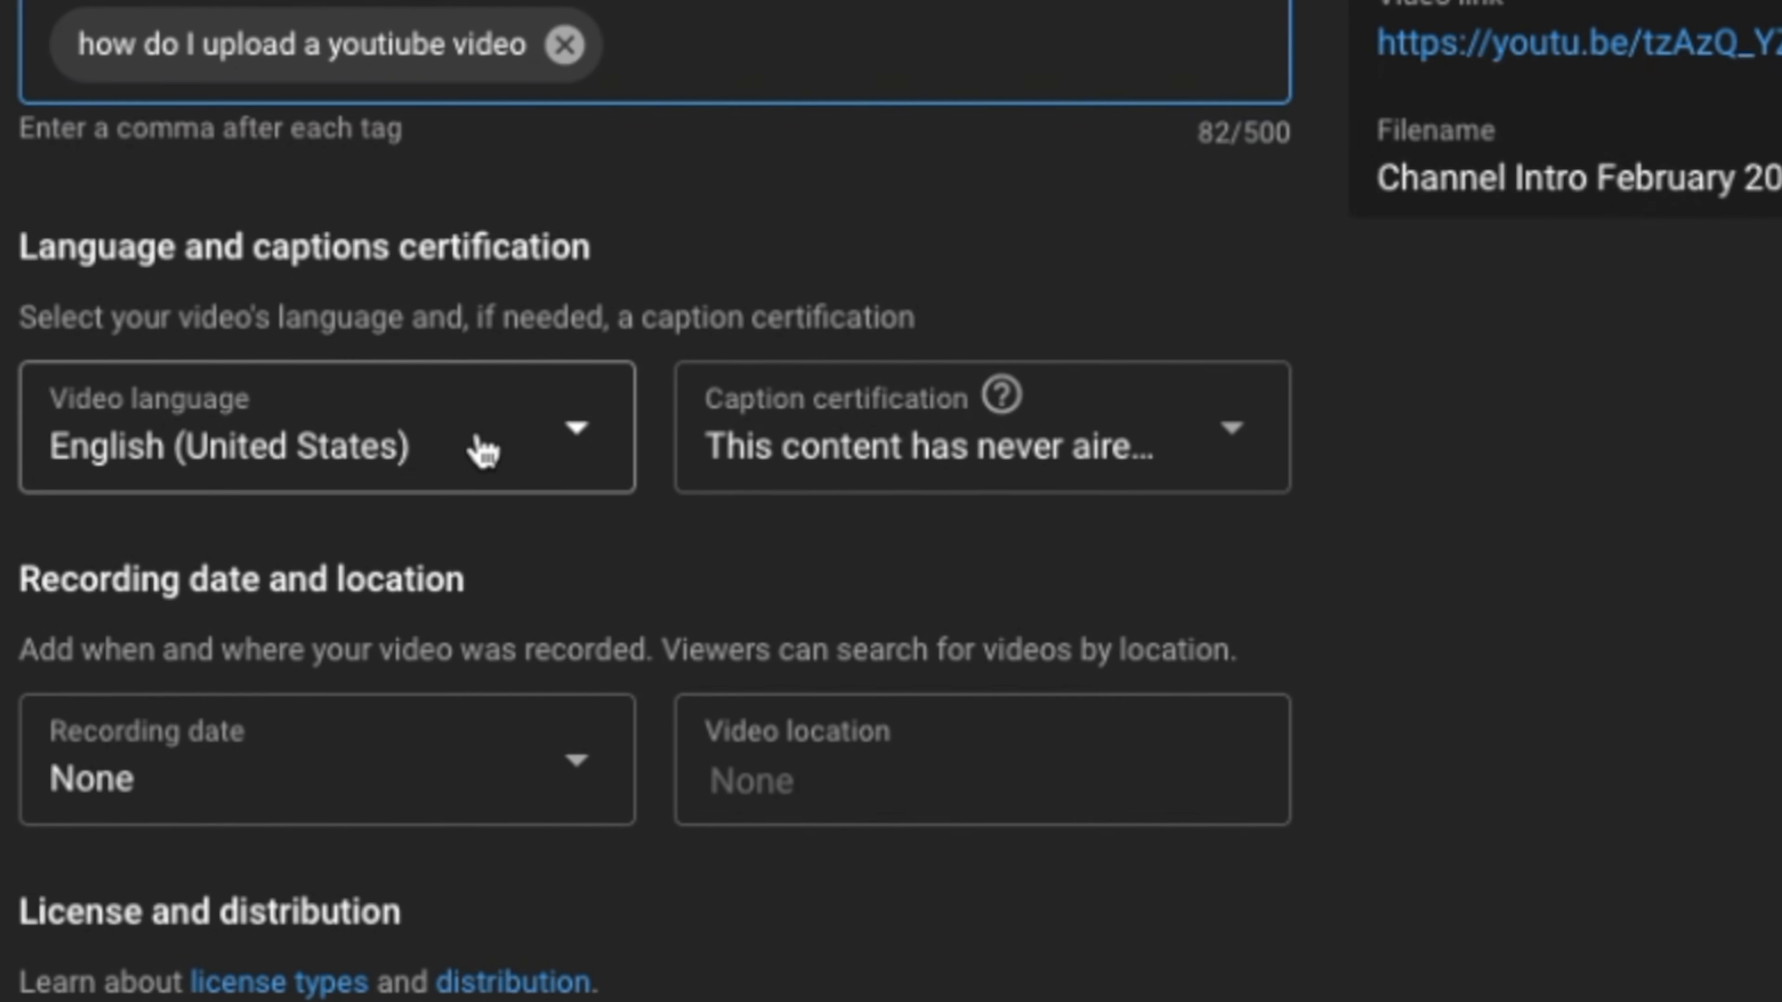
click(498, 447)
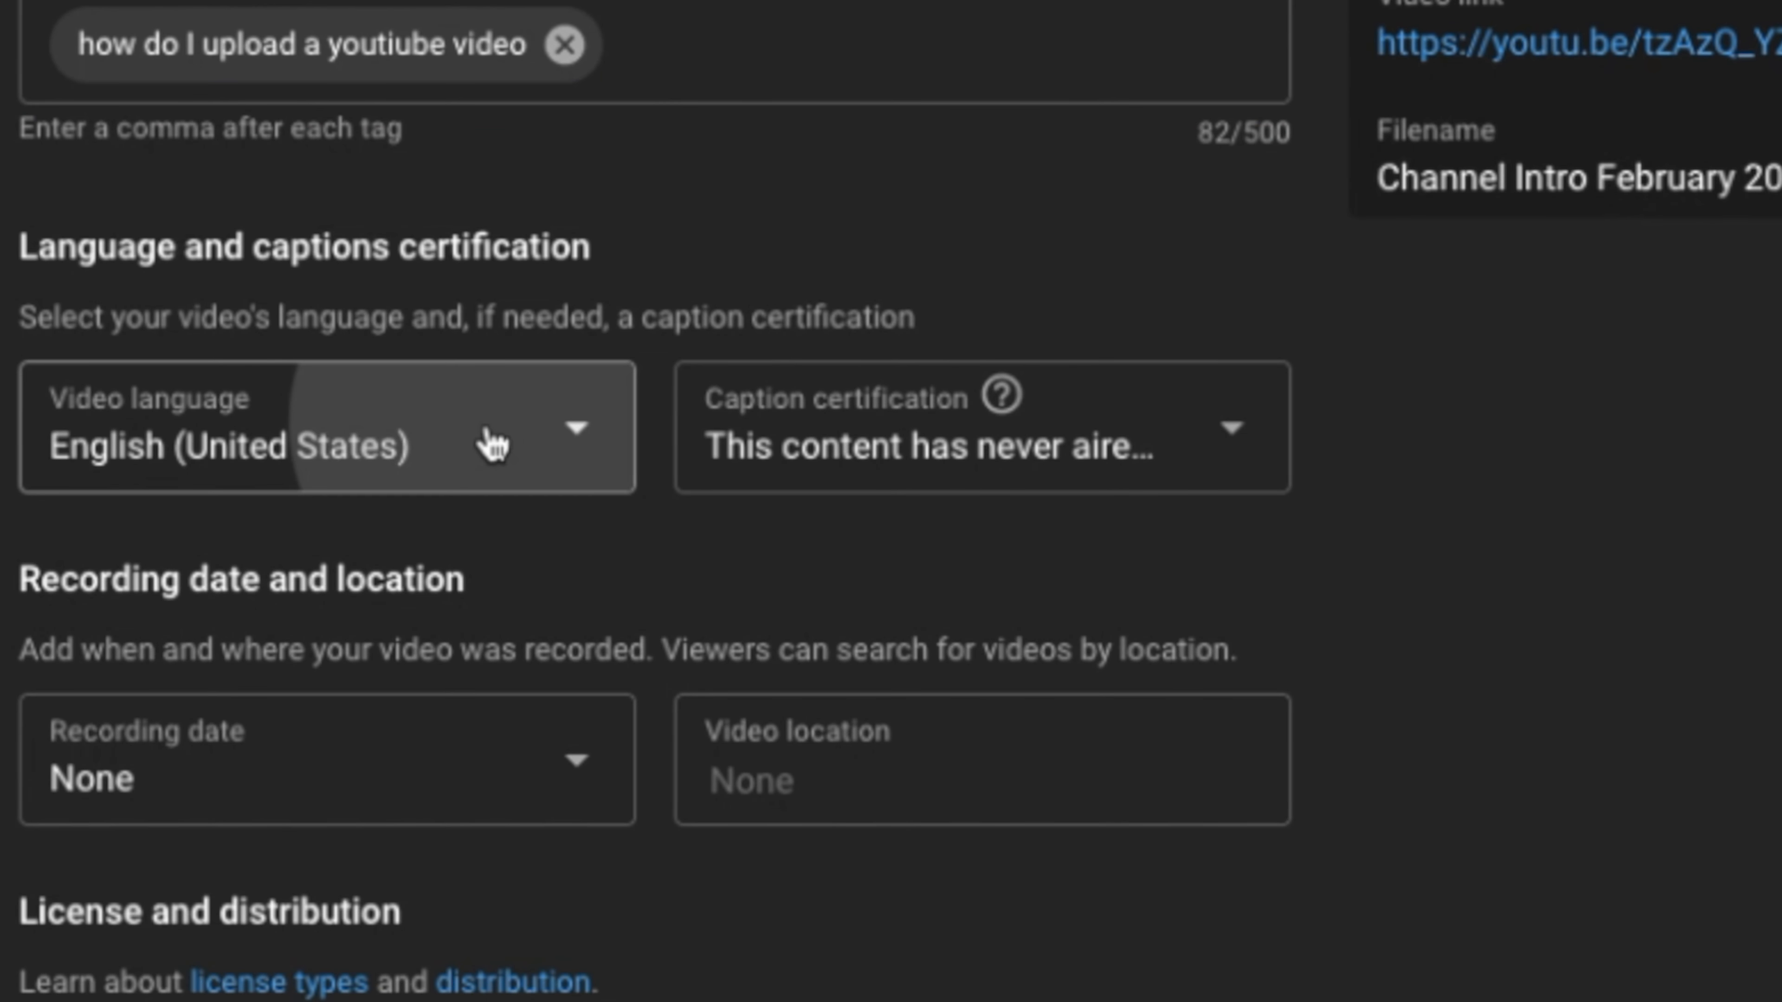
click(1105, 456)
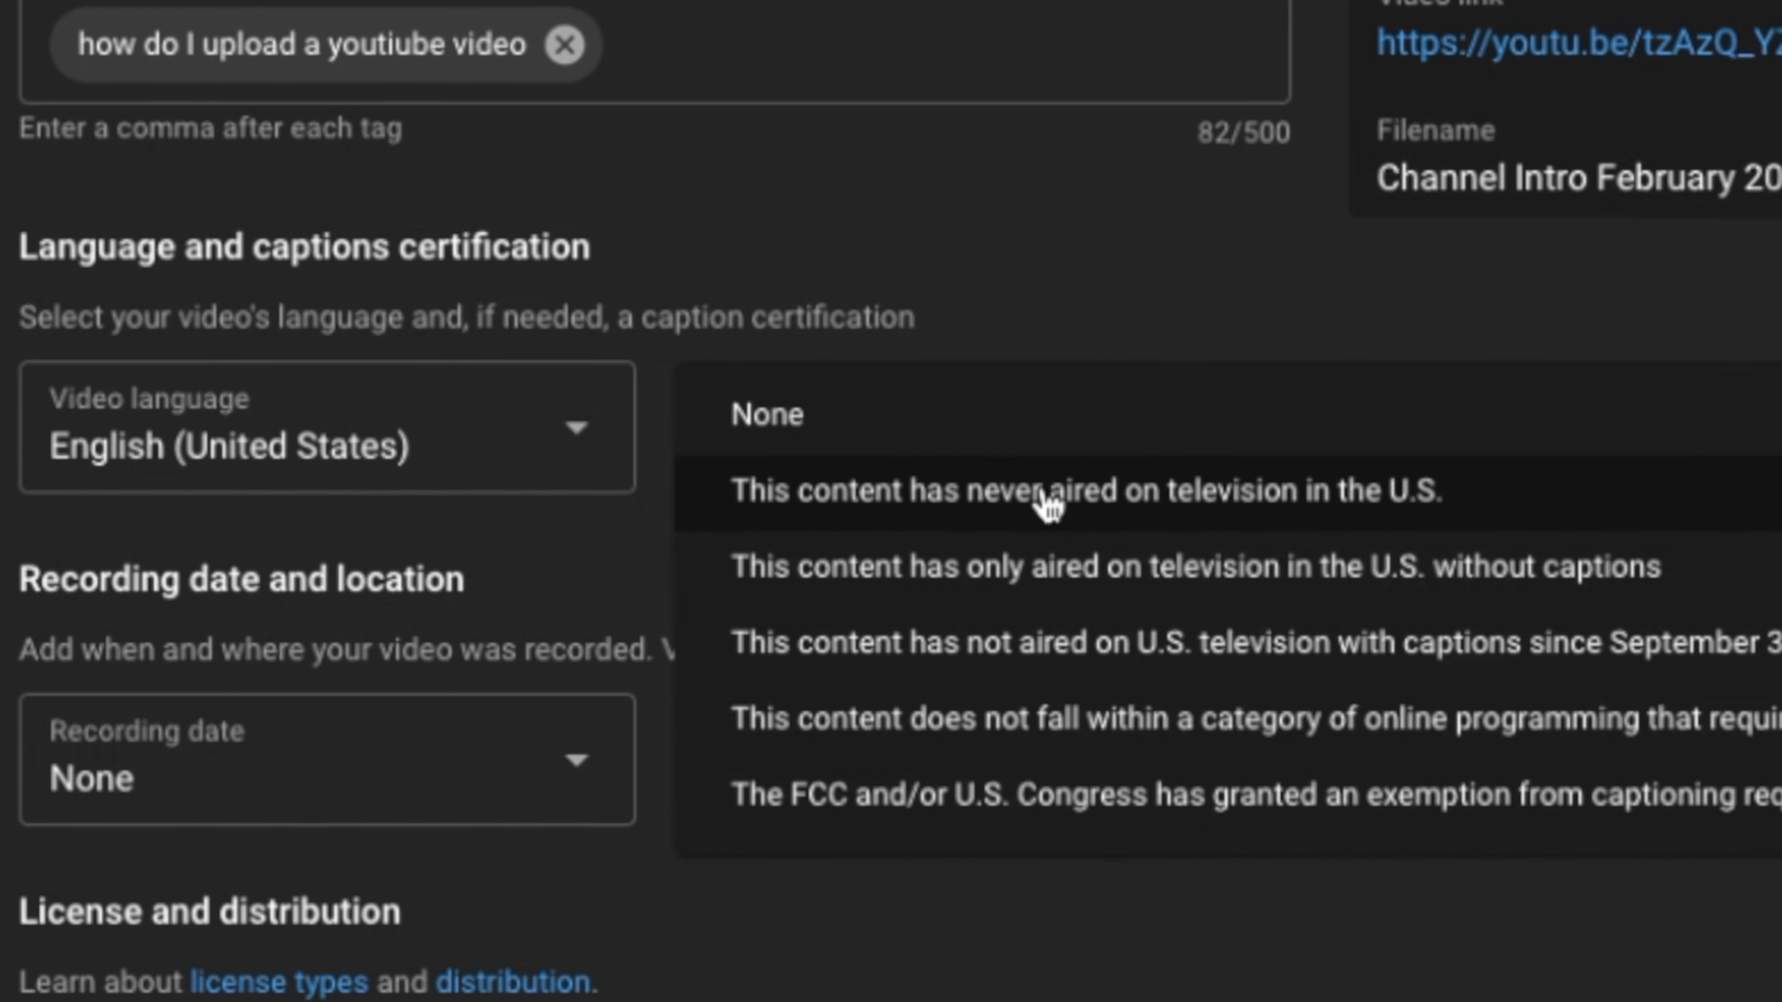
click(954, 512)
mouse_move(1024, 409)
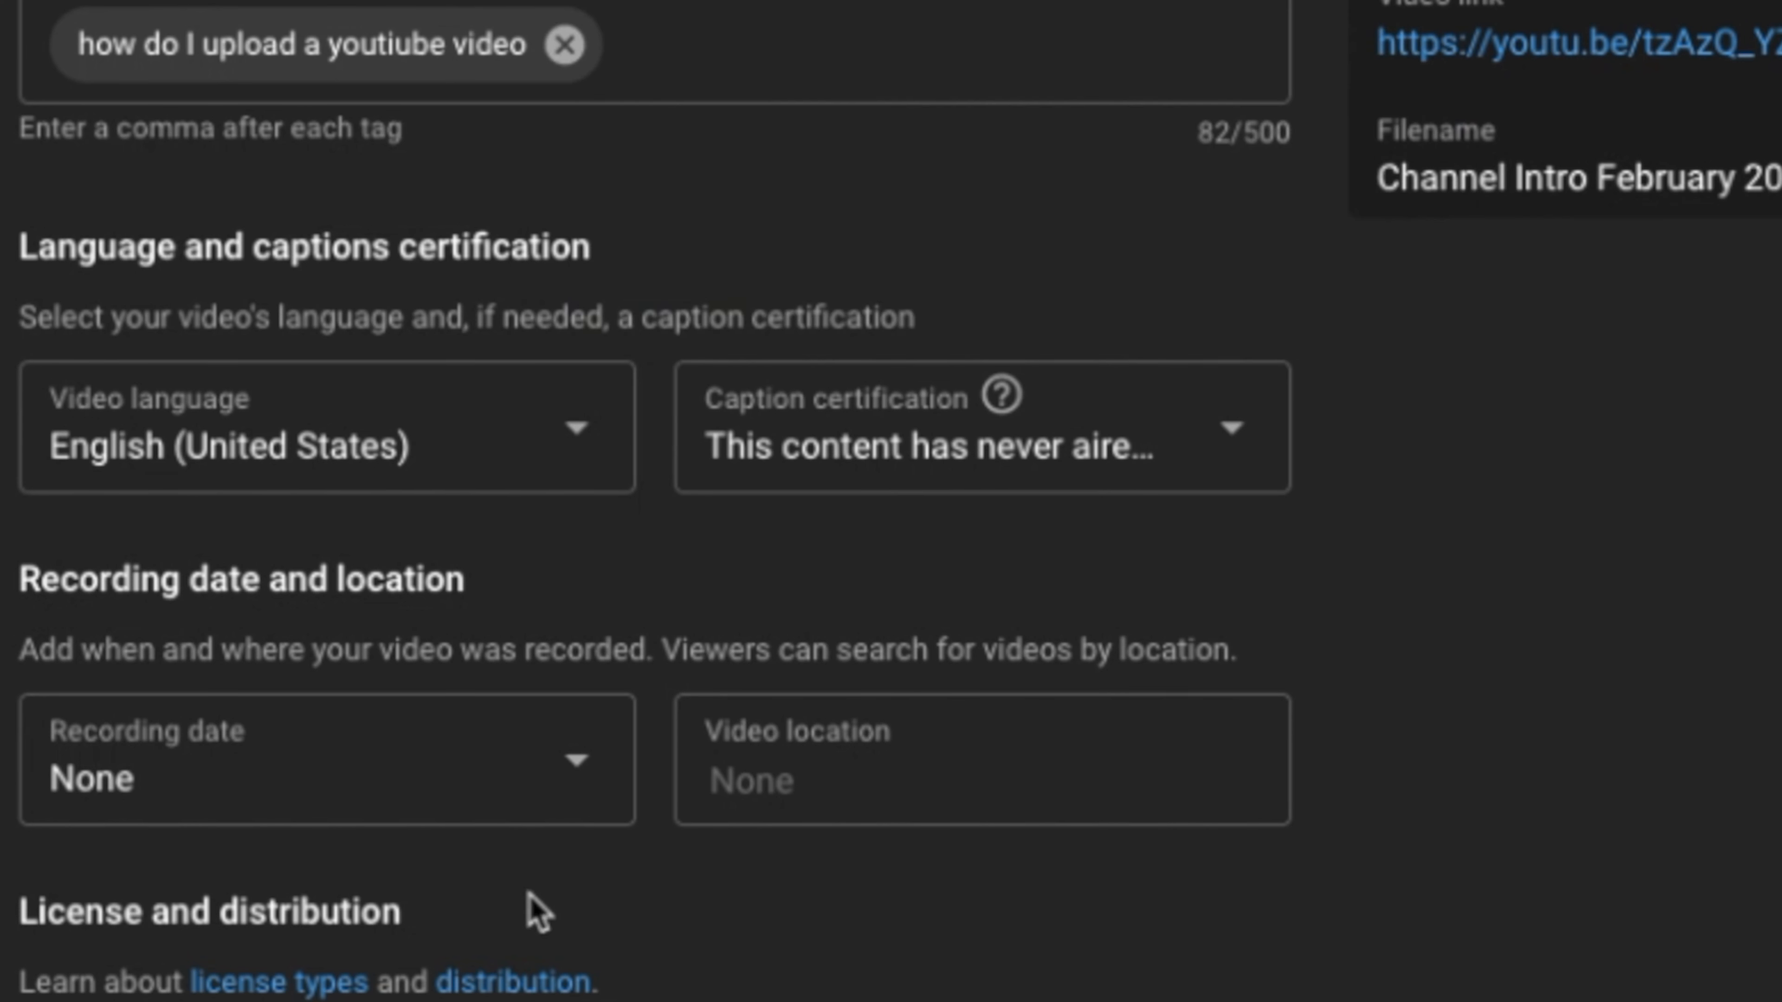
- Set the recording date to Mar 2, 2022 and leave the video location empty
click(407, 766)
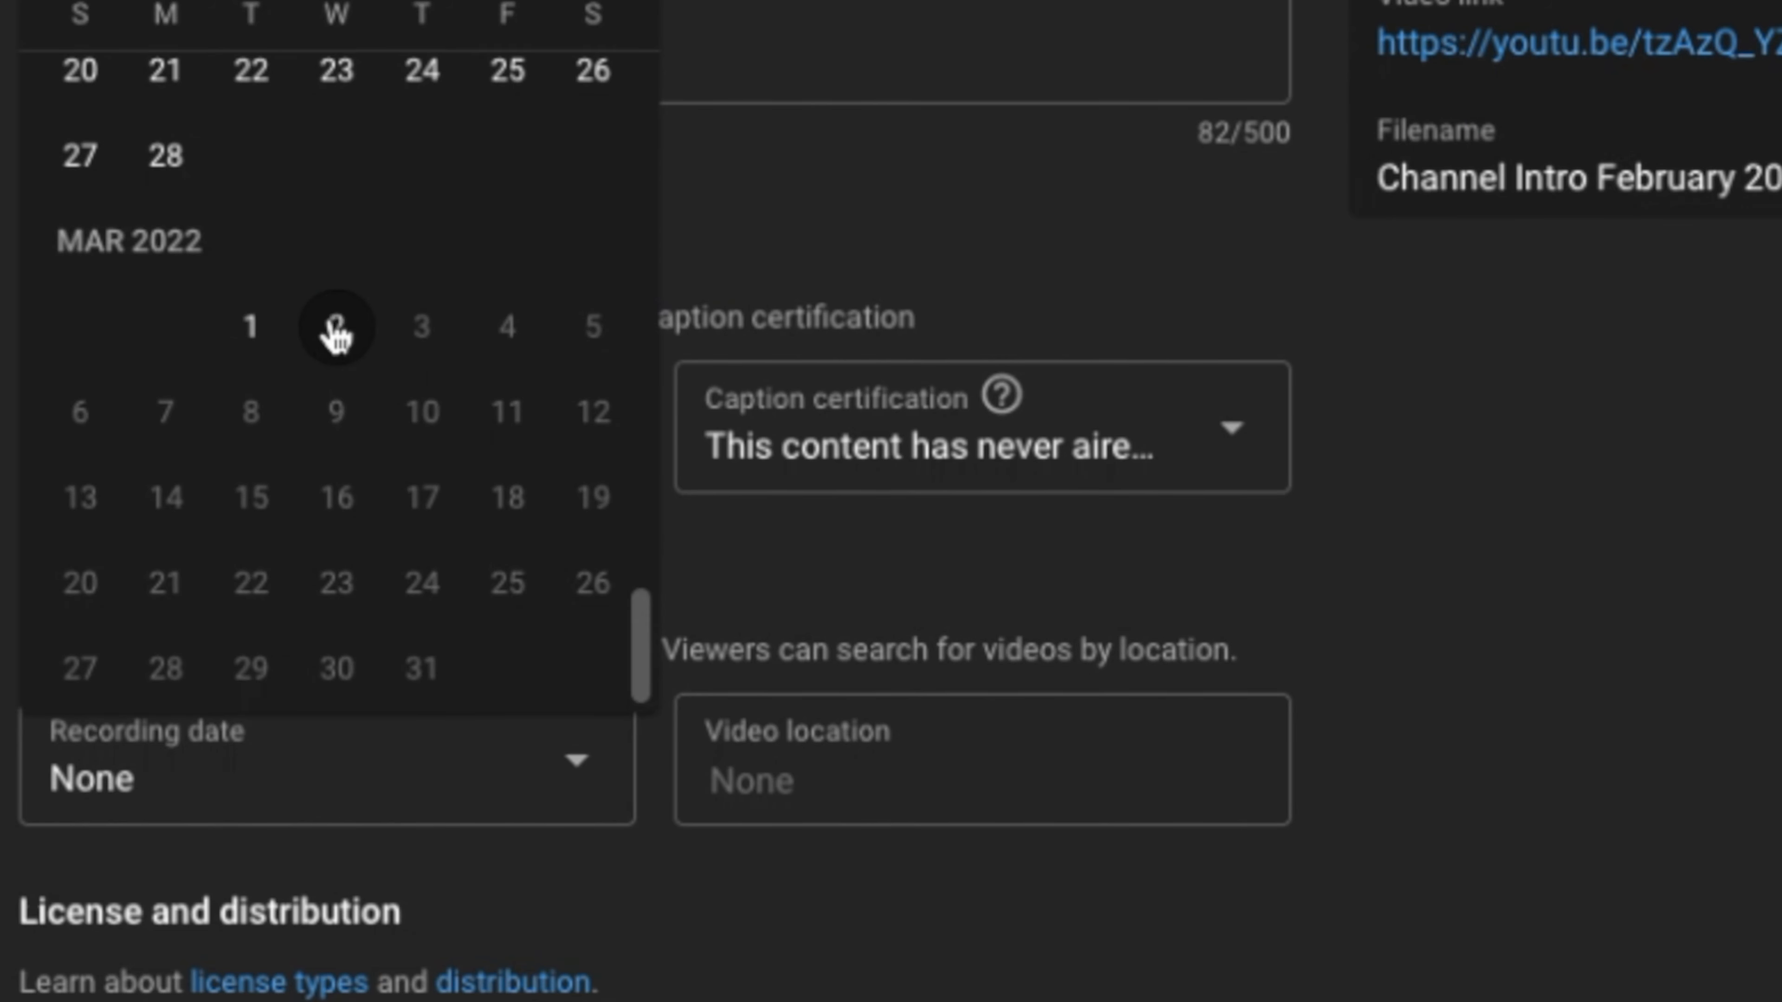
click(337, 335)
click(809, 783)
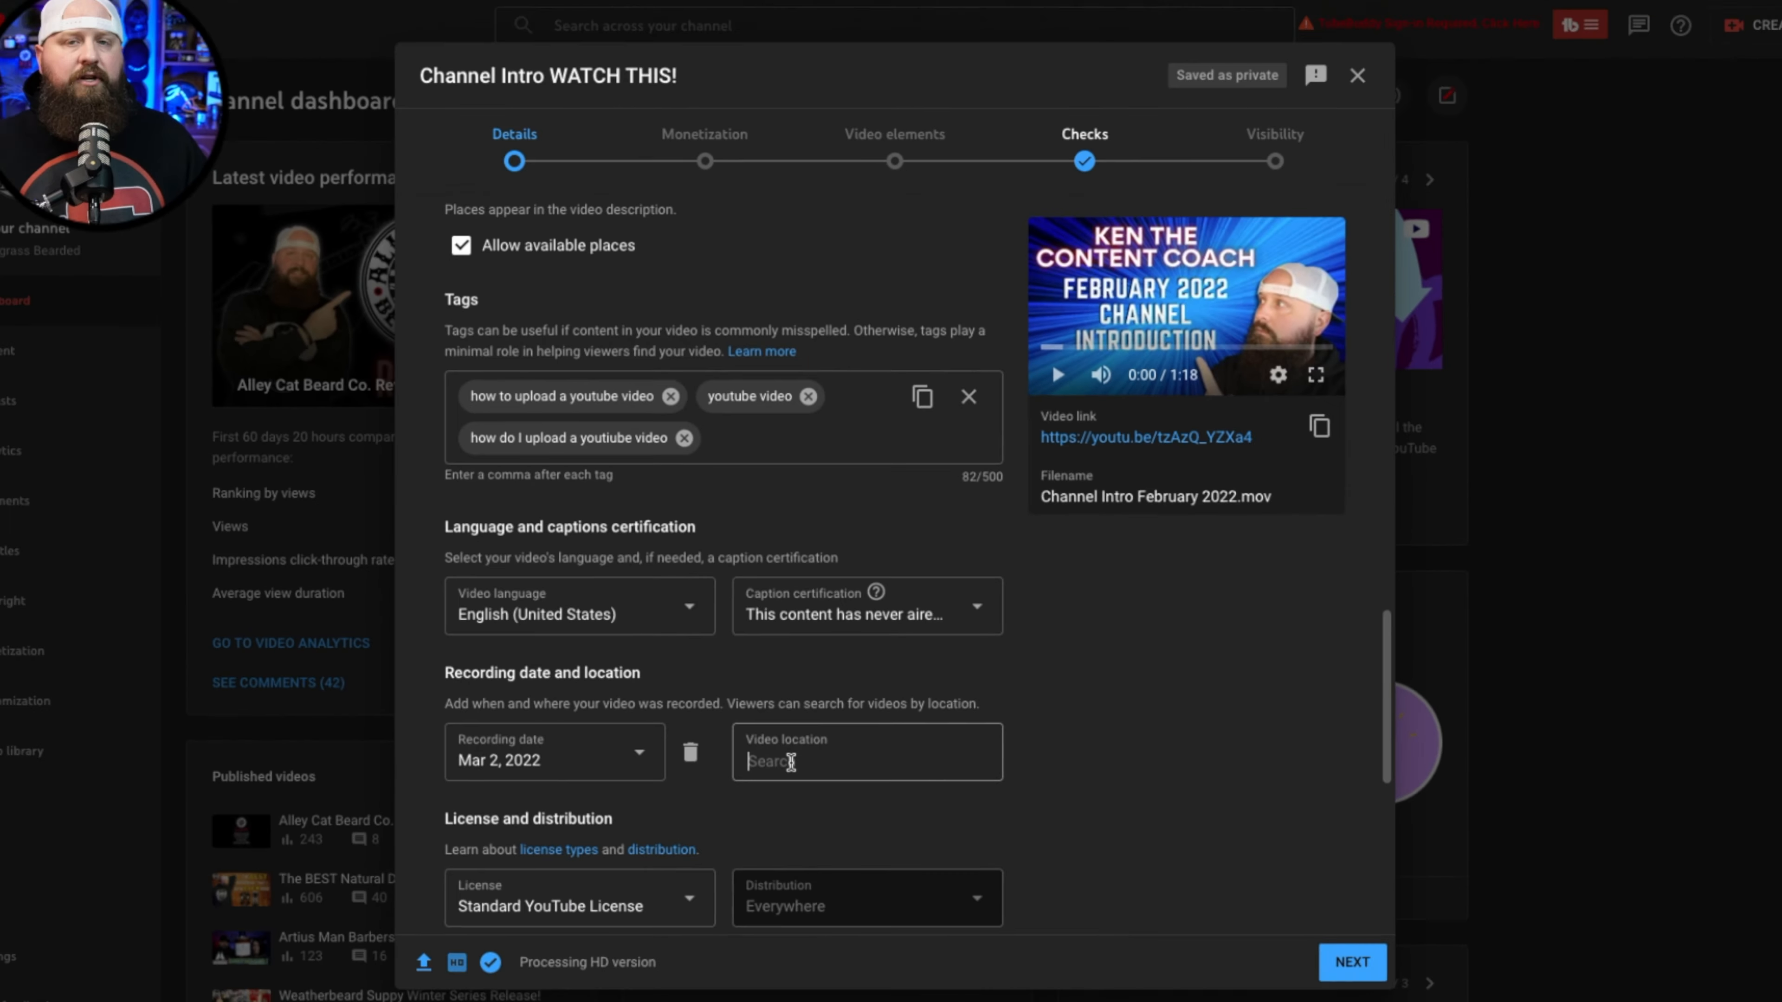
- Check the available license types and keep Standard YouTube License
scroll(791, 762, down, 4)
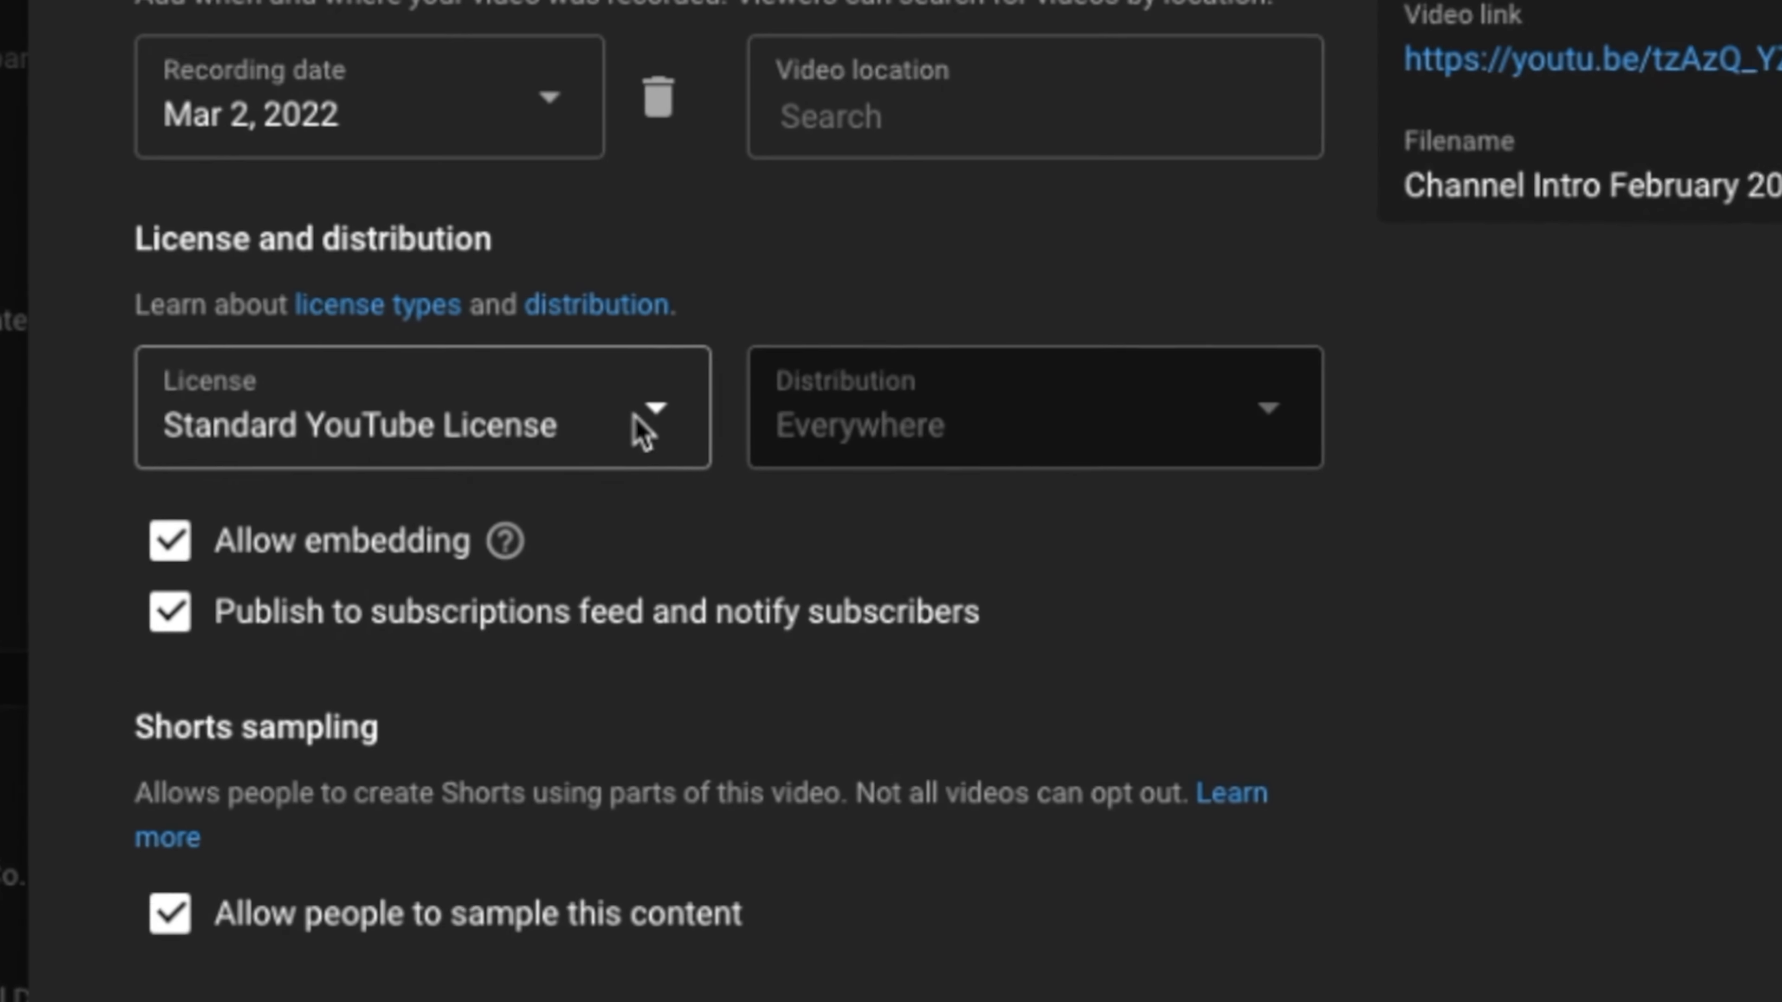
click(639, 425)
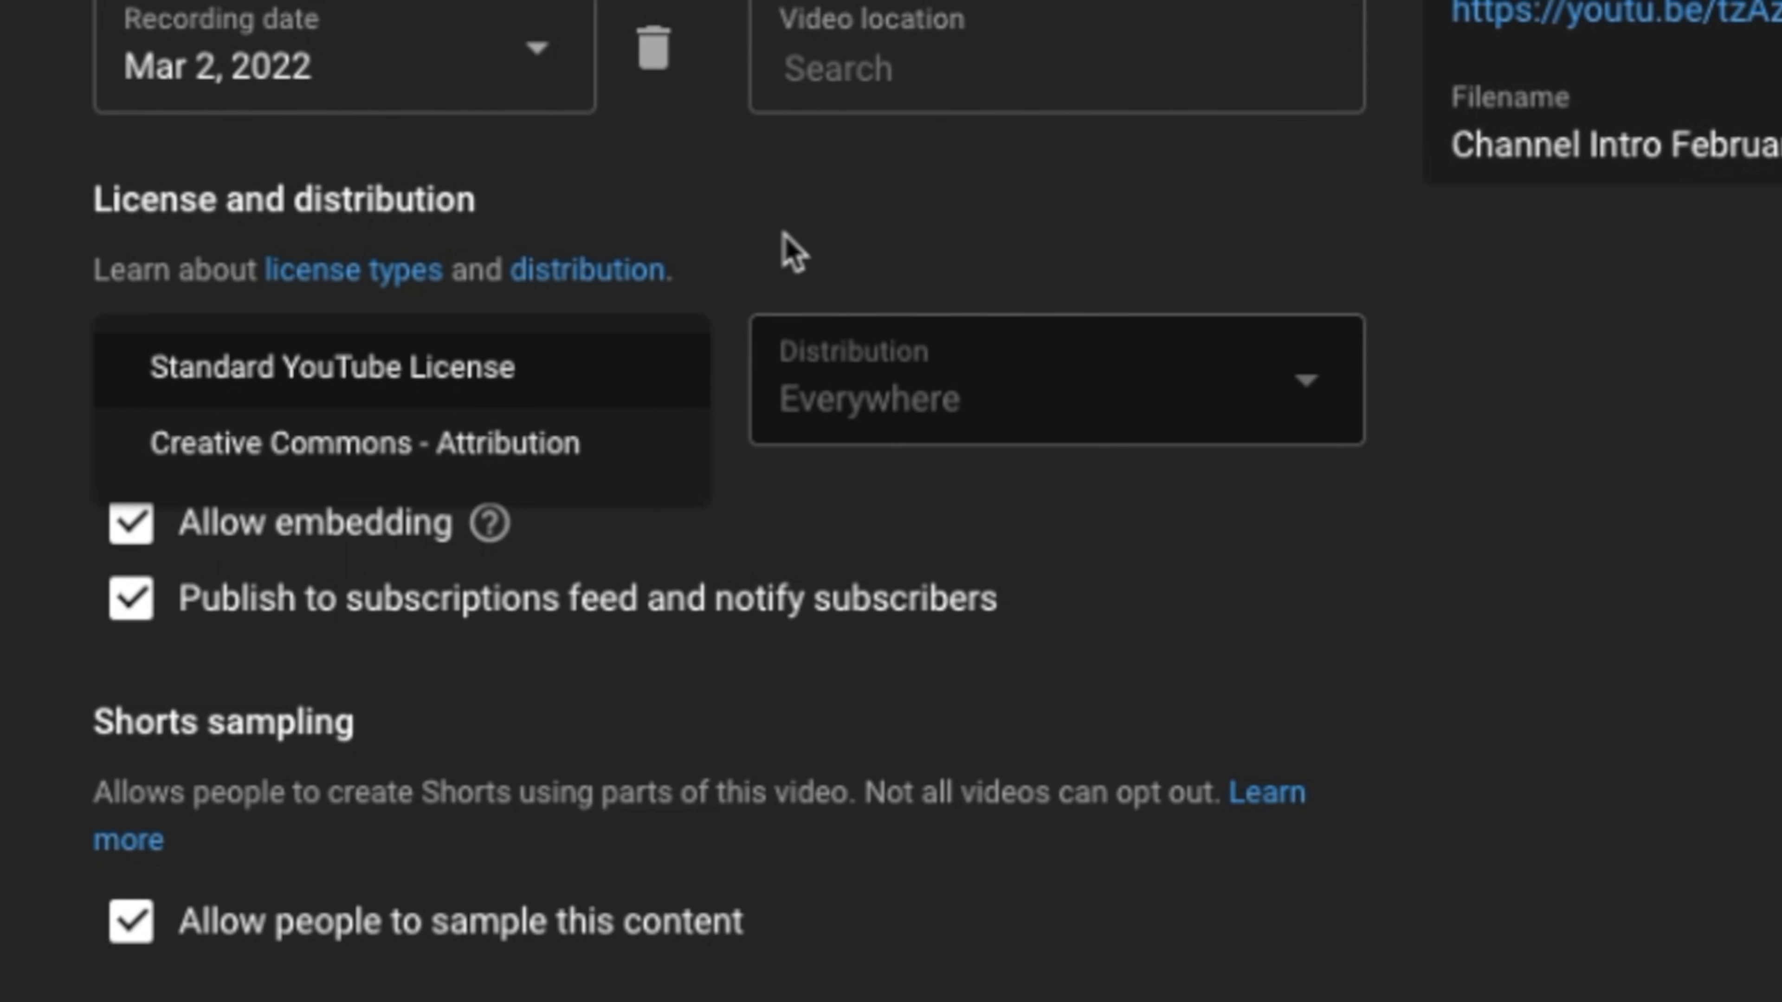
click(770, 294)
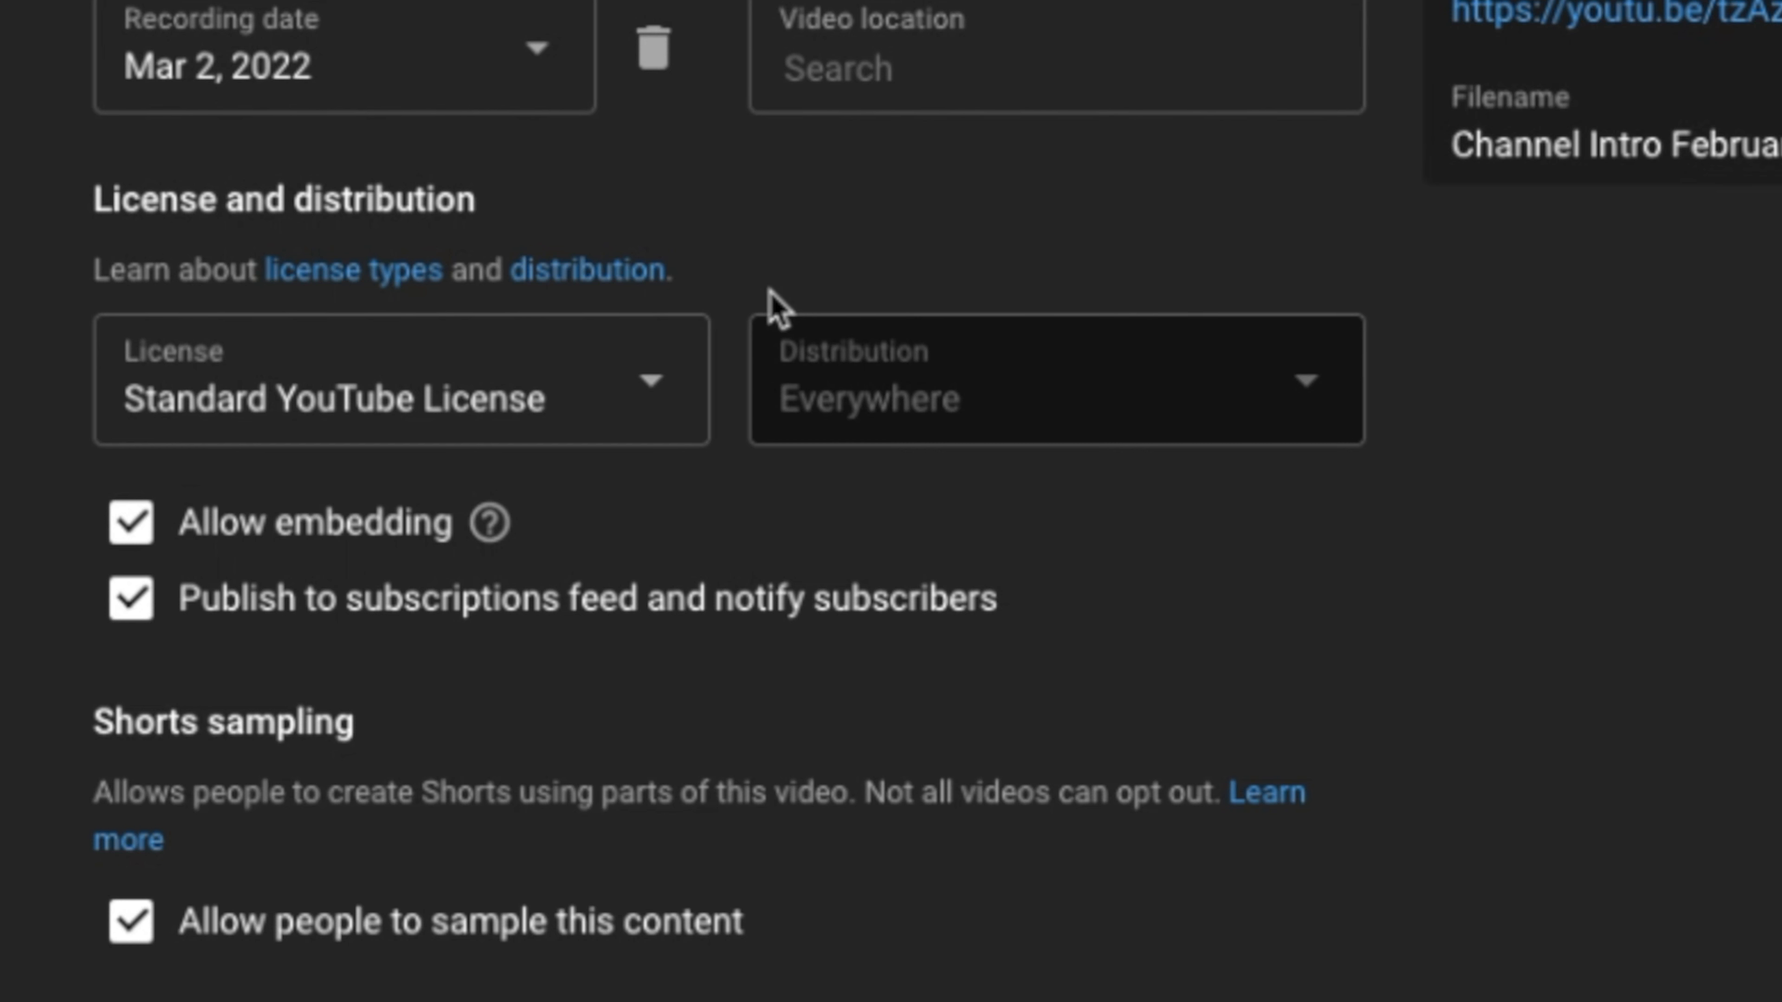
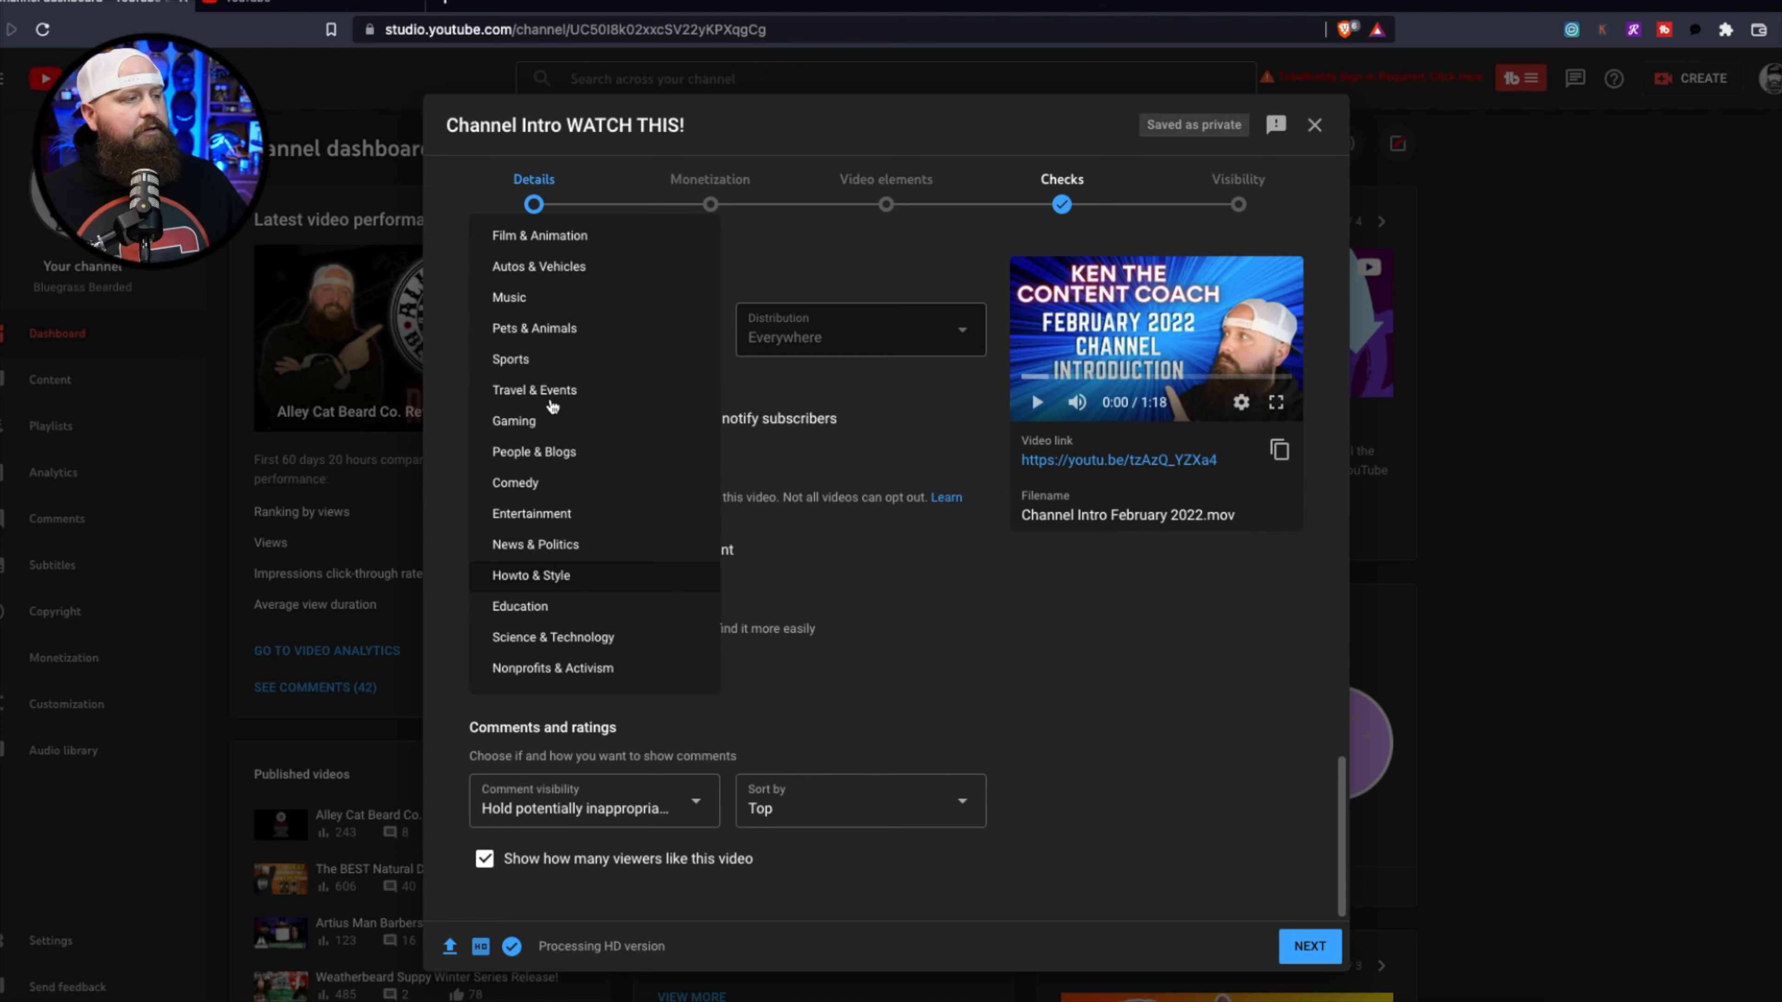
- Check the category and comment visibility options, keeping Howto & Style and the hold on potentially inappropriate comments
click(887, 672)
click(836, 511)
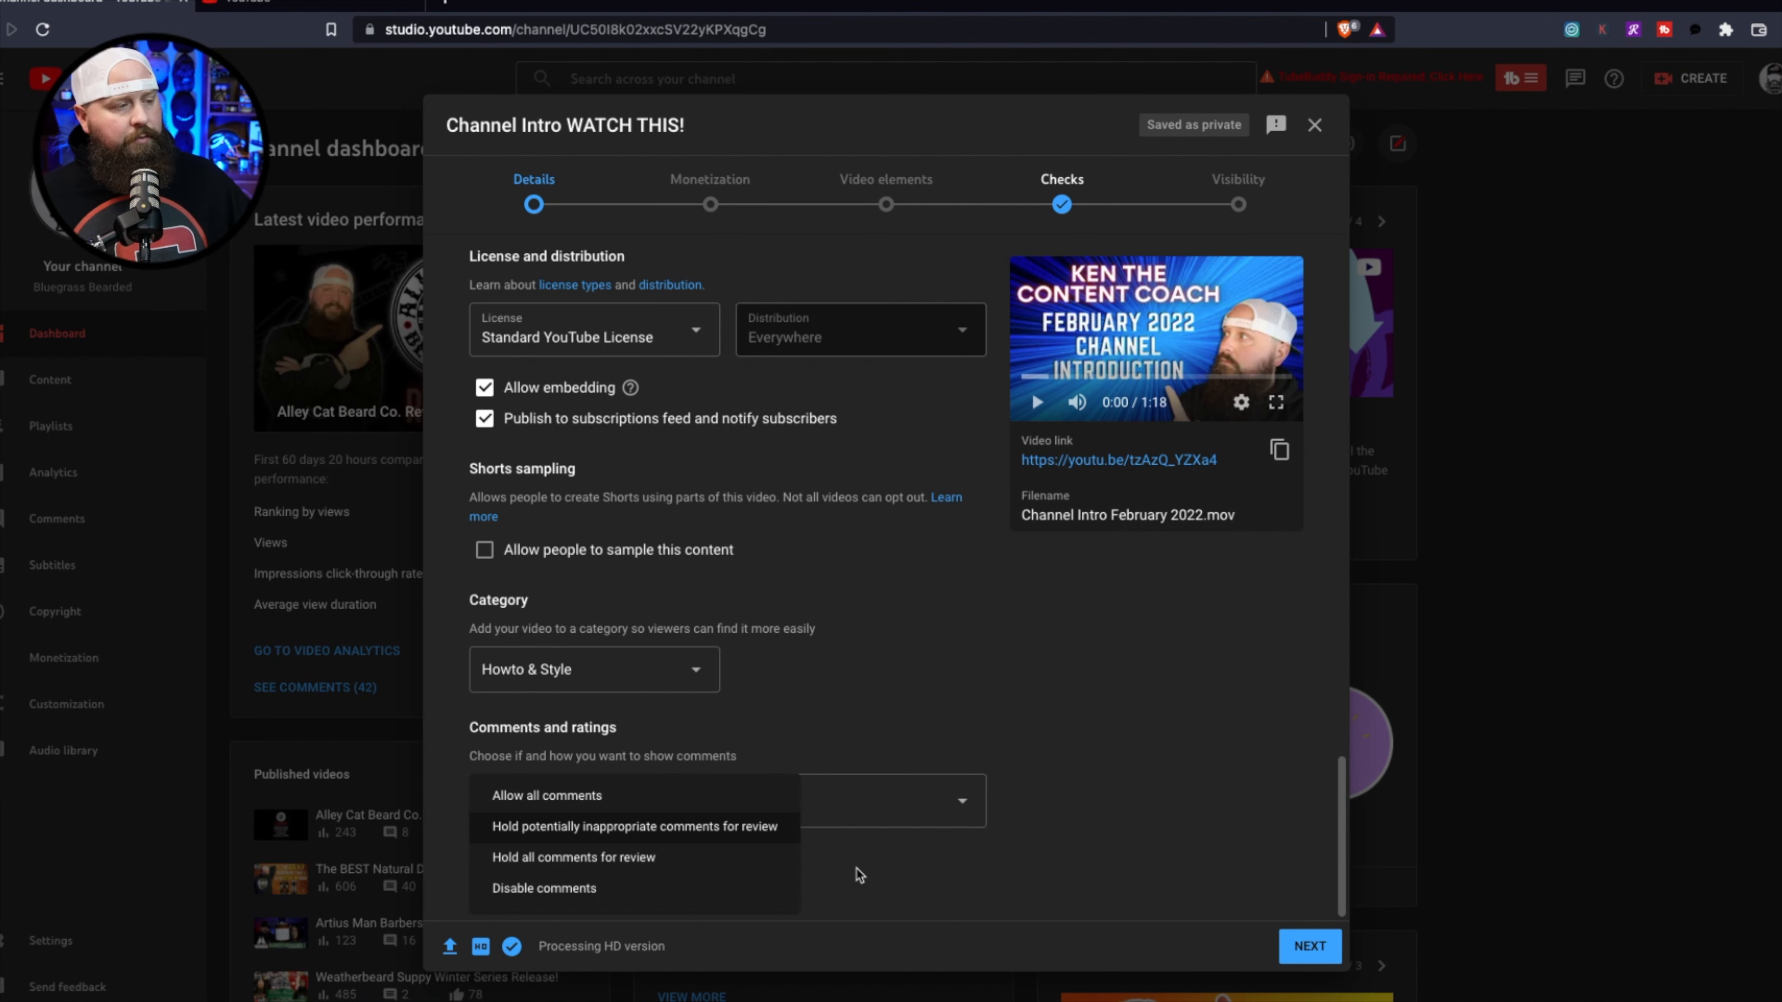
click(897, 708)
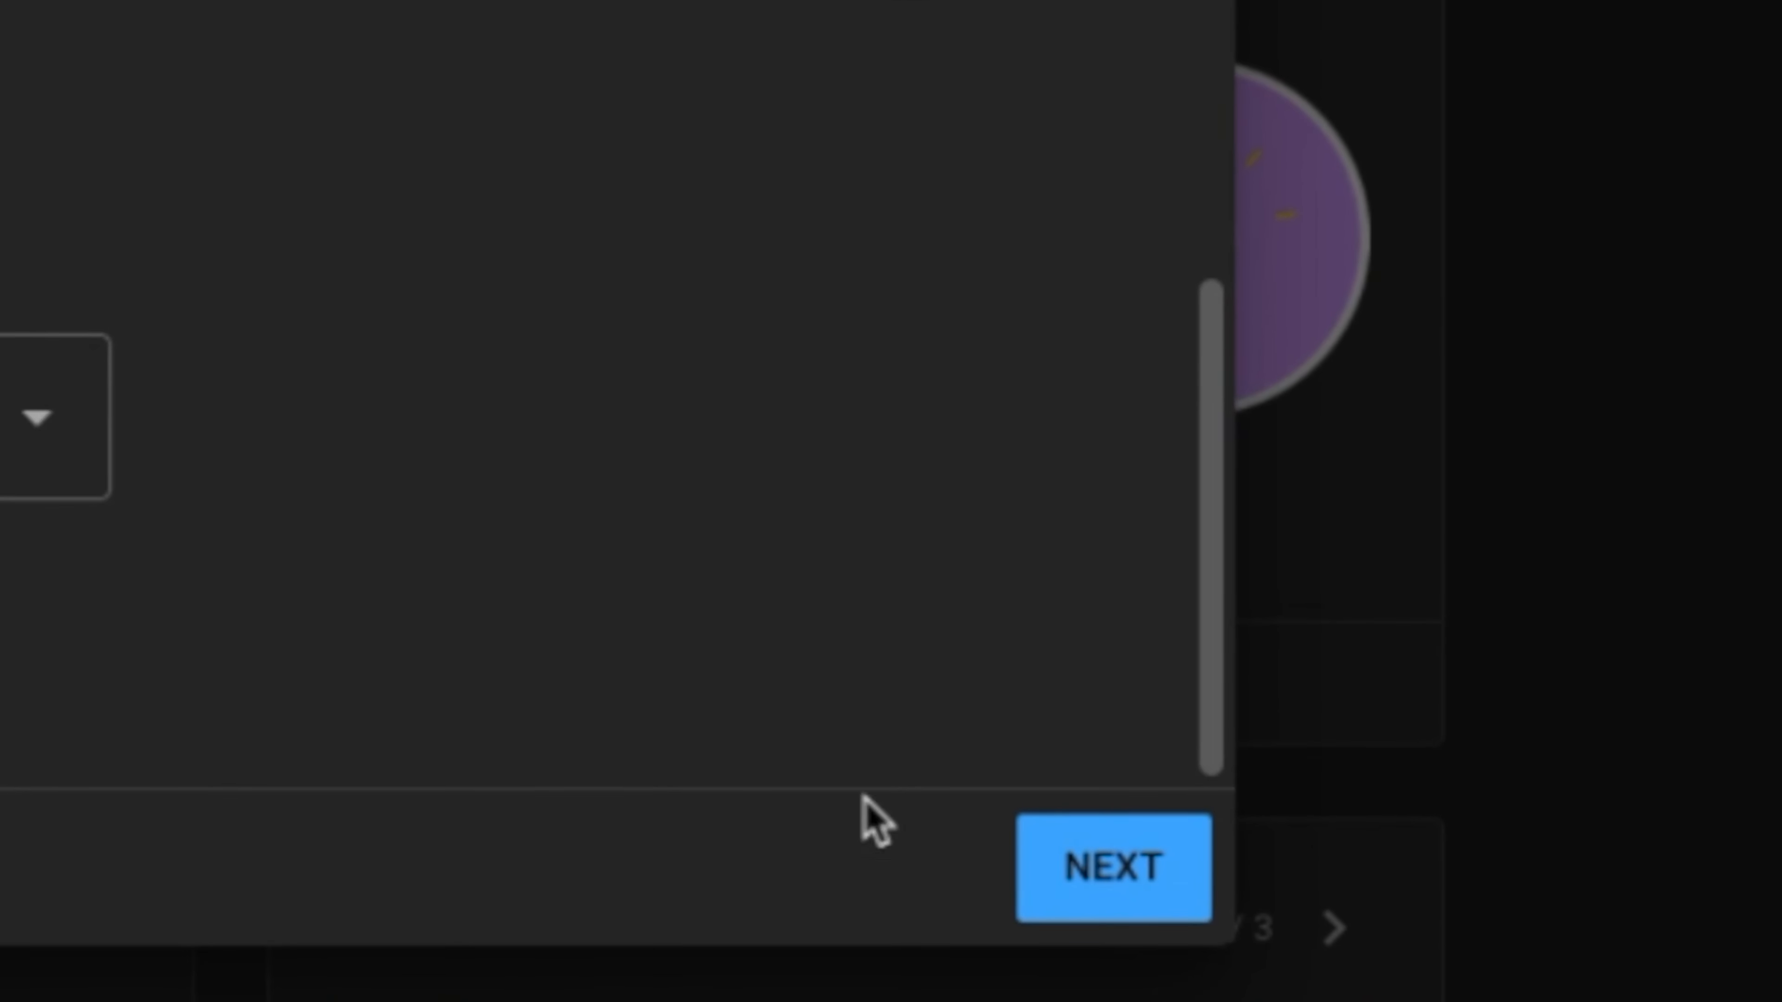
- Continue to the monetization stage and turn monetization on for the video
click(1066, 888)
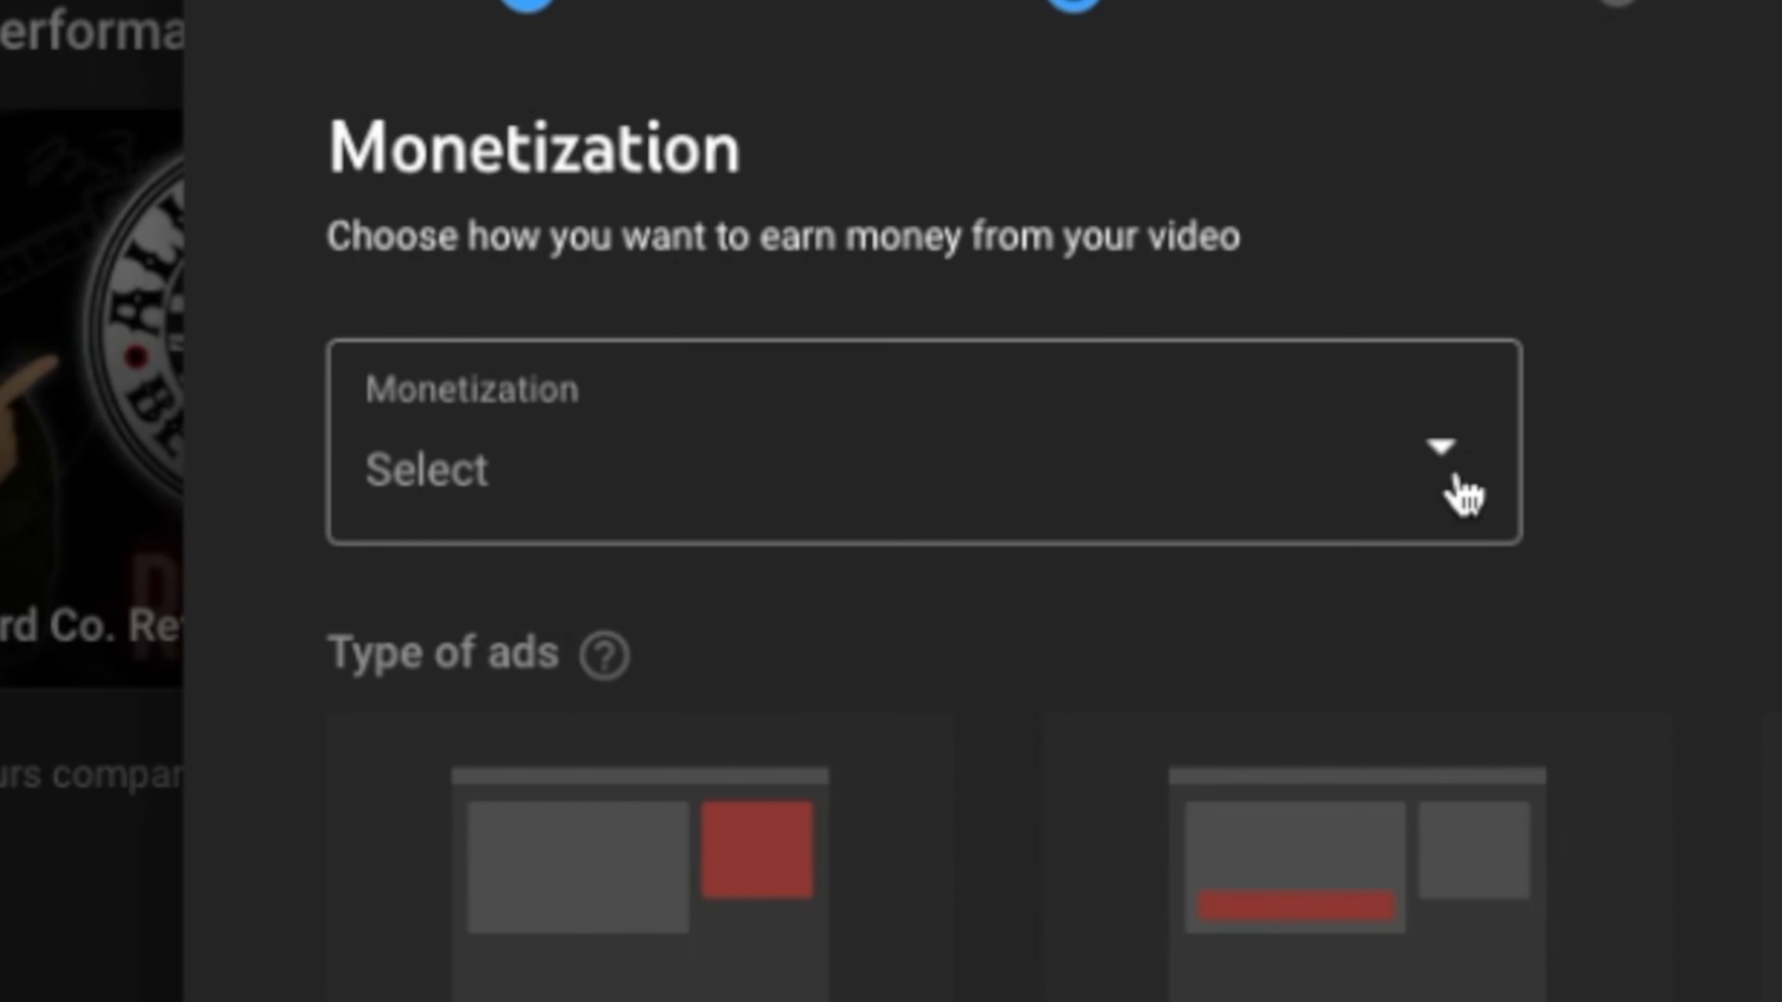
click(1460, 491)
click(431, 442)
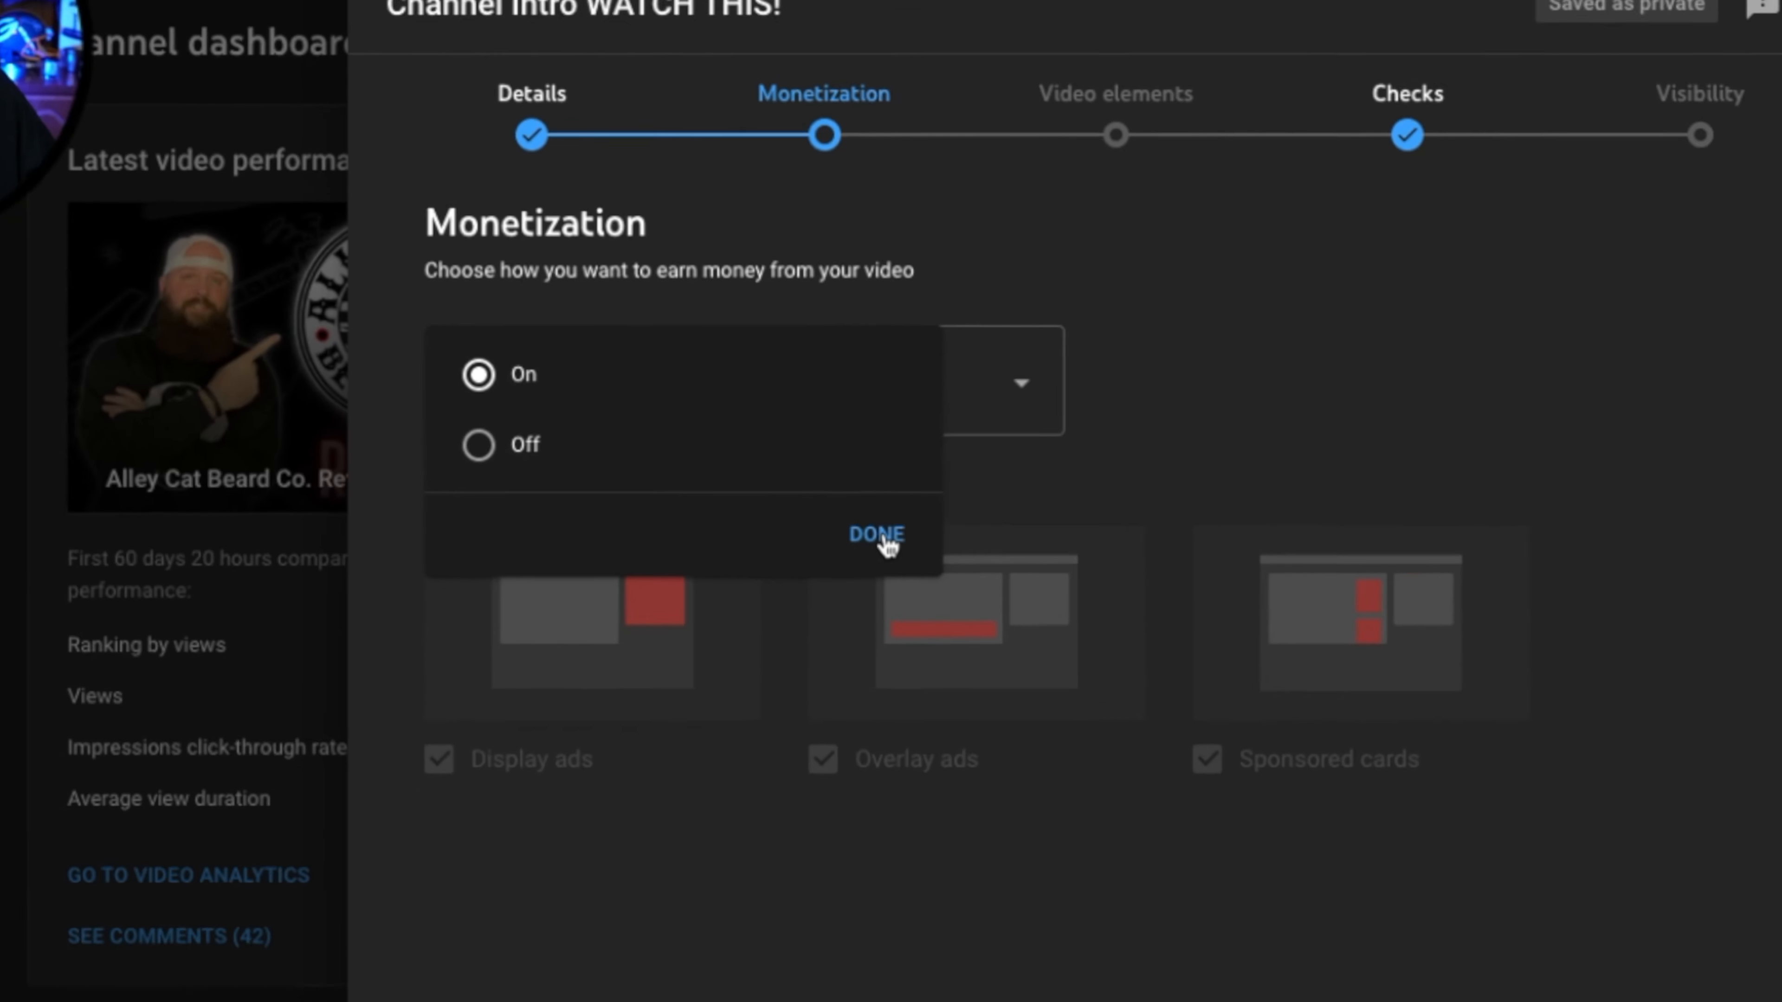
click(1165, 723)
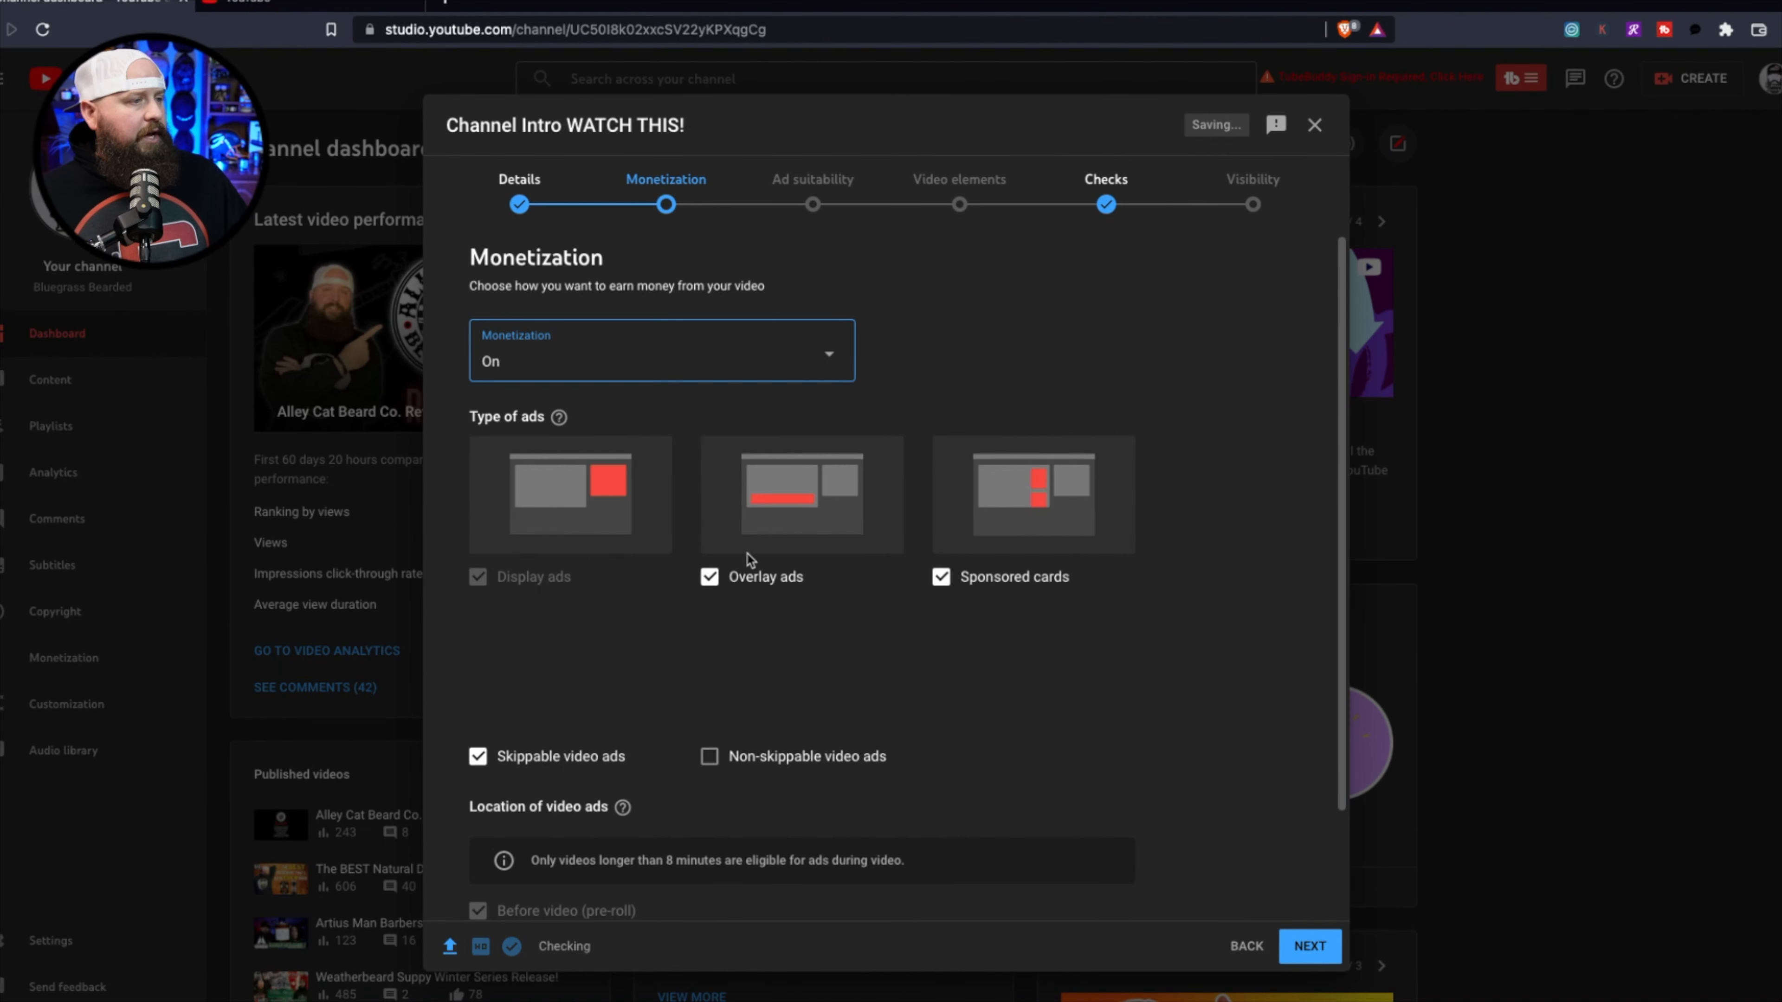
scroll(760, 597, down, 1)
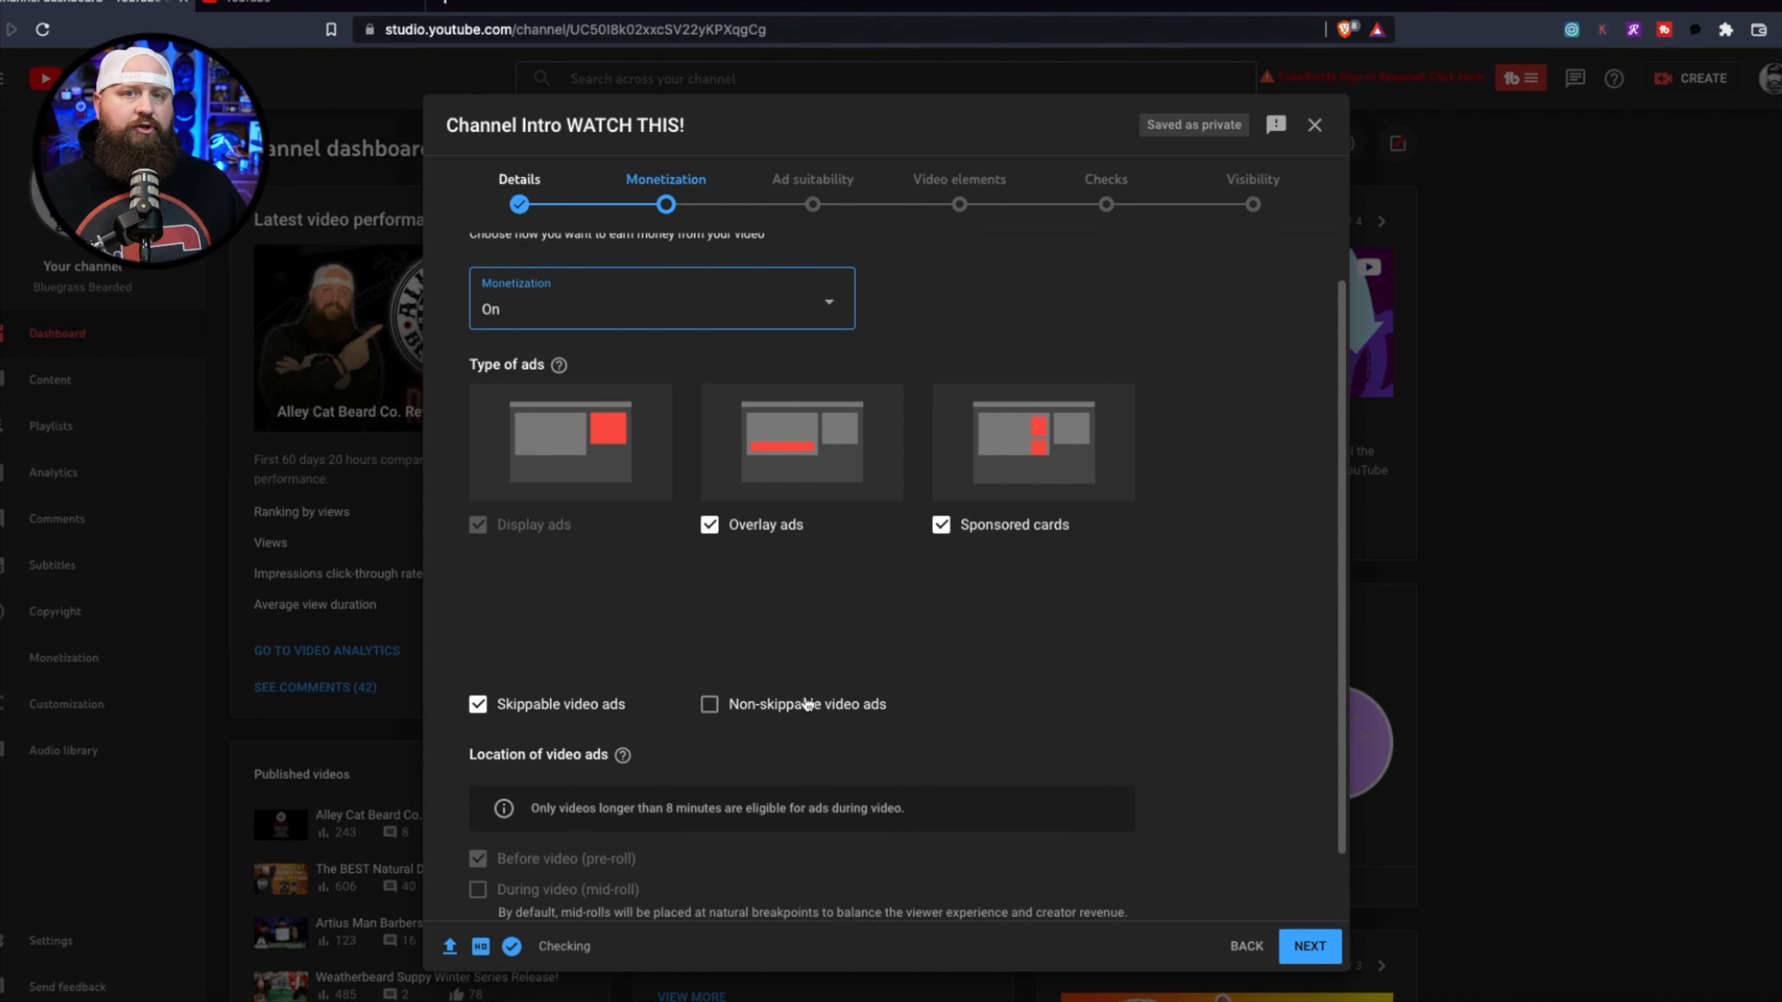
- Keep the default ad types, continue to the ad suitability stage and look through the questionnaire's content categories
scroll(812, 656, down, 1)
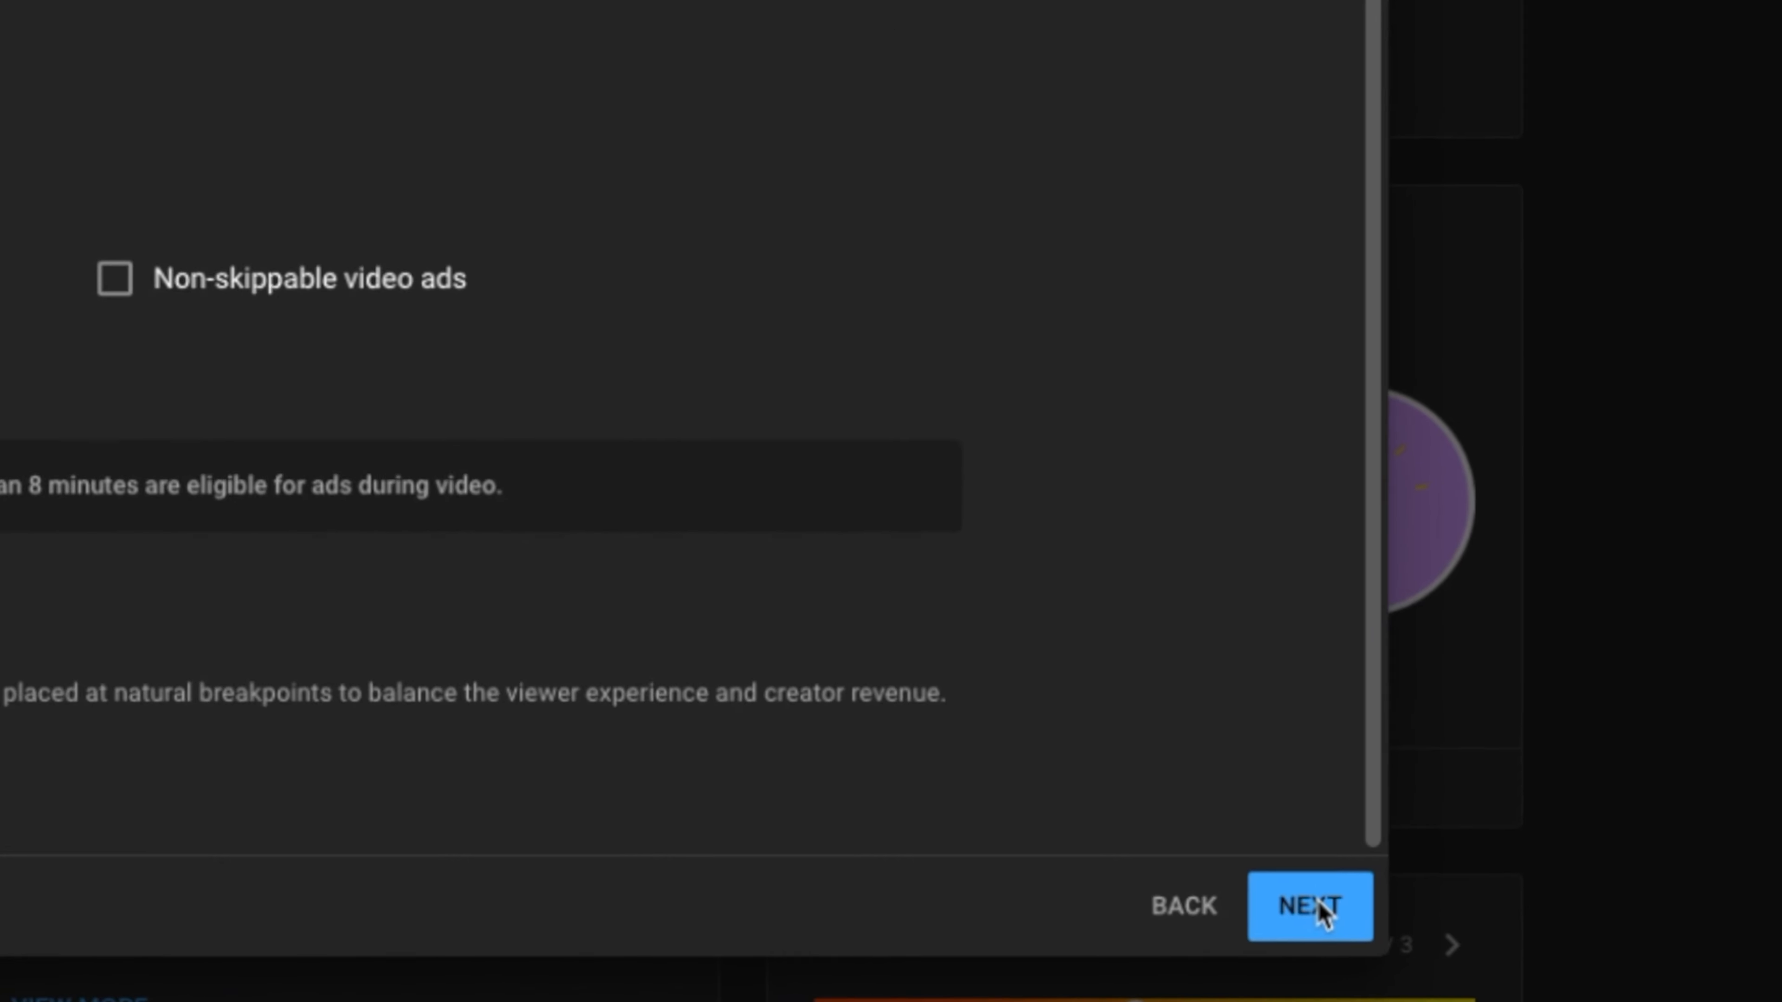
click(1310, 947)
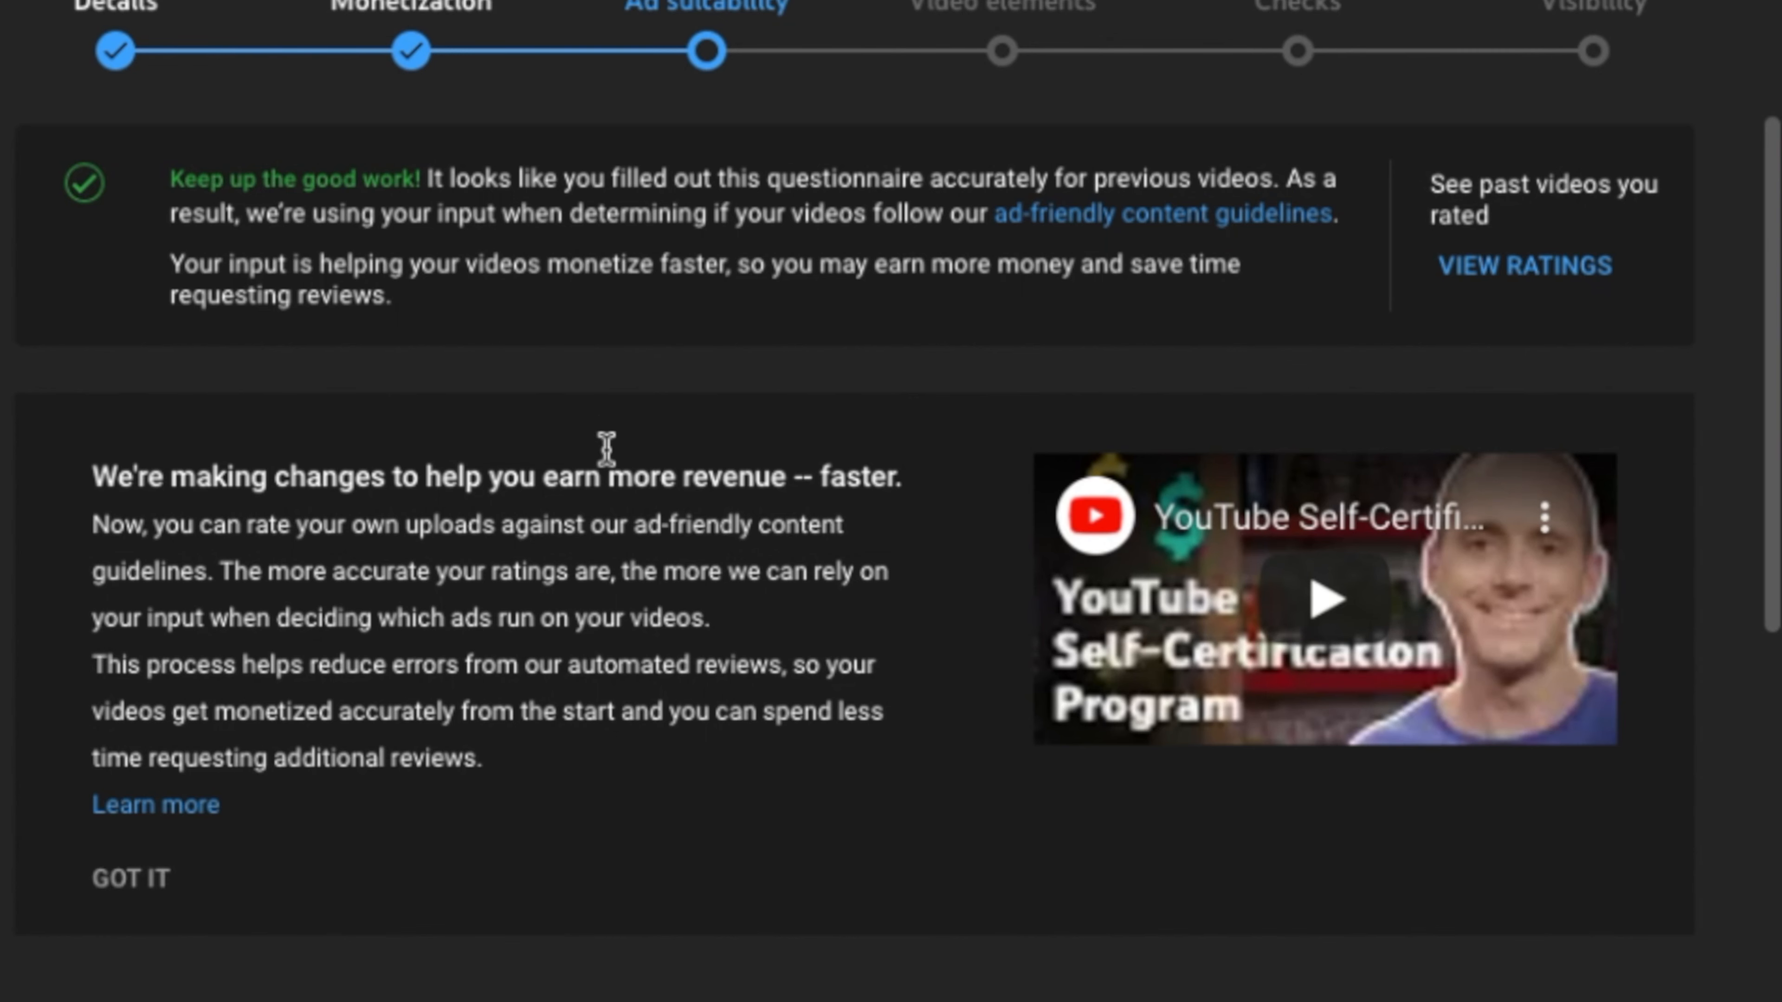
scroll(605, 446, down, 2)
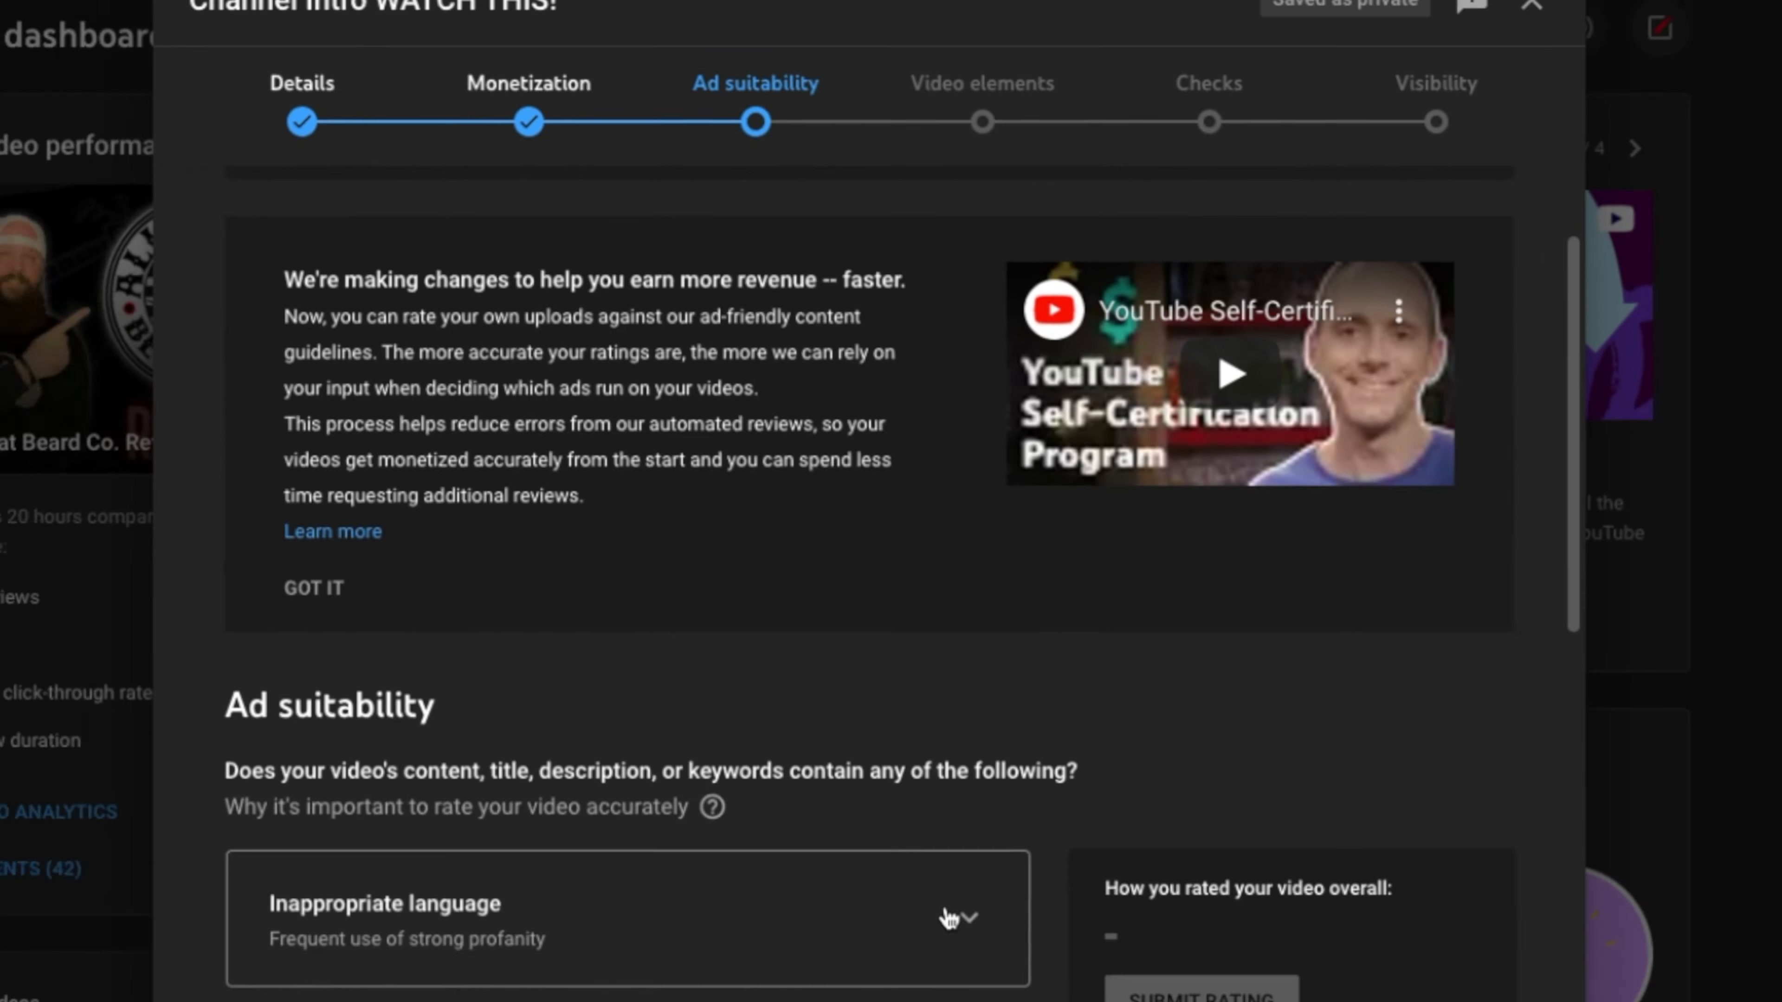
scroll(946, 919, down, 2)
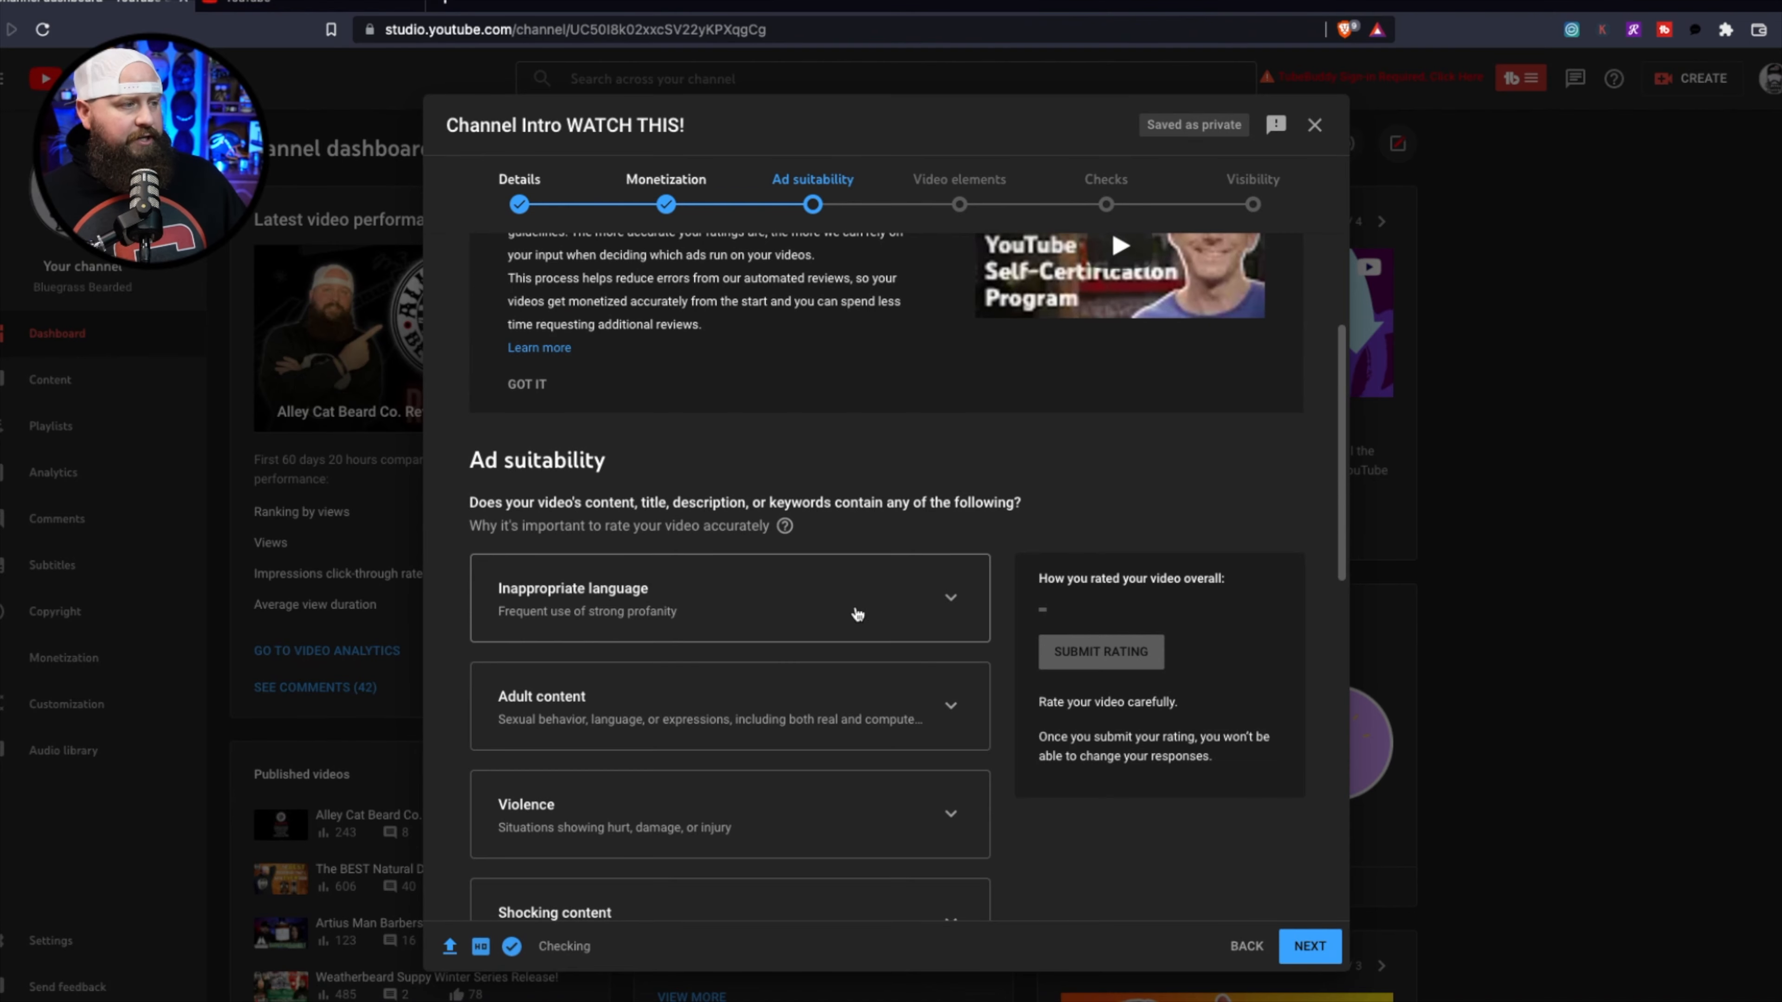
scroll(753, 608, down, 1)
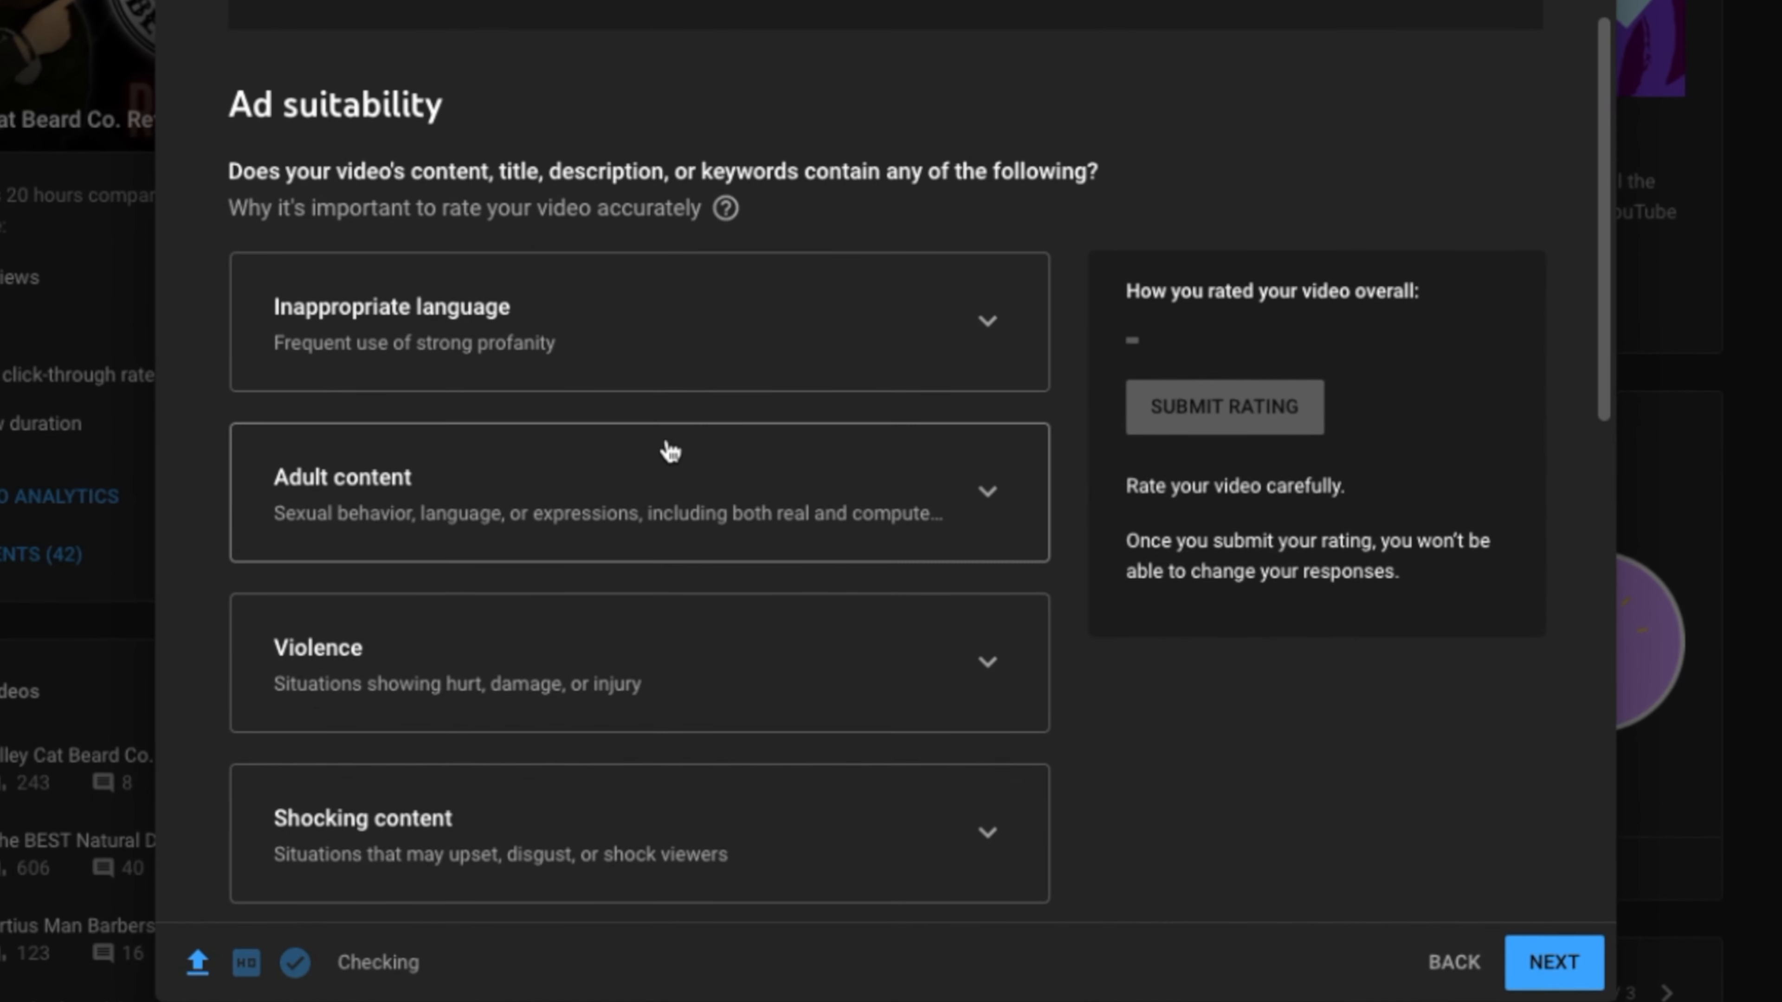
scroll(660, 511, down, 6)
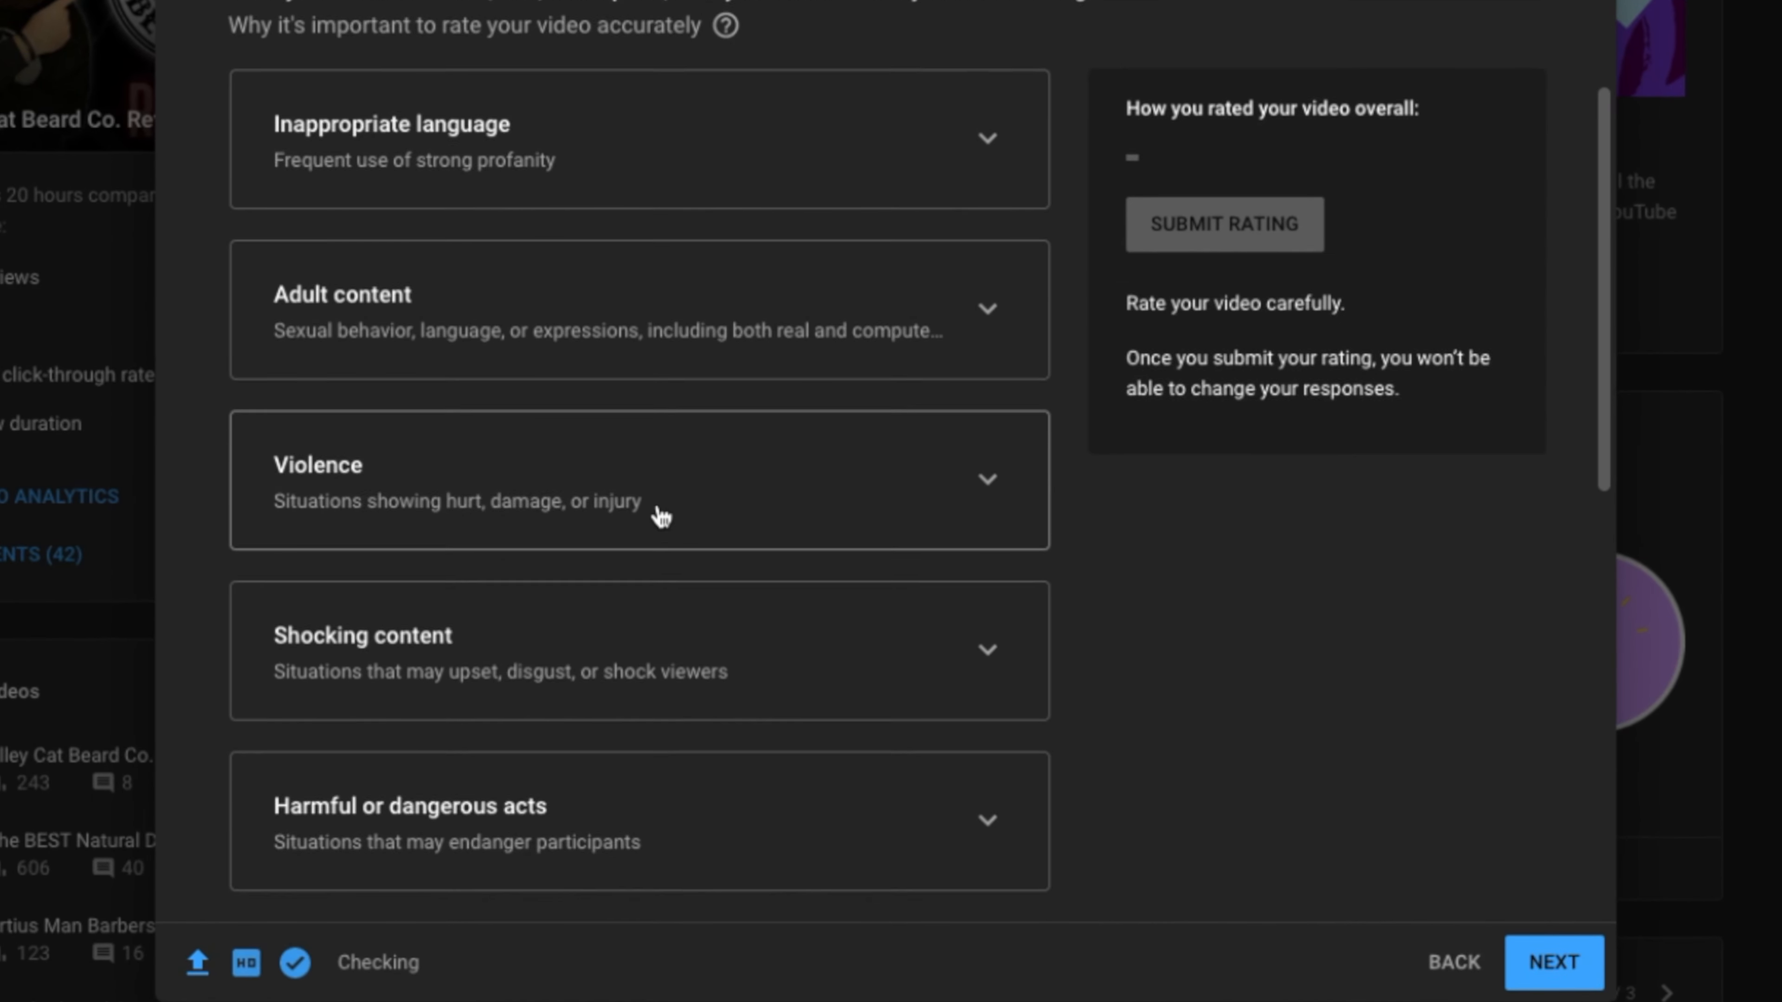
scroll(659, 511, down, 10)
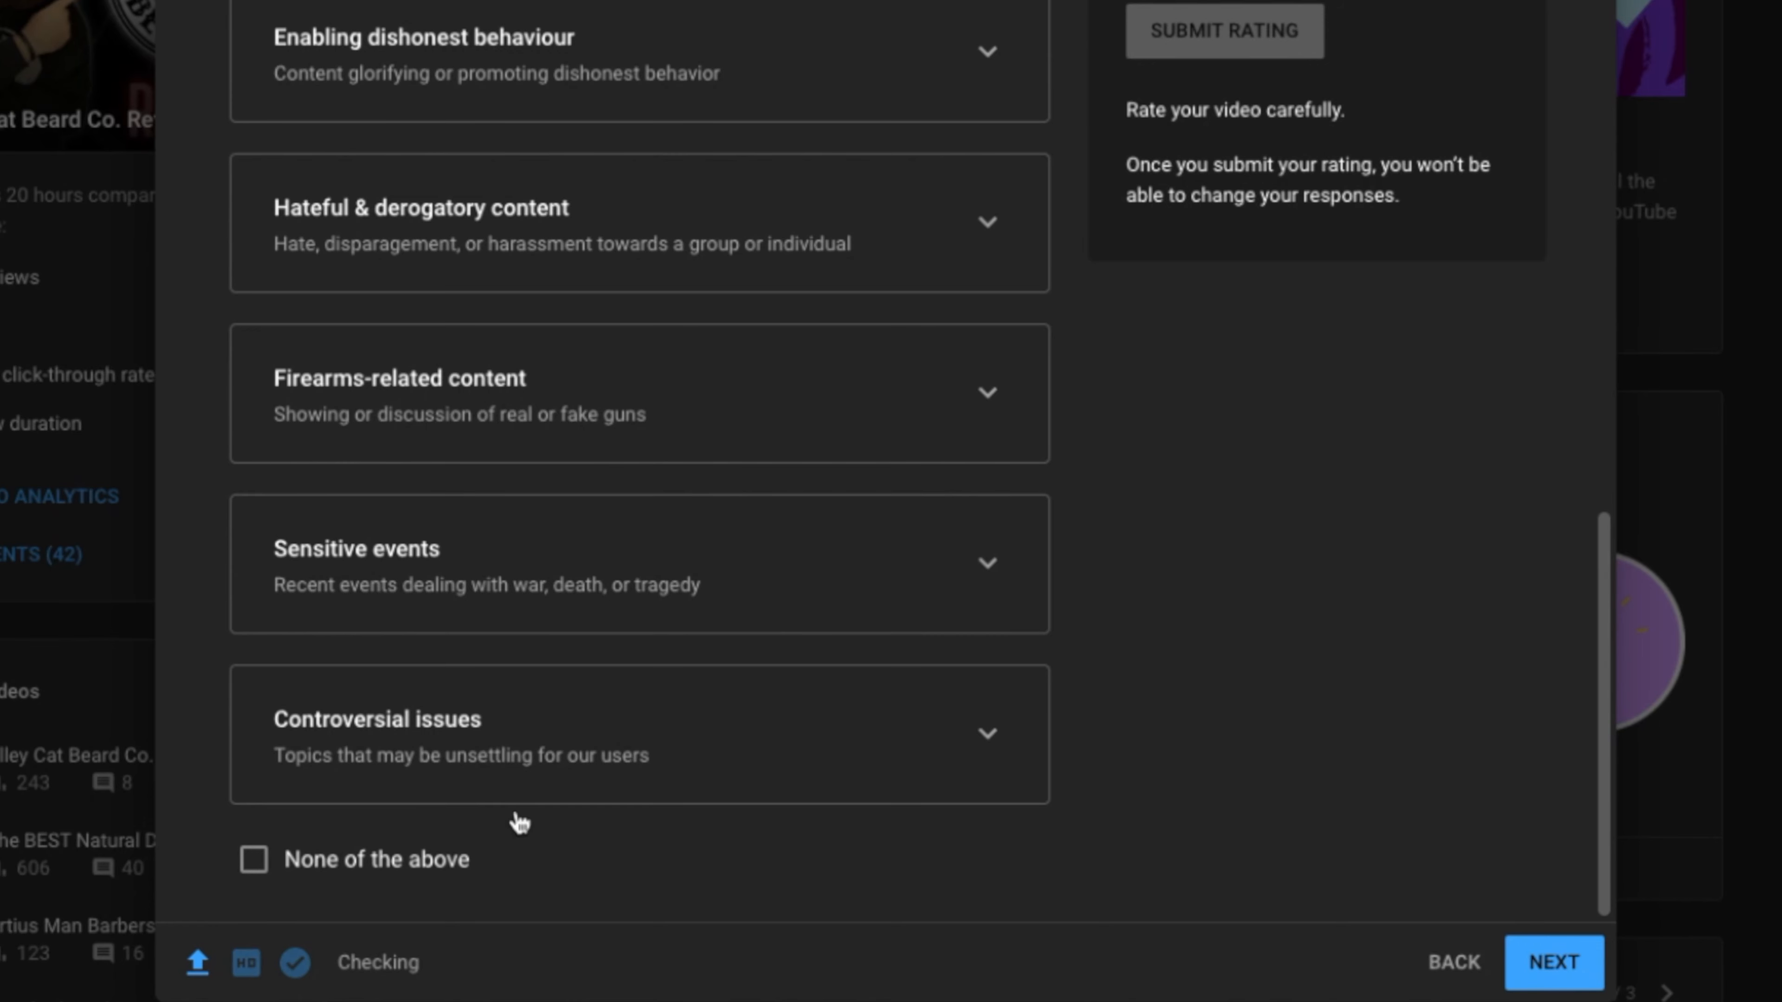
scroll(620, 637, up, 5)
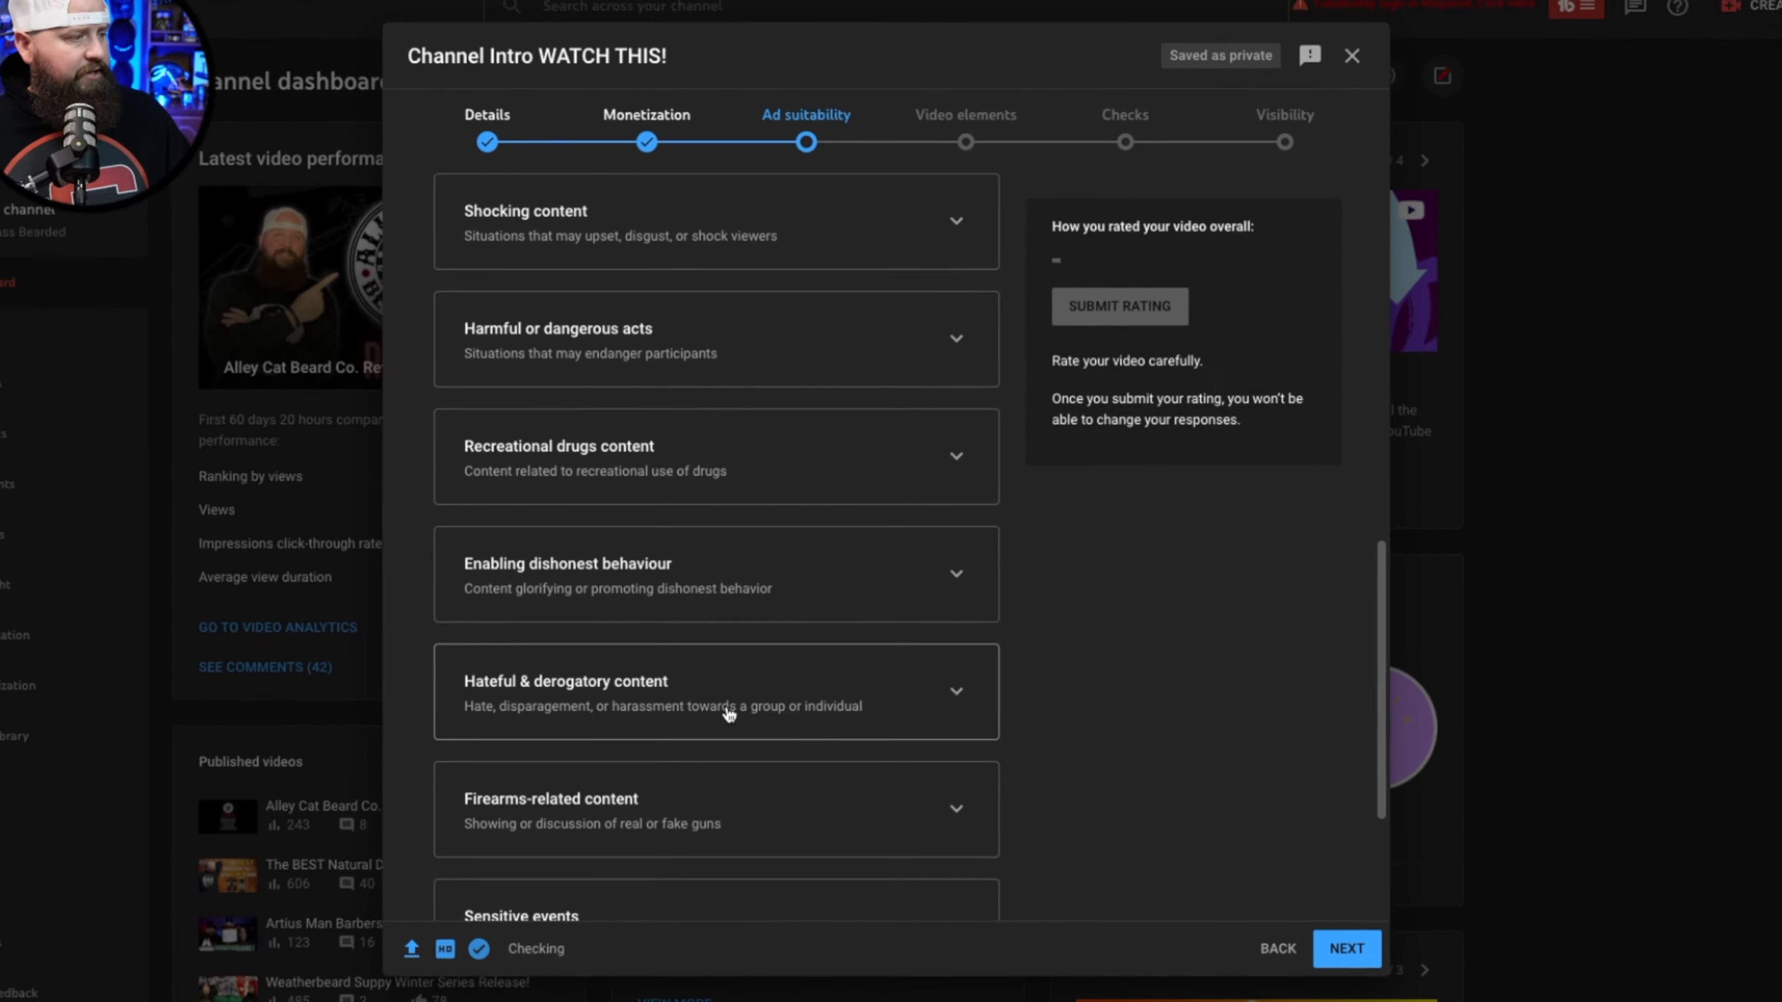
- Check the rating choices of the Sensitive events category without selecting any
scroll(643, 661, down, 2)
click(862, 821)
scroll(835, 674, down, 3)
scroll(838, 692, down, 2)
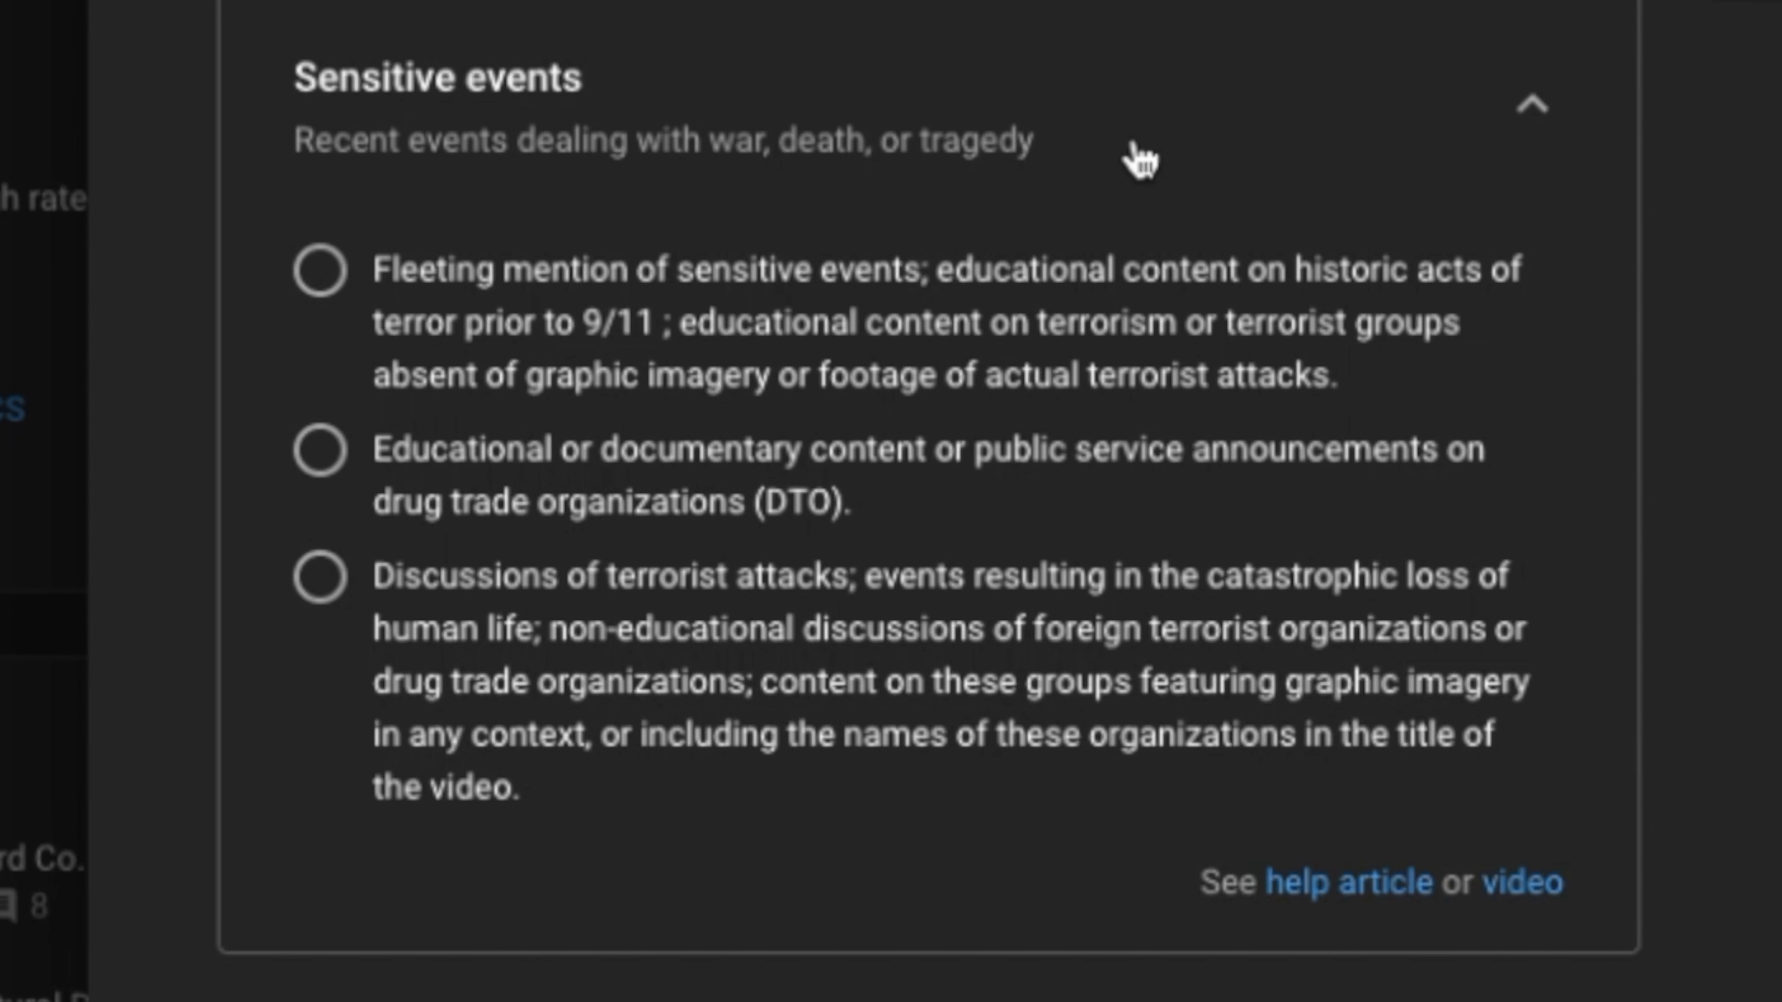
click(1421, 113)
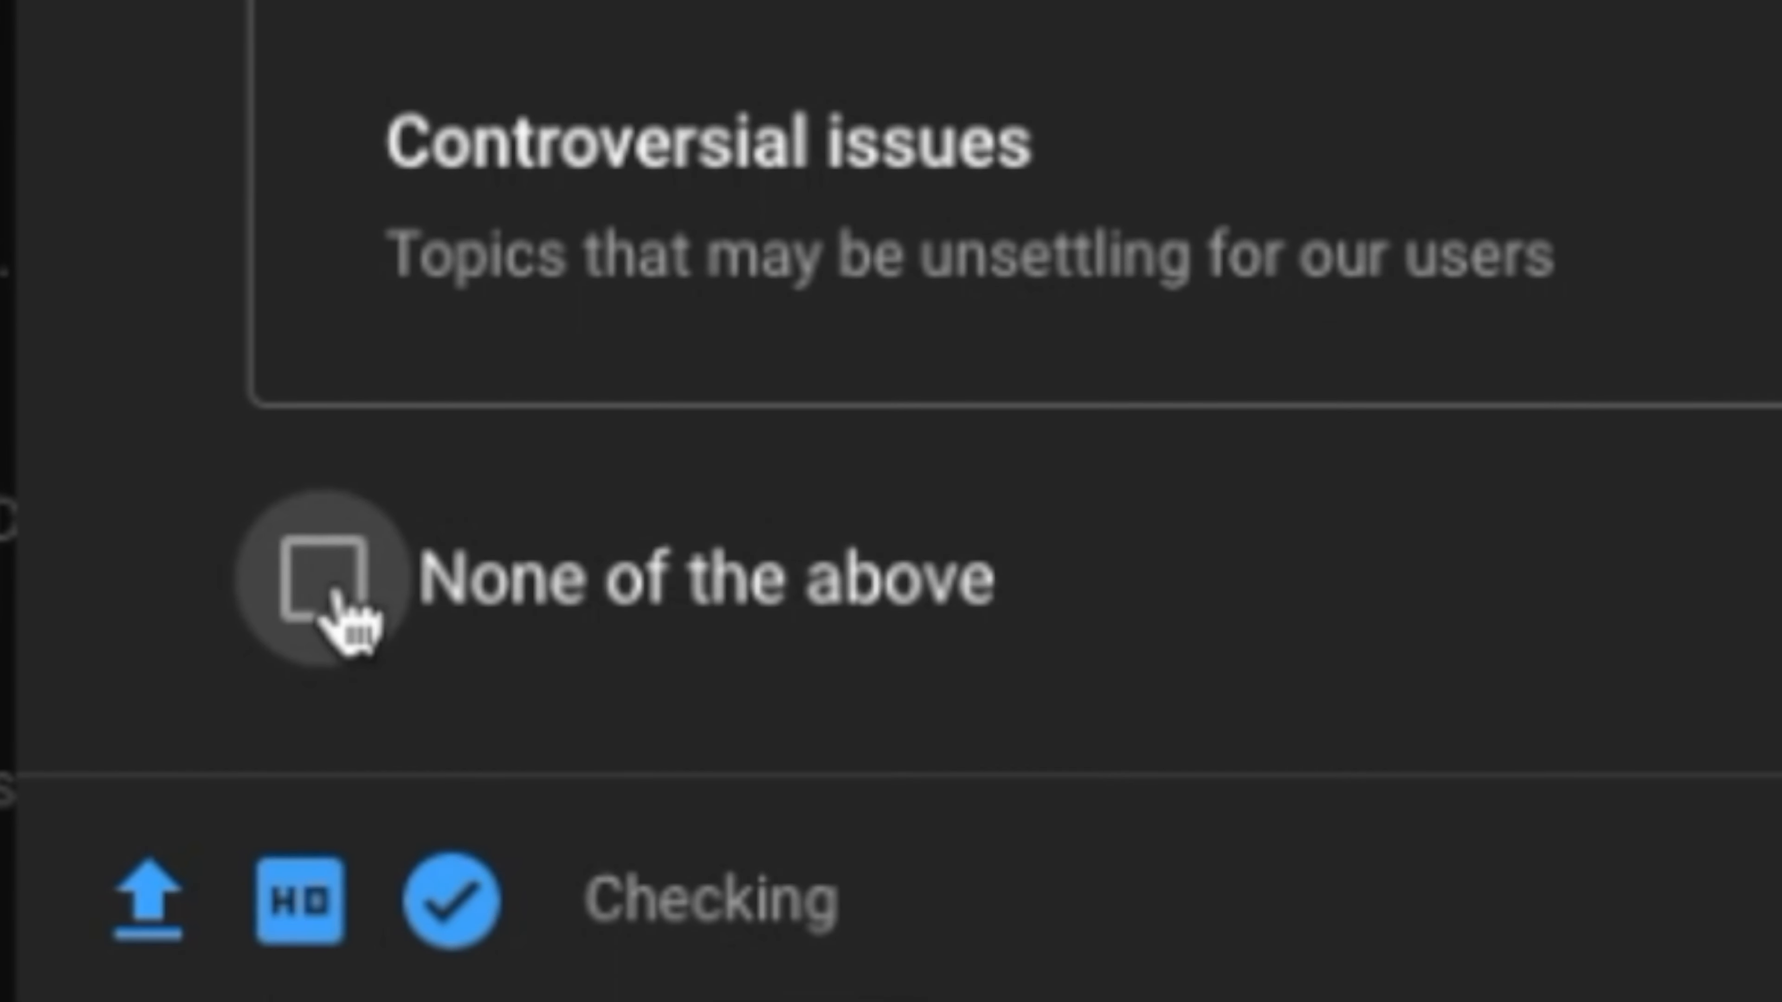
- Declare that none of the listed content categories apply and submit the ad suitability rating
click(330, 597)
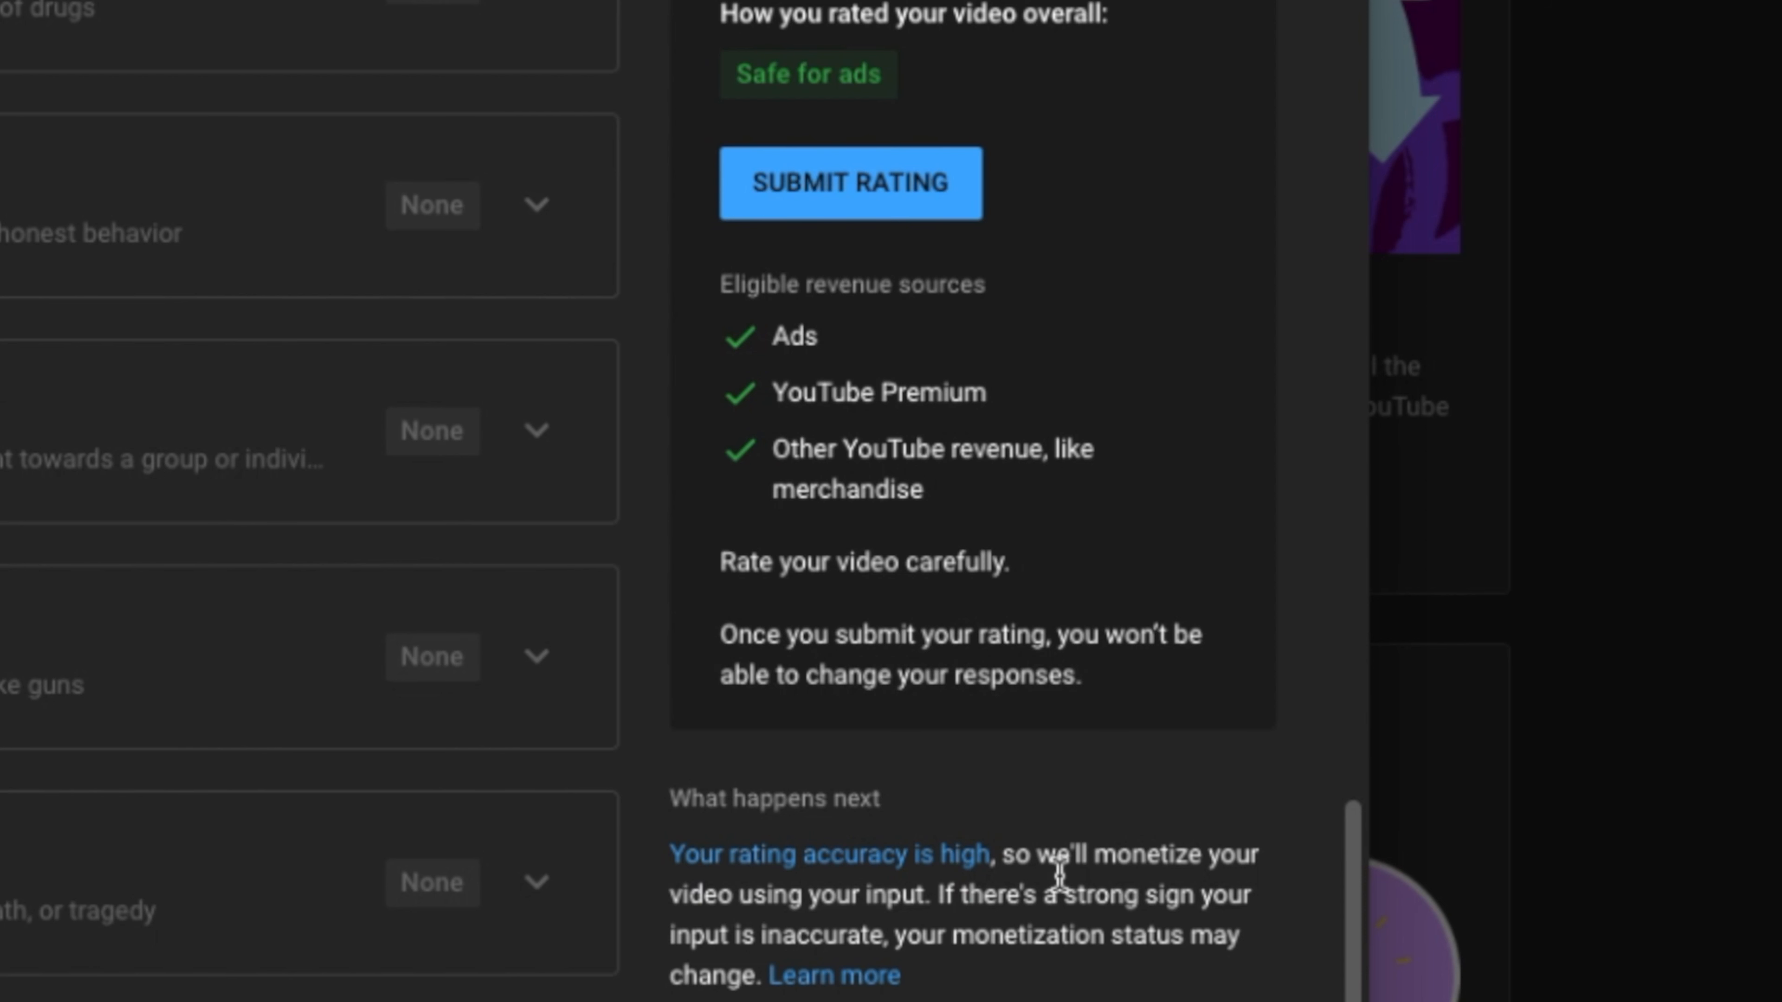
scroll(1060, 873, down, 1)
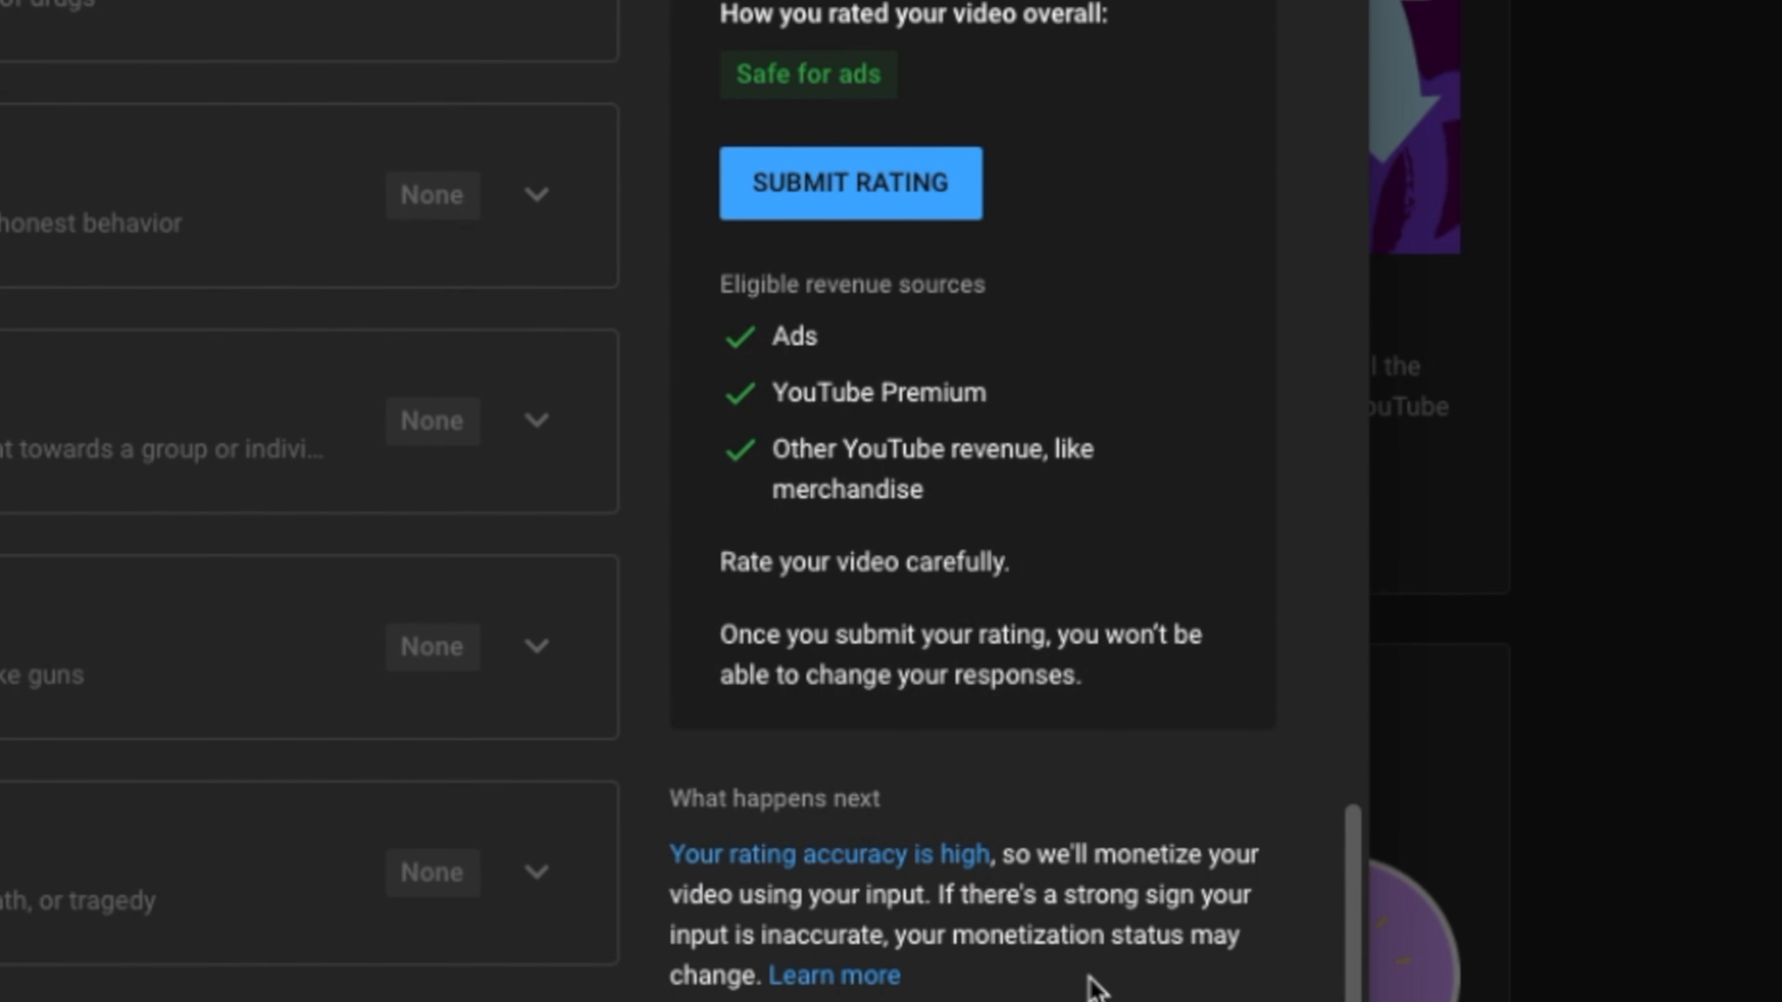
scroll(1095, 986, up, 10)
scroll(1094, 986, down, 10)
scroll(1094, 986, up, 6)
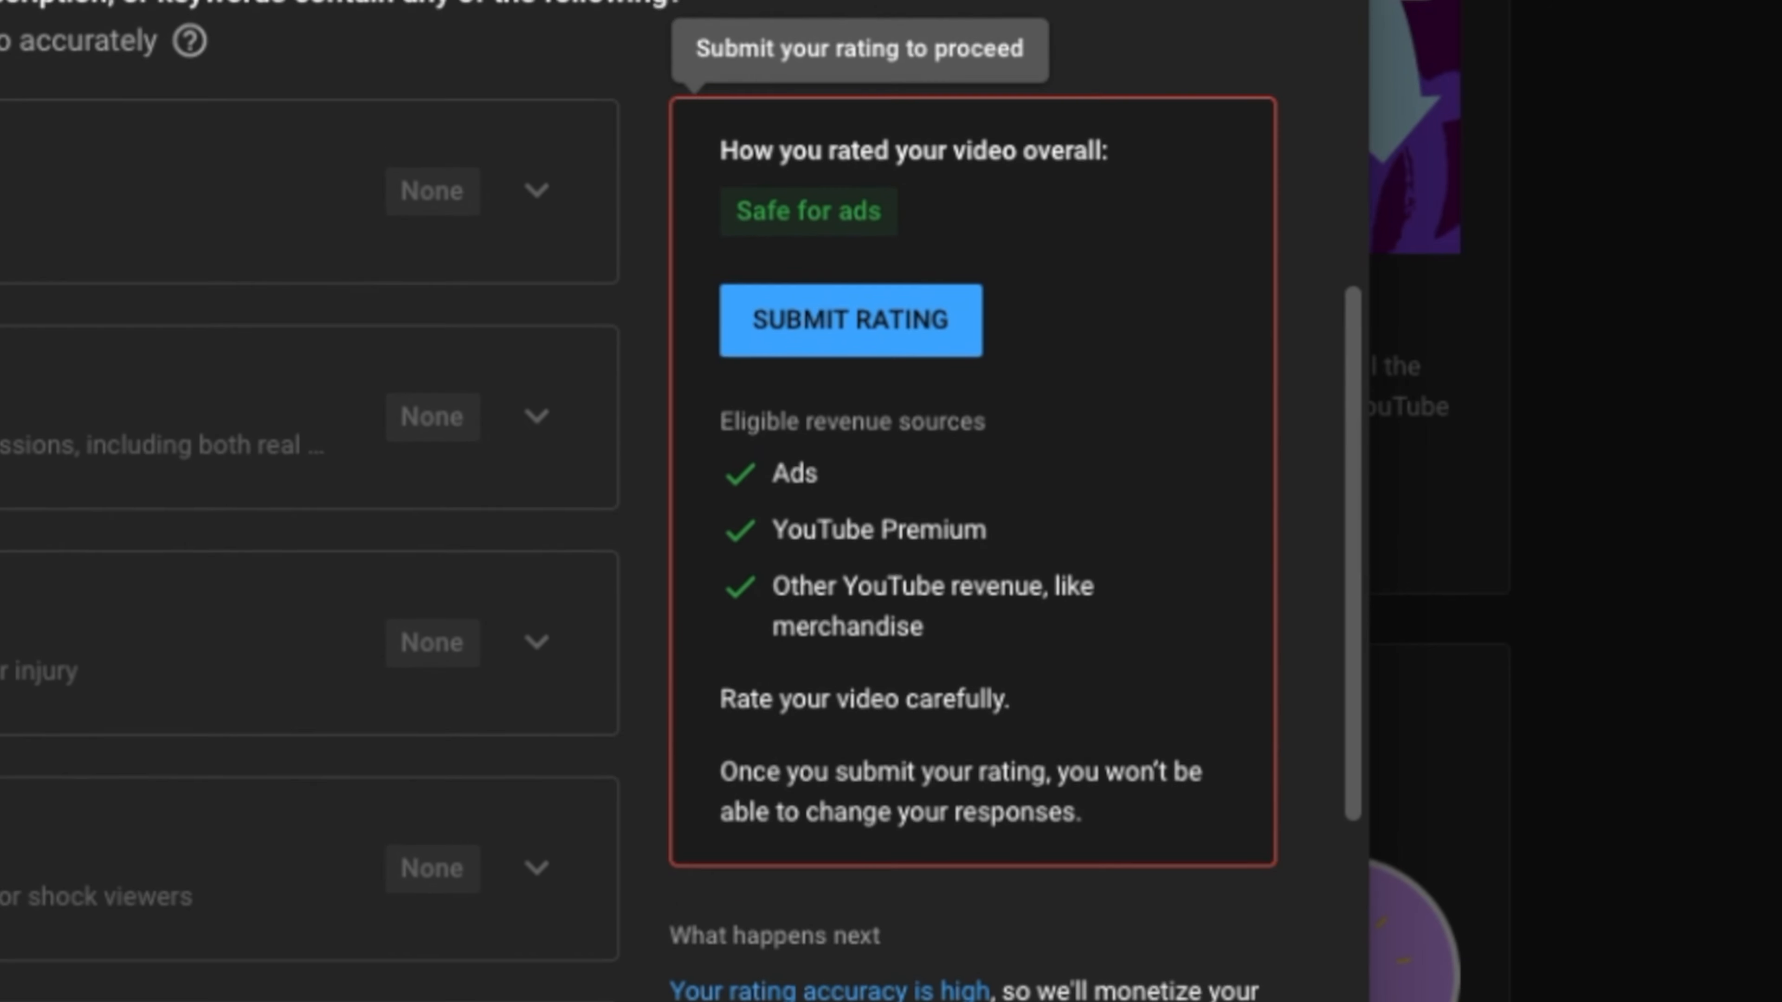
scroll(681, 540, up, 2)
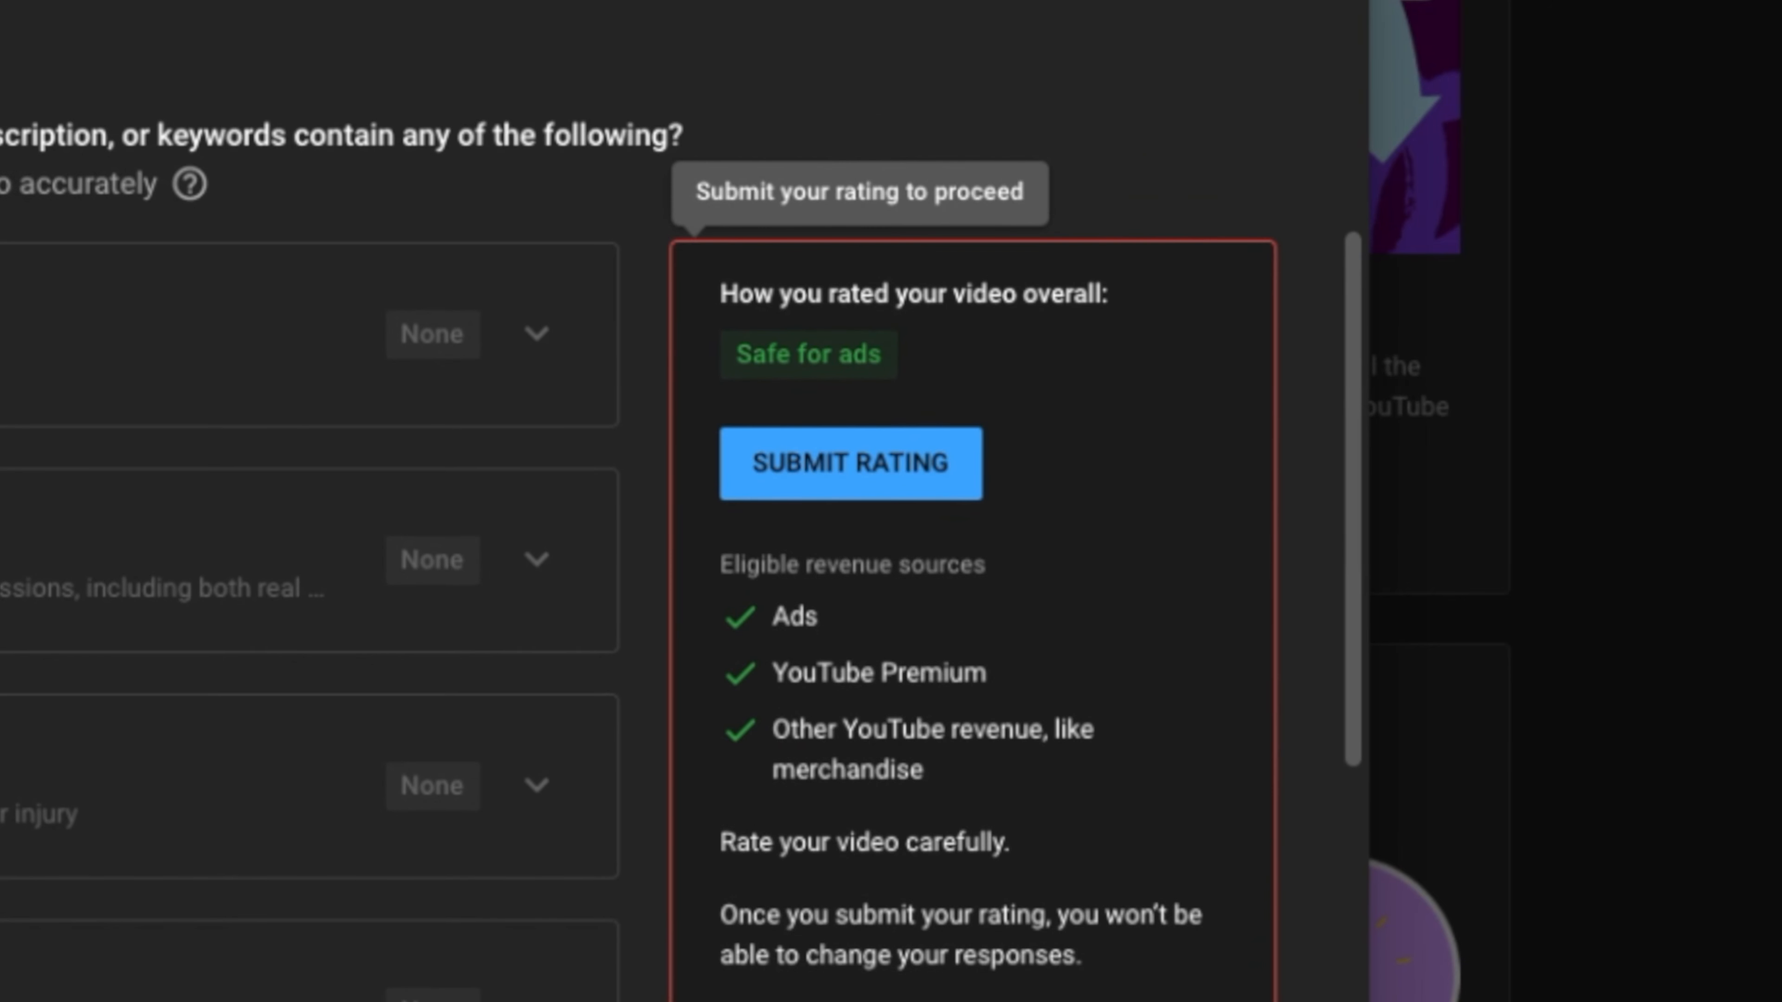
click(852, 481)
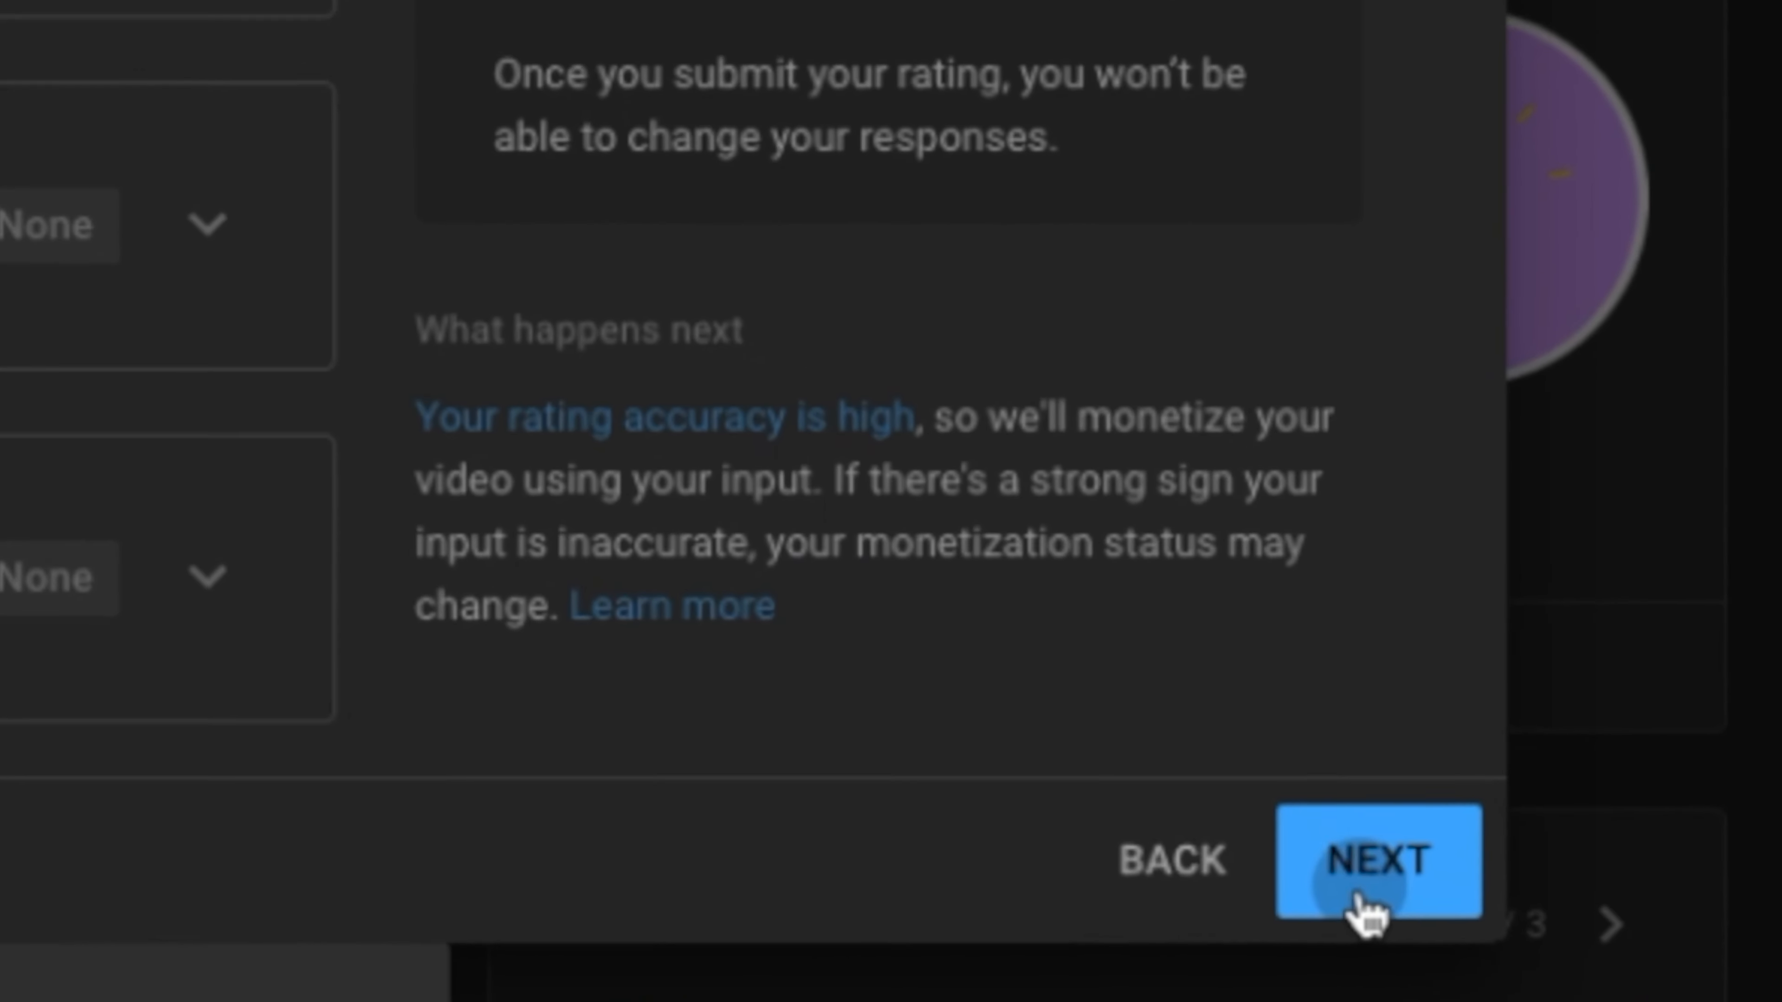
- Continue to the video elements stage and add an end screen using the layout imported from the latest video
click(1306, 998)
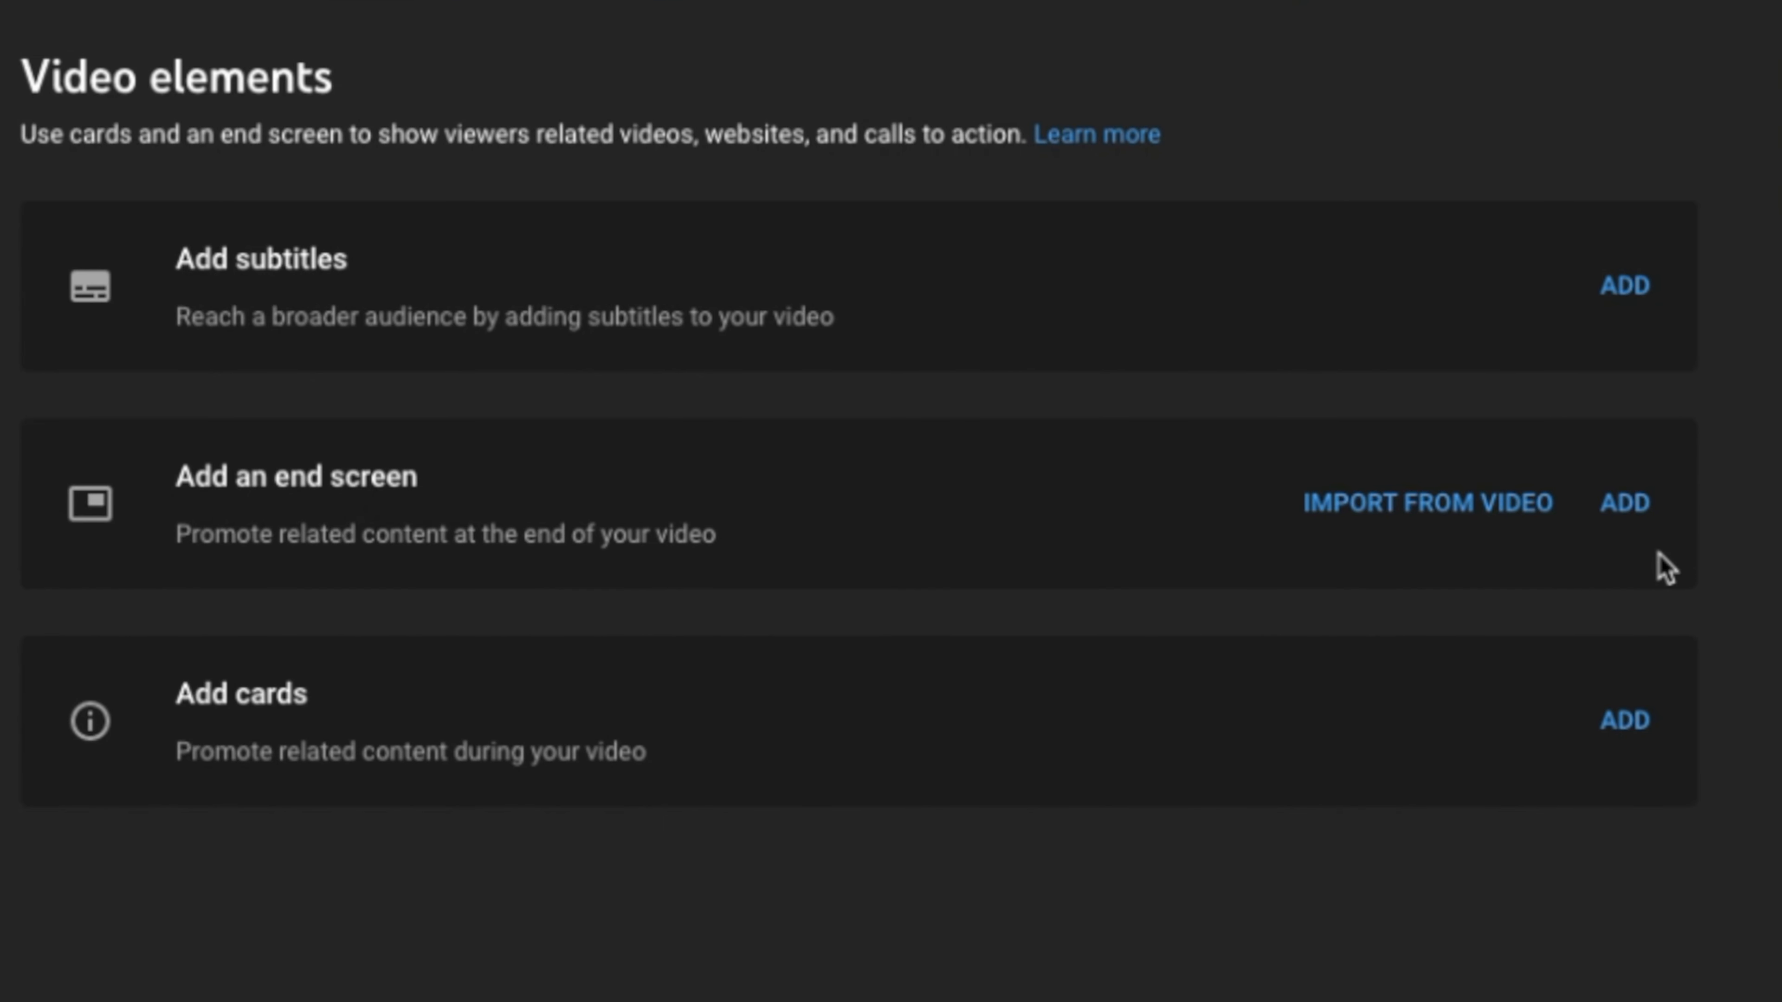
click(1633, 521)
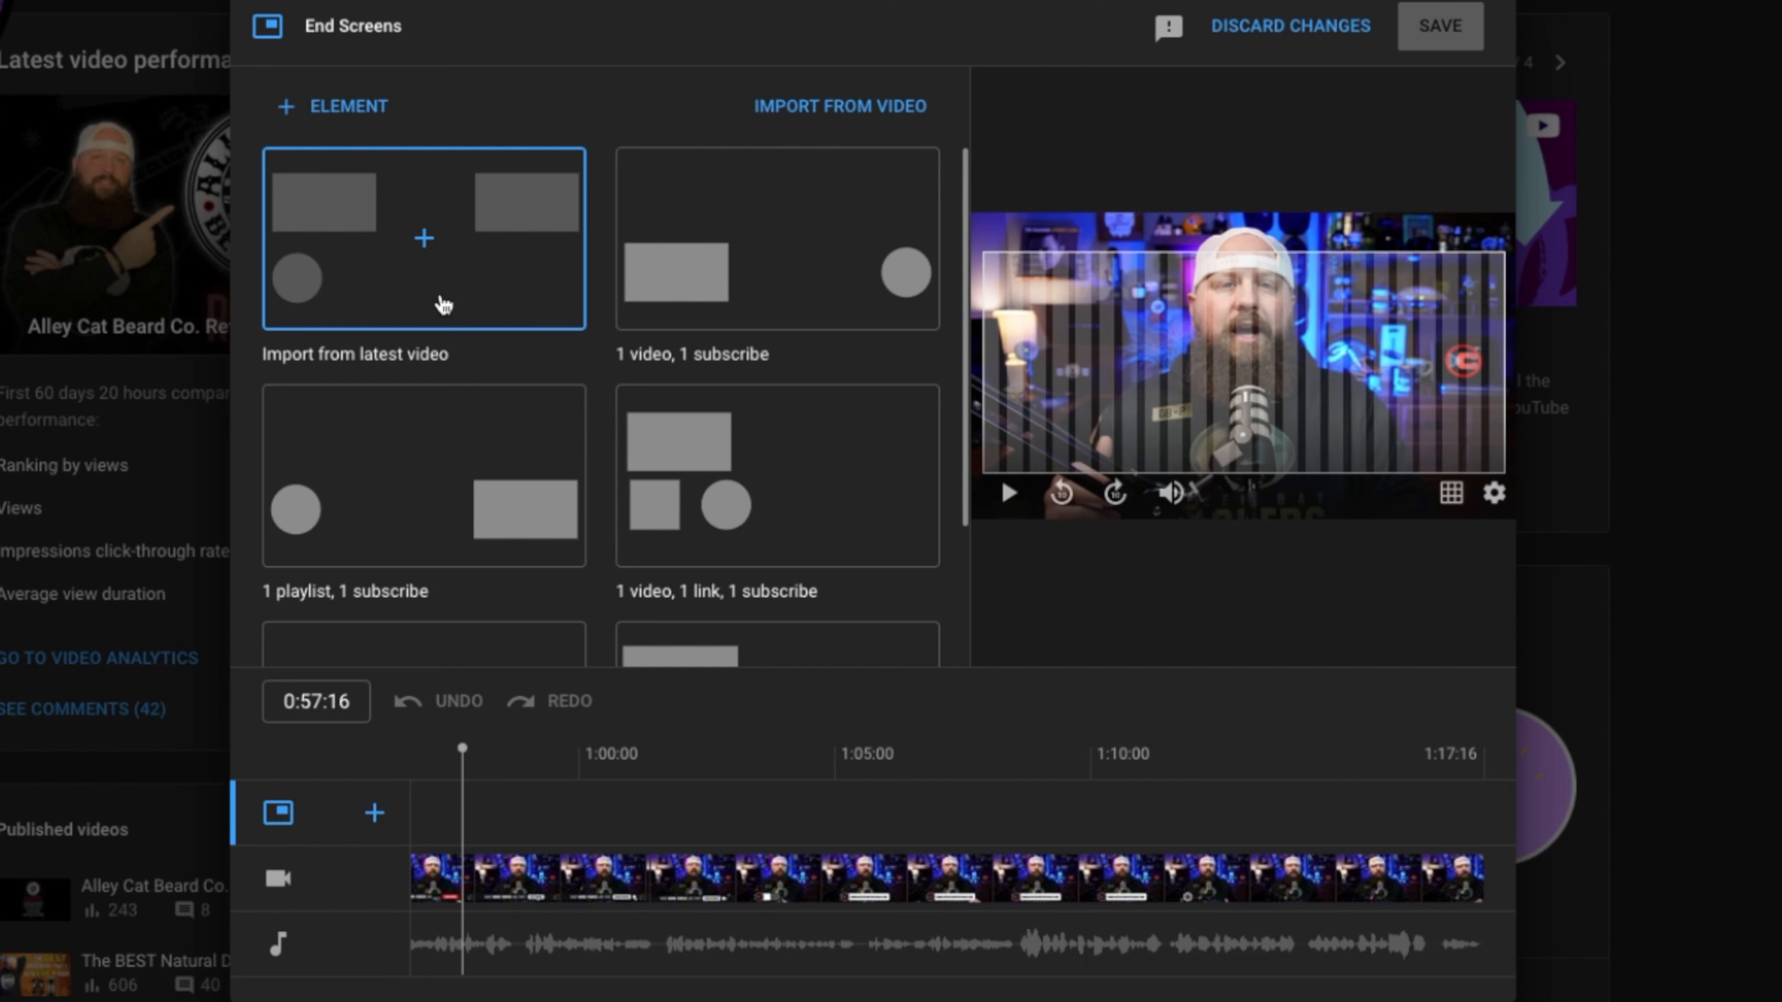
scroll(835, 263, down, 1)
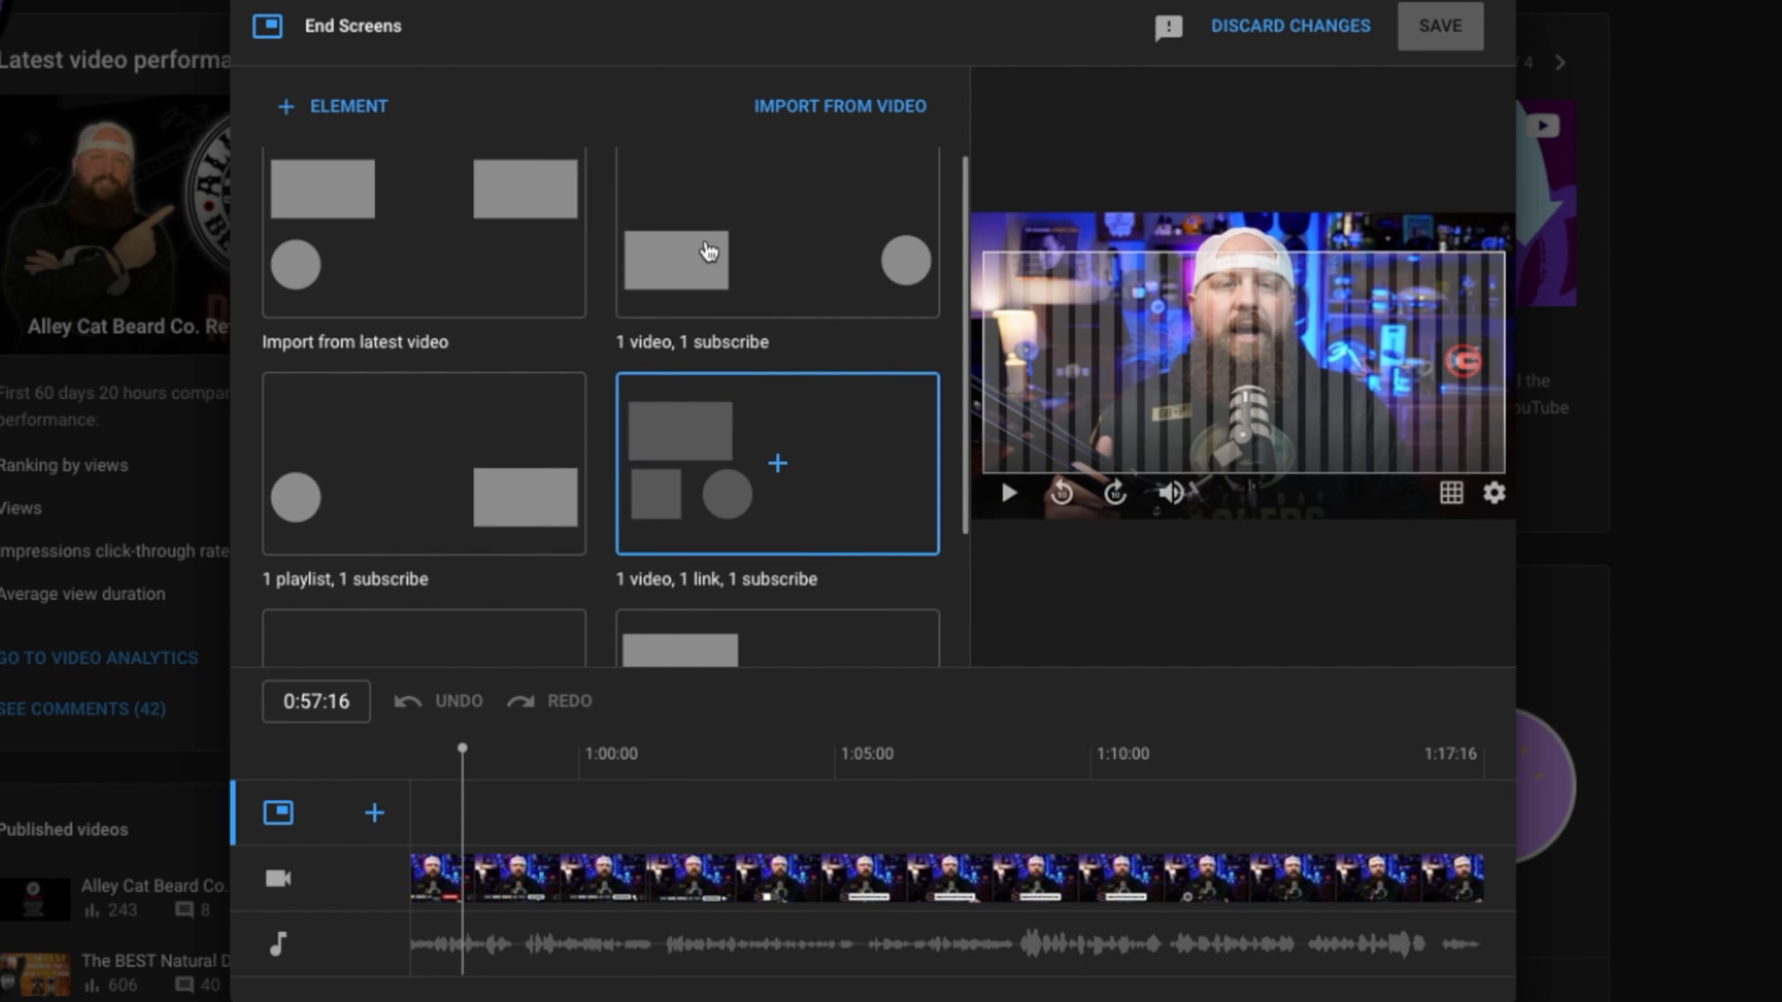
scroll(631, 316, up, 1)
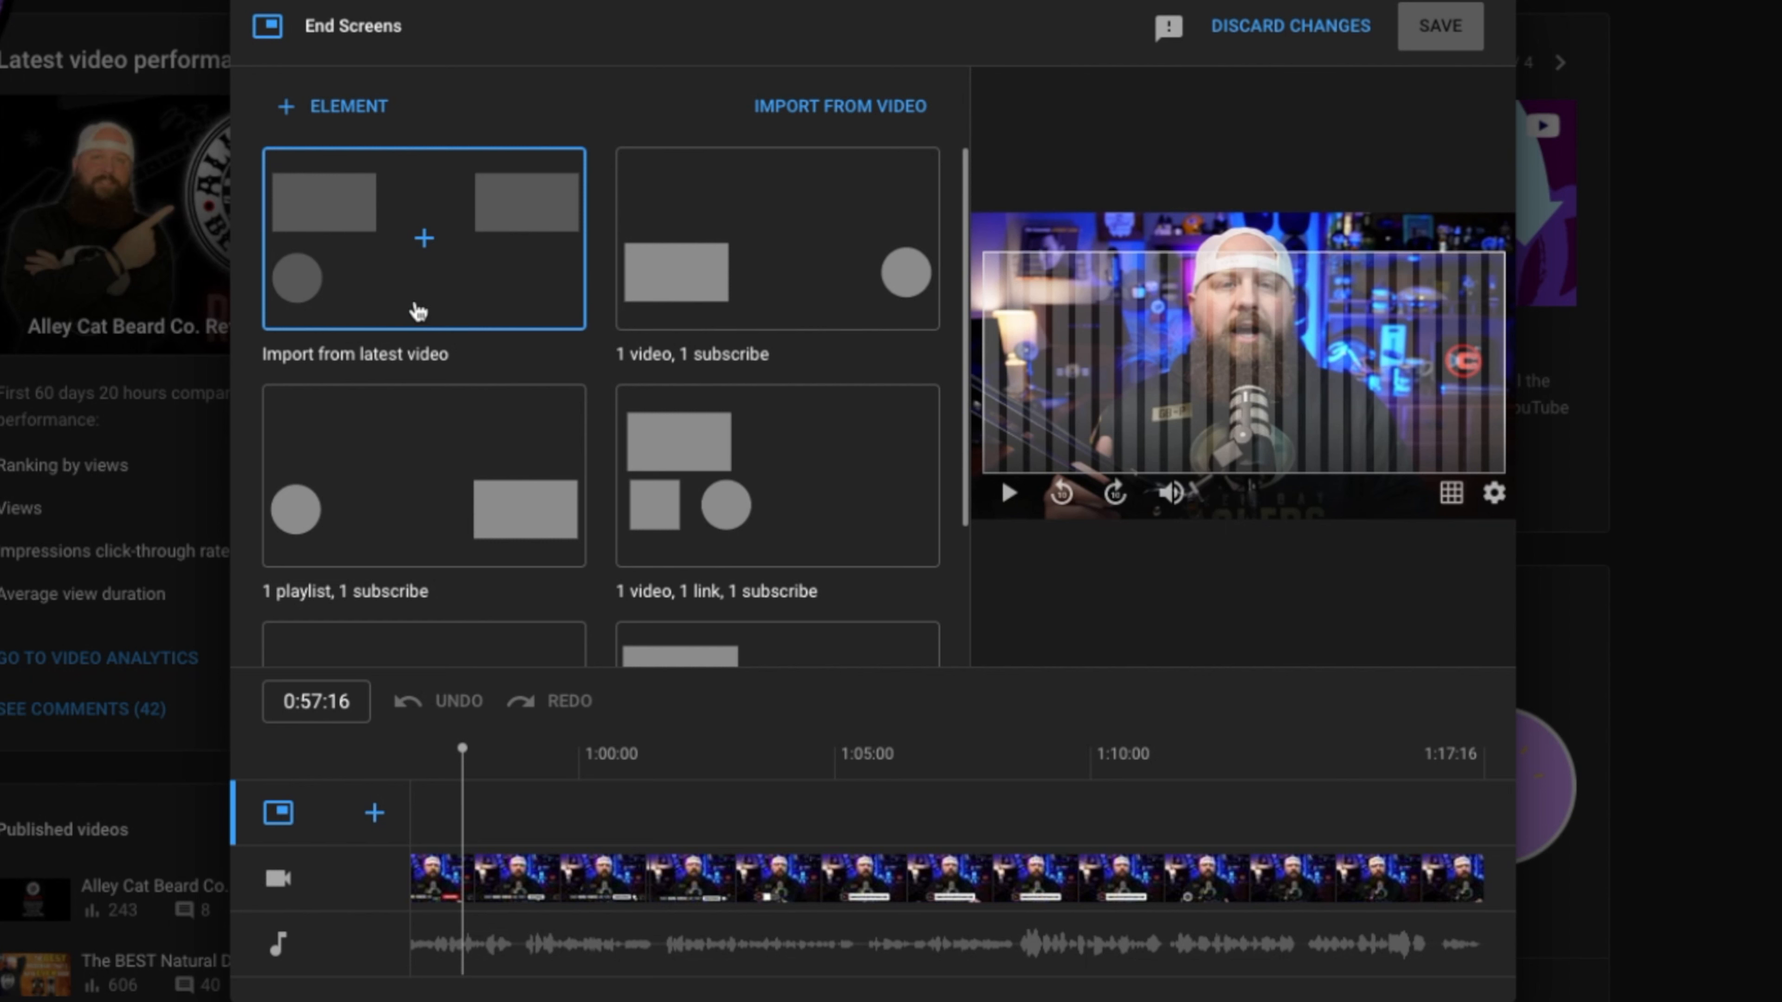
click(419, 311)
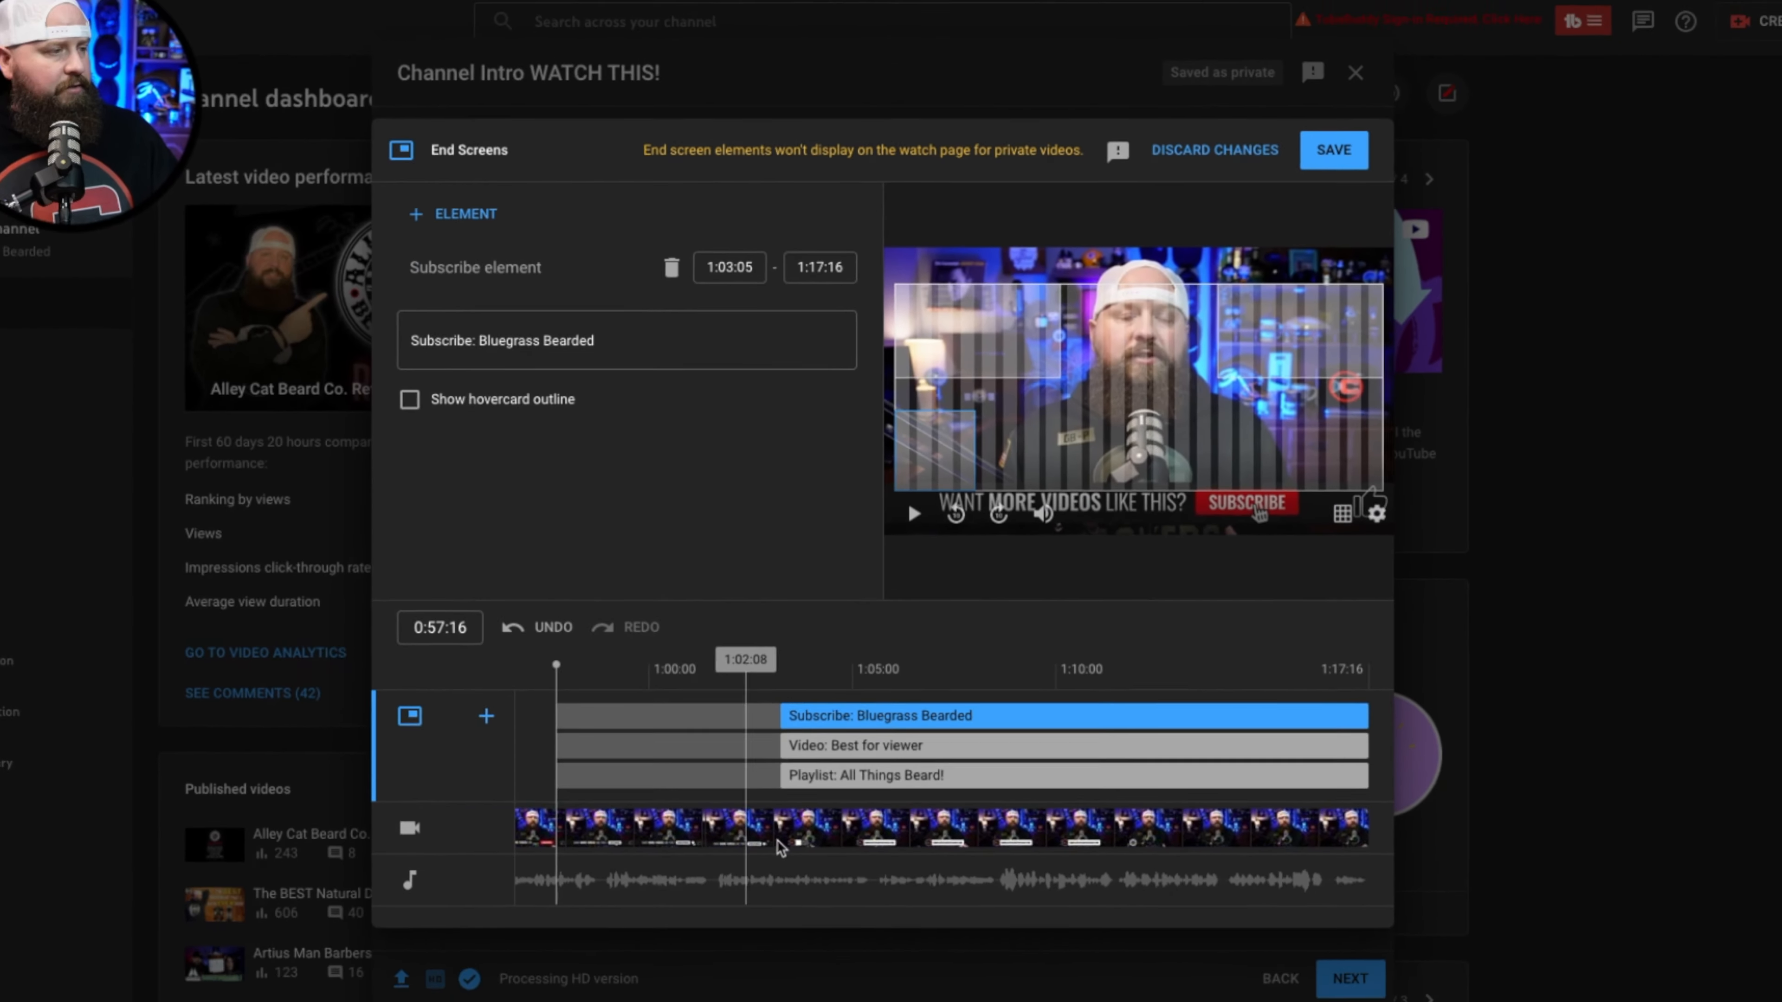
- Preview the end screen, try its video and subscribe elements in other corners, put them back and save the end screen
click(781, 847)
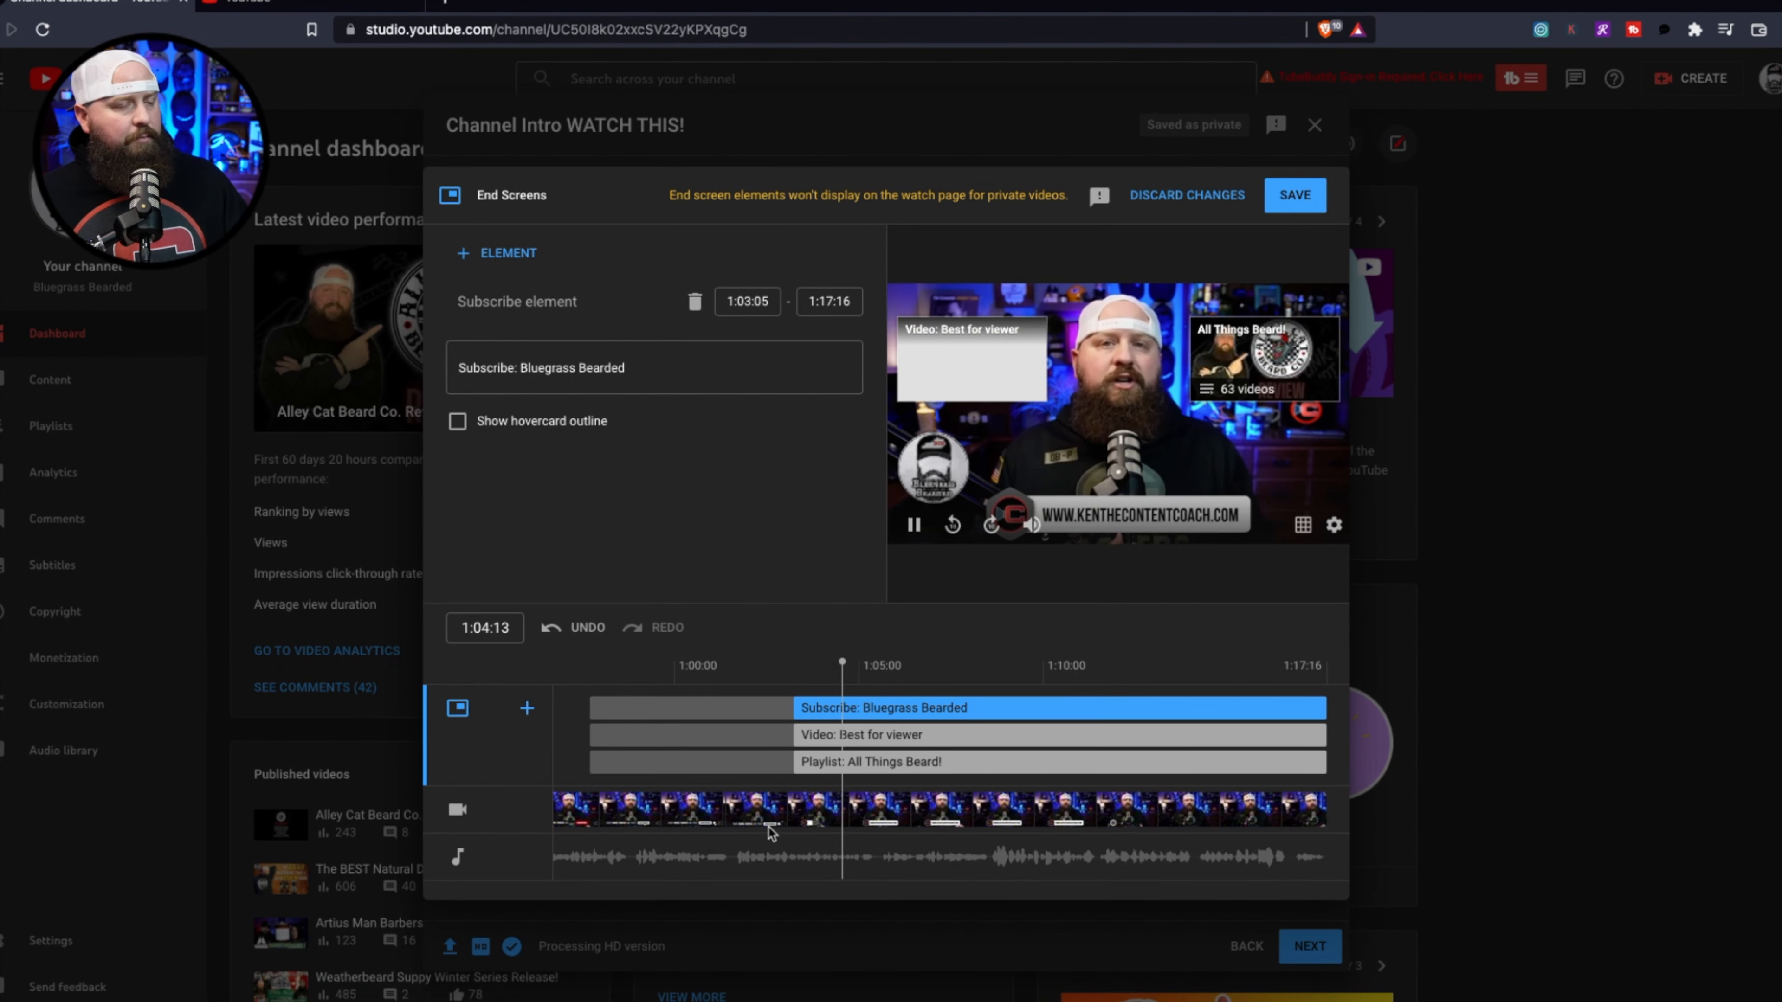
key(space)
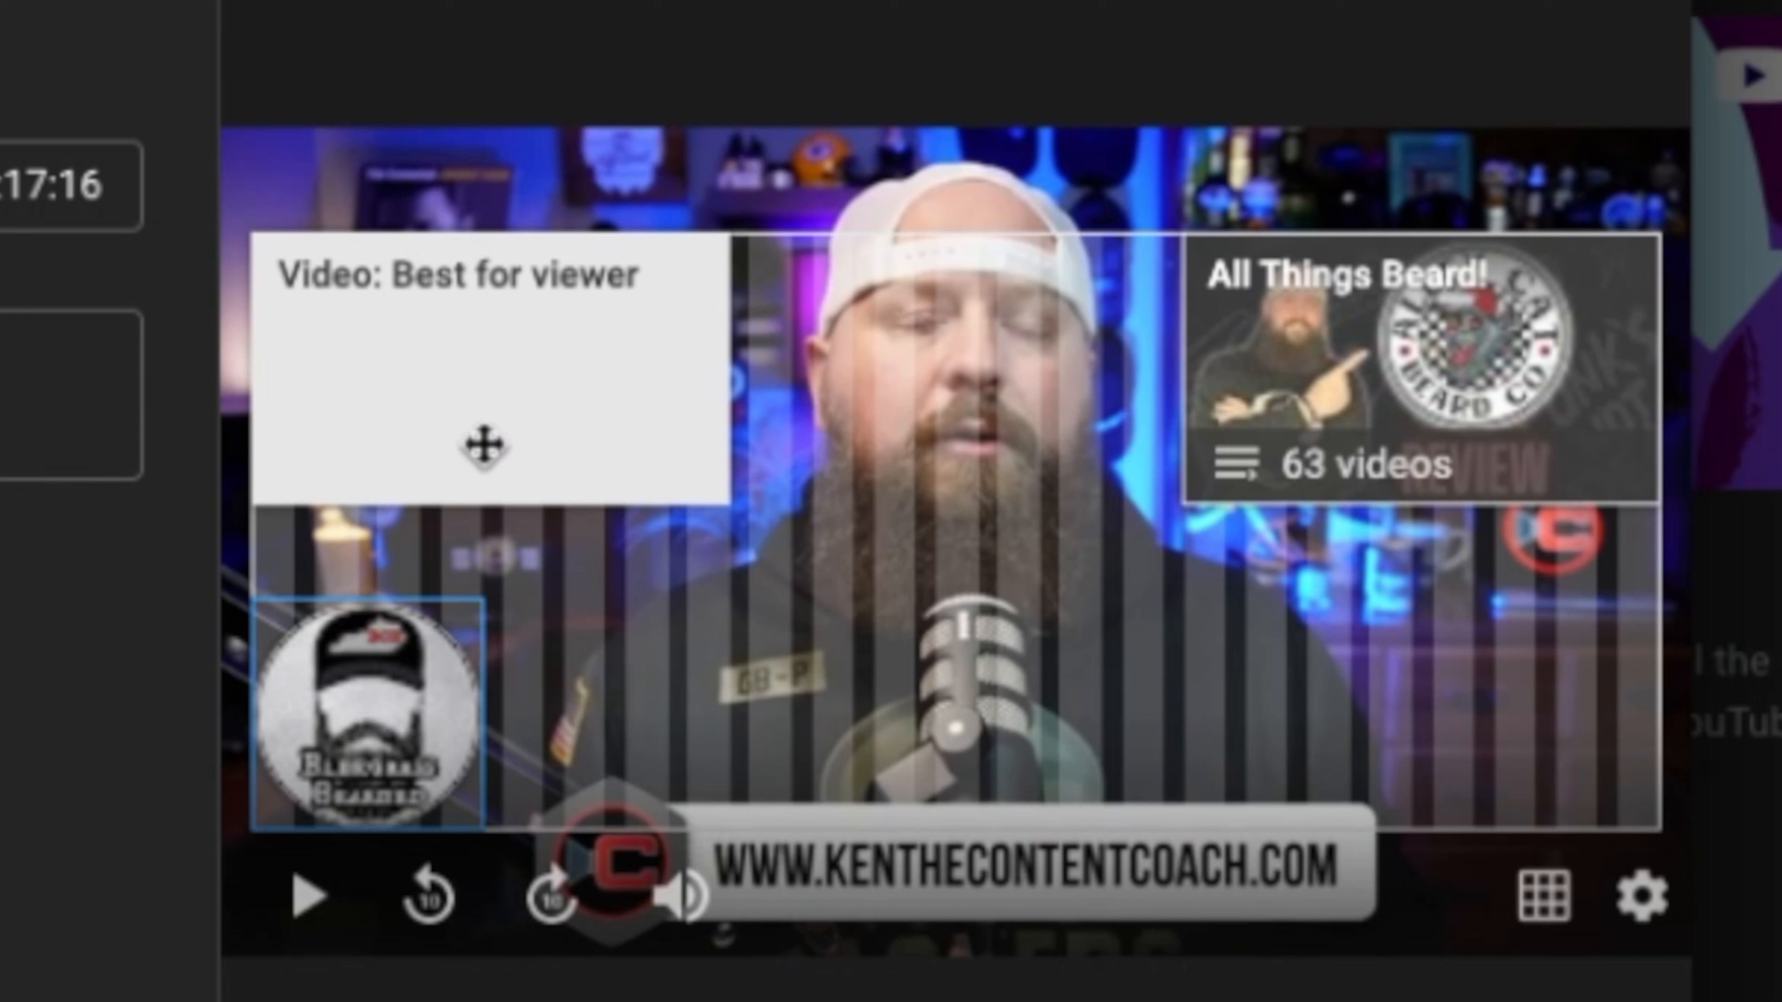
drag(481, 382, 1472, 708)
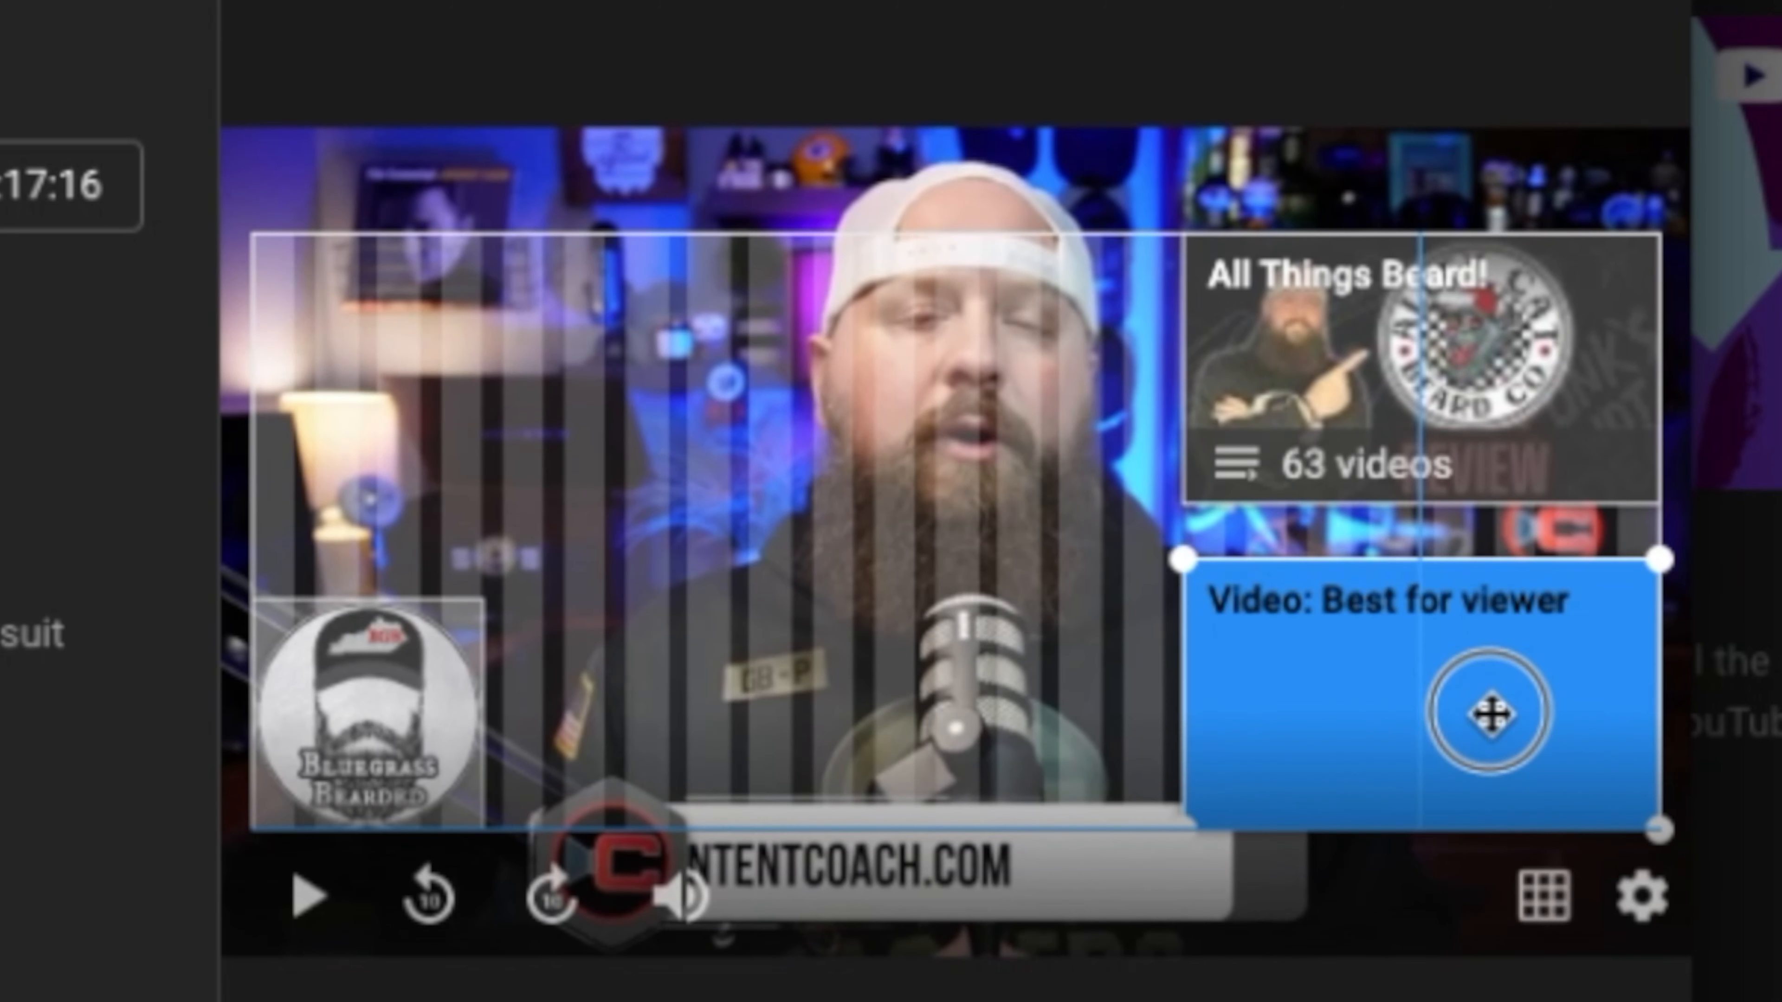
drag(422, 696, 385, 254)
drag(410, 350, 381, 793)
drag(1451, 748, 438, 279)
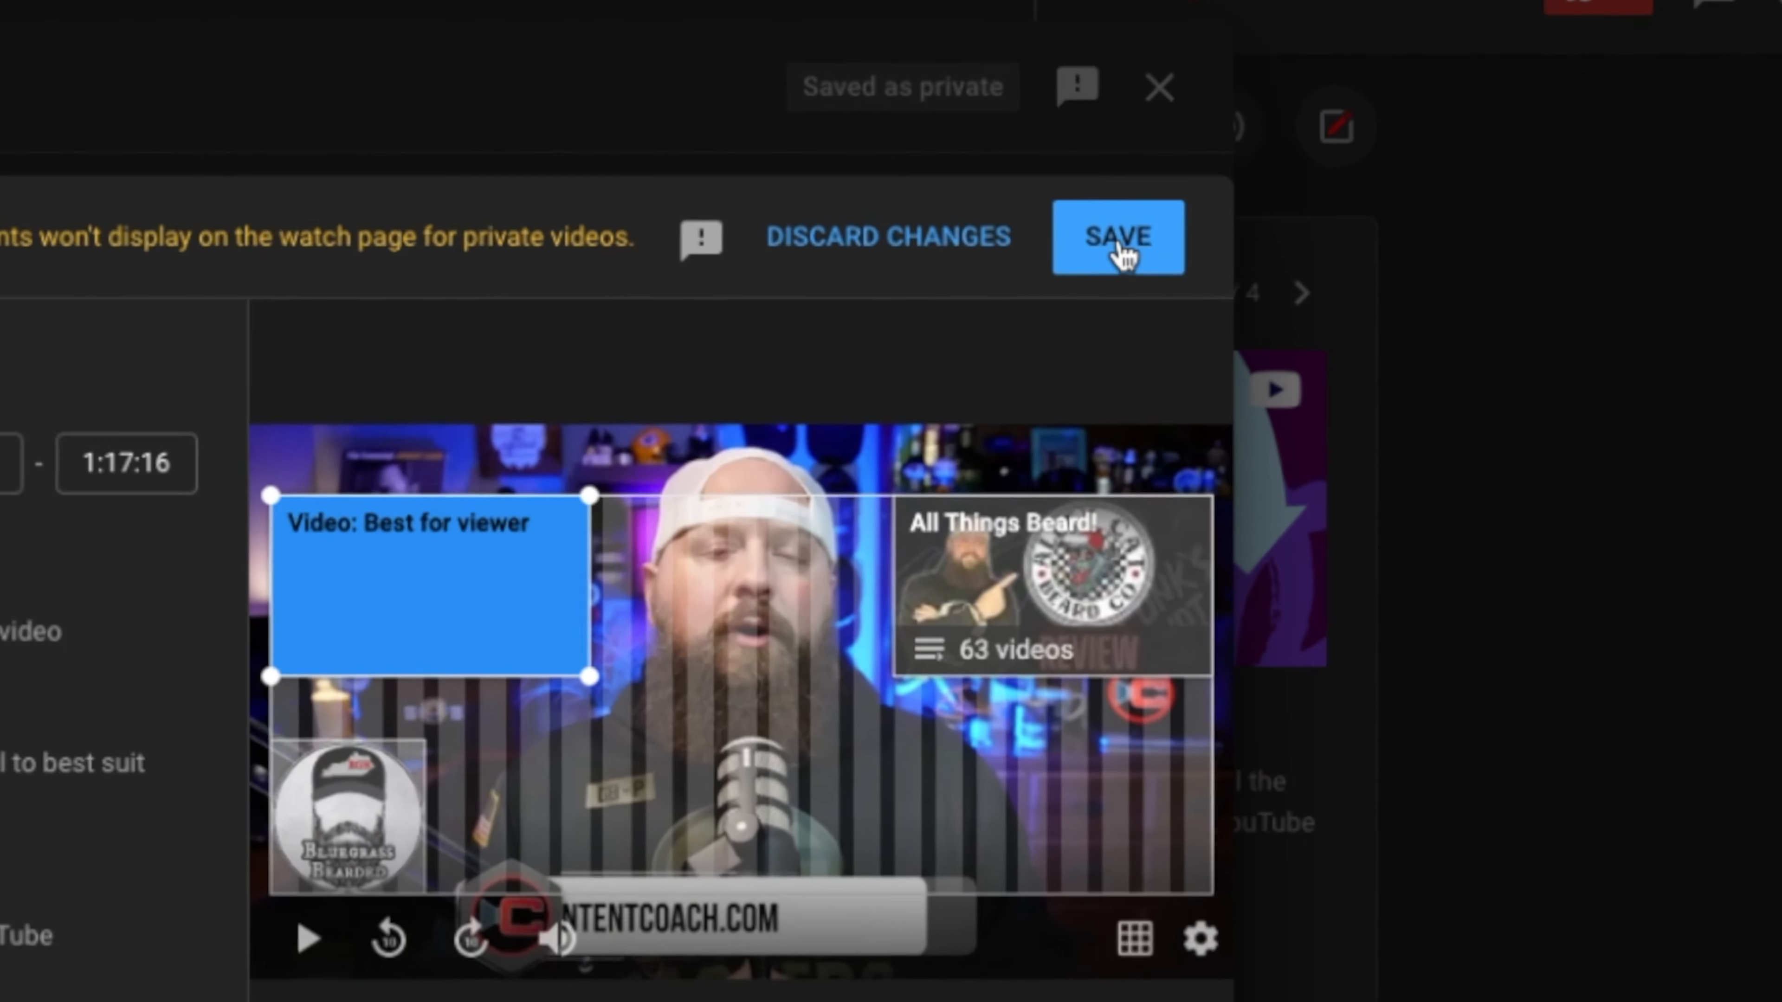
click(1295, 196)
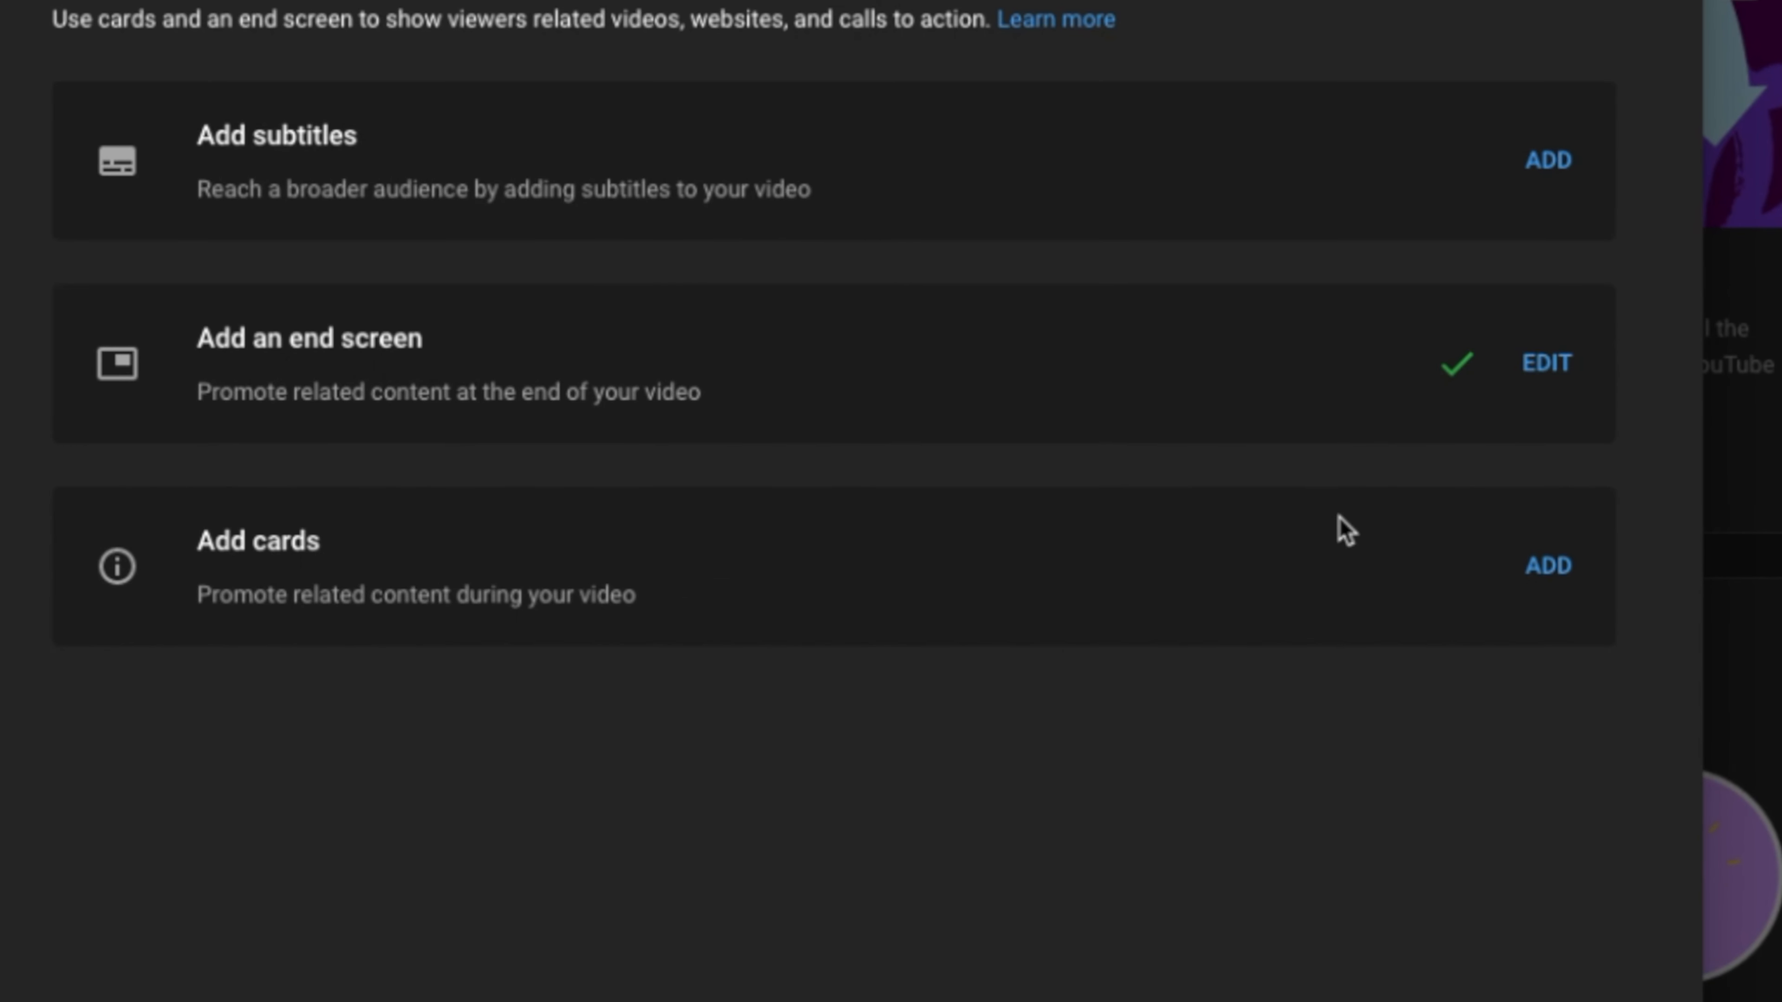
- Add a video card at 0:56:02 that promotes the "Artius Man Barbershop Candle!" video
click(1550, 567)
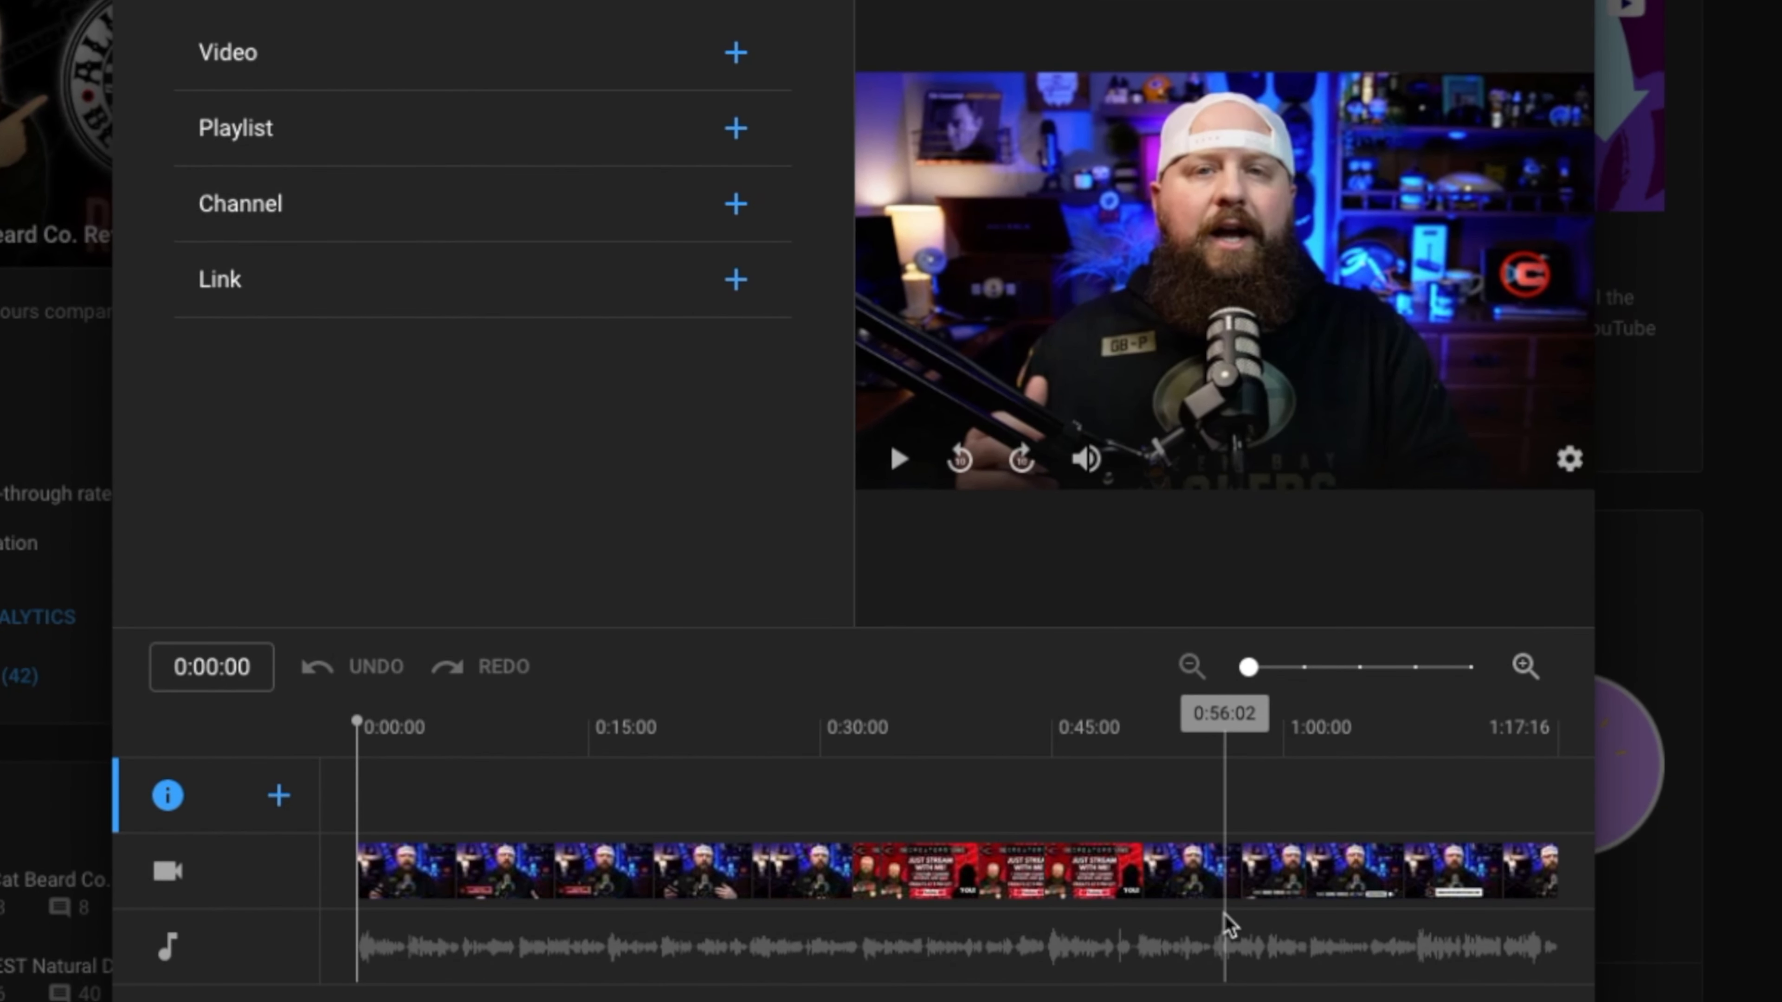
click(1224, 919)
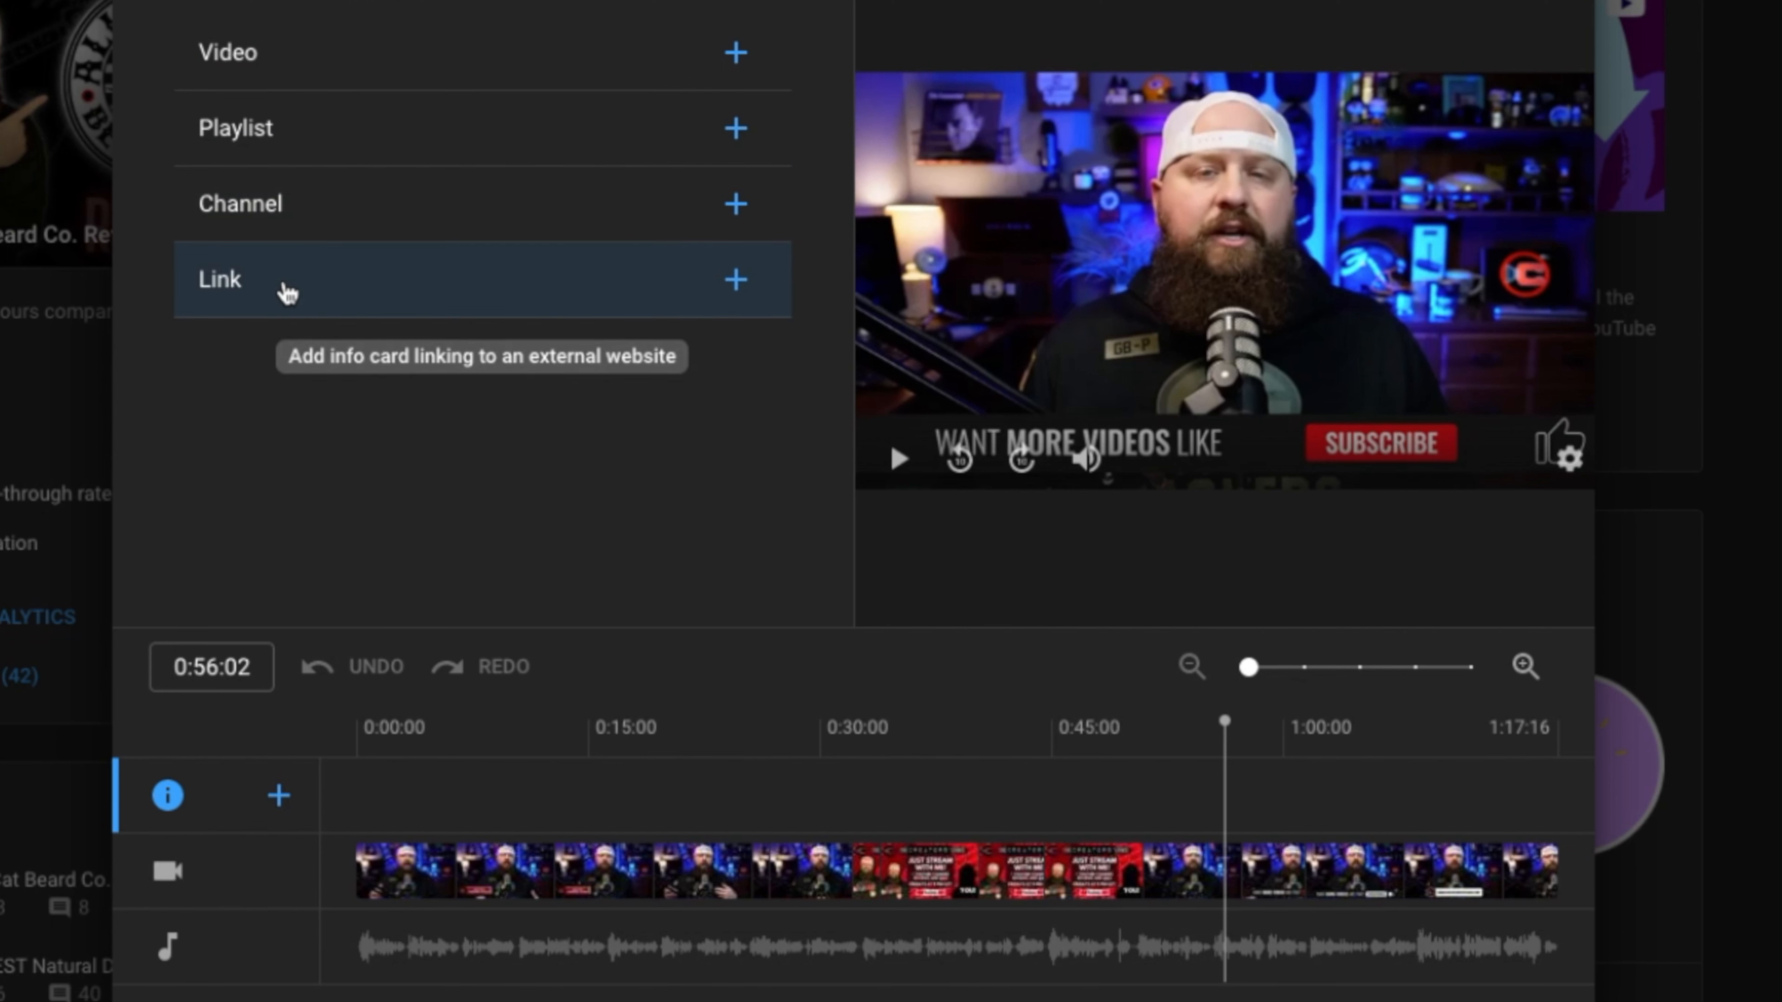
click(296, 67)
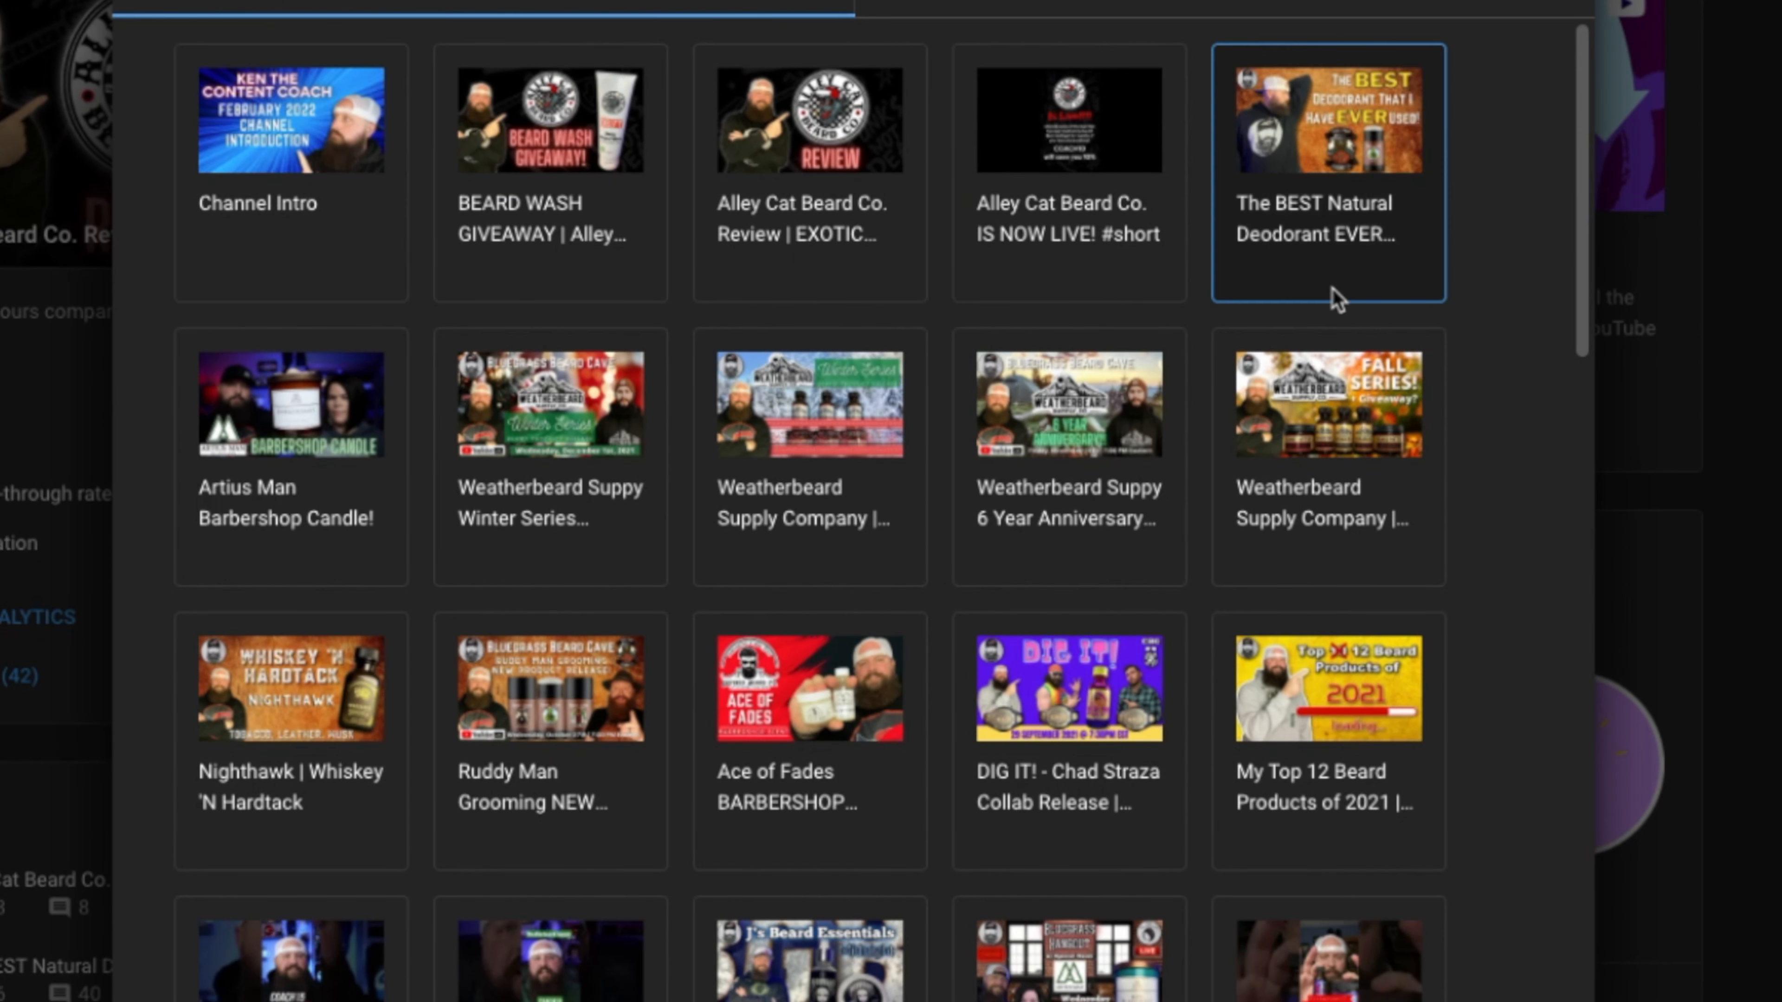
click(310, 518)
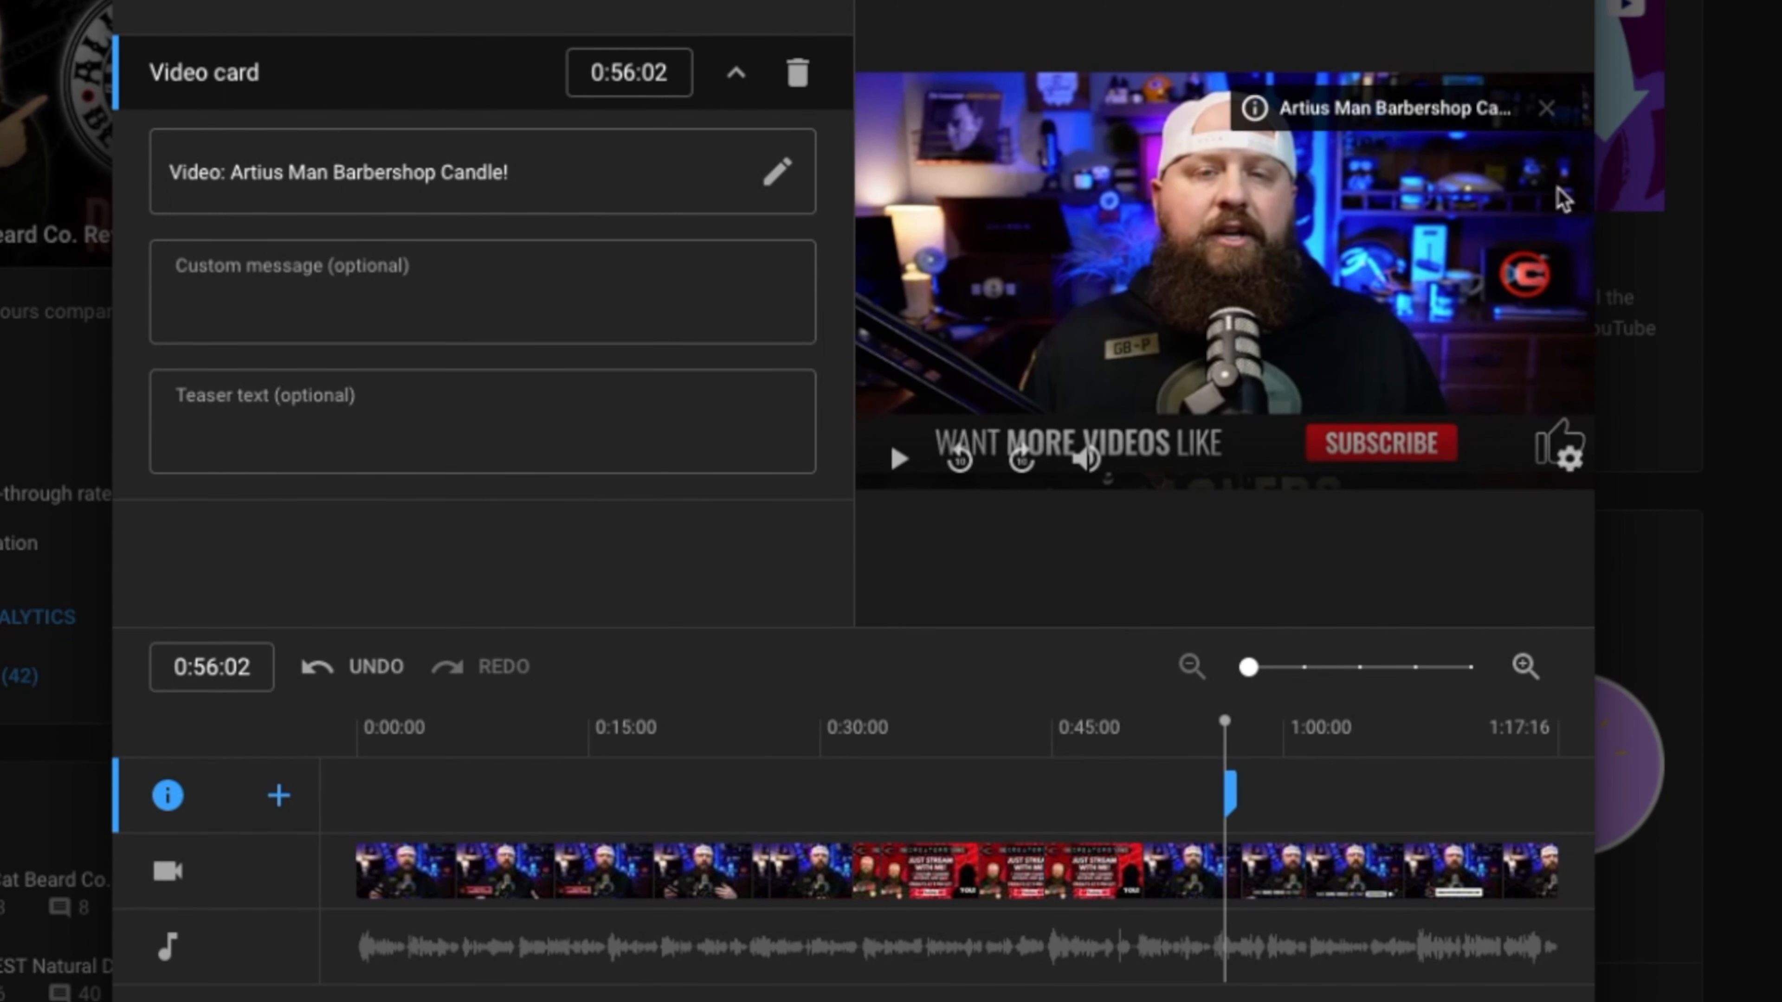
- Preview the card in the video from shortly before its start point and save the cards
click(1184, 877)
key(space)
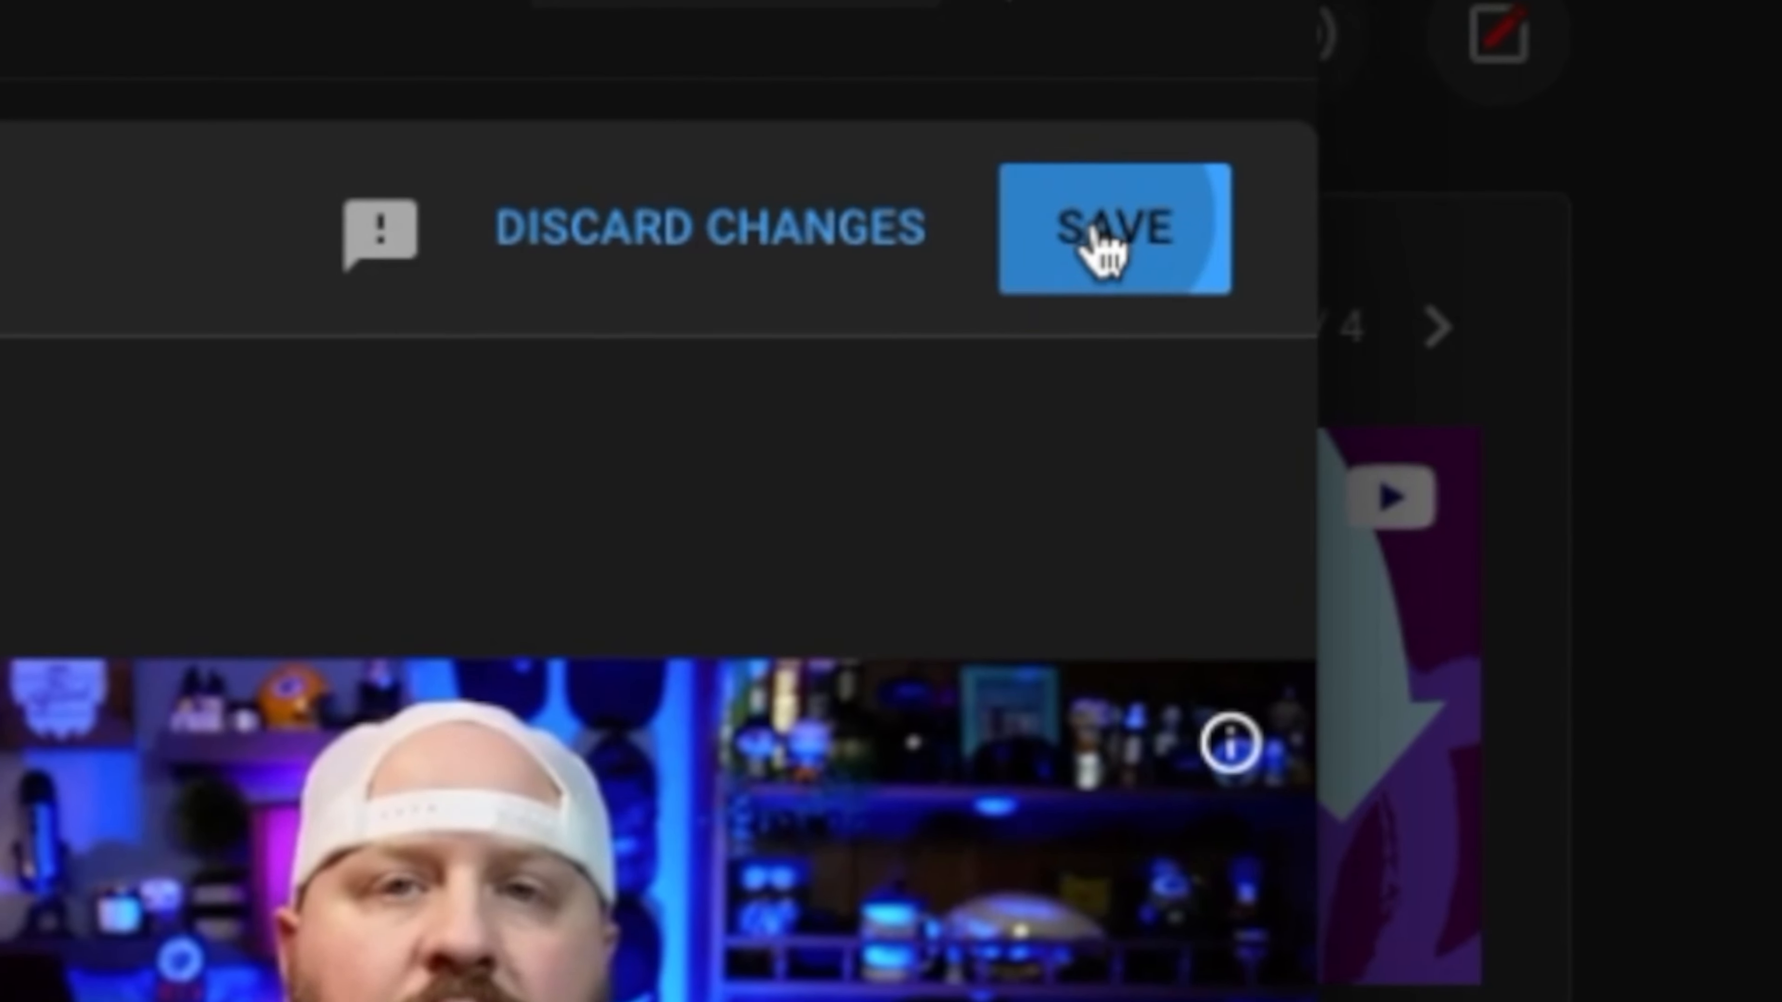
click(1290, 195)
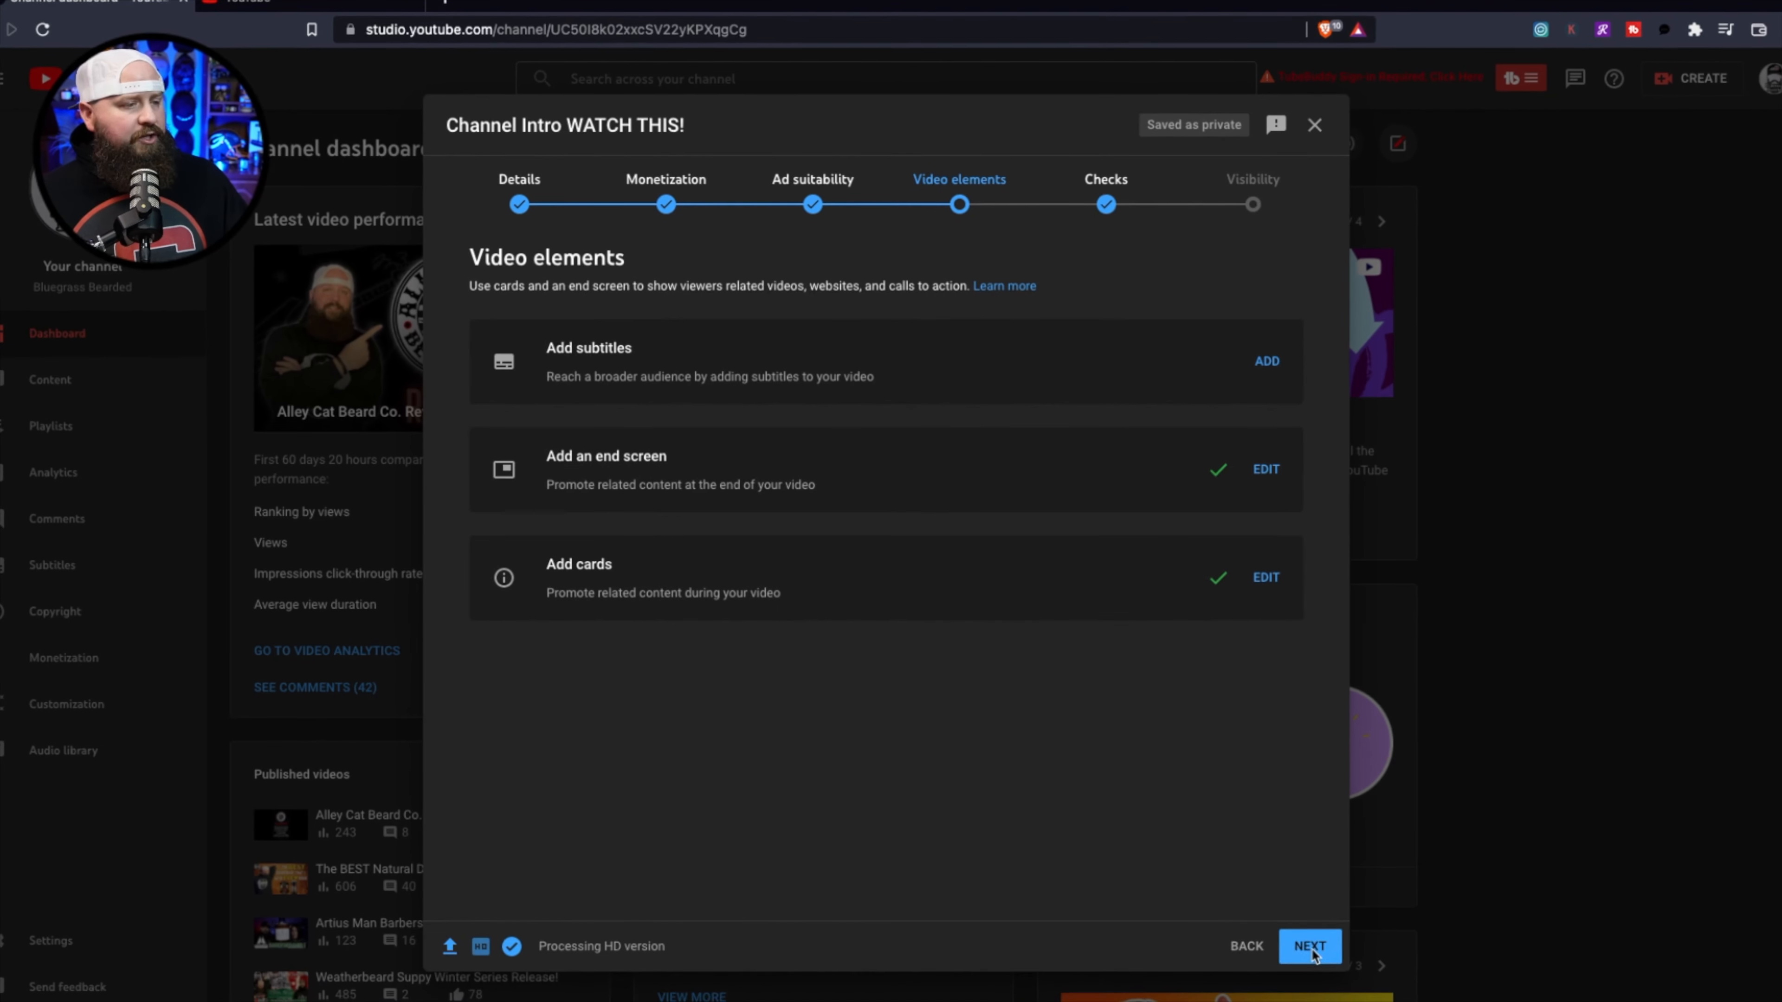
- Continue through the checks to the visibility stage and set the video's visibility to Private
click(1311, 948)
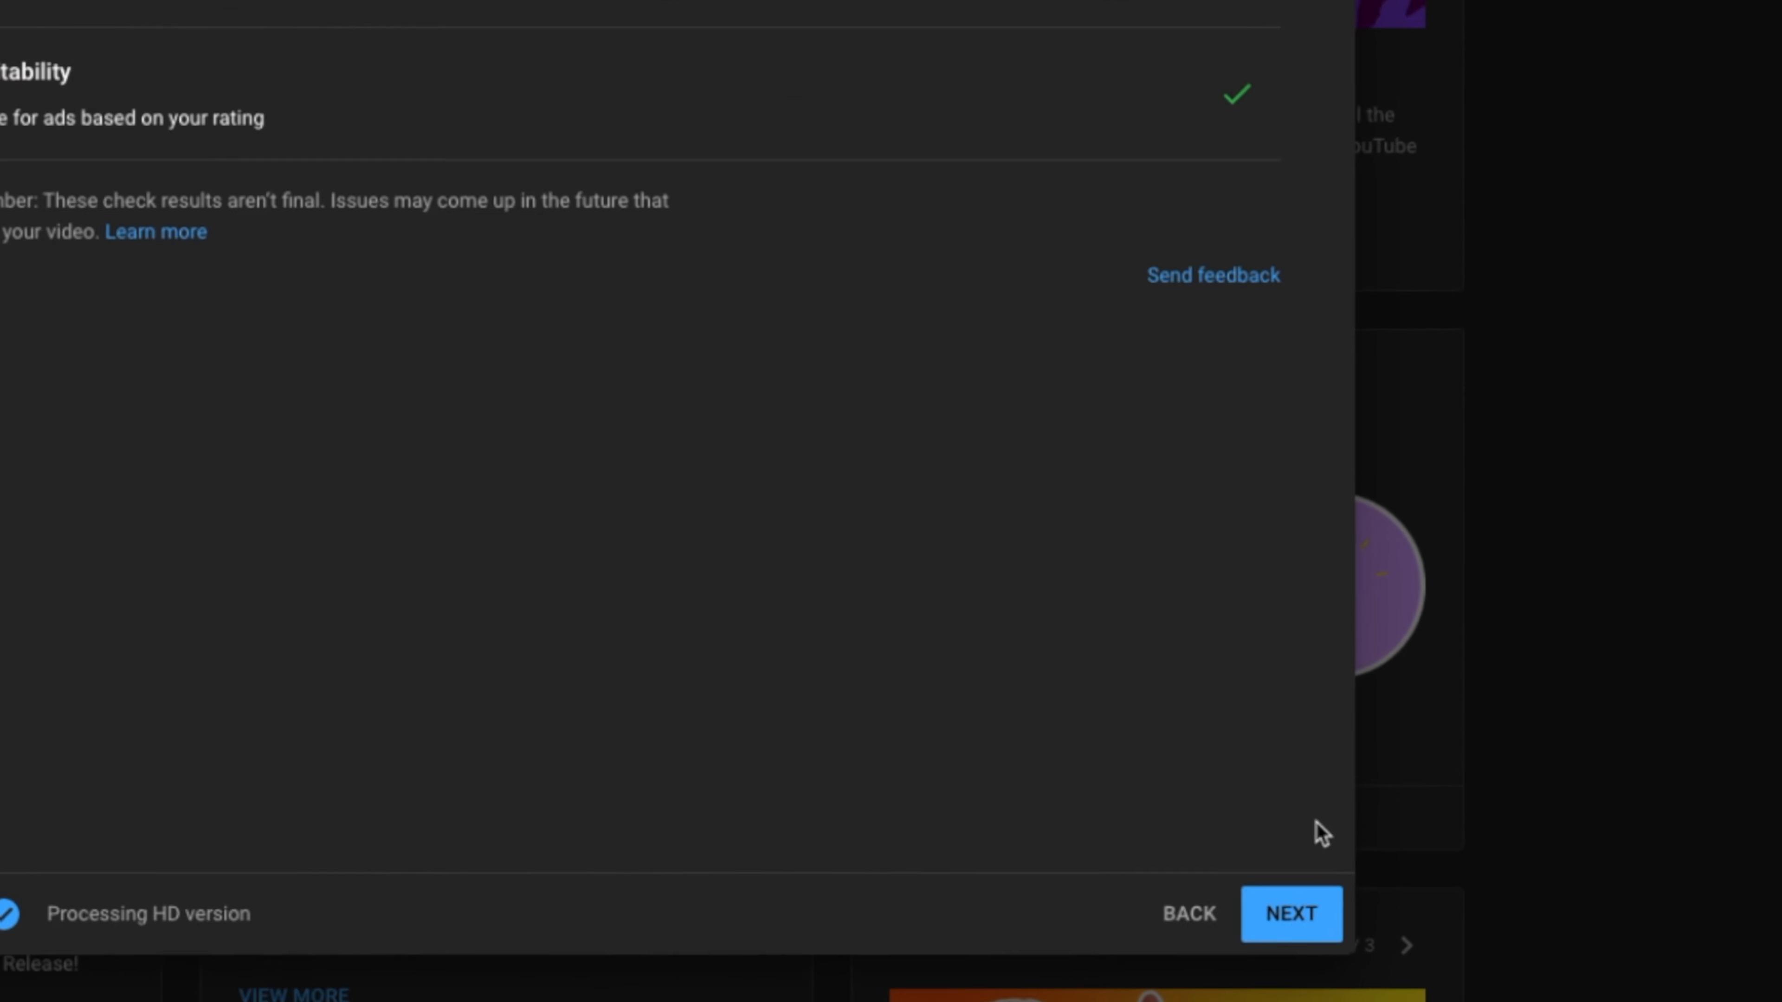
click(1260, 831)
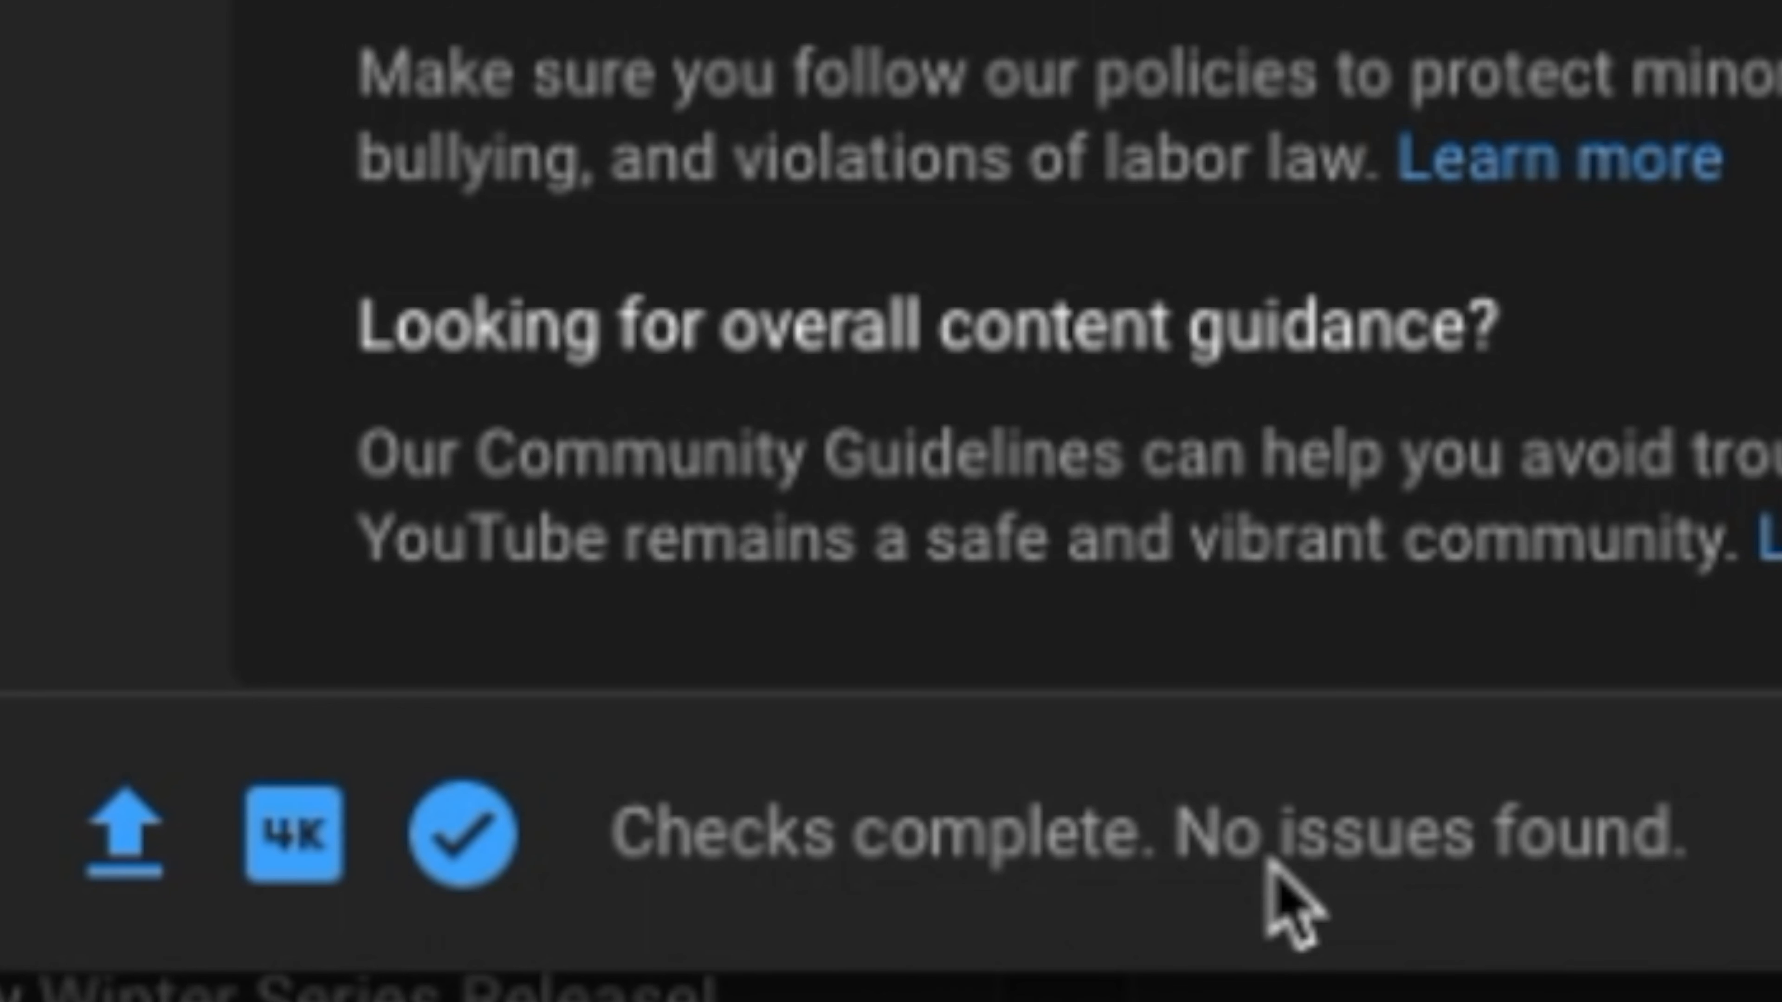
mouse_move(261, 871)
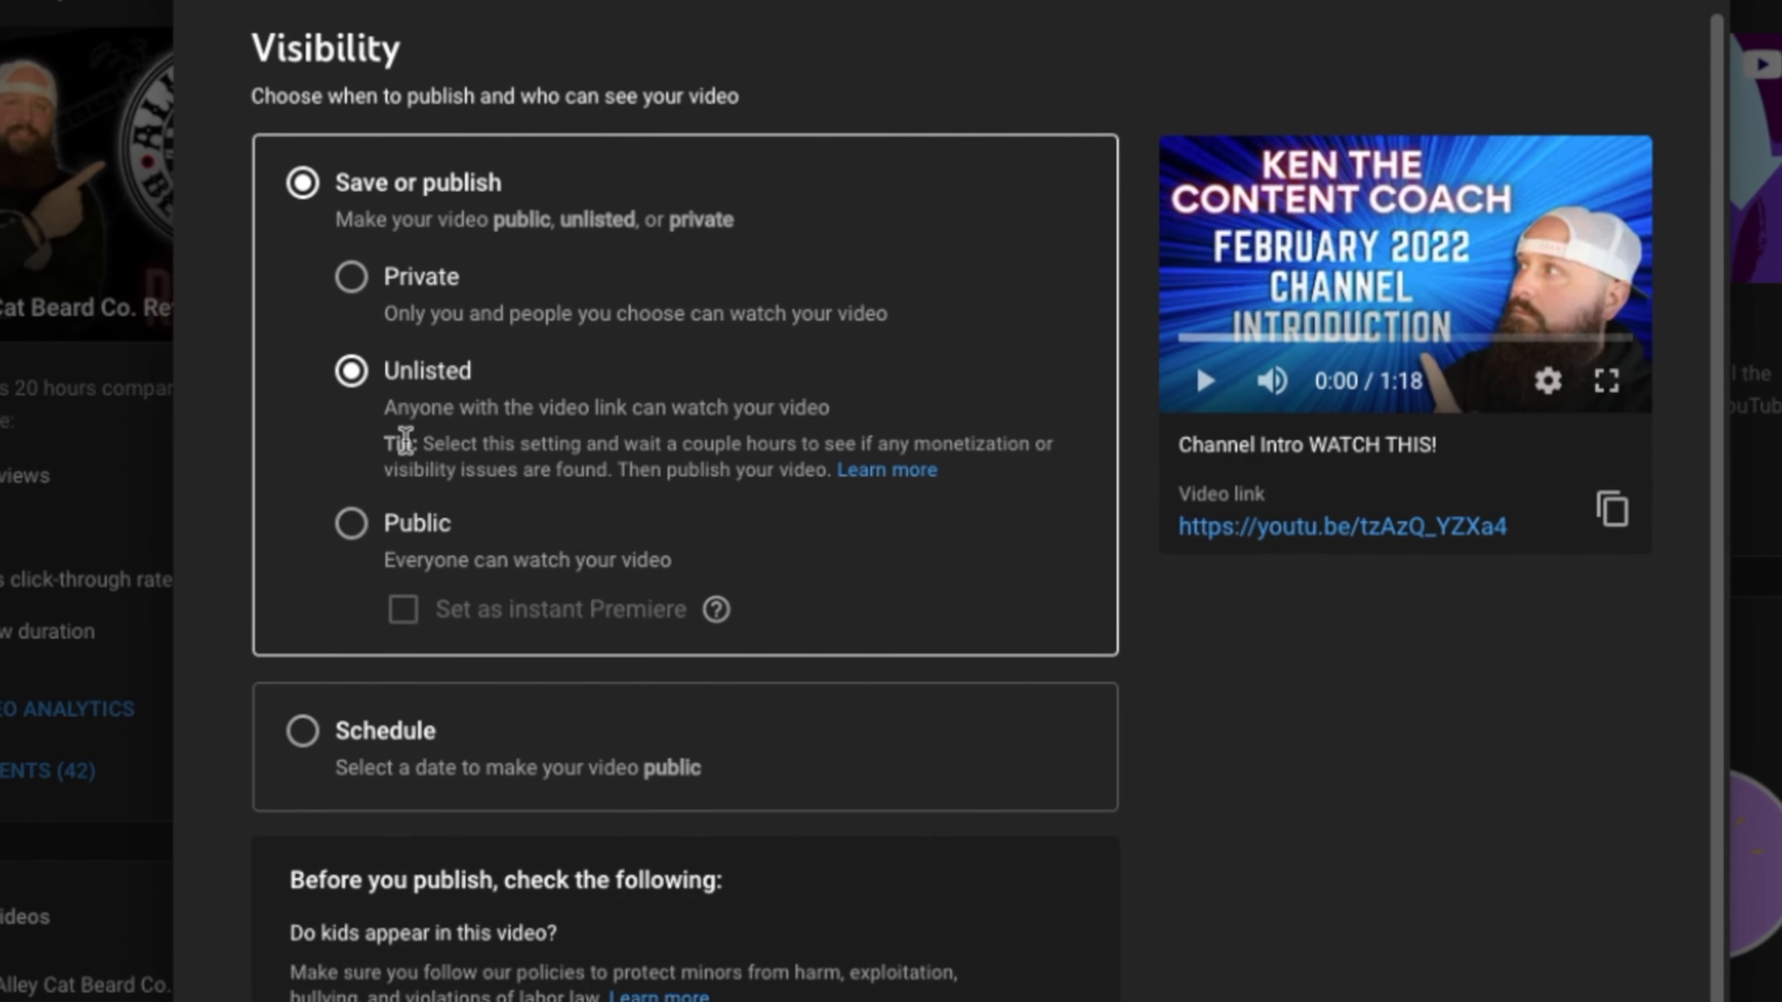
click(349, 280)
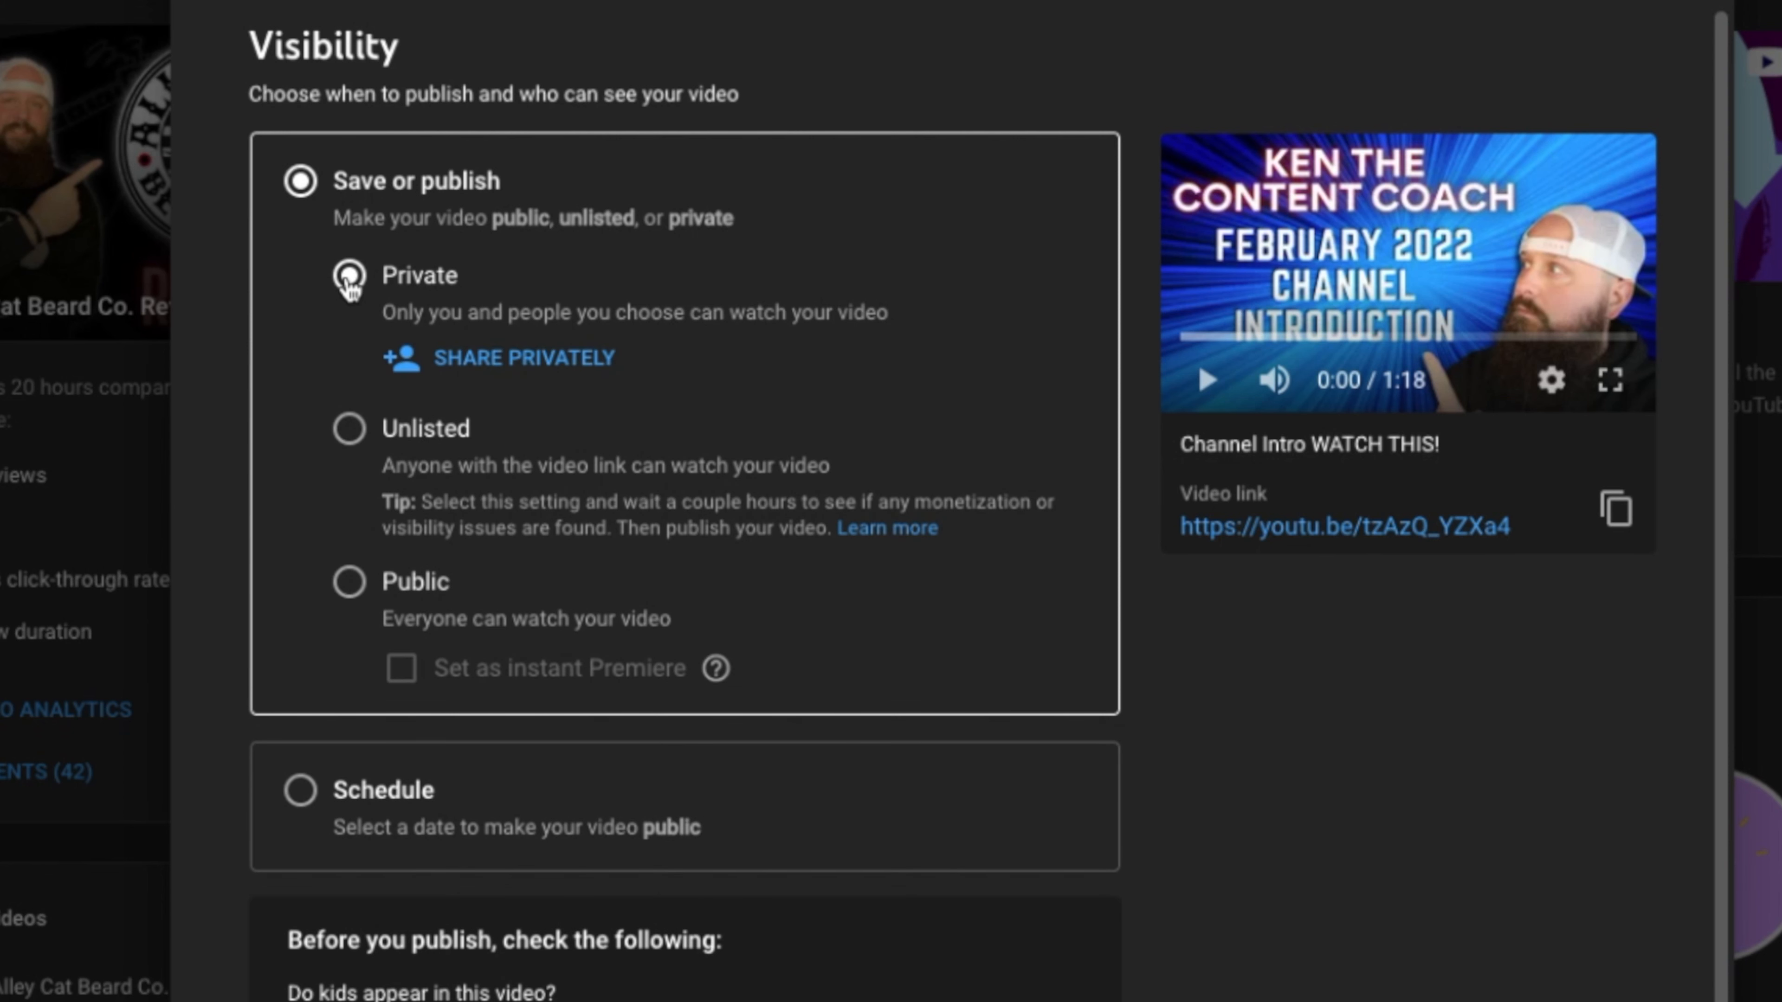
- Try the Unlisted and Public visibility options for the video
click(346, 441)
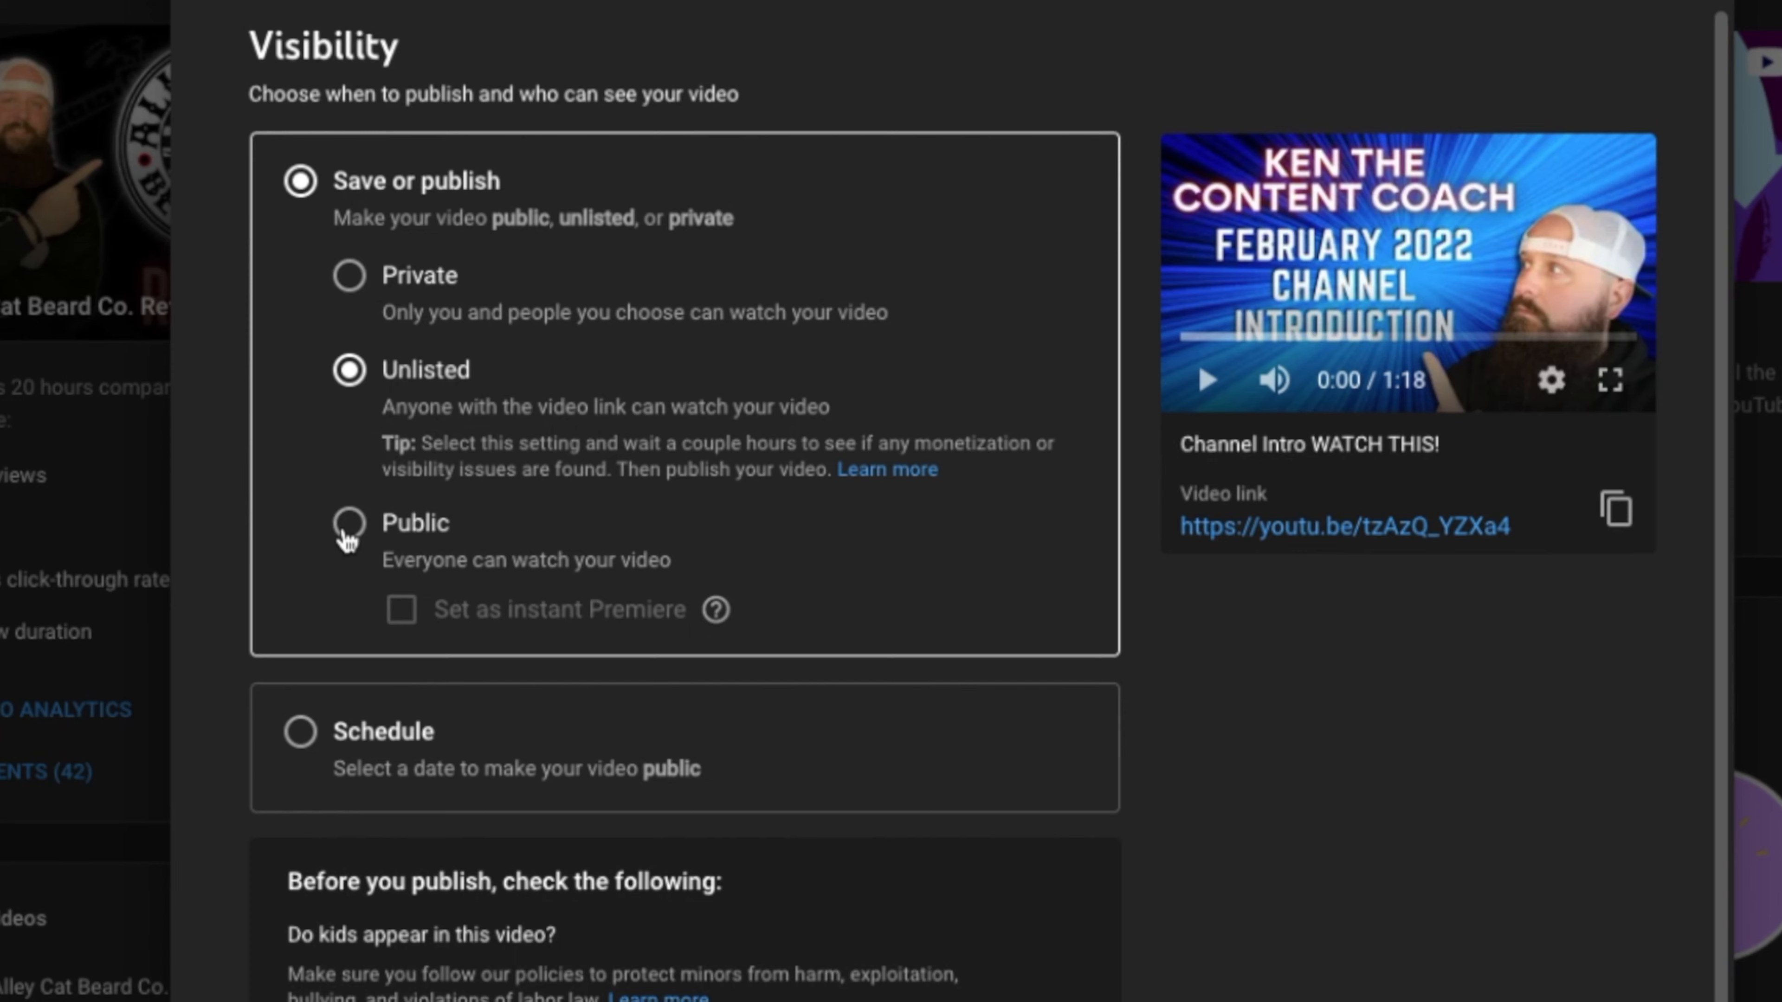
click(347, 537)
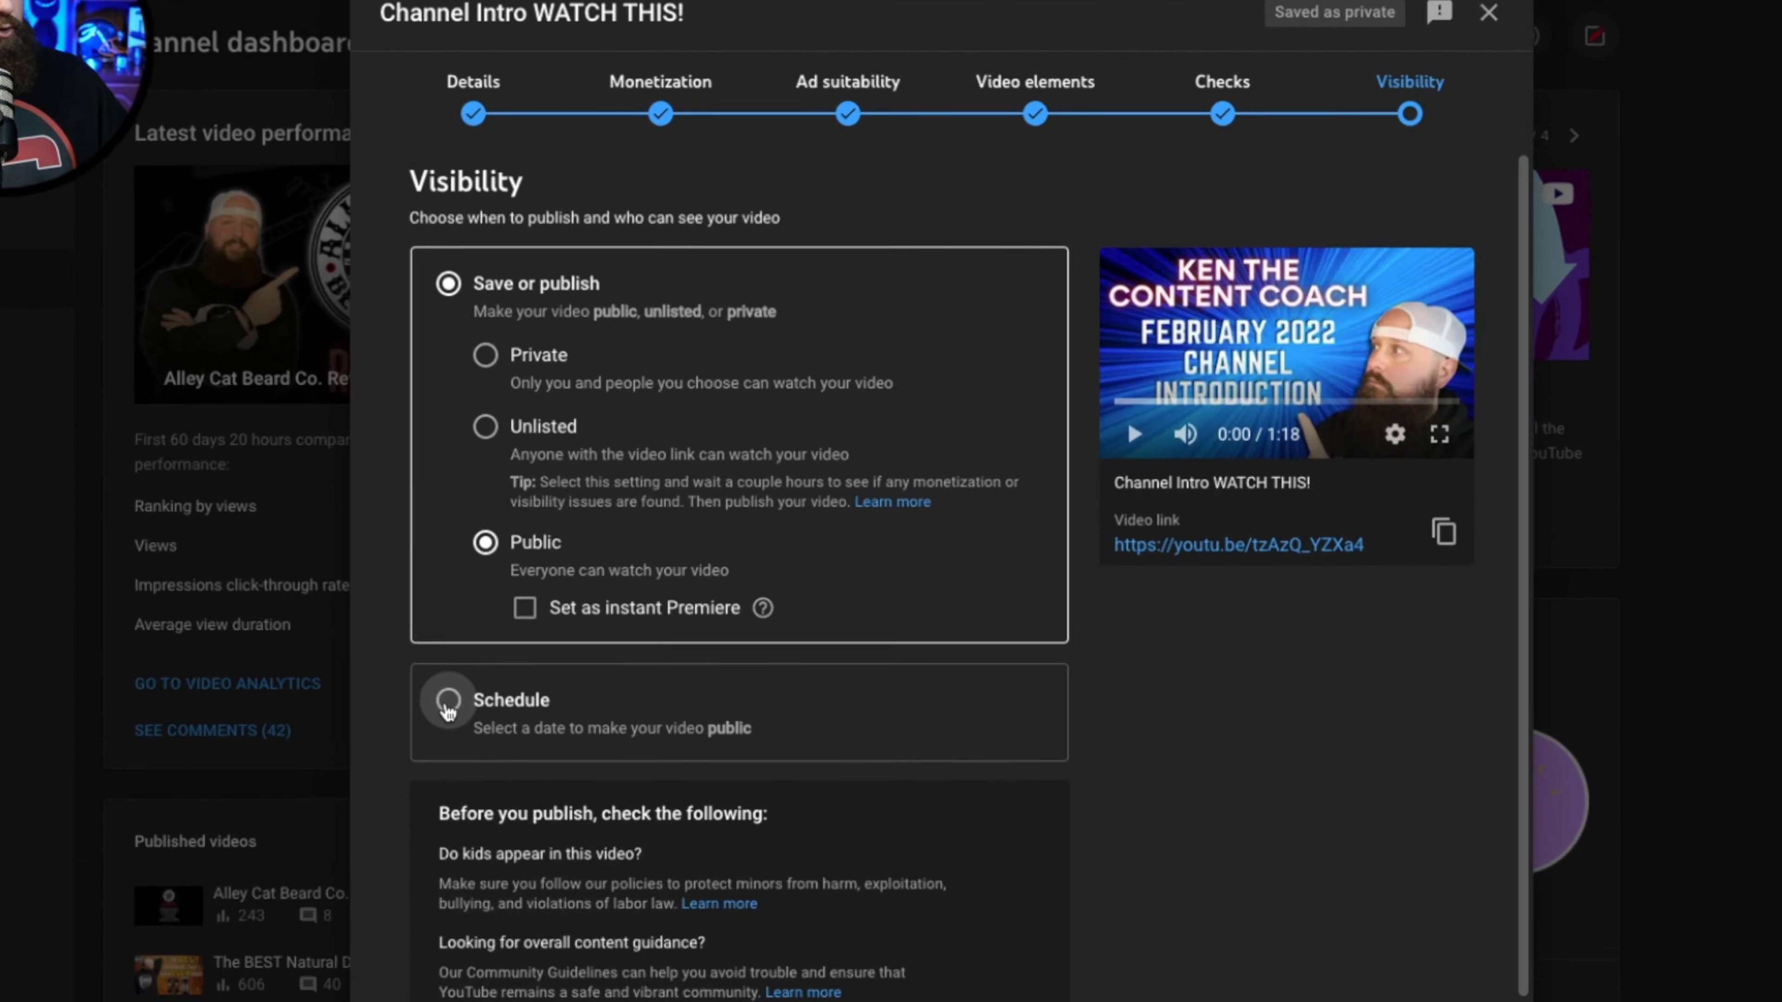
- Schedule the video to go public on Mar 5, 2022 at 9:45 AM and close the confirmation
click(500, 663)
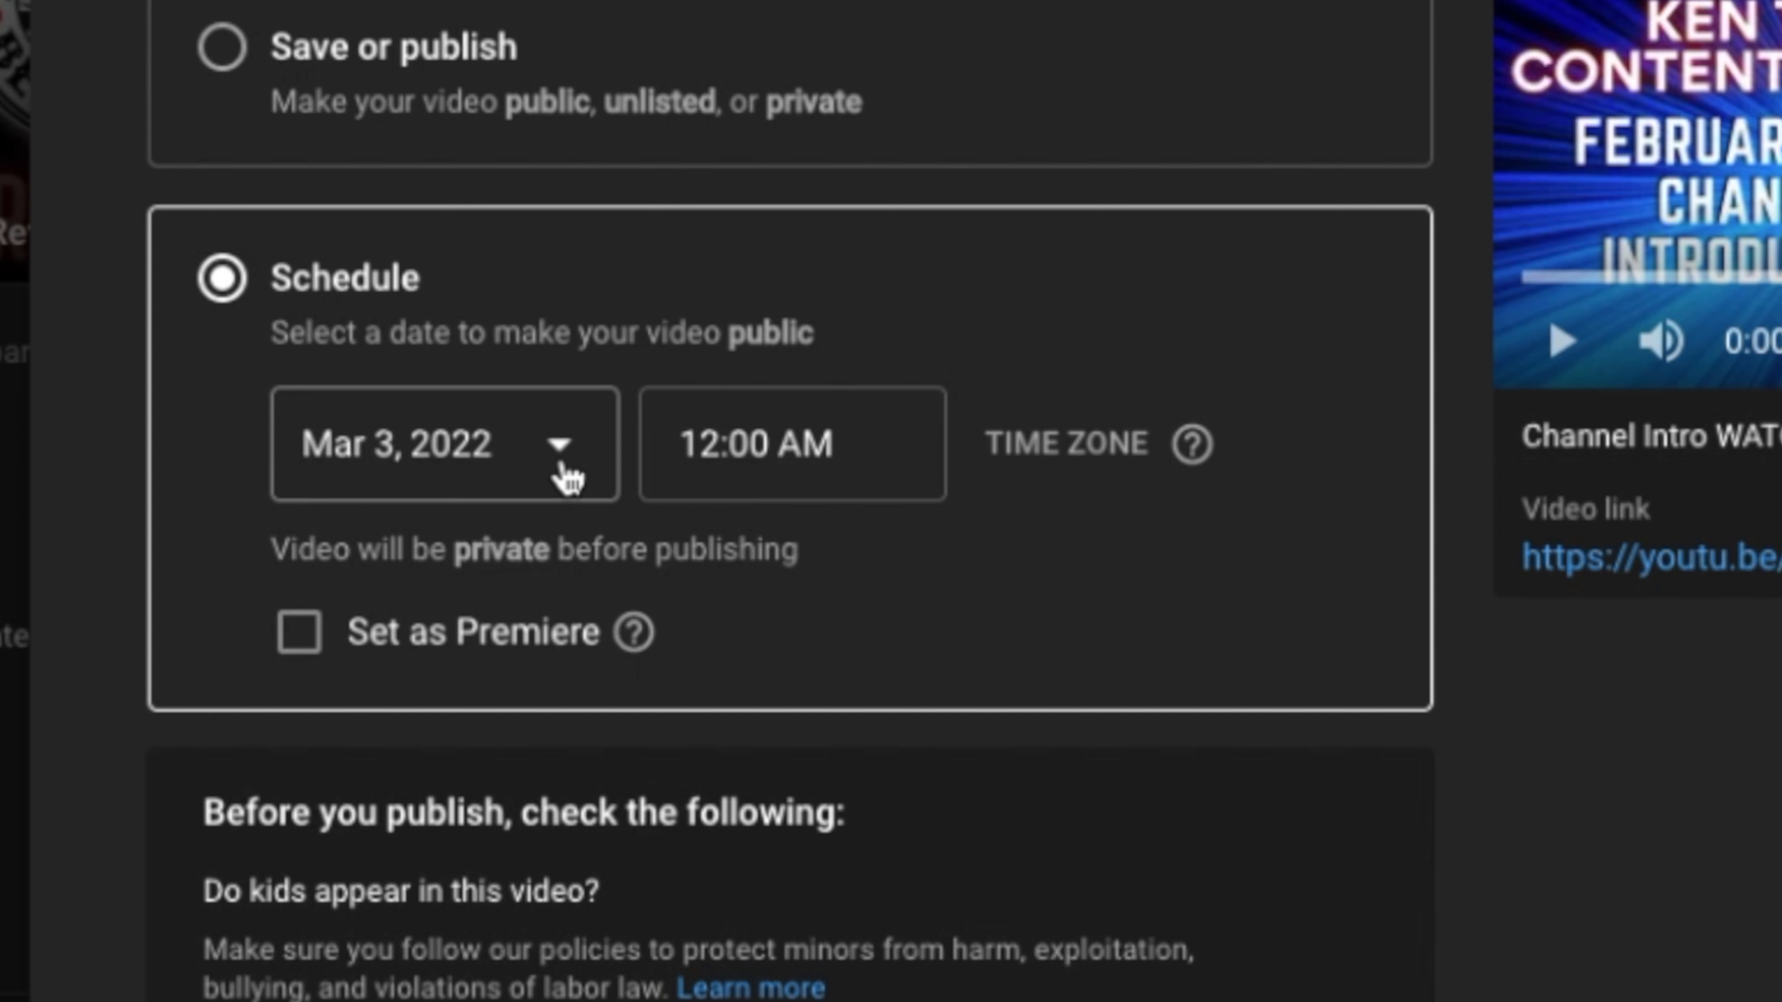
click(582, 474)
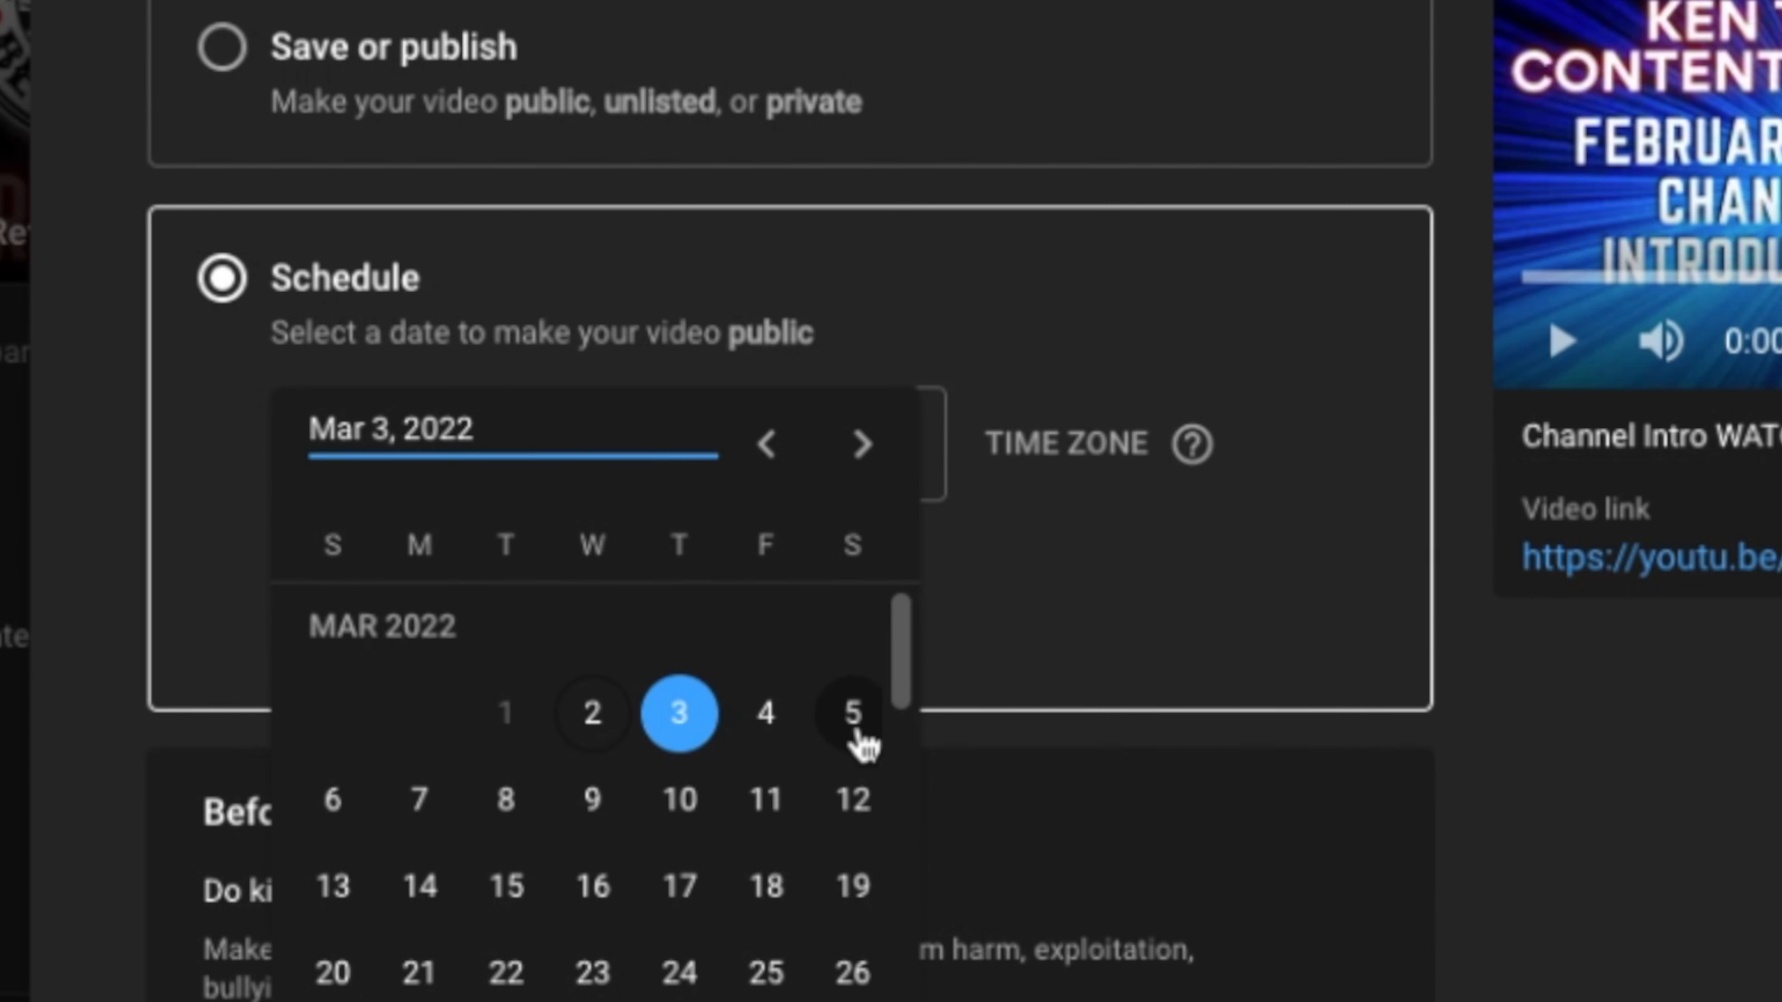
click(853, 713)
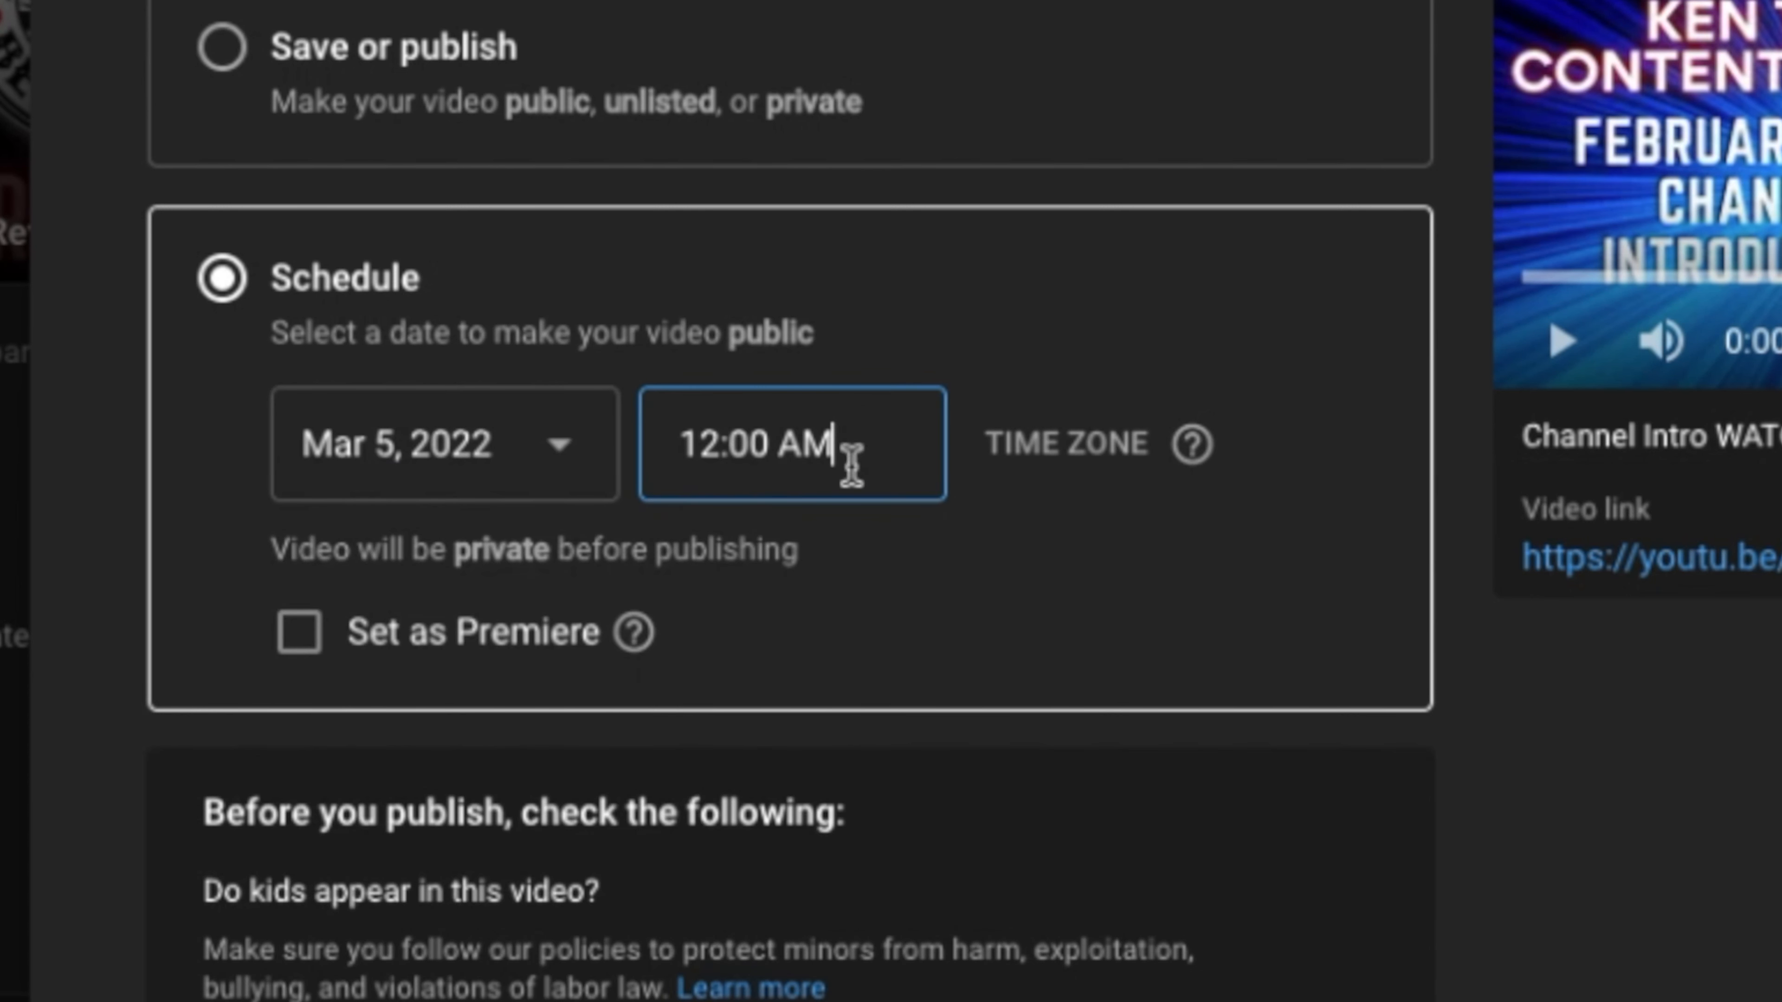
click(842, 453)
scroll(853, 793, down, 9)
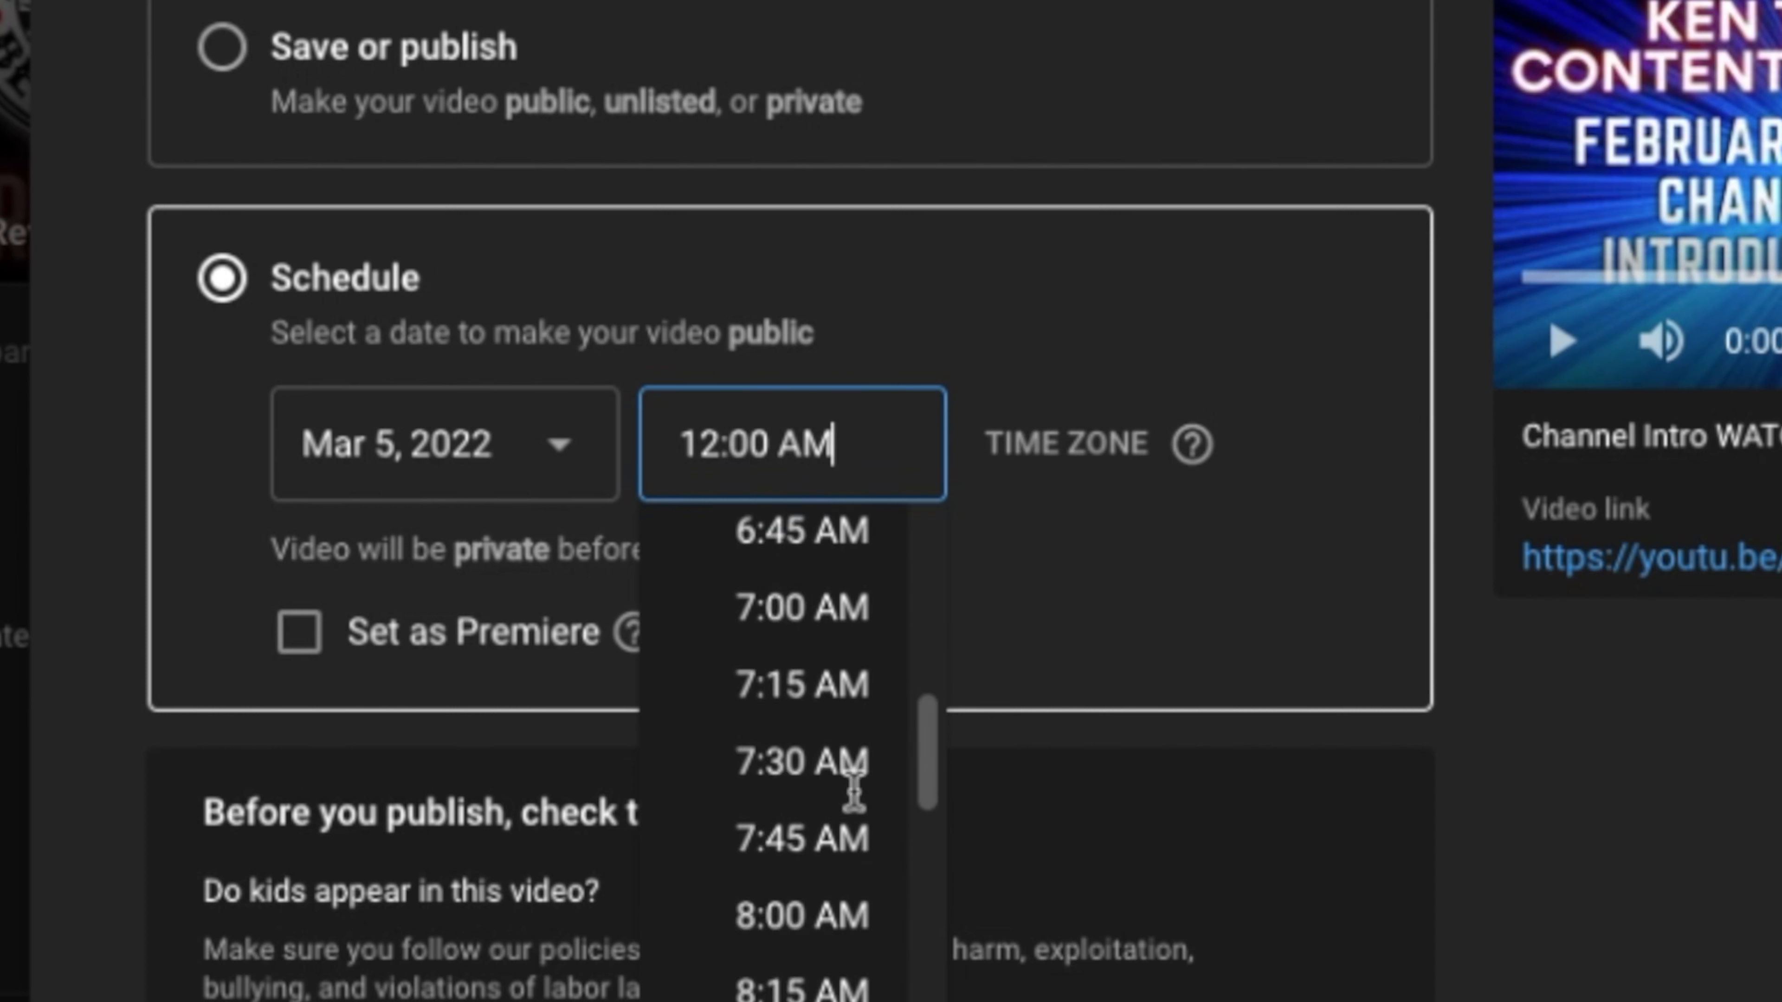
scroll(854, 793, down, 3)
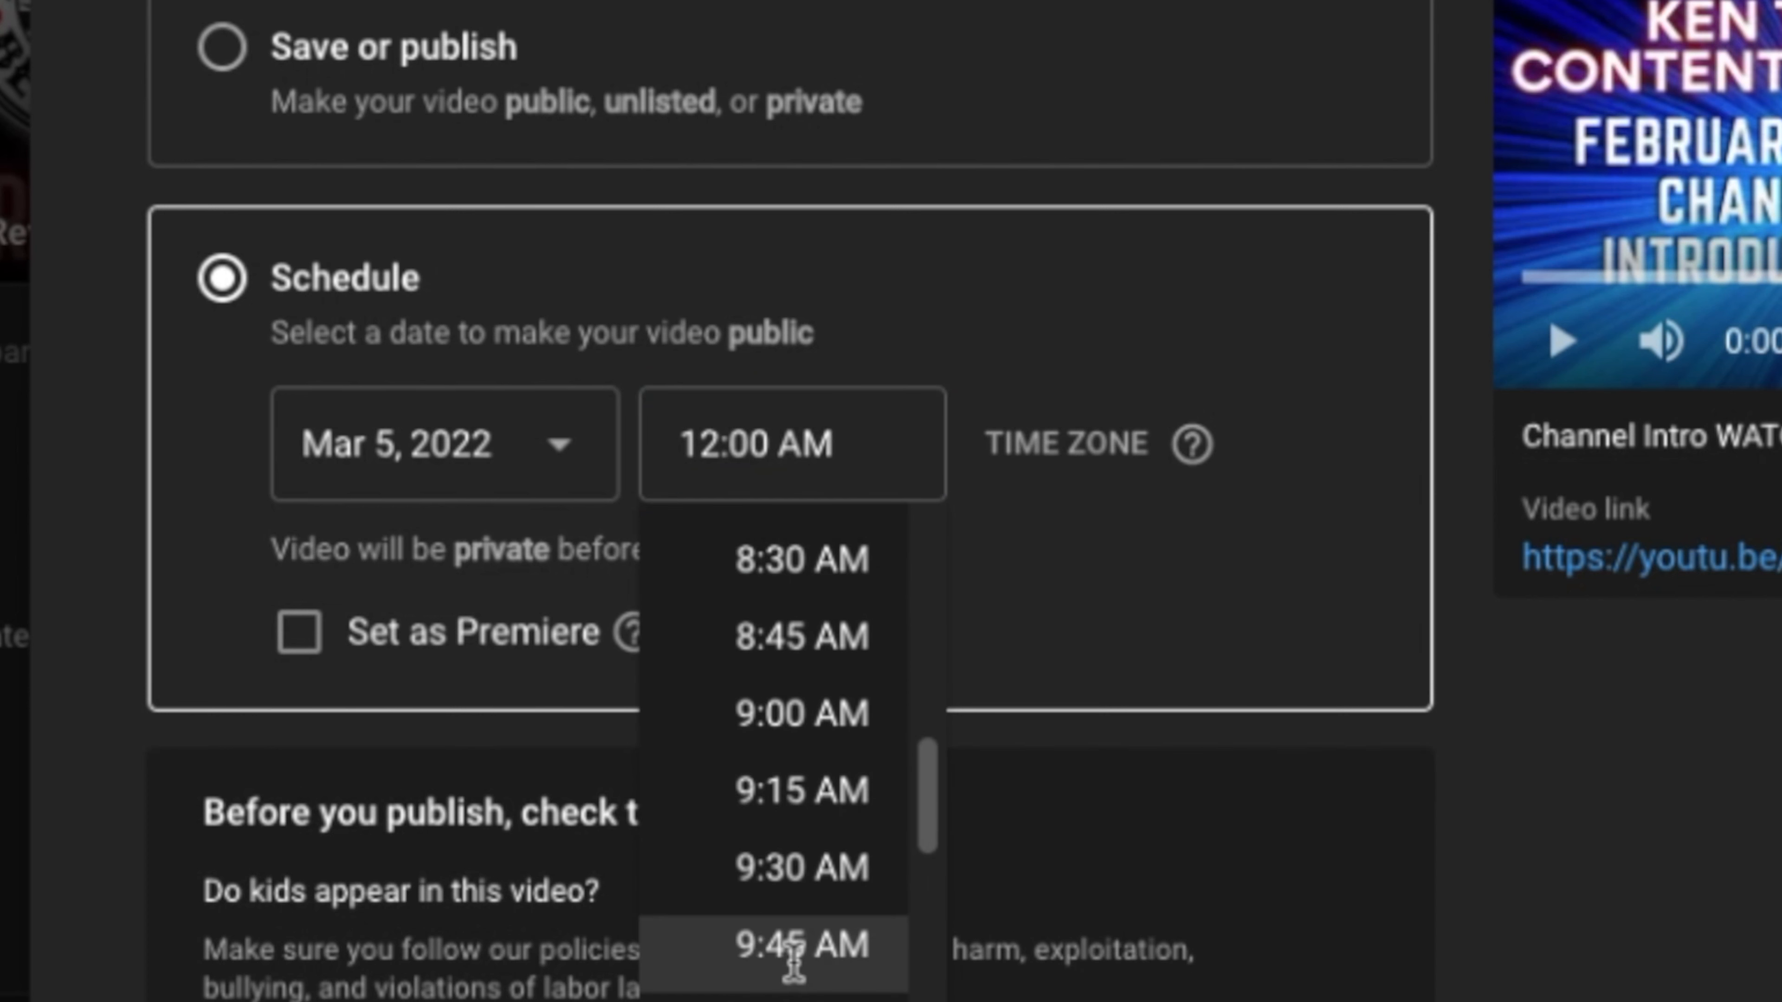
click(793, 963)
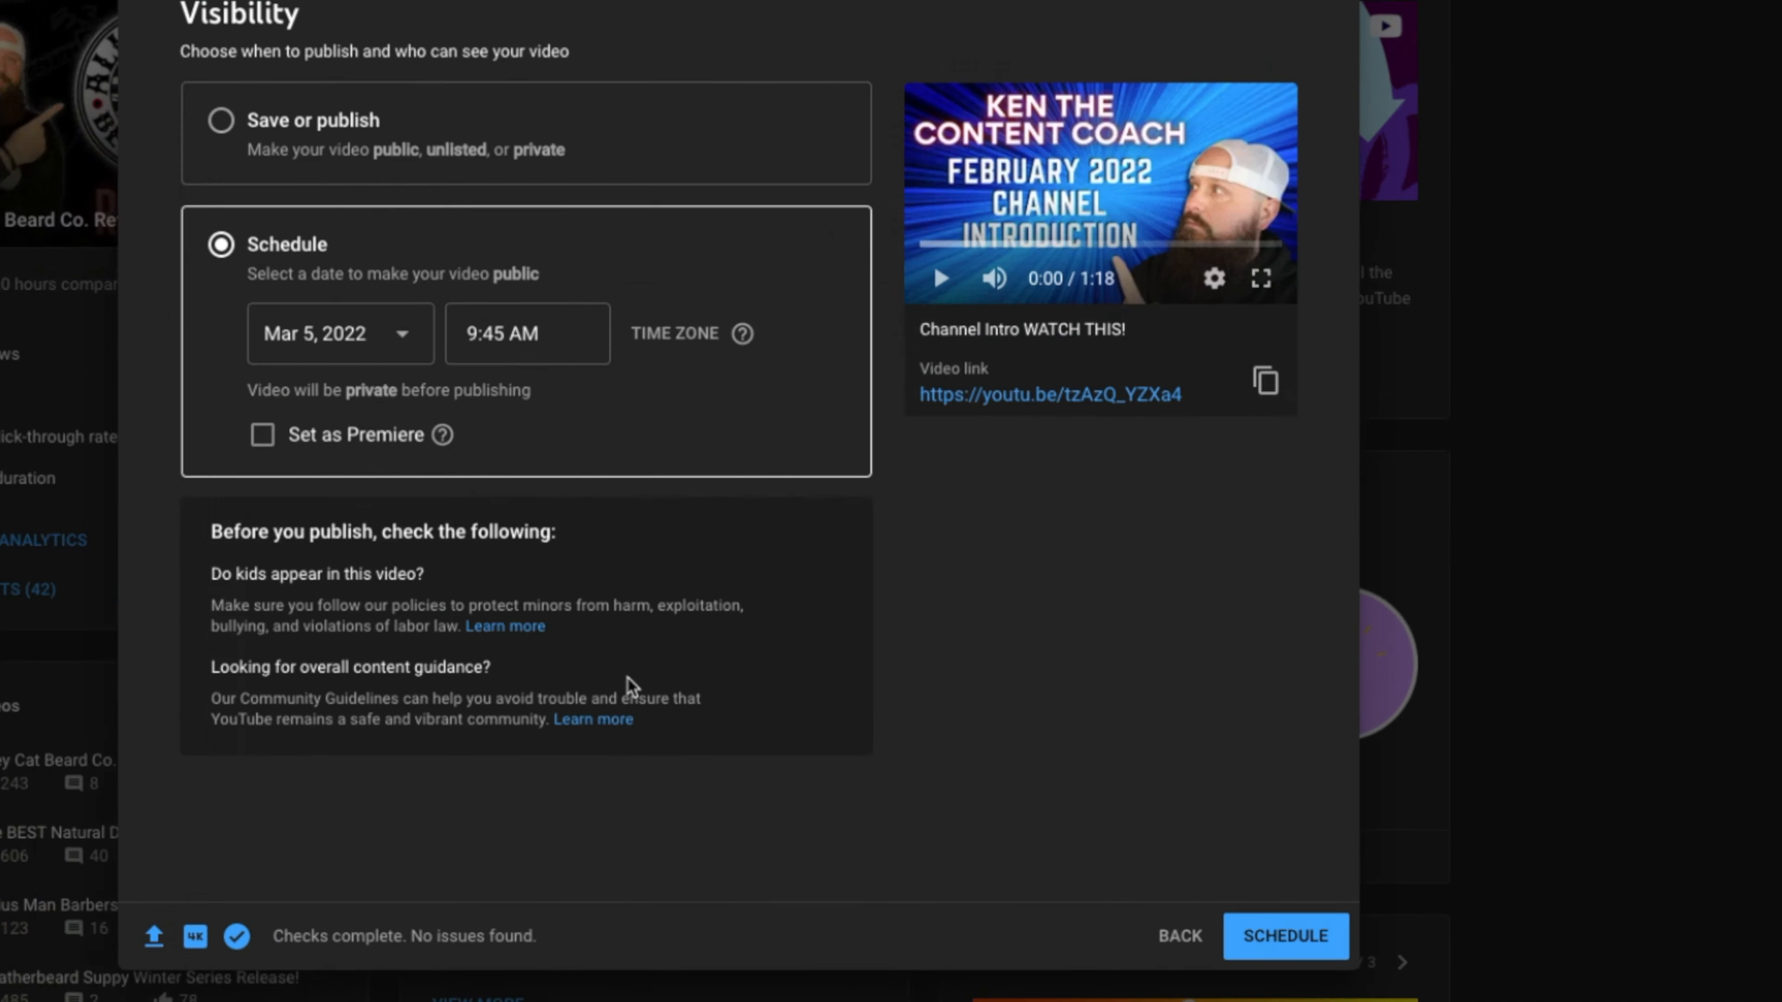
click(1095, 842)
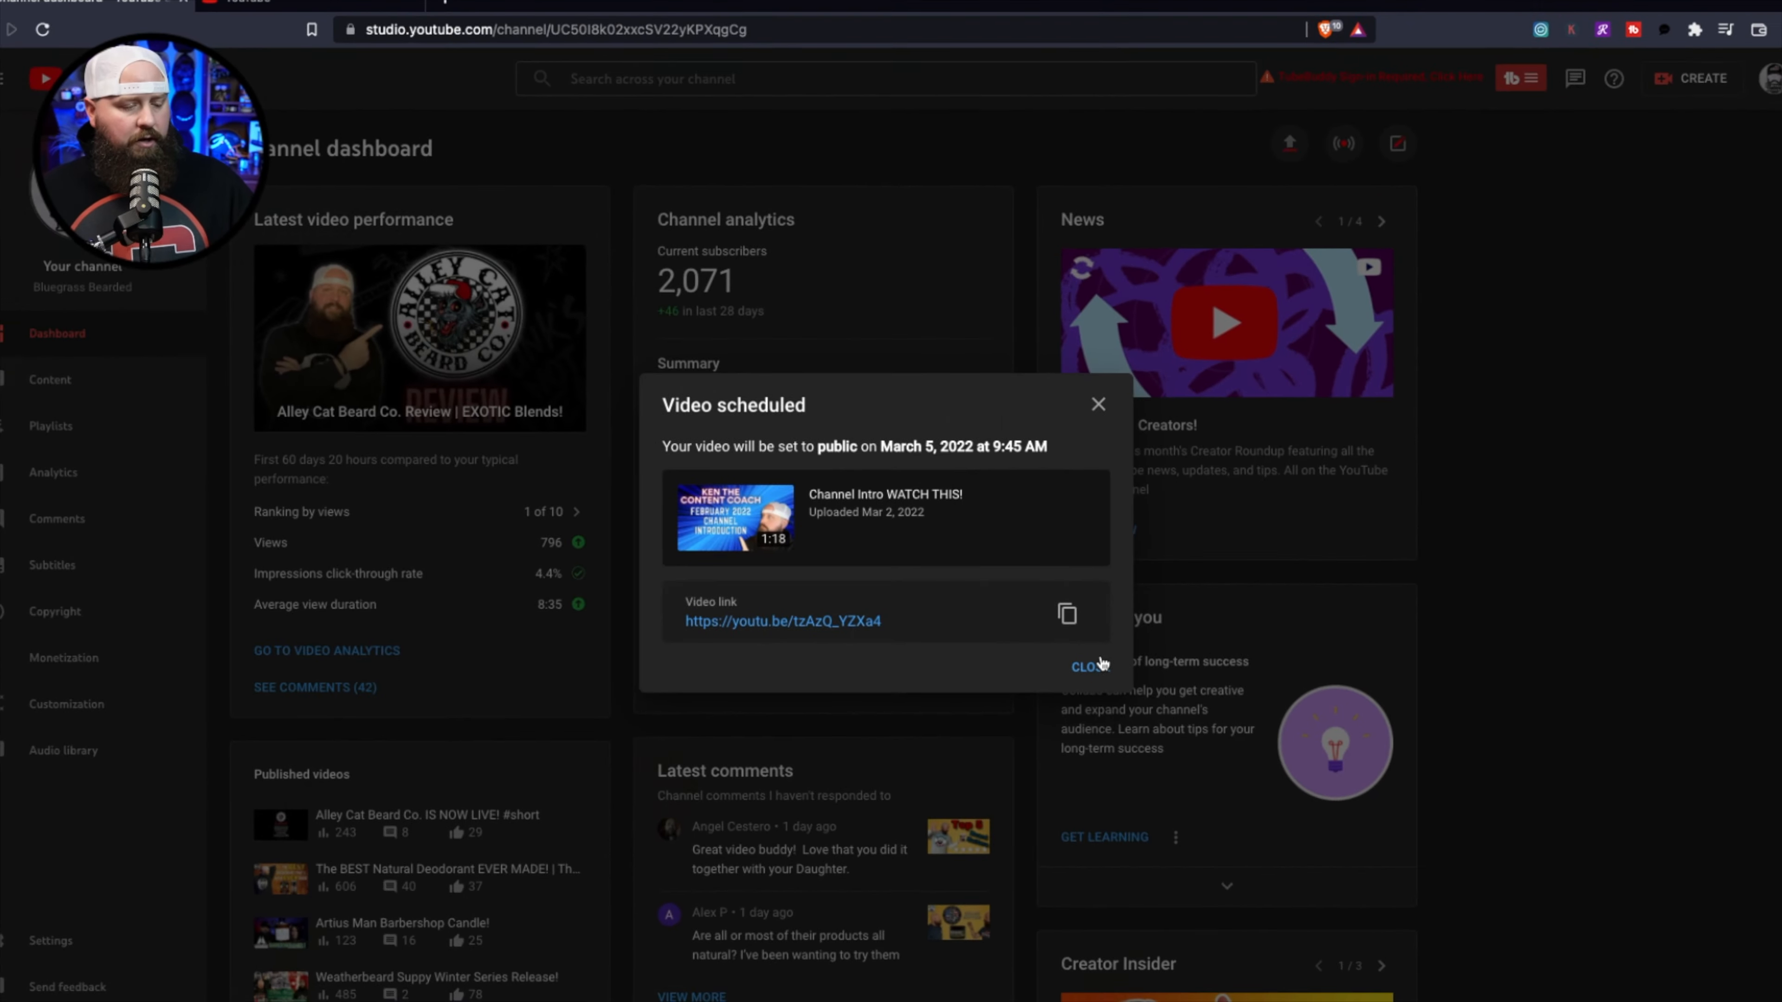
click(1561, 920)
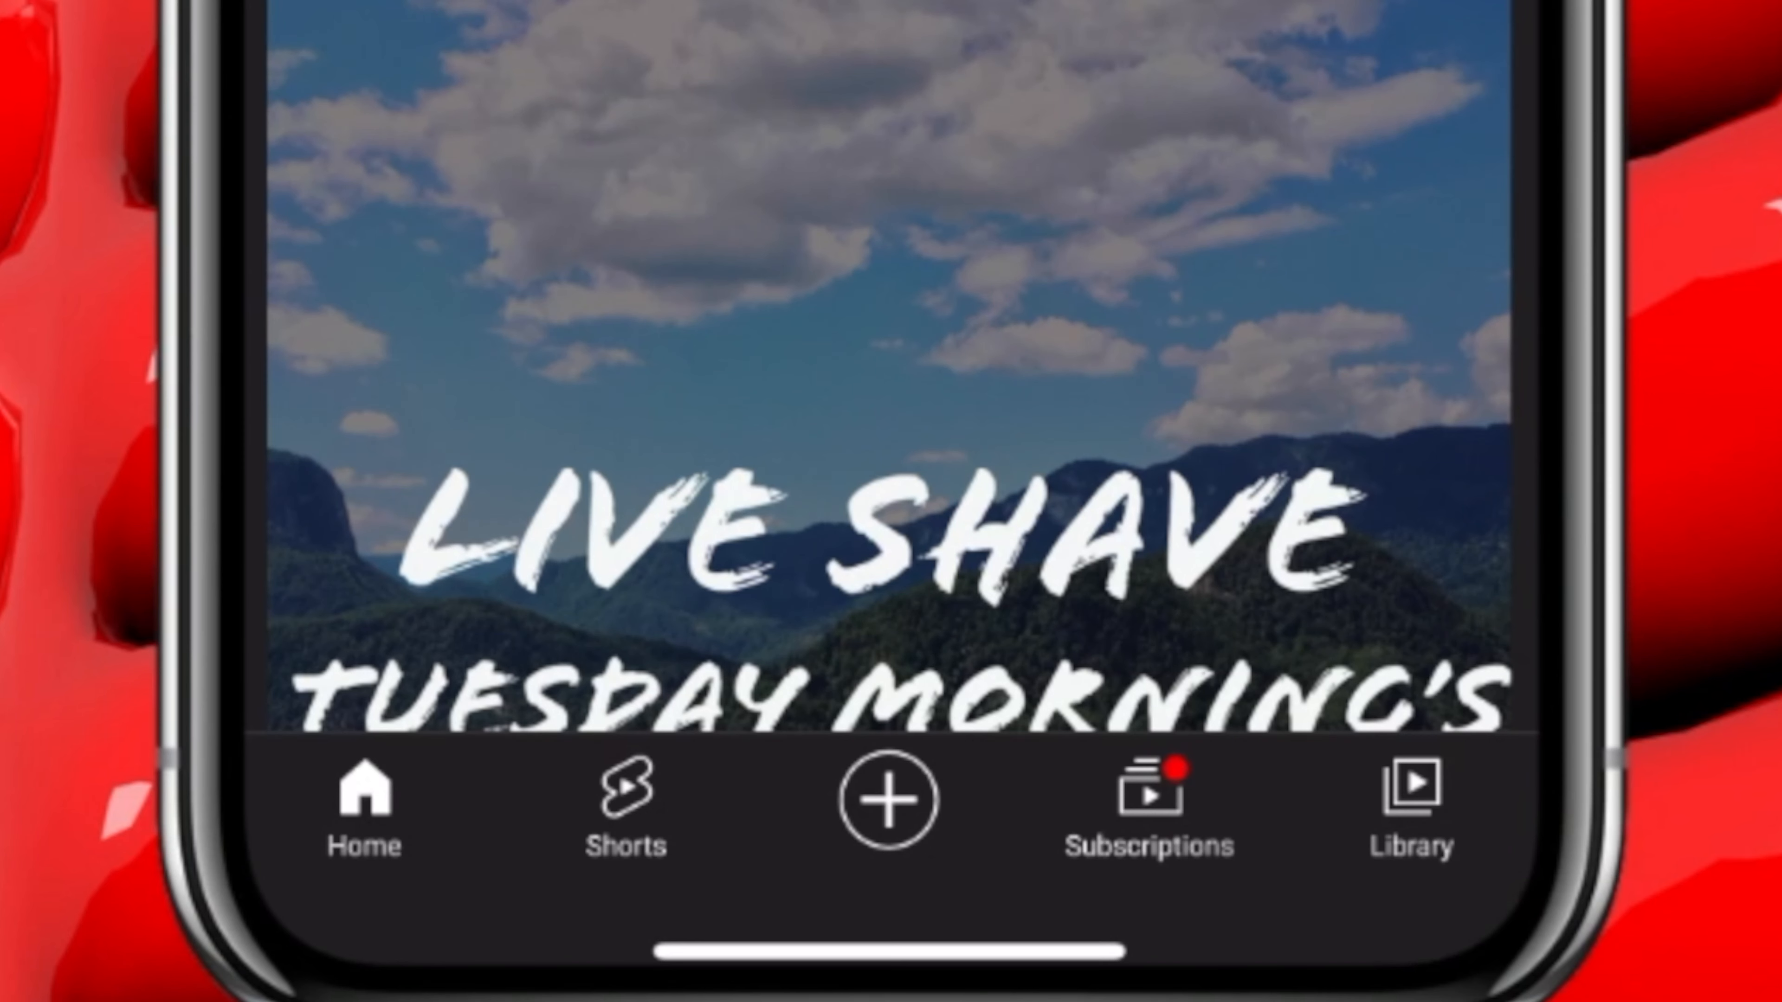
- Switch to the YouTube mobile app, start a new upload with the 1:18 intro video and continue to its details
click(888, 800)
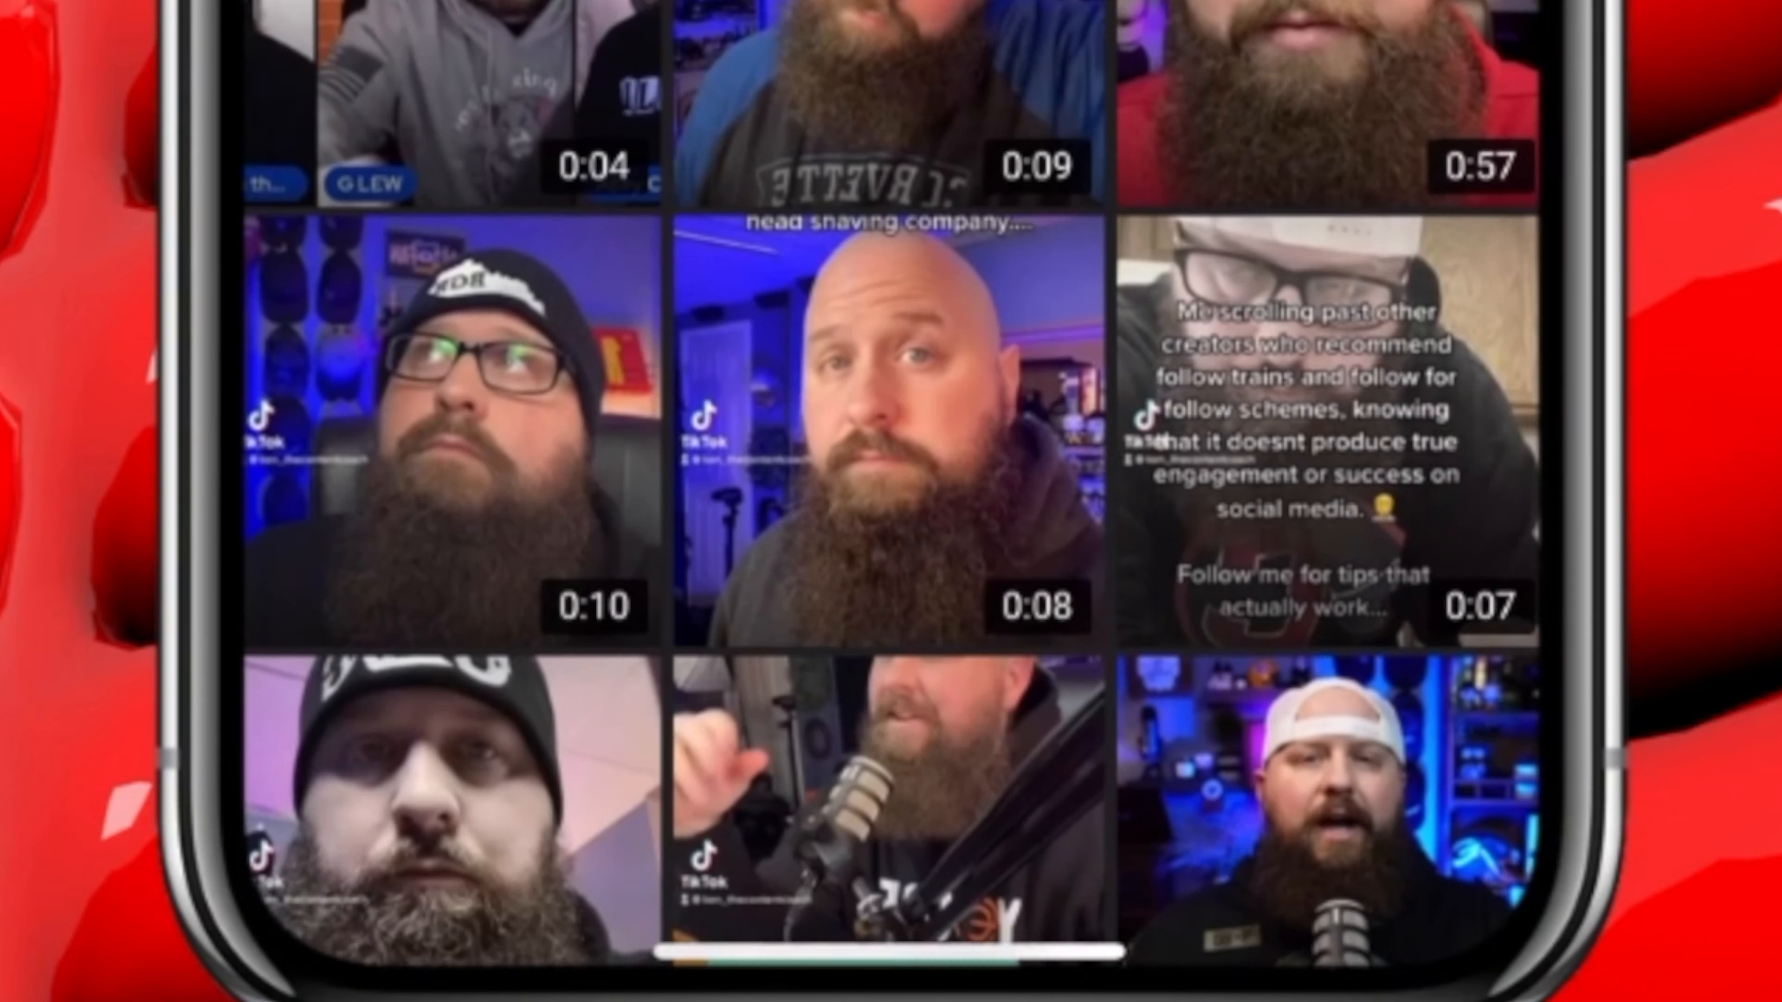
scroll(891, 484, down, 1)
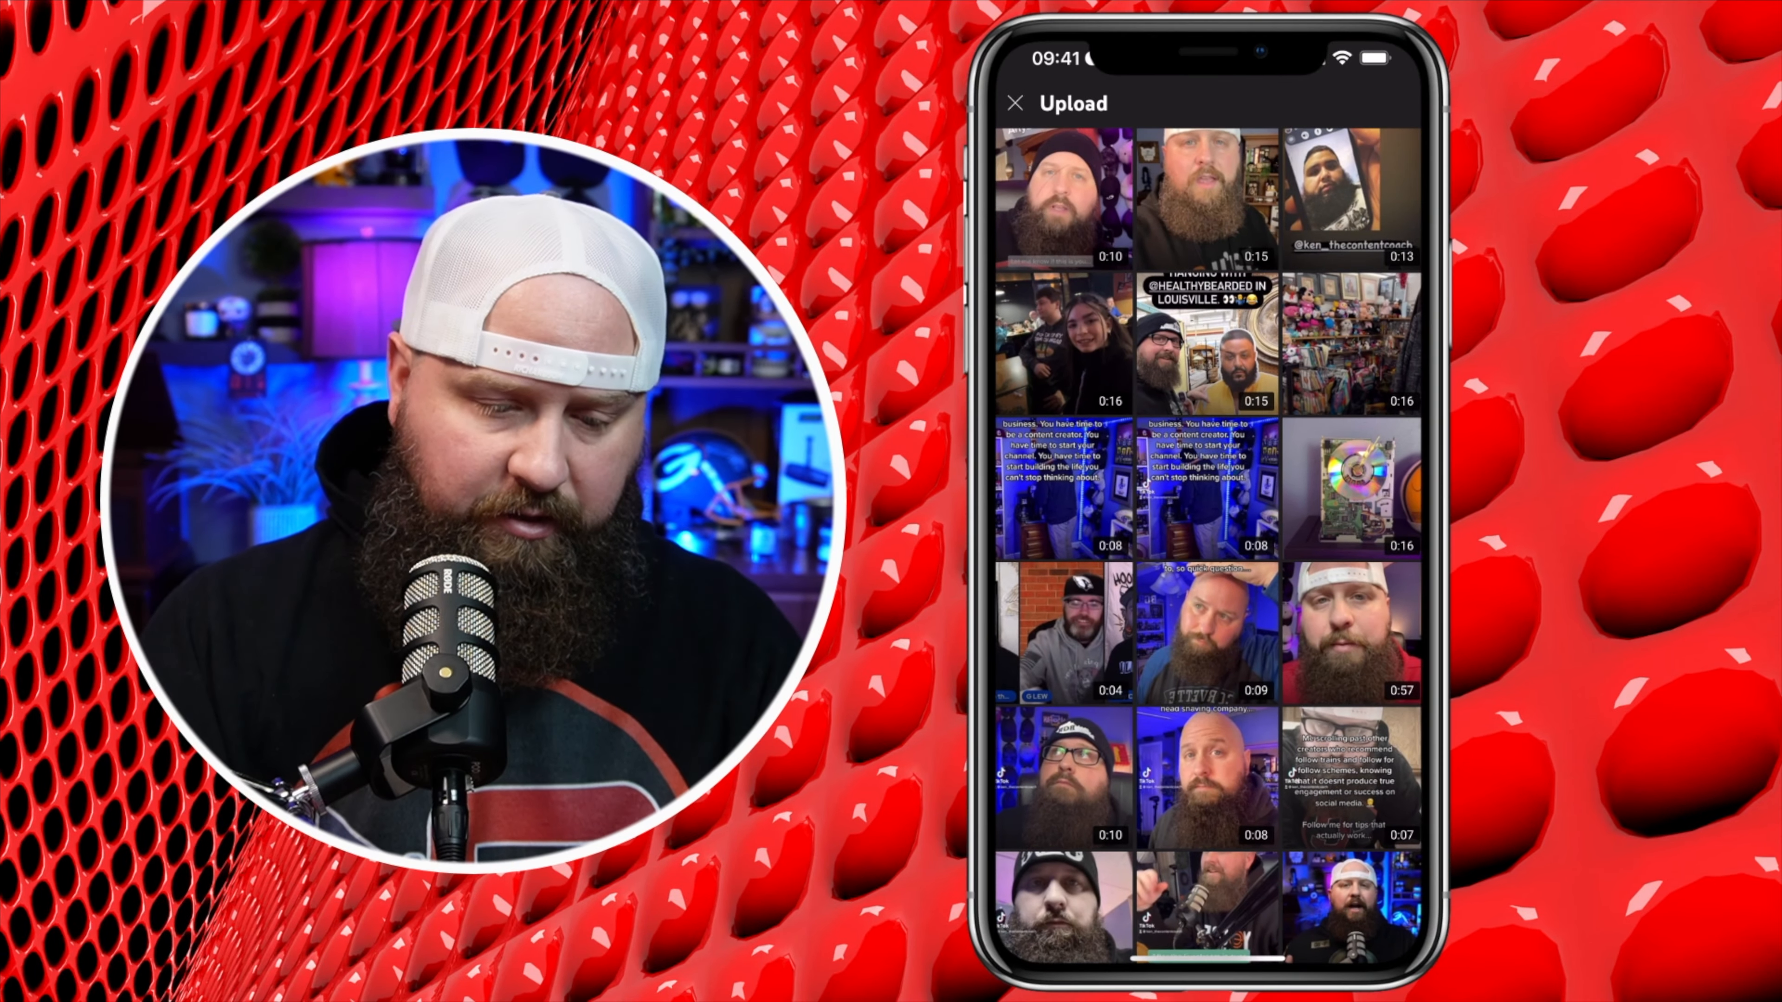
scroll(1208, 547, down, 2)
click(1352, 756)
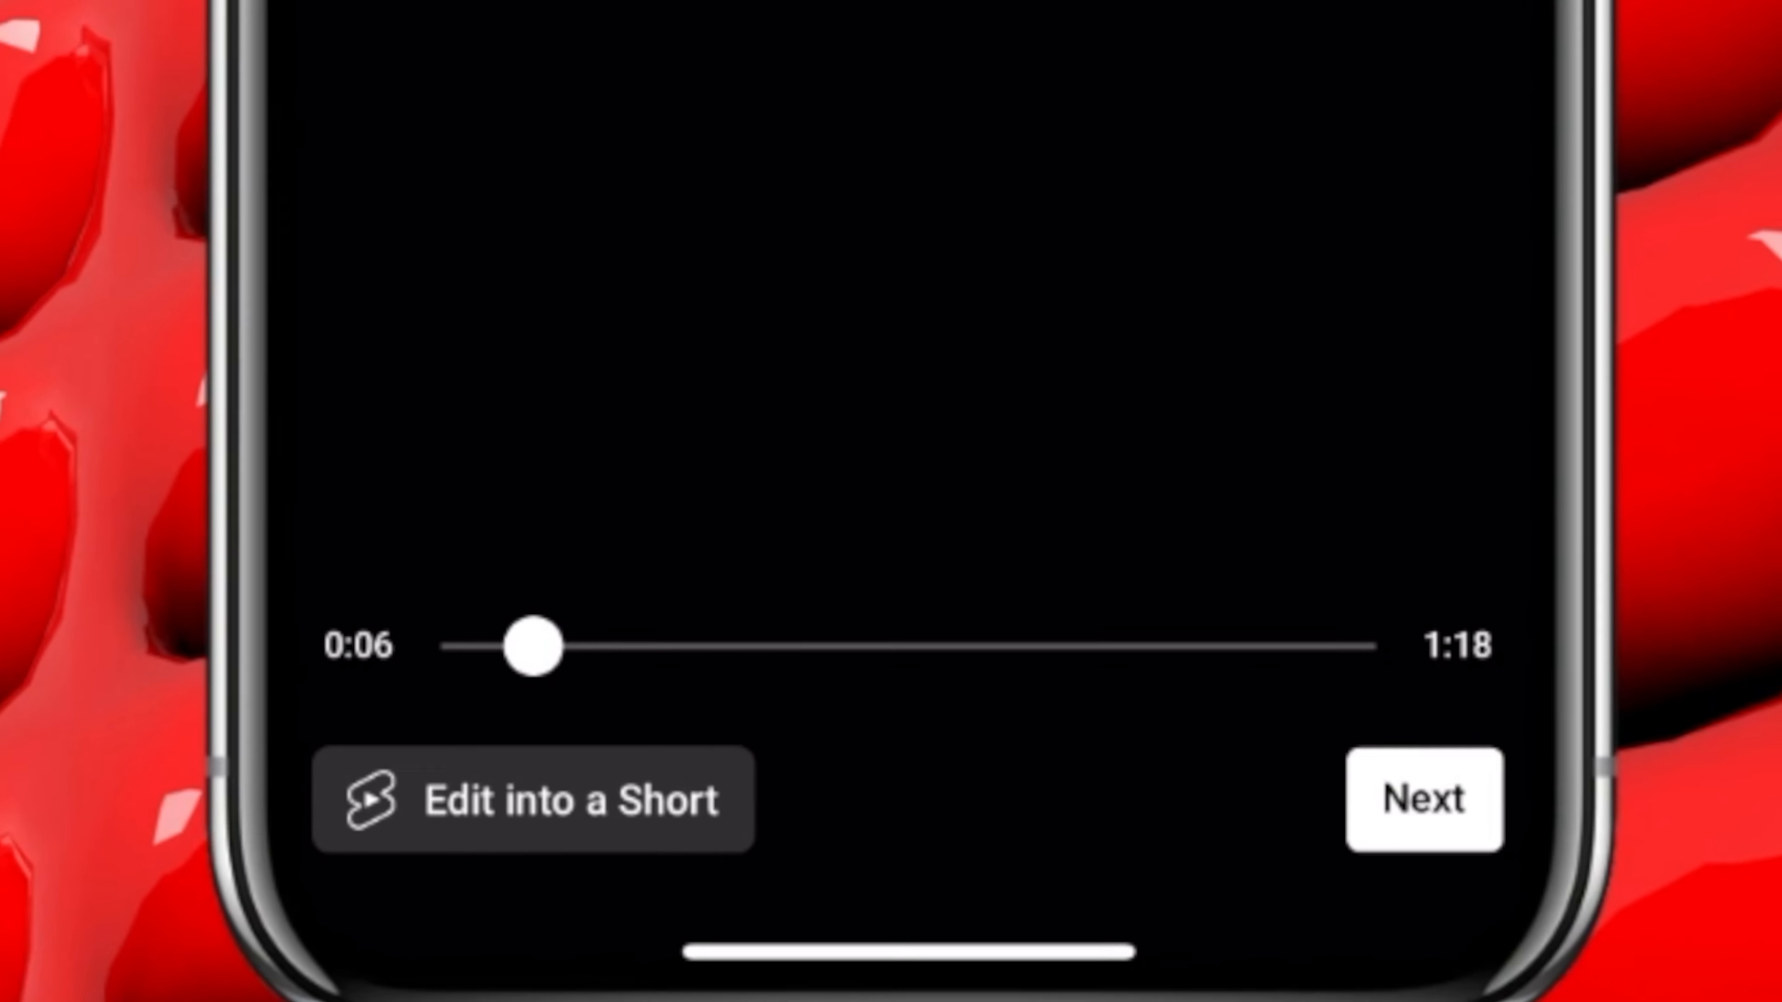
click(1426, 794)
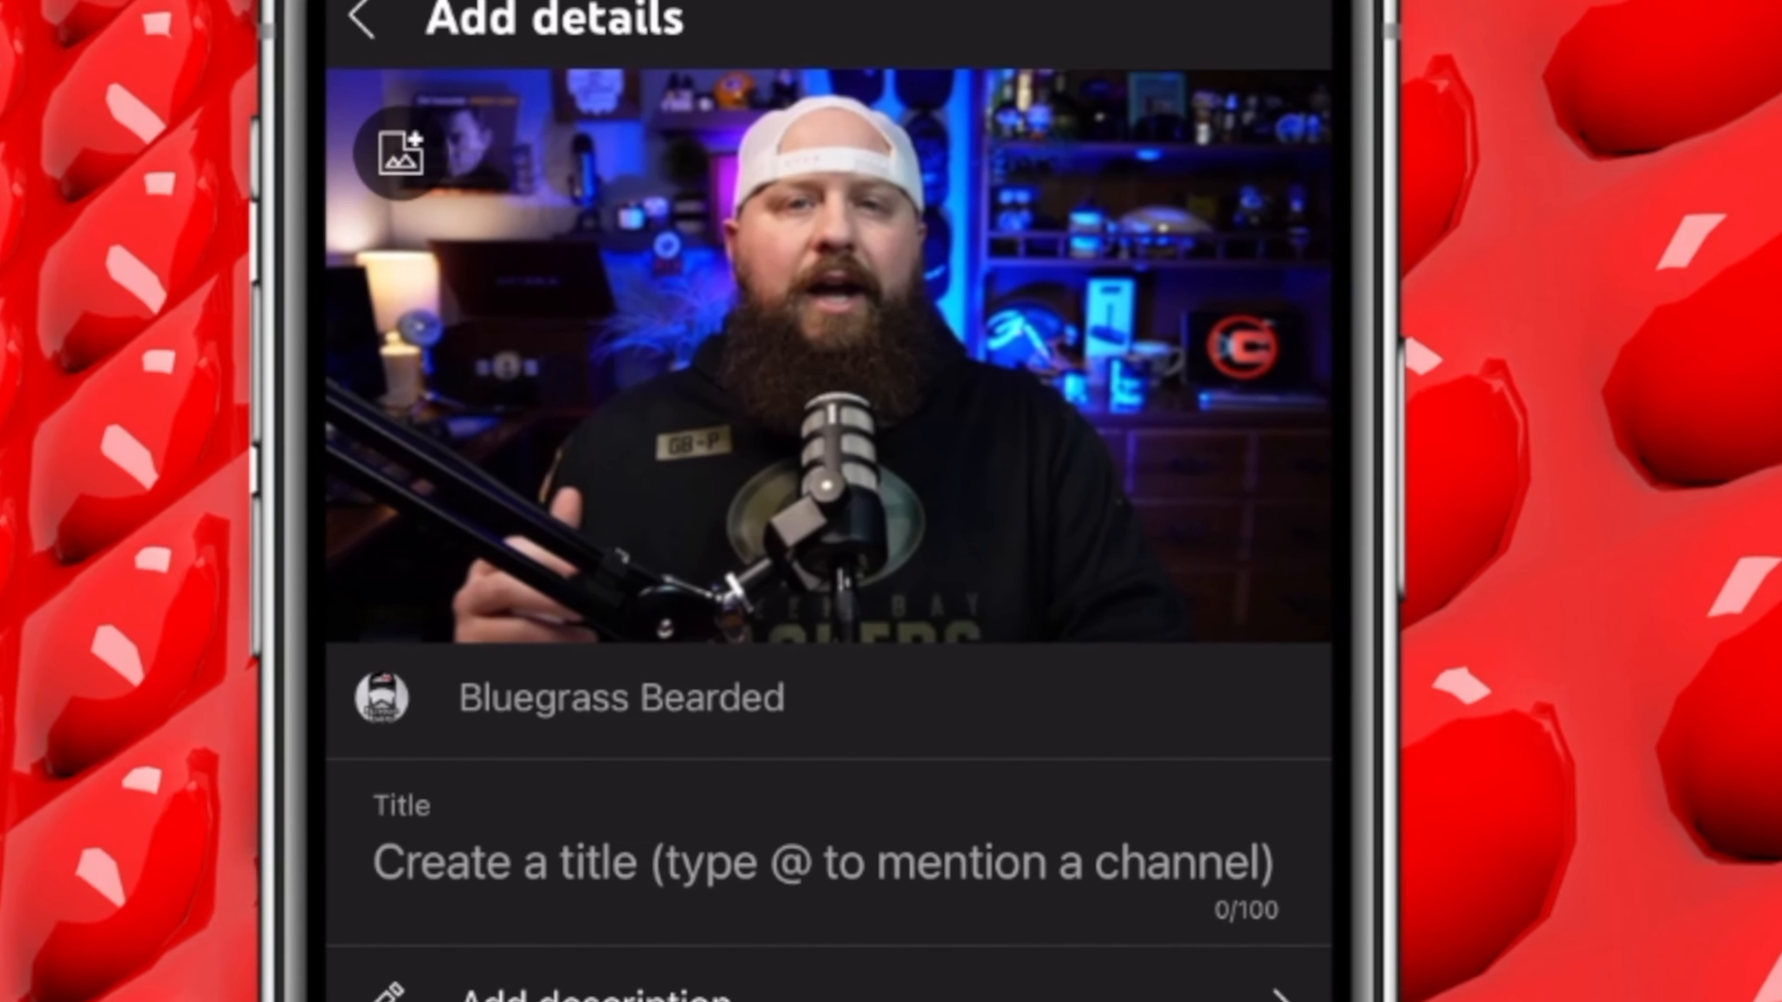
- Title the video "Ken the content coach intro" and enter "Intro." as its description
click(822, 864)
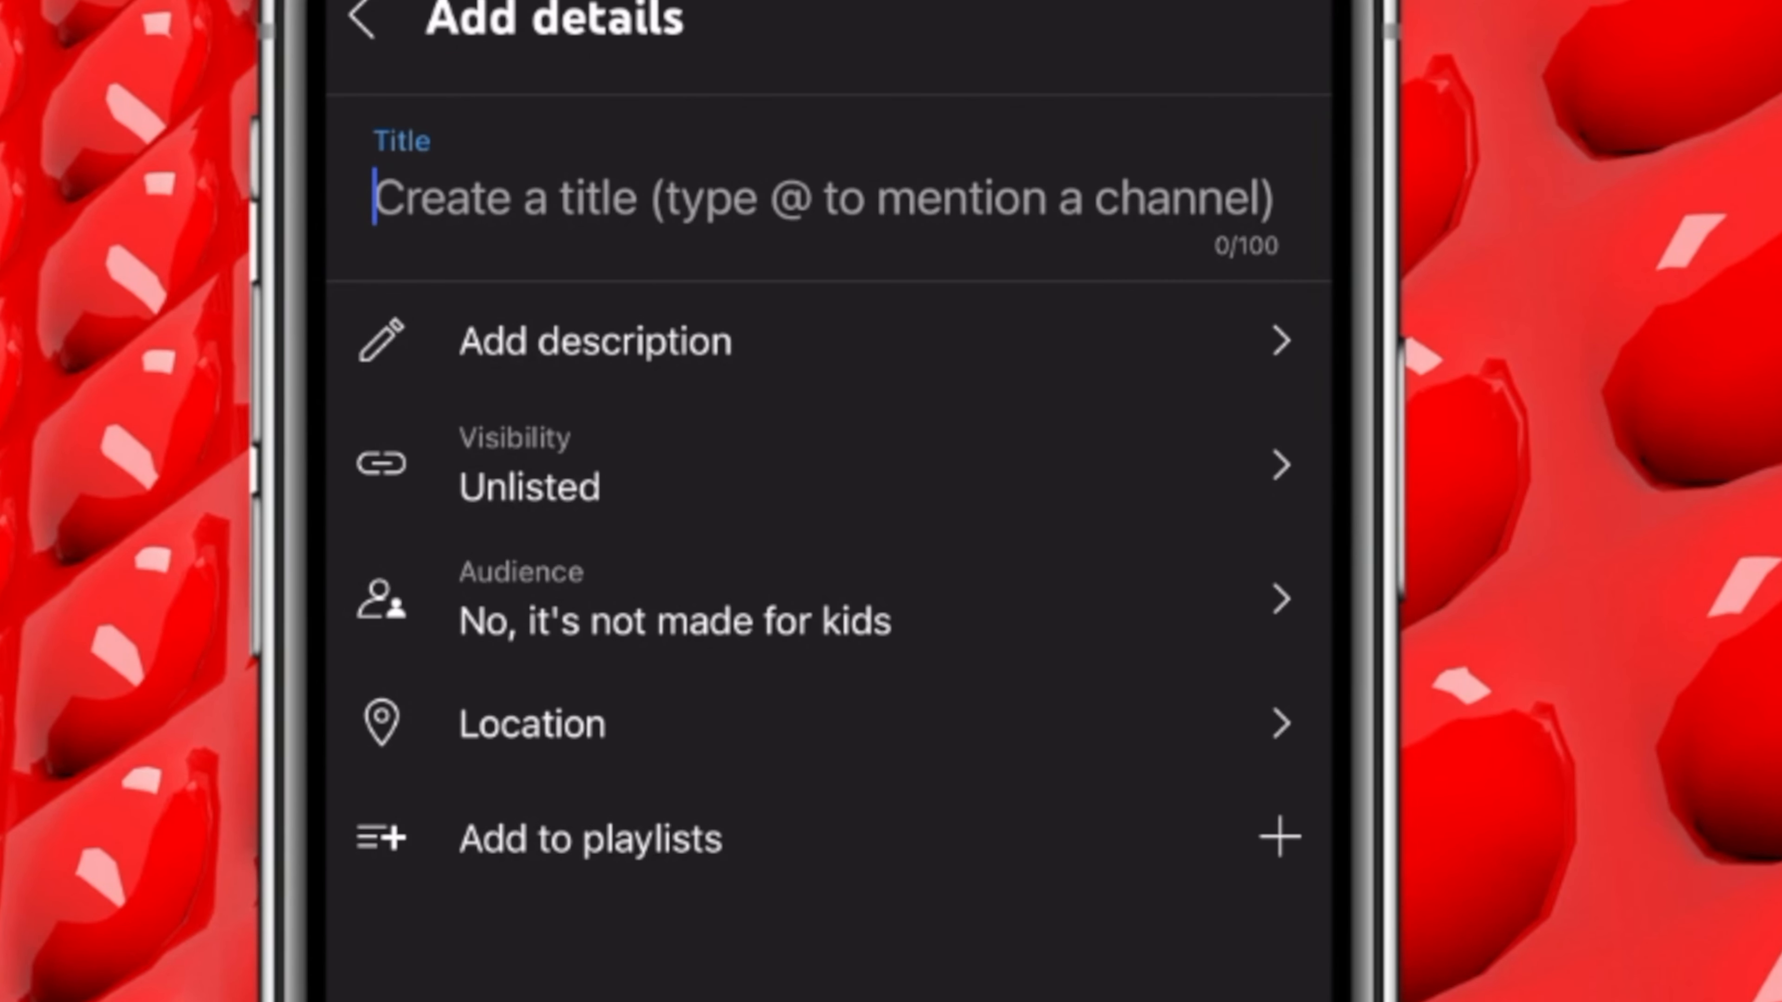
text(Ken the content coach intro)
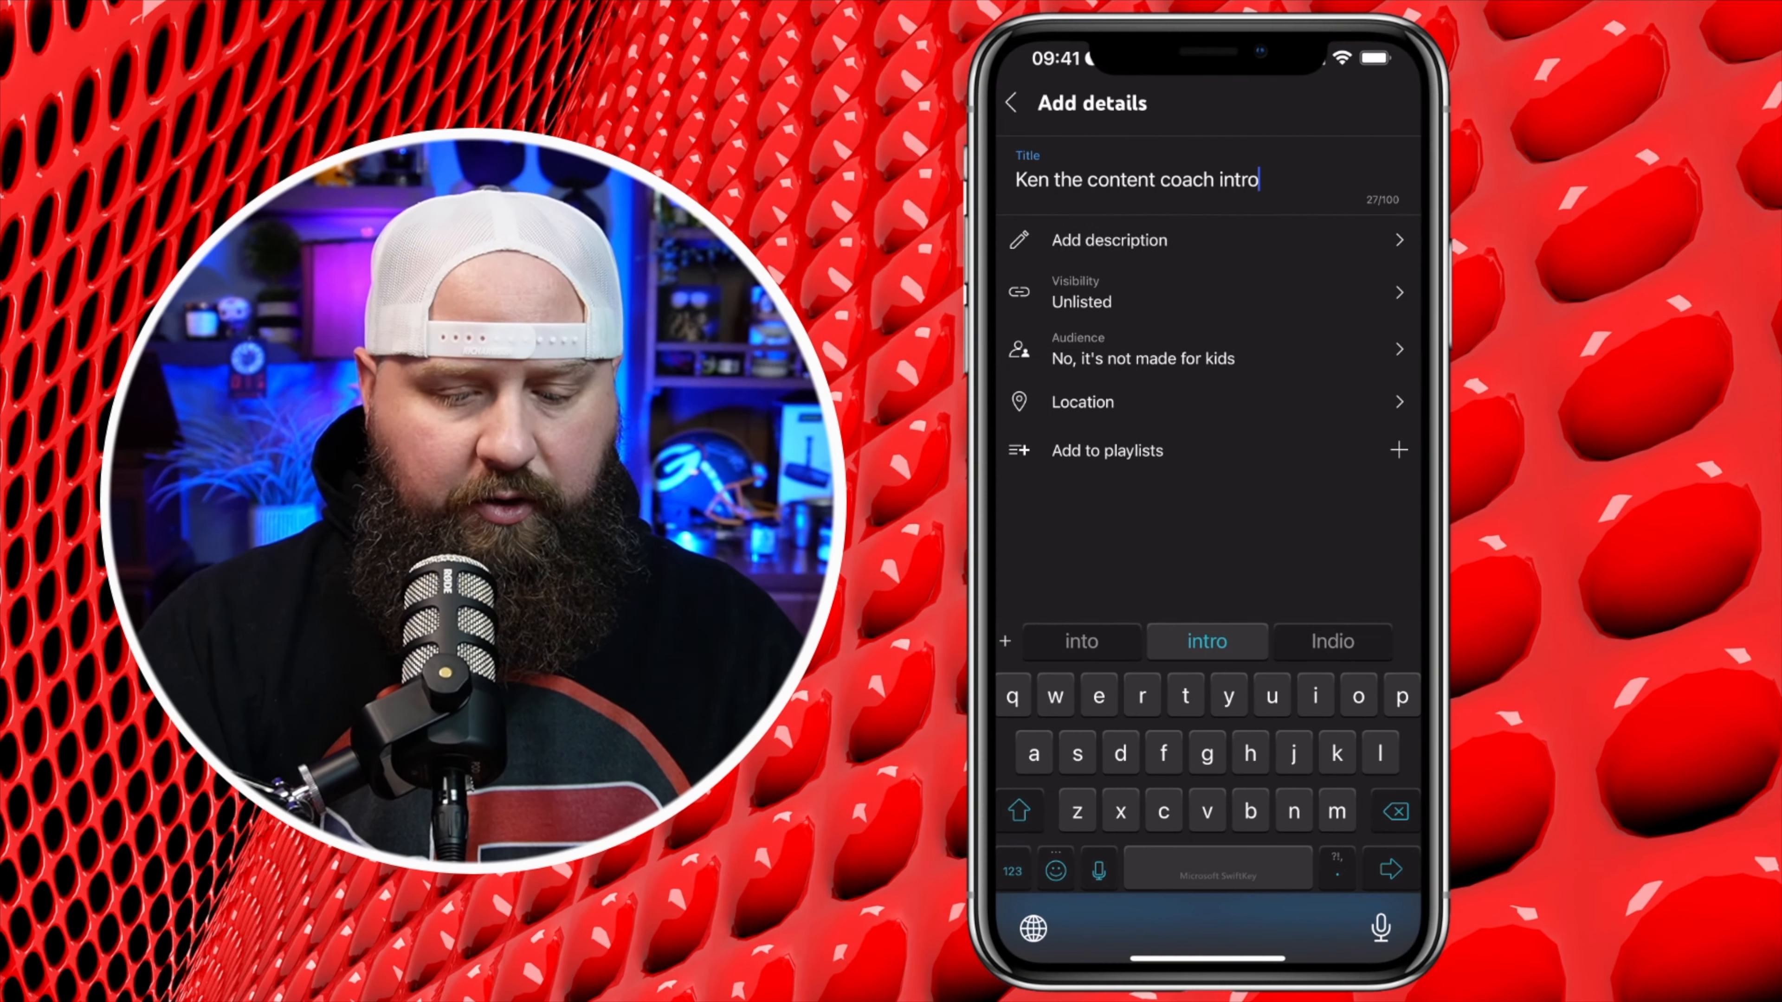
click(595, 342)
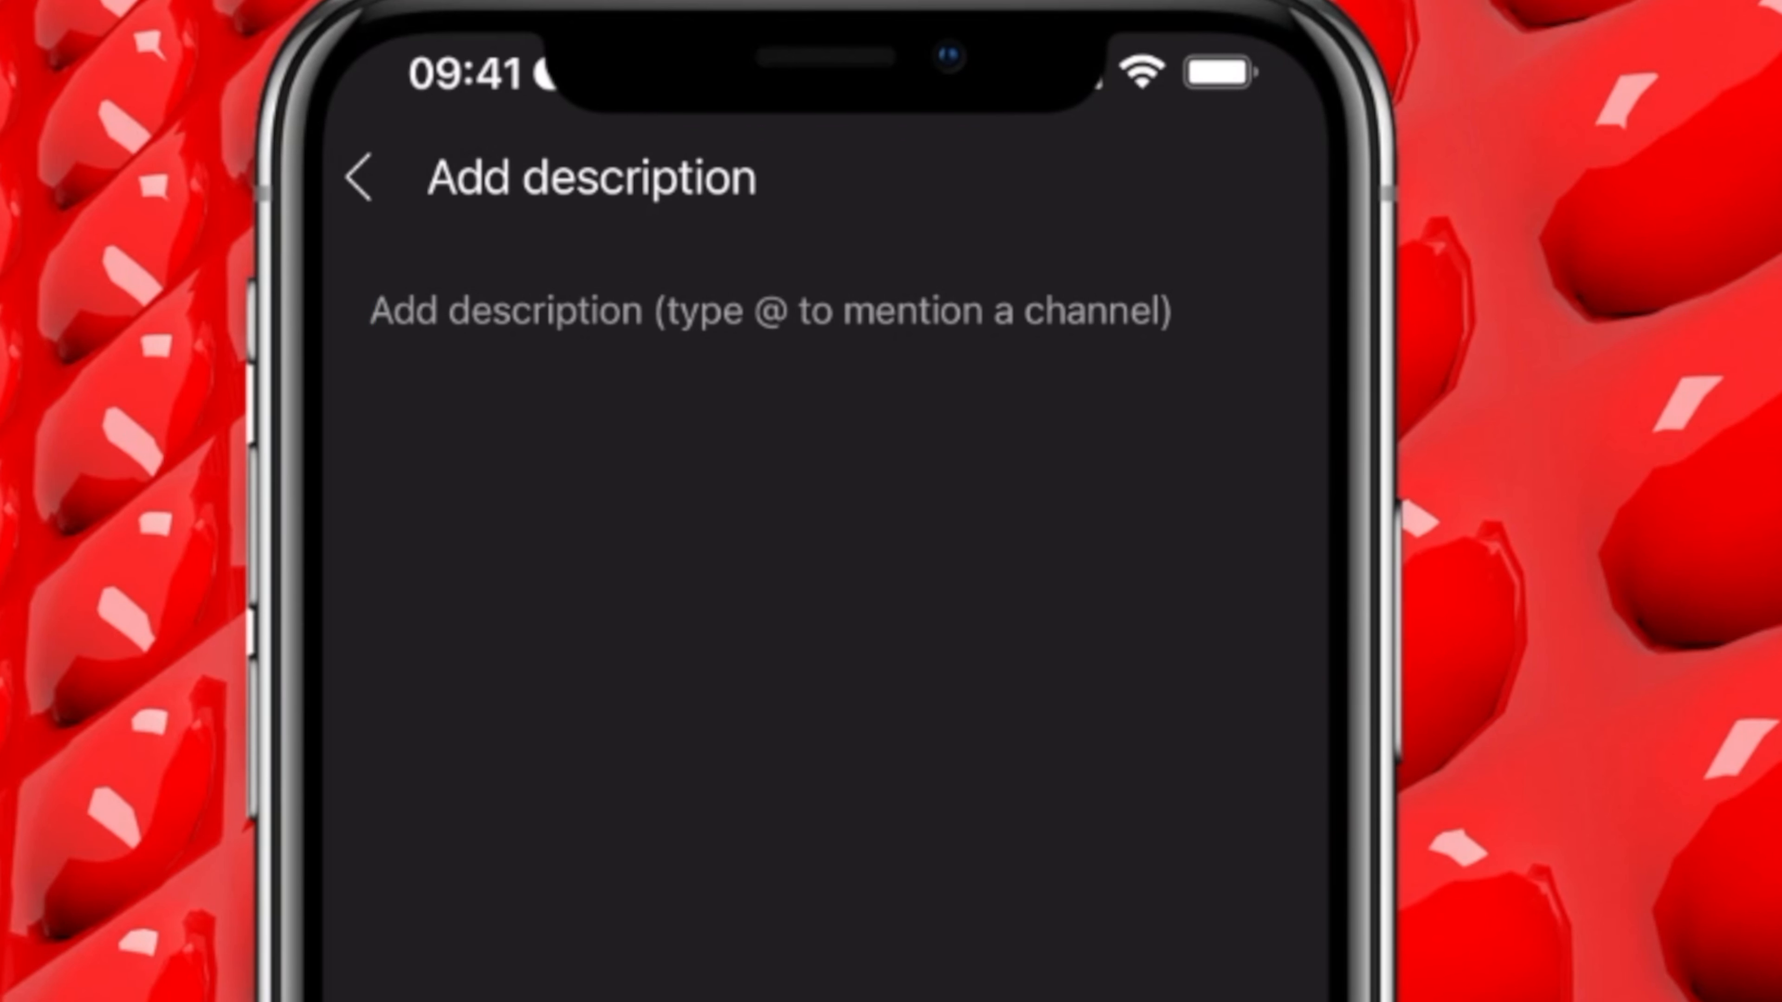
text(Intuitive)
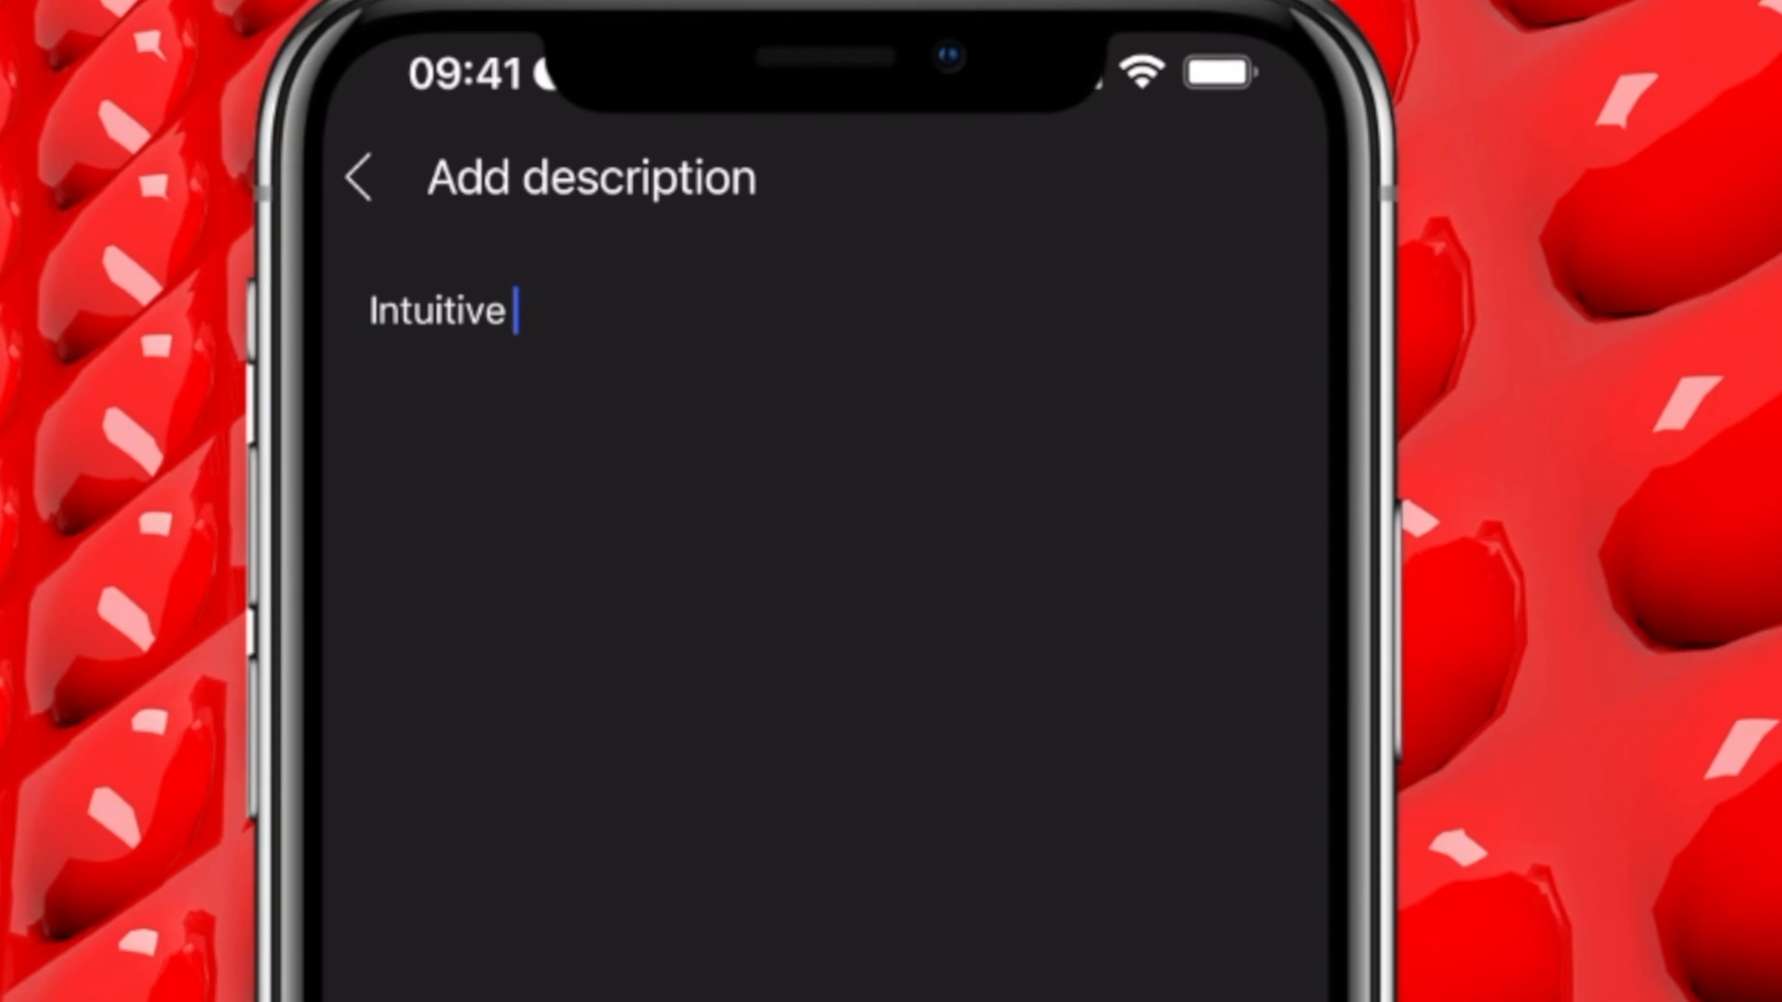
key(BackSpace)
key(BackSpace)
key(BackSpace)
key(BackSpace)
key(BackSpace)
key(BackSpace)
key(BackSpace)
key(BackSpace)
key(BackSpace)
text(Intro.)
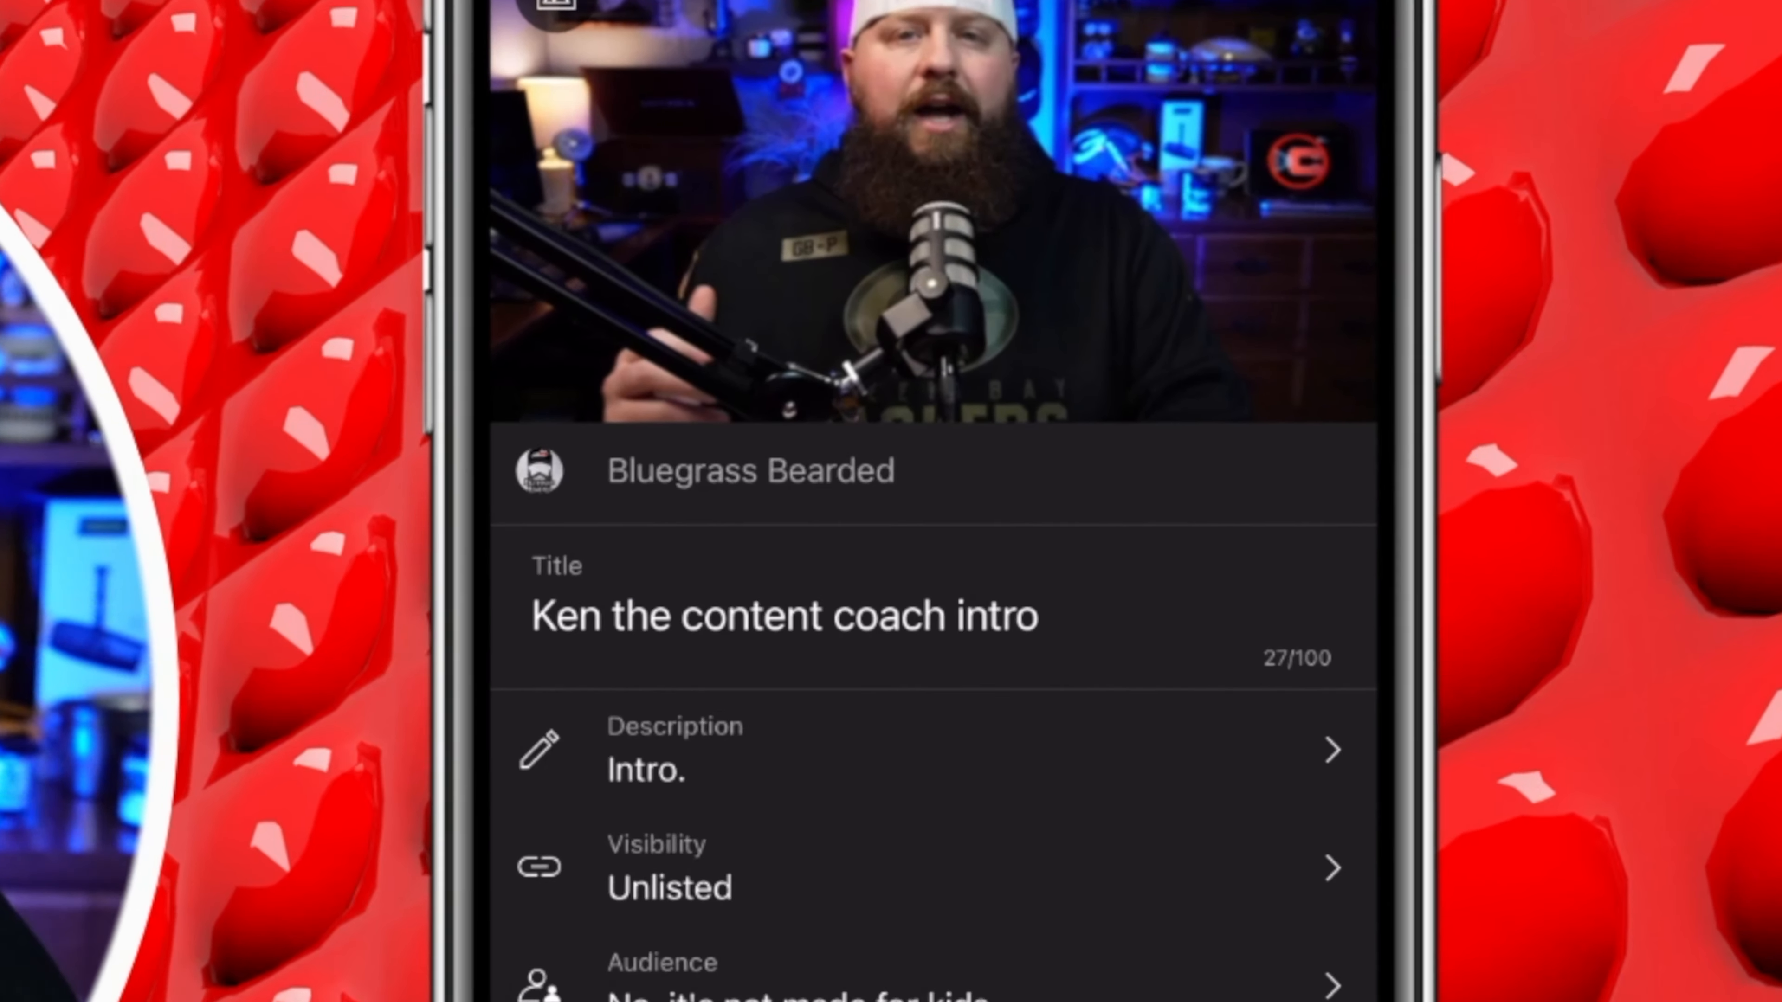
- Set the video's visibility to Private and try out the scheduling option with the date Mar 5, 2022
click(1206, 581)
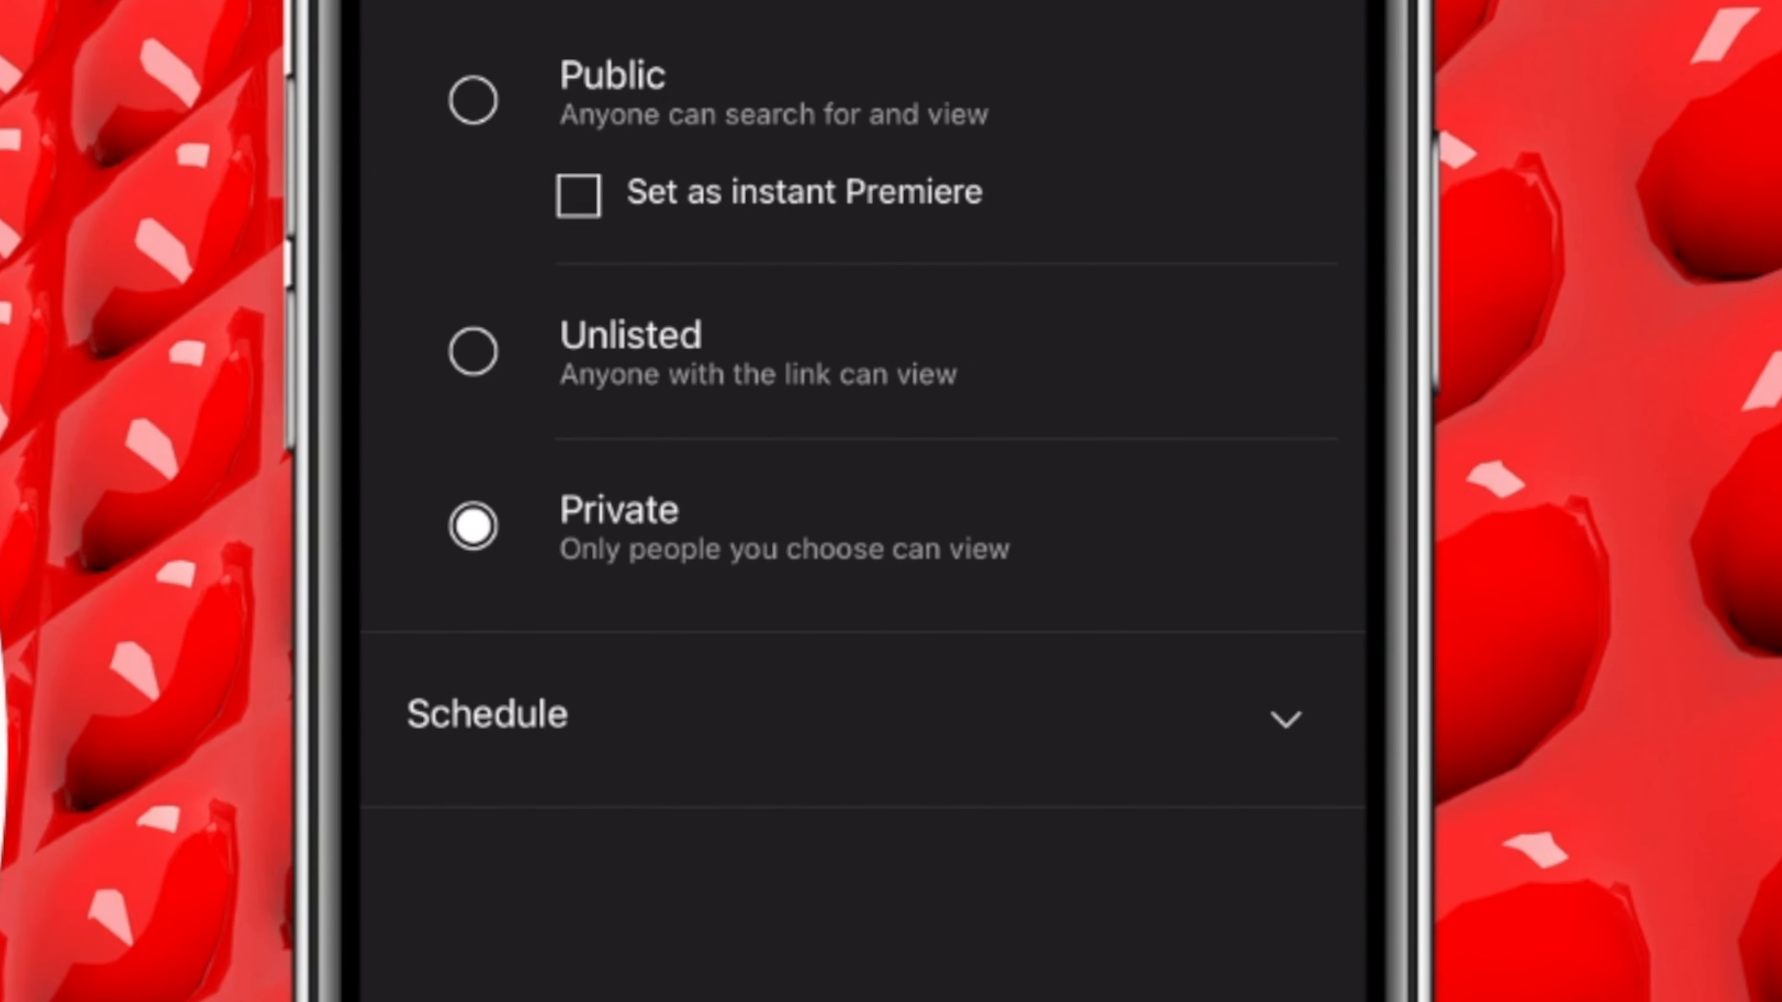
click(1286, 719)
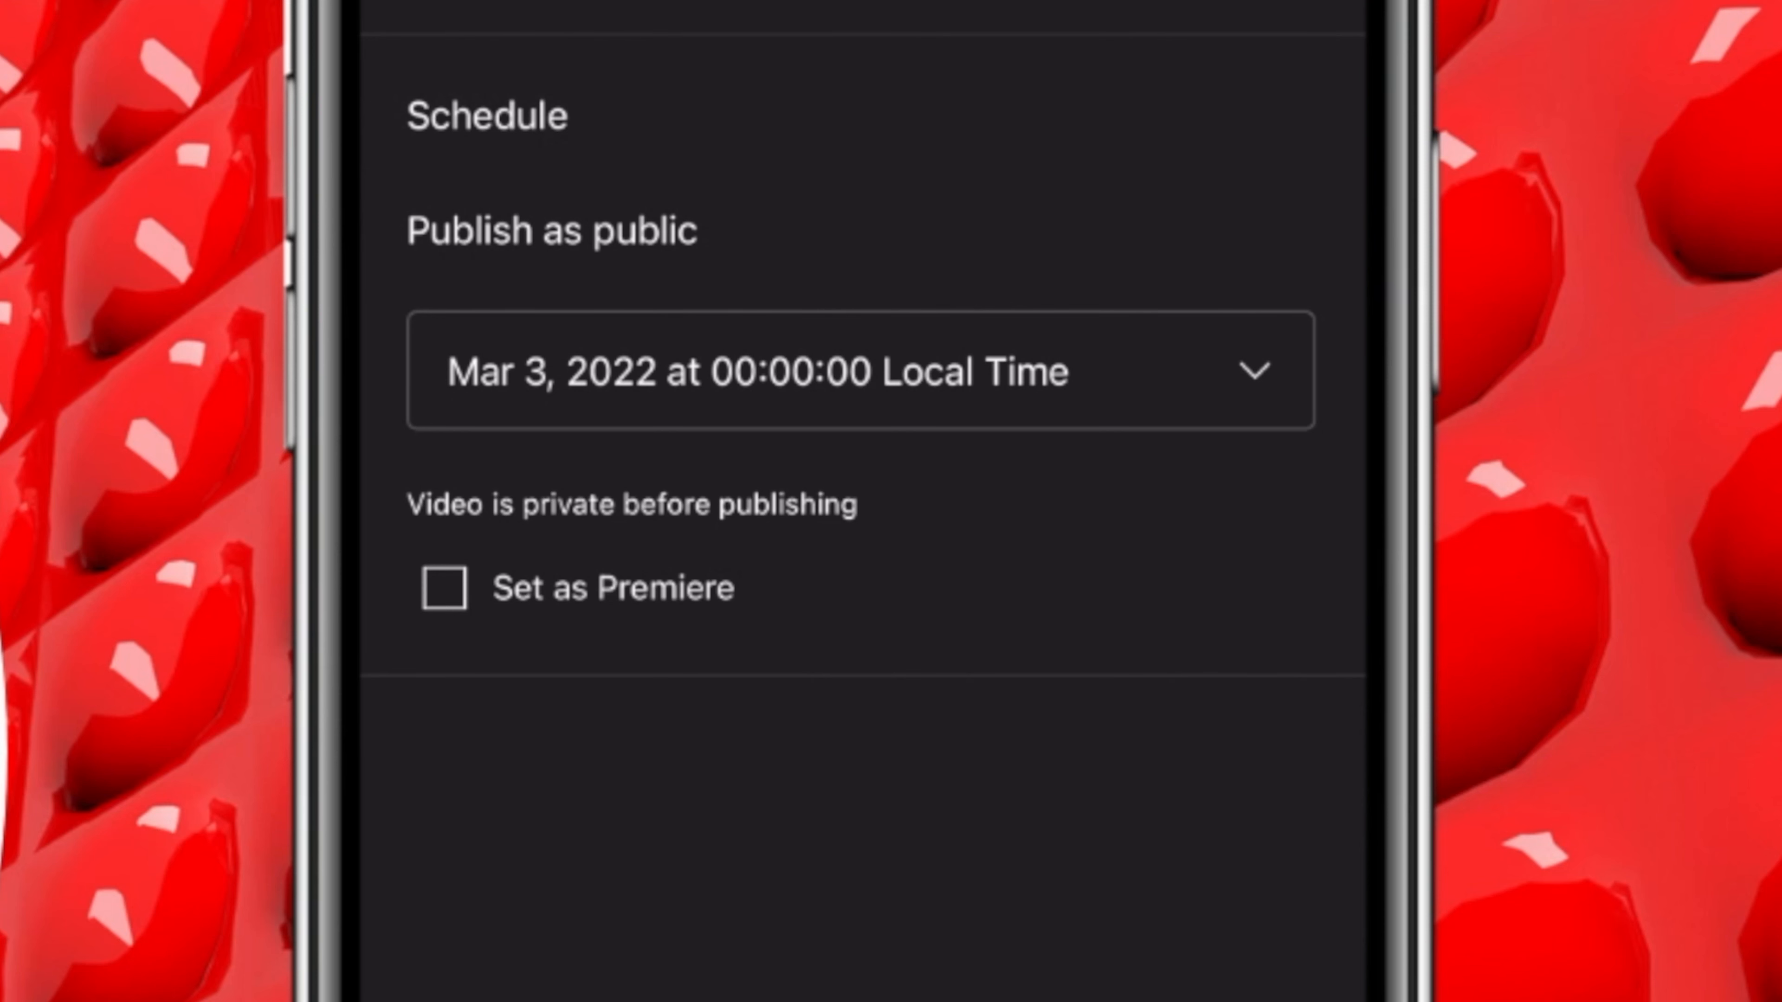
click(862, 371)
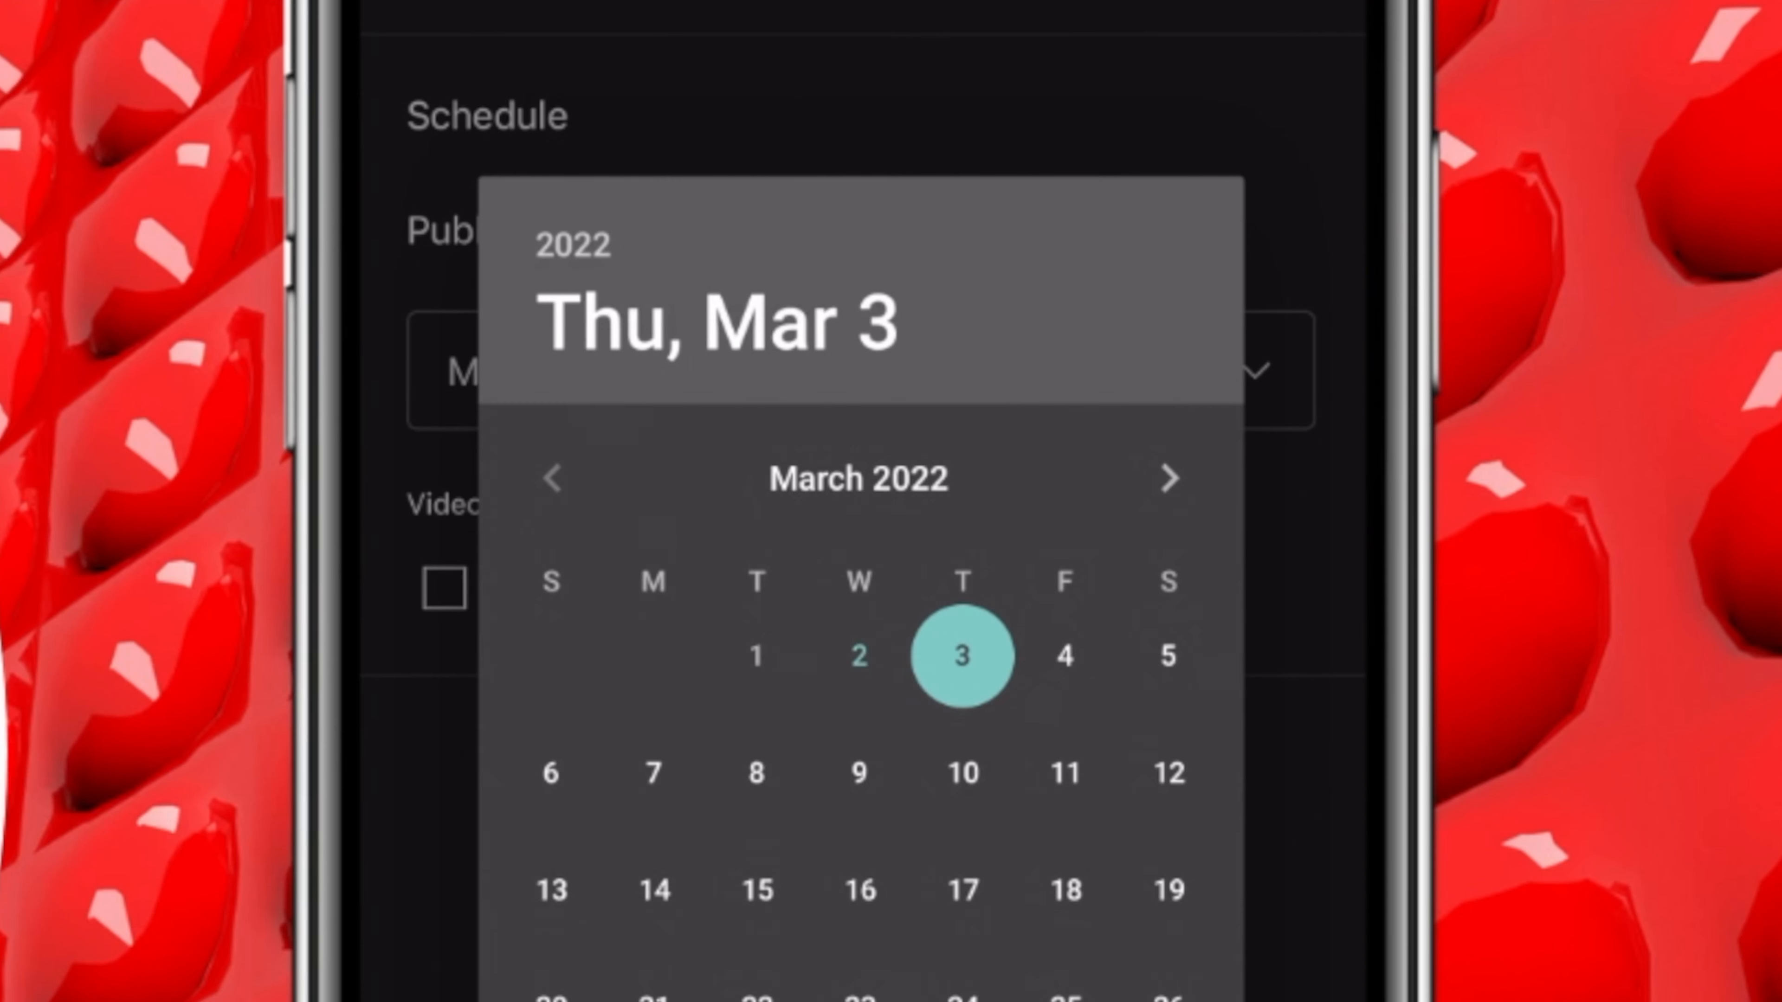
click(1168, 656)
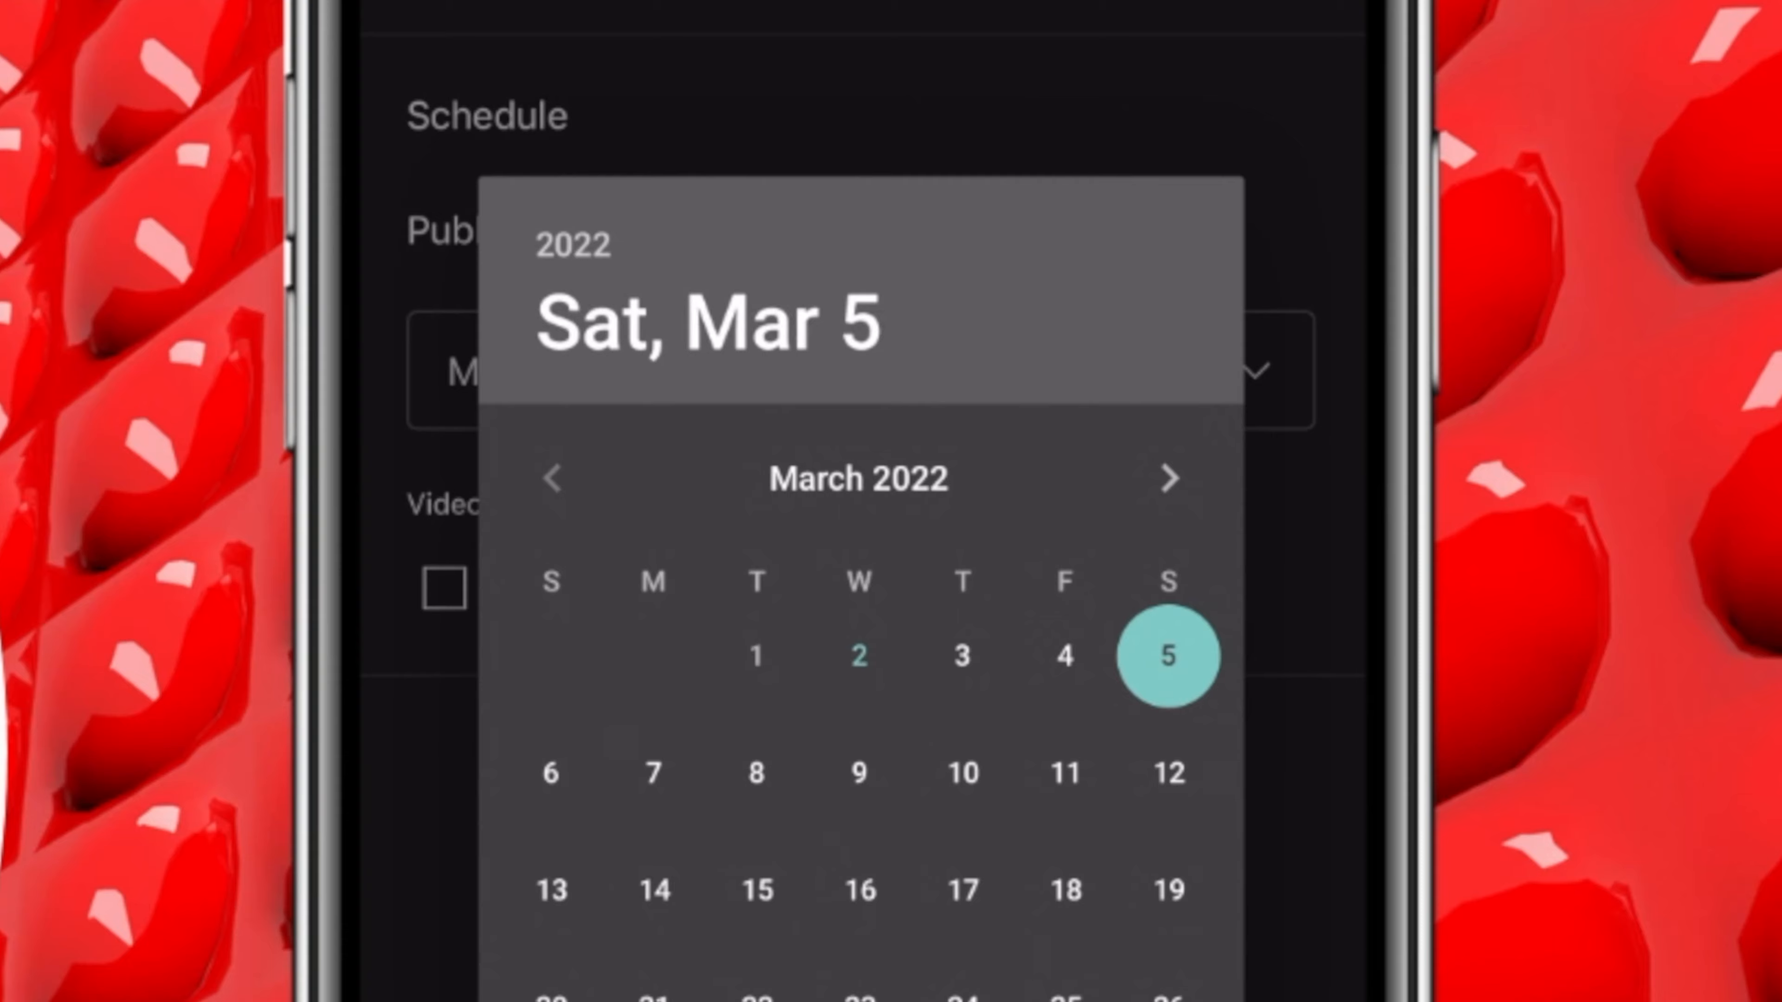
click(1168, 1001)
click(1168, 1001)
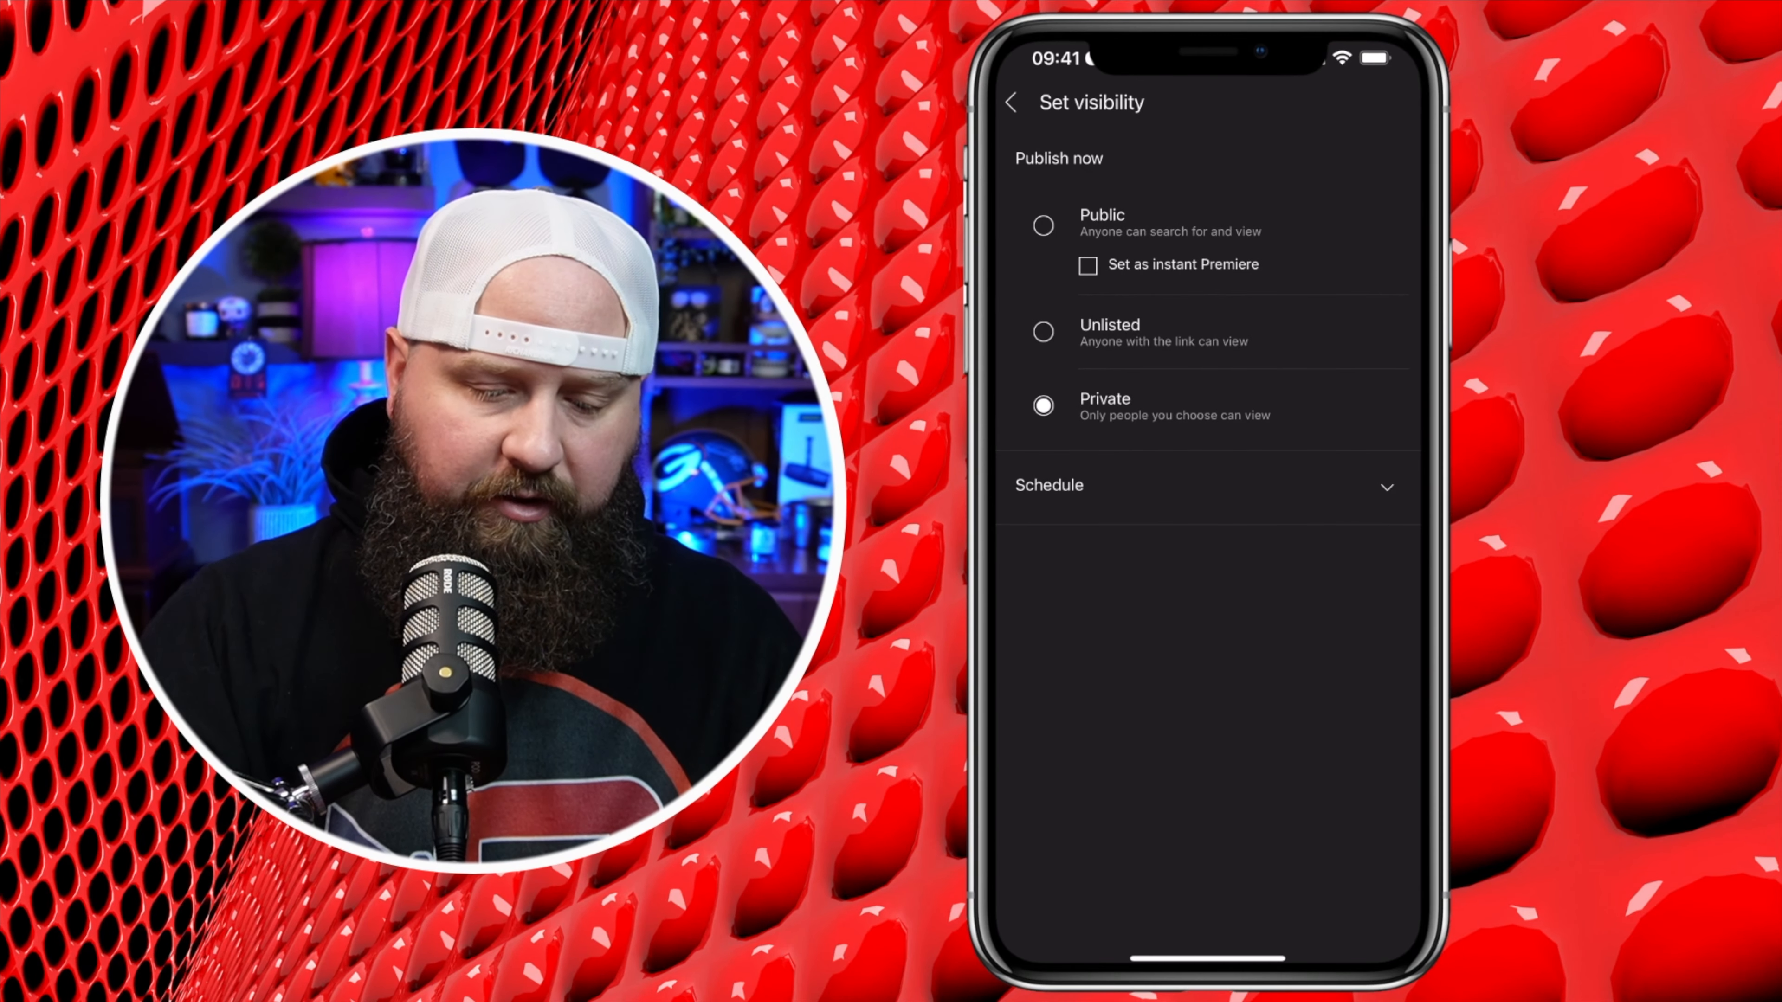
click(1010, 102)
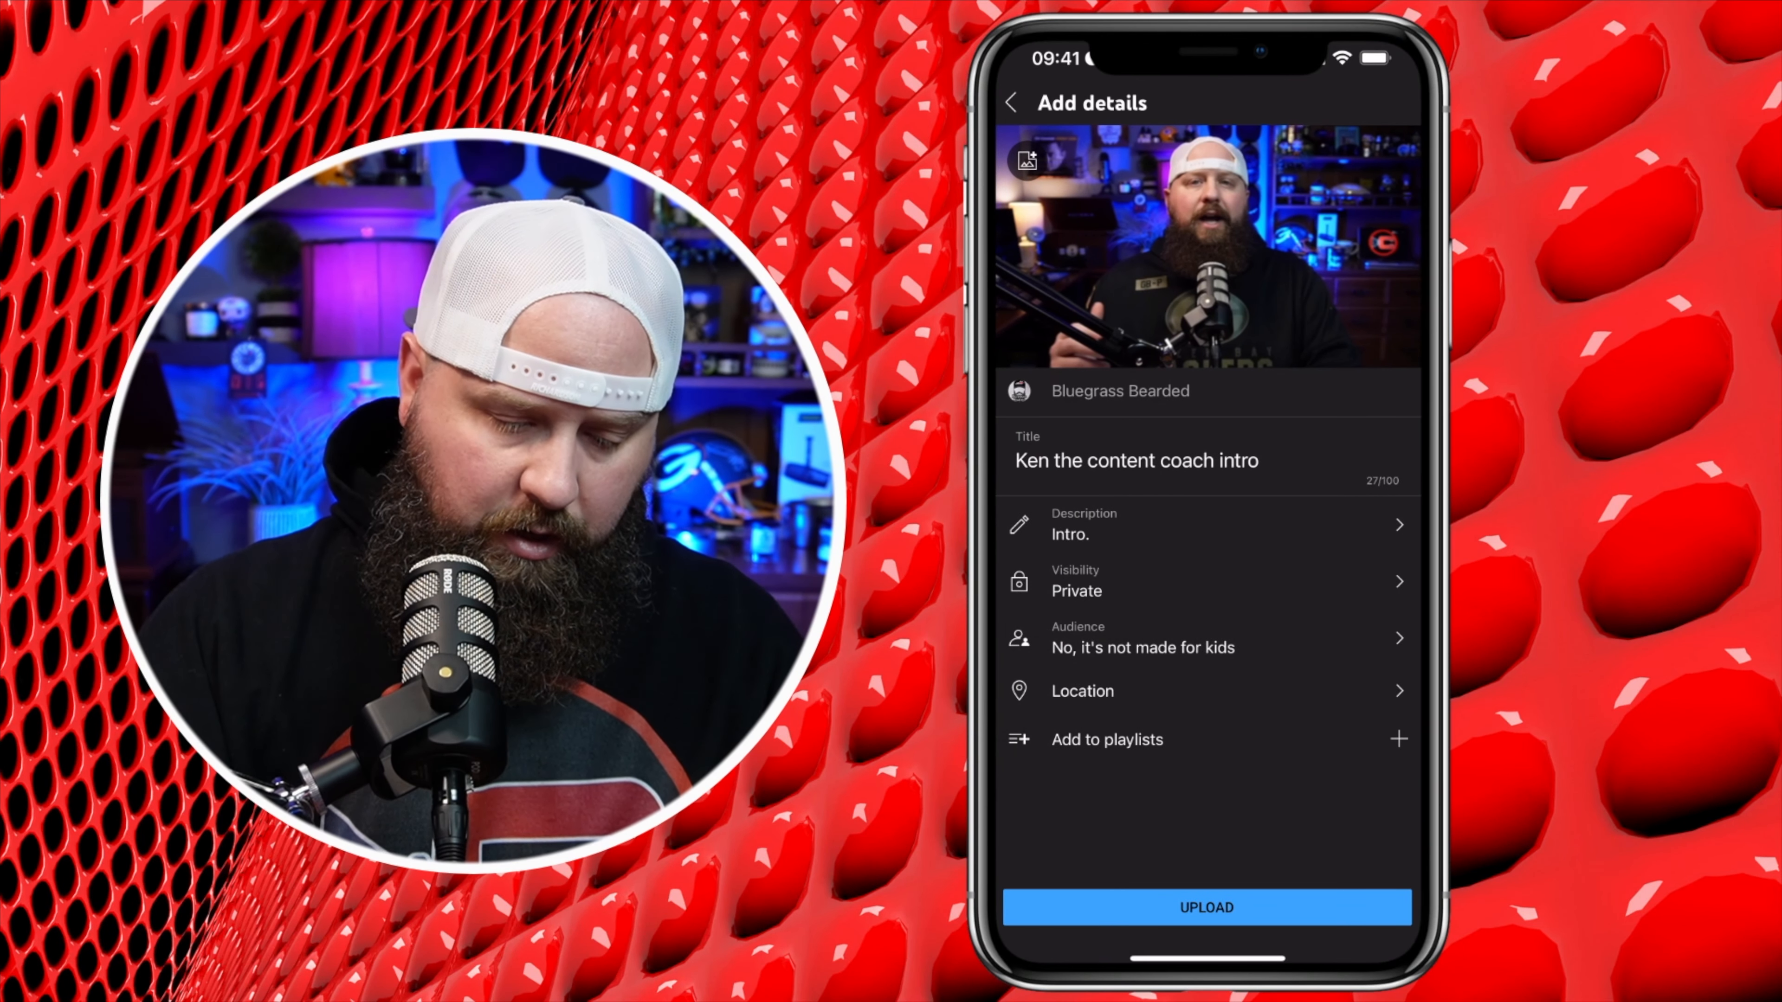
- Check the location search, add the video to the All Things Beard! and Product Reviews playlists, and upload it
click(1080, 690)
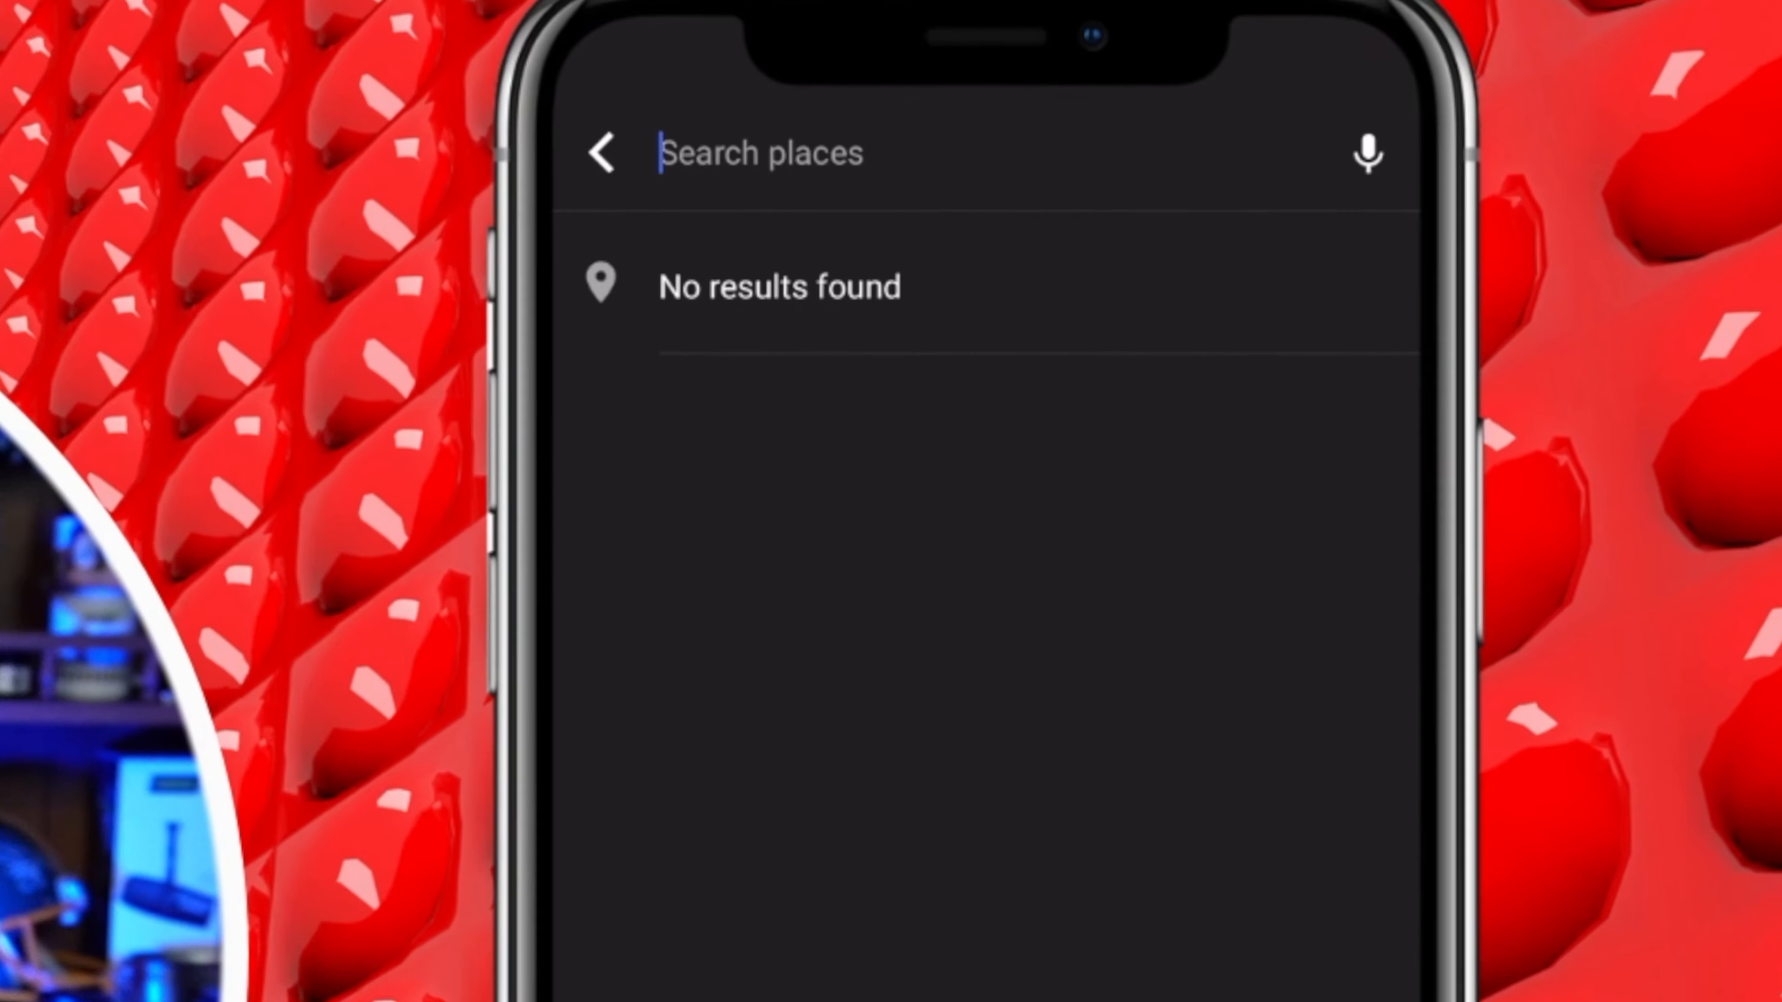
click(601, 153)
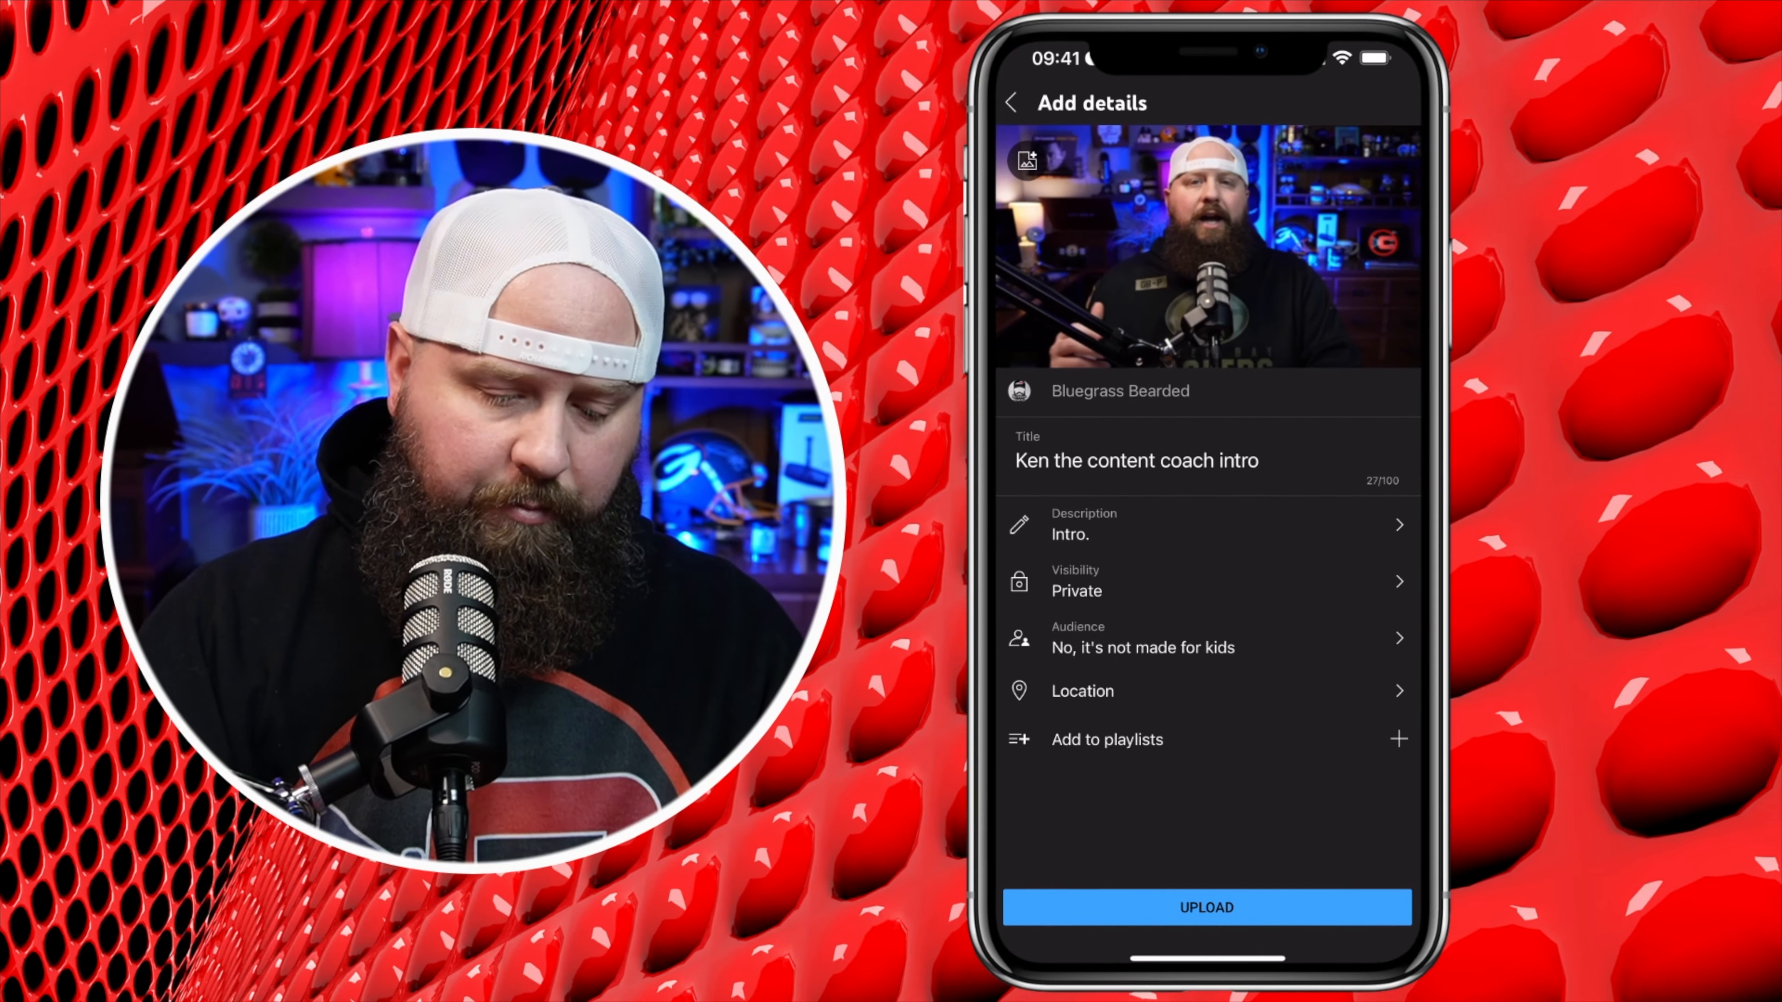
click(1107, 739)
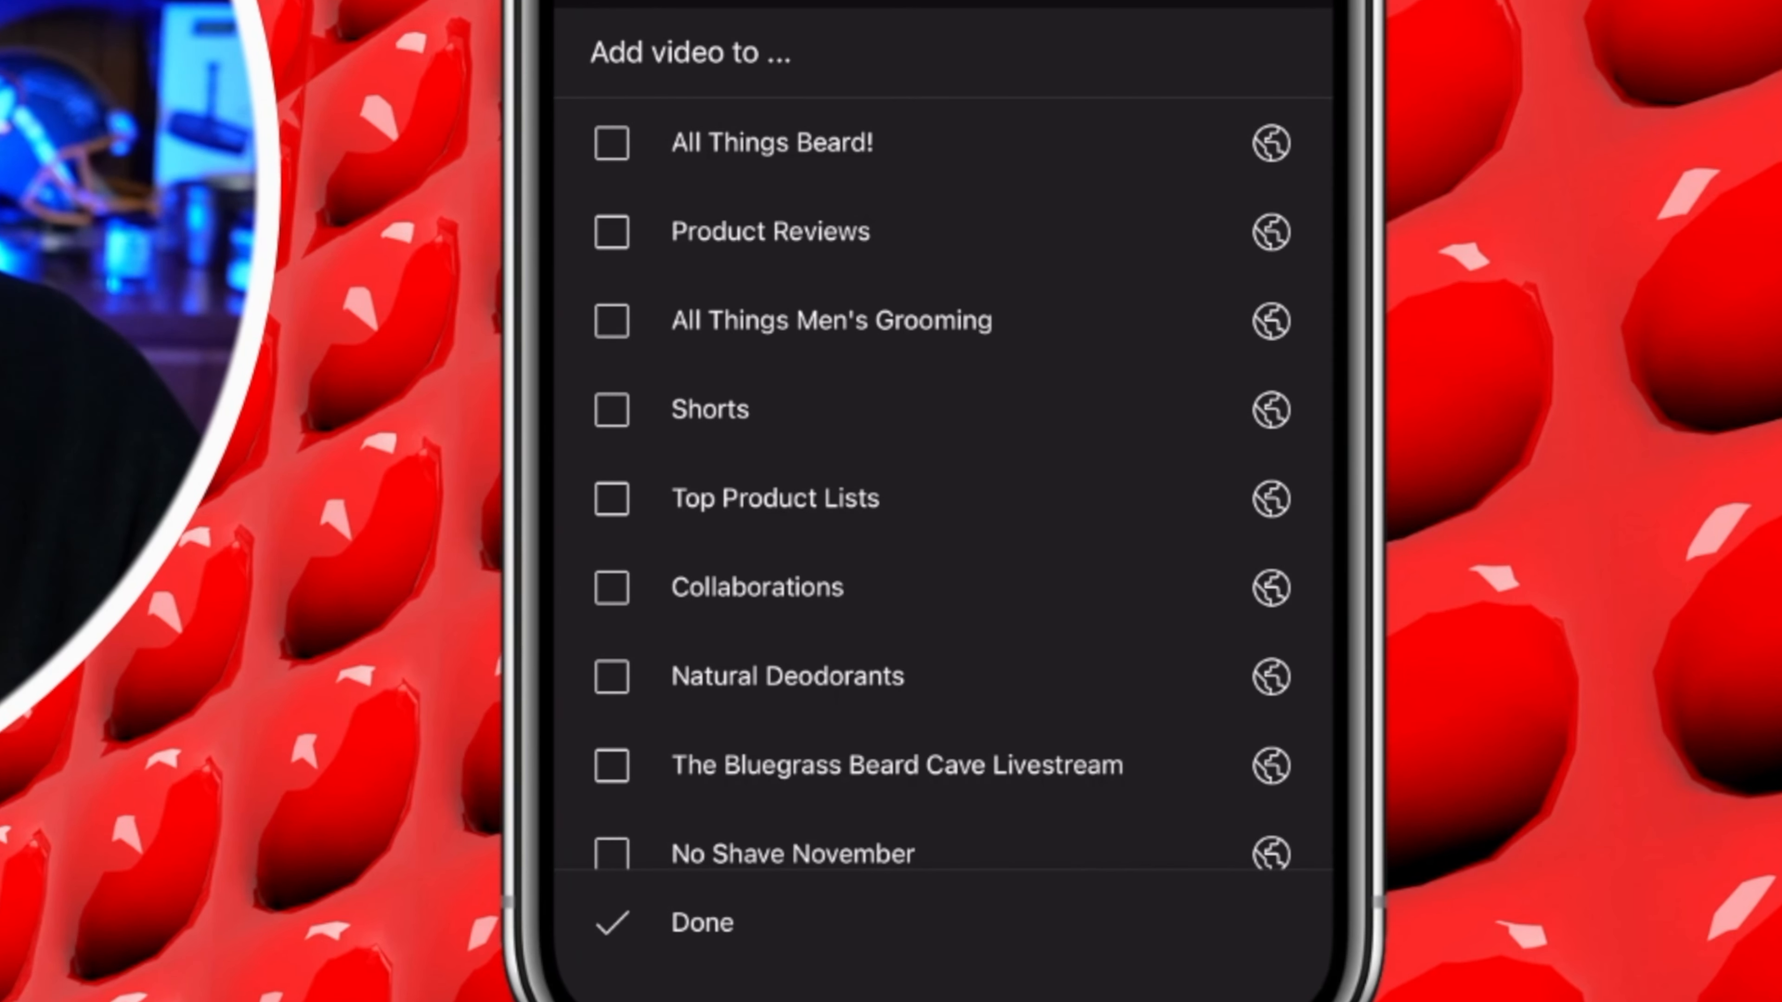
click(611, 144)
click(612, 231)
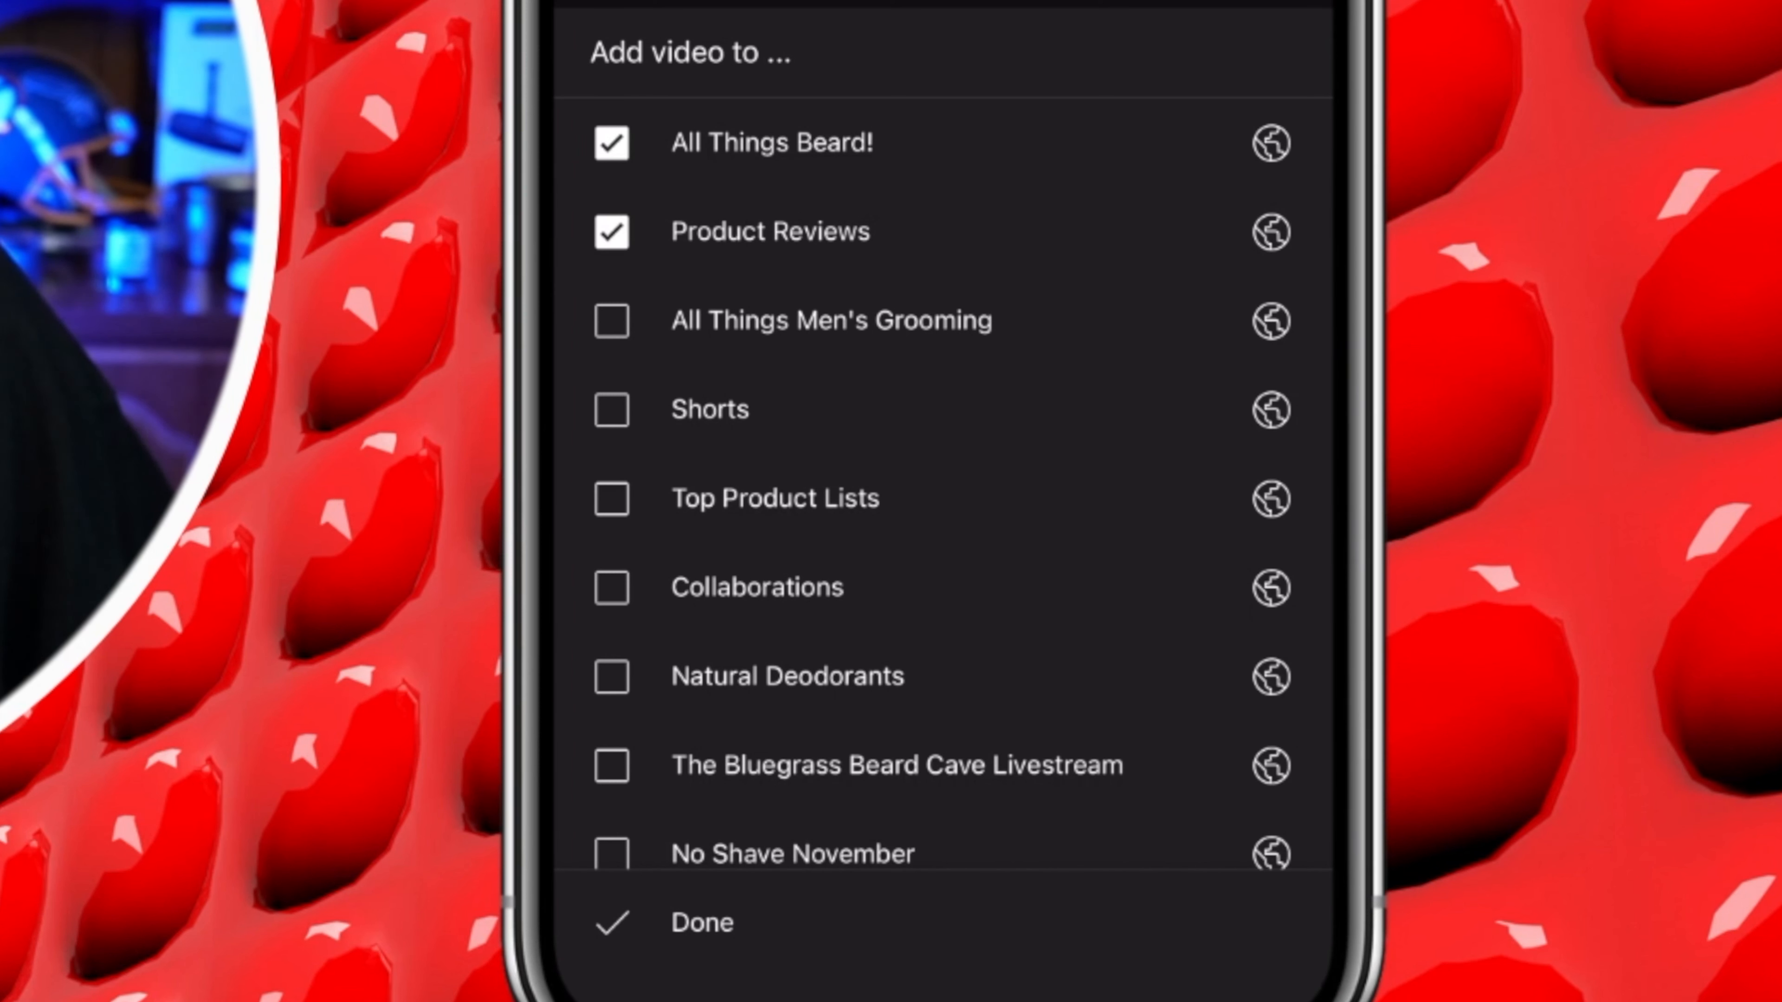
click(702, 922)
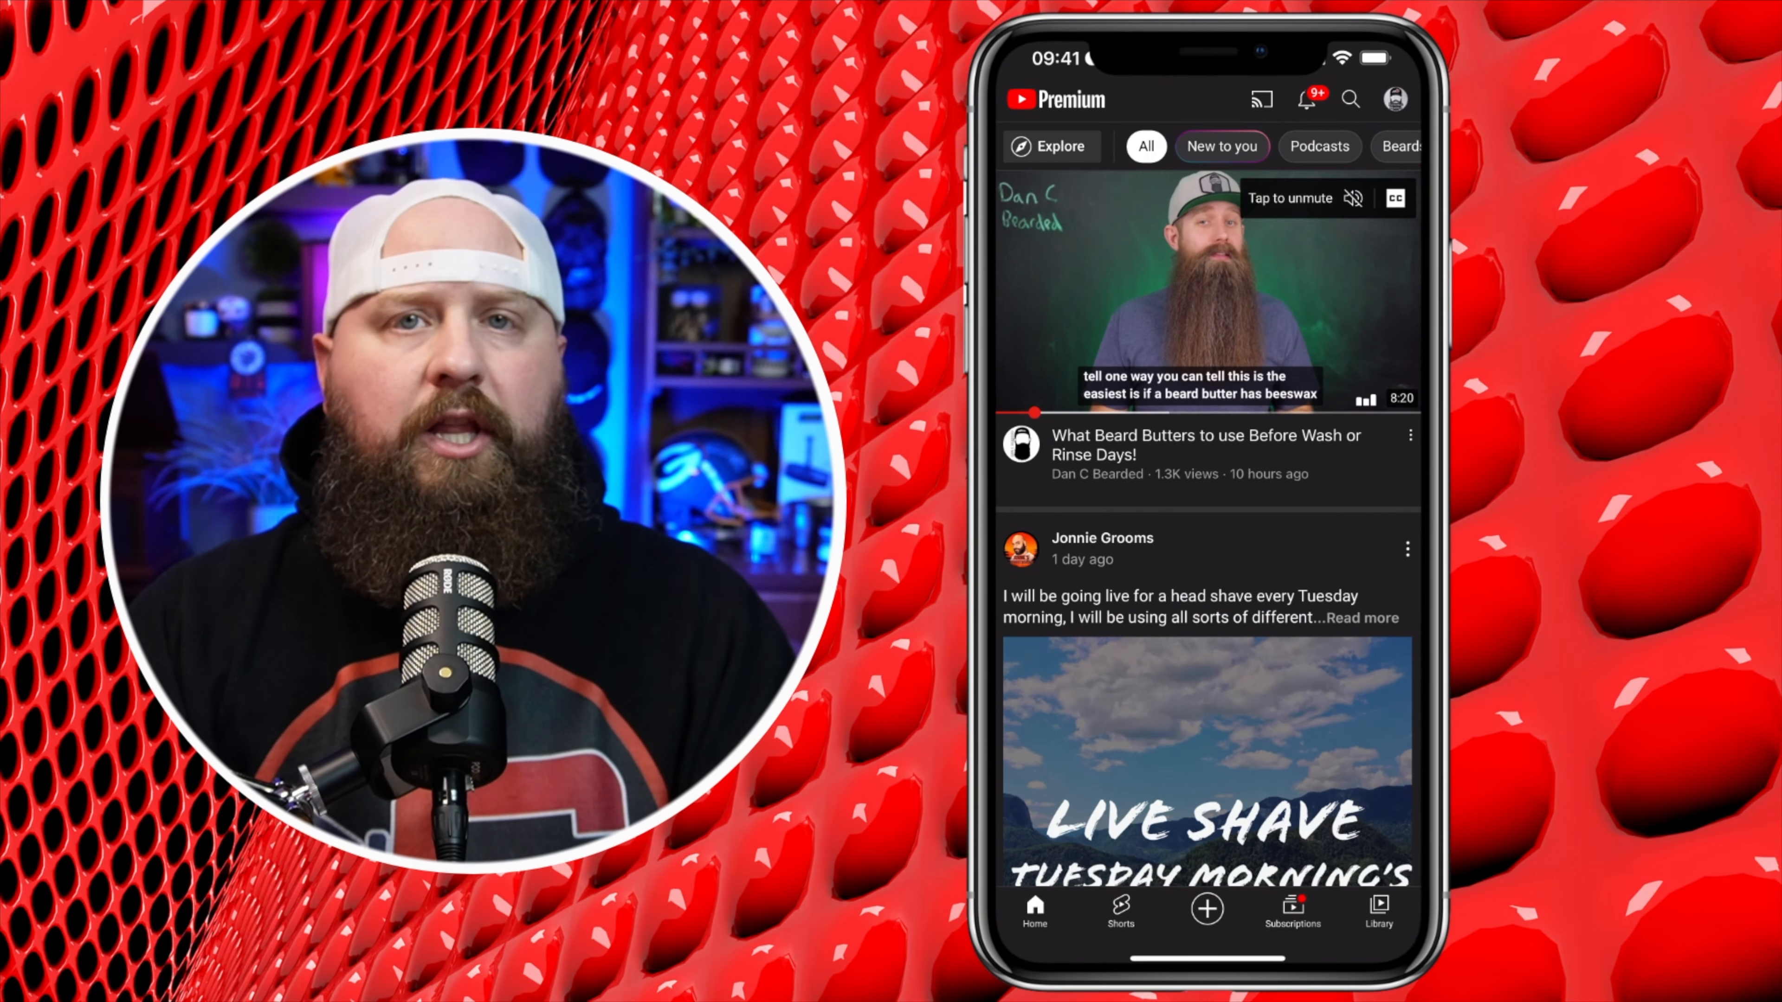
- Switch to the YouTube Studio mobile app and open the uploaded "Ken the content coach intro" video for editing
drag(1208, 958, 1237, 775)
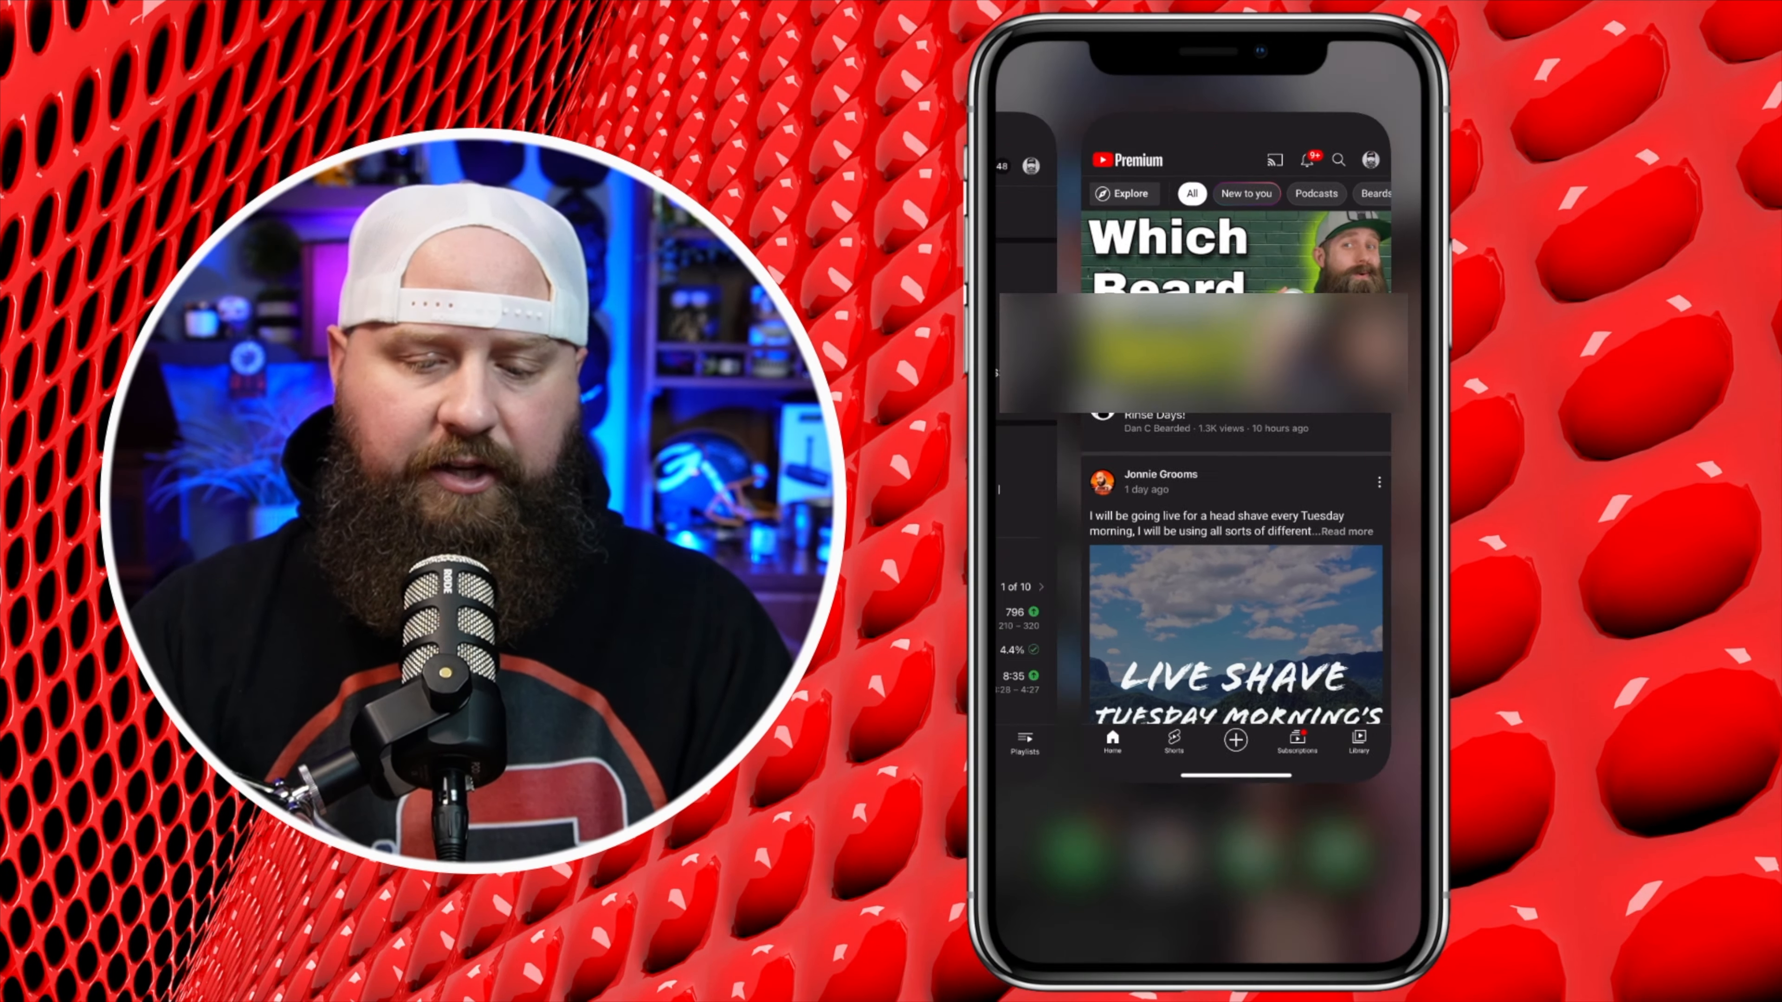
click(1116, 491)
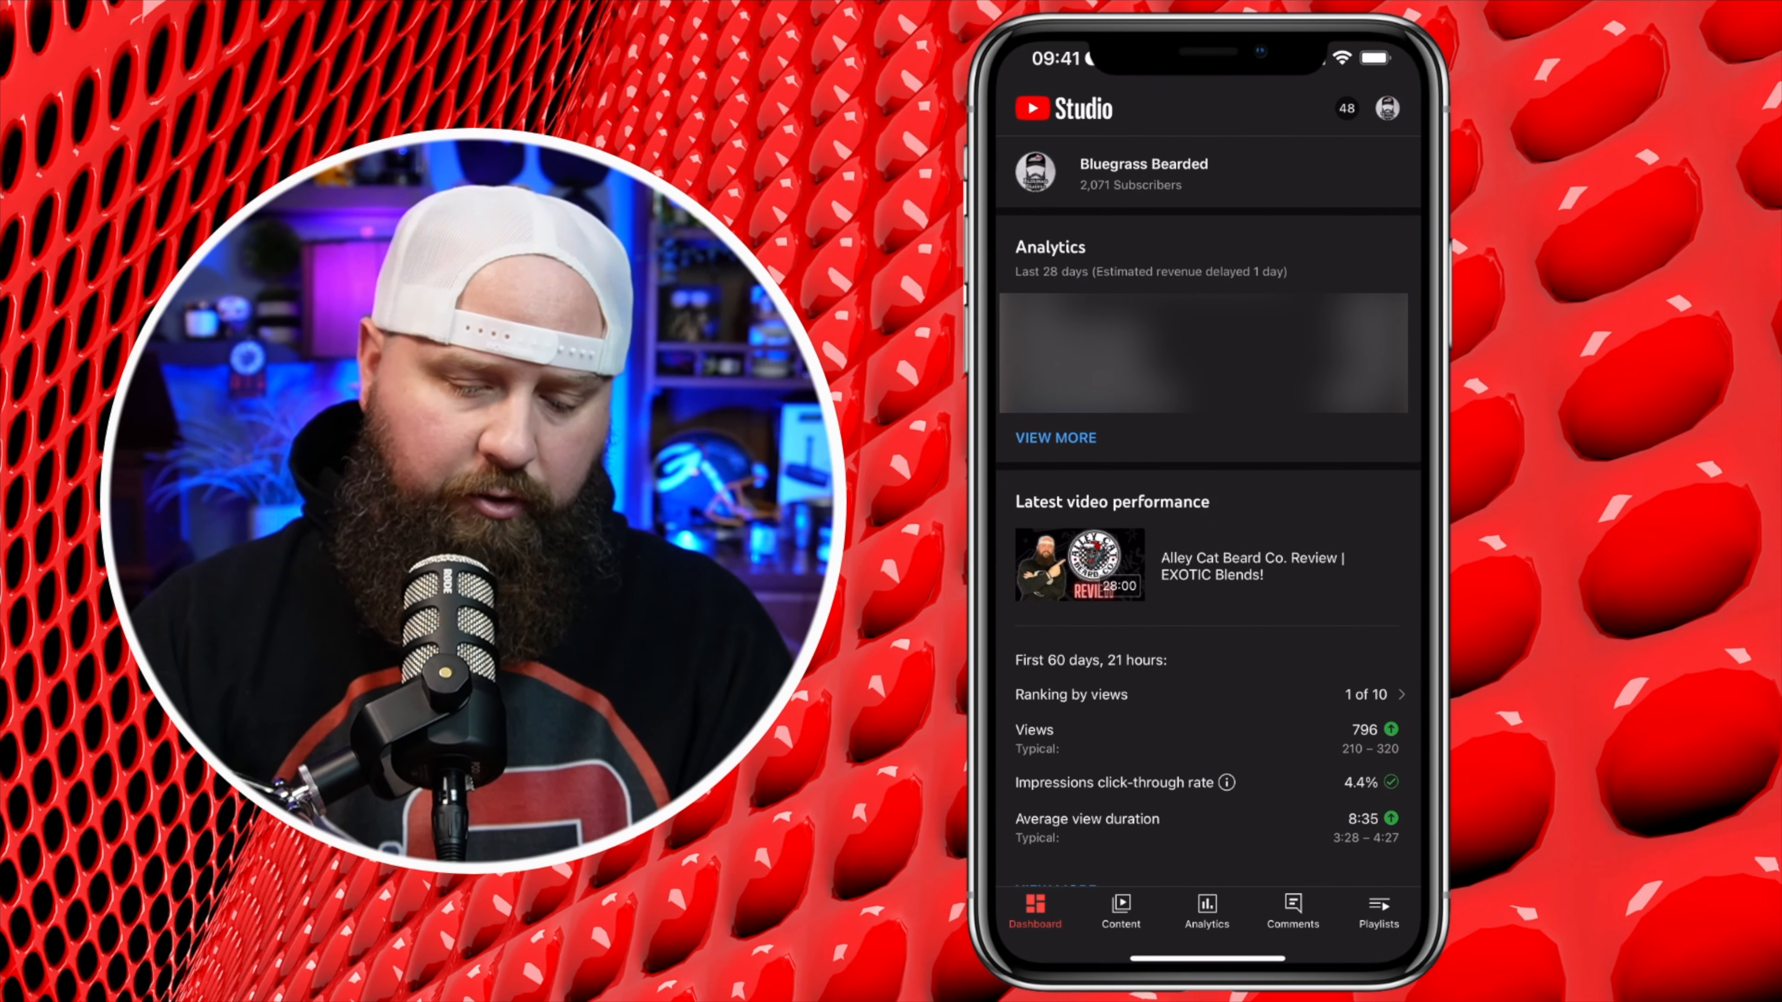
click(1121, 912)
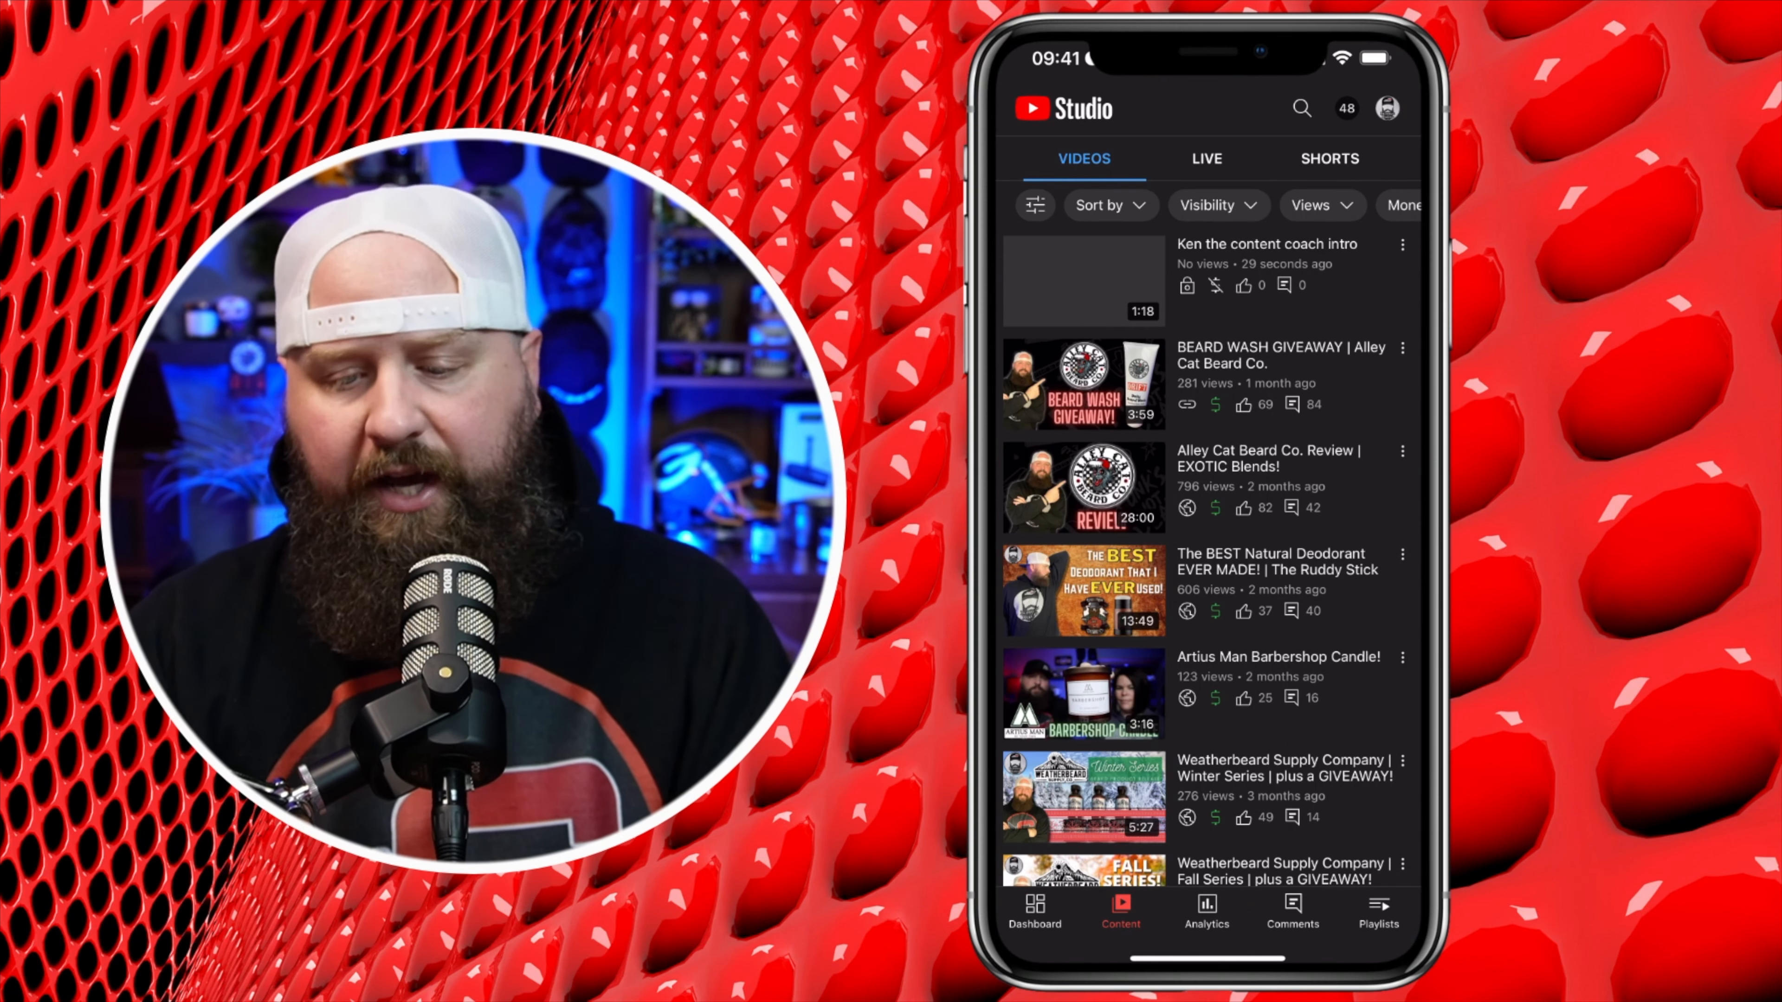
click(1193, 277)
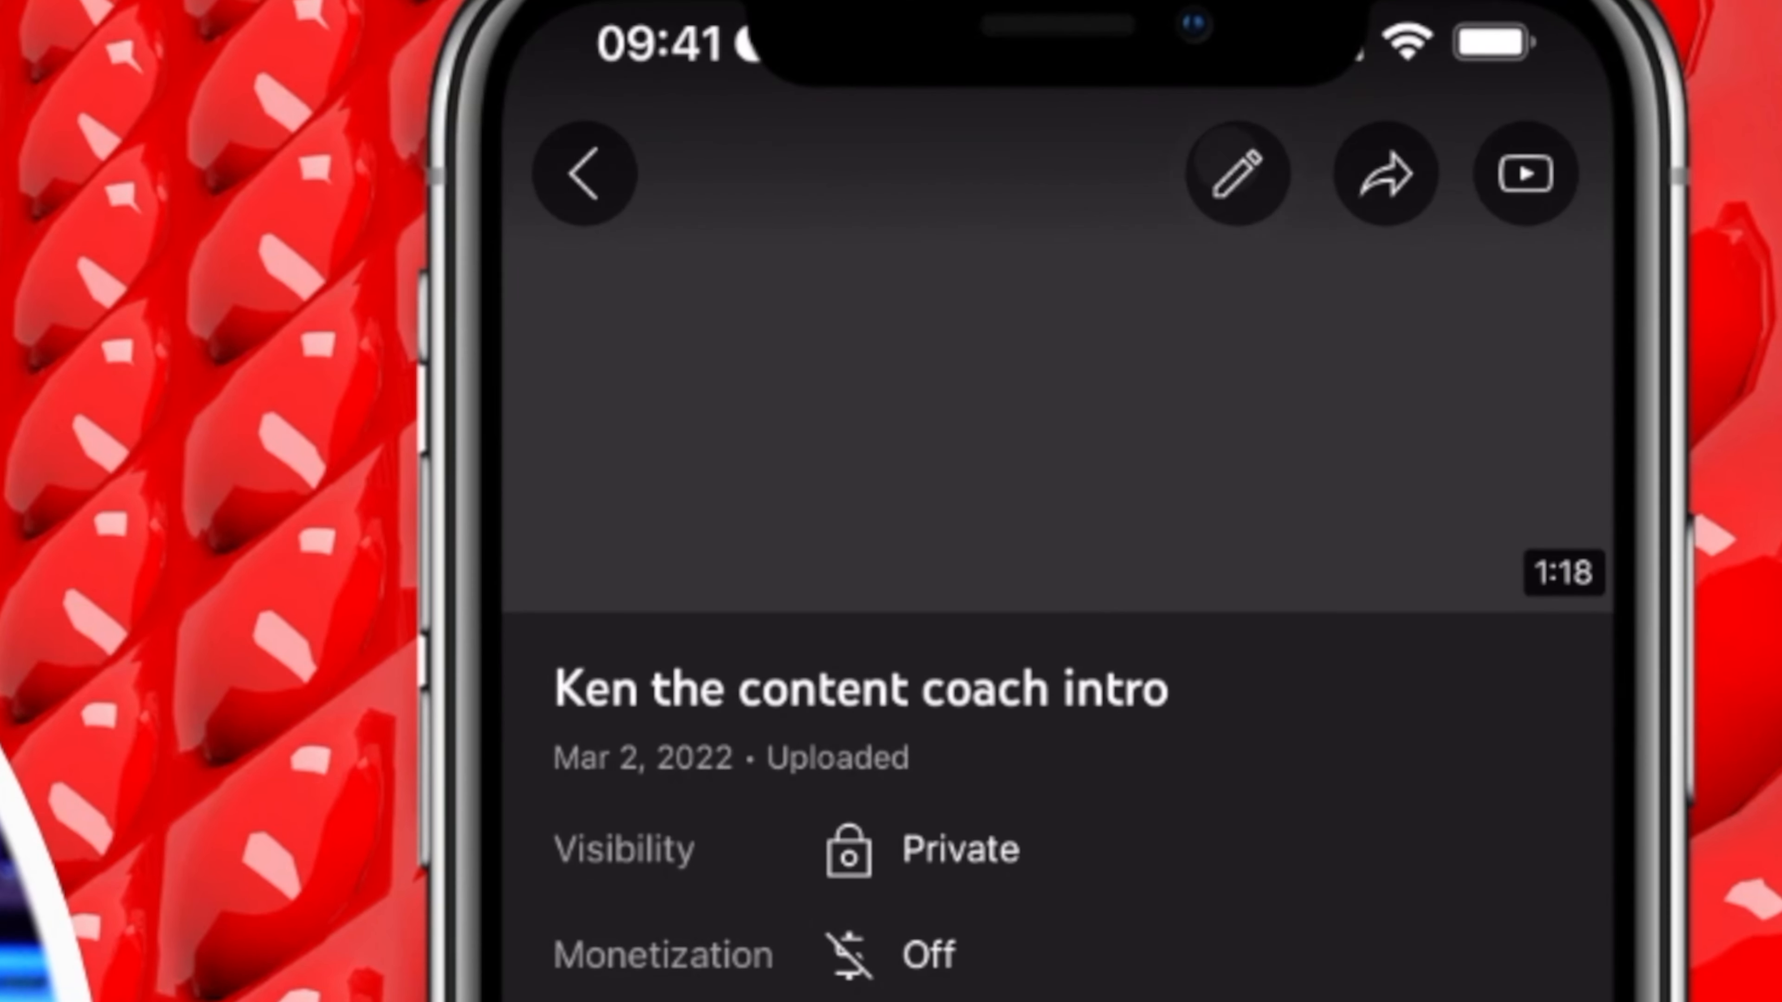
click(1236, 174)
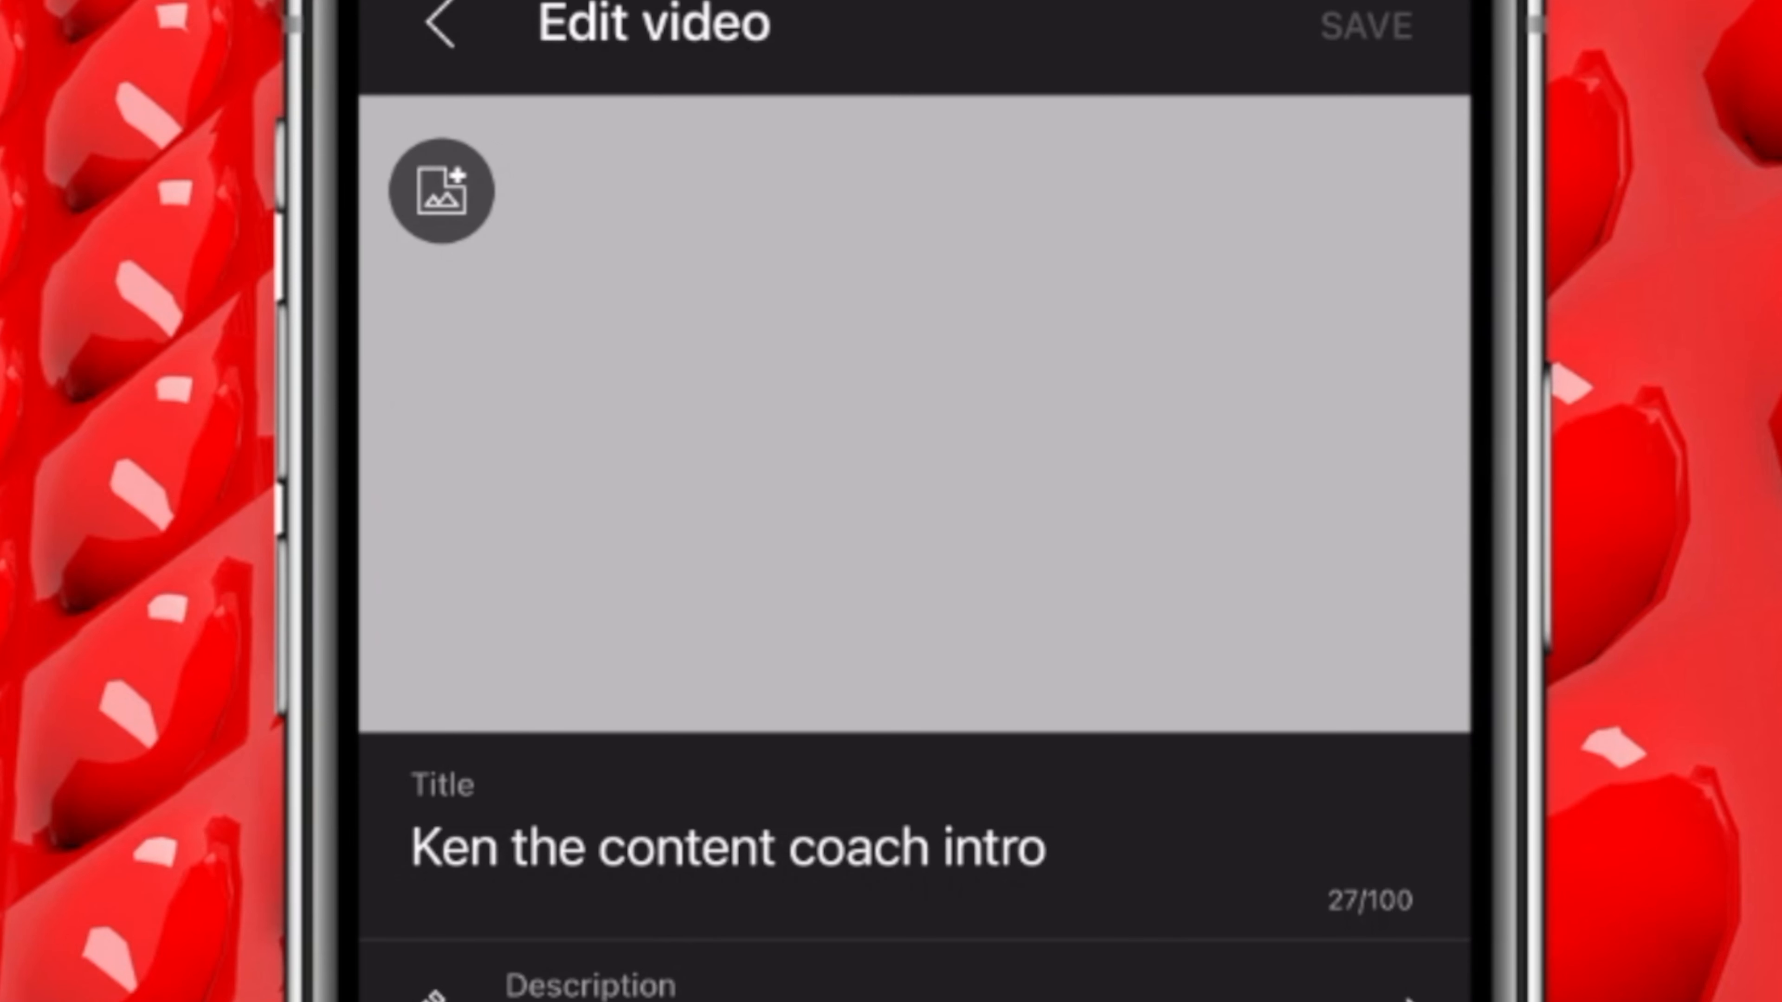
- Set the February 2022 channel introduction image from the photo library as the video's custom thumbnail, keeping the current photo access selection
click(441, 191)
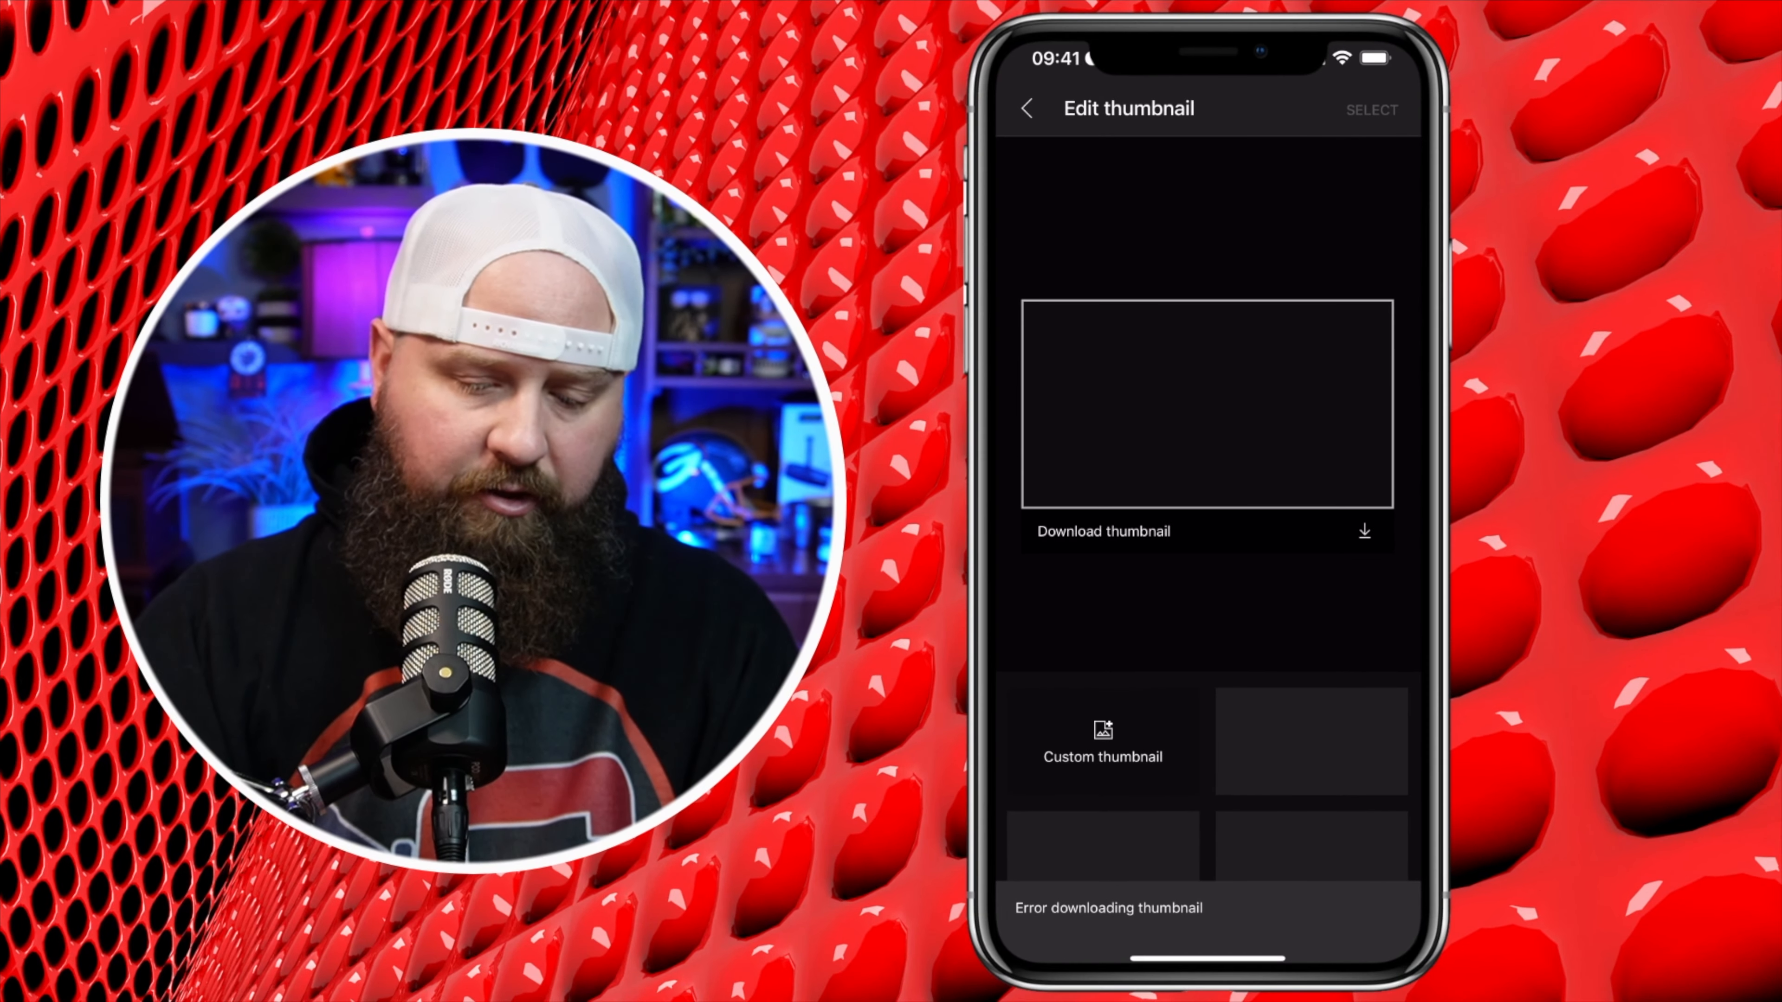
click(1103, 742)
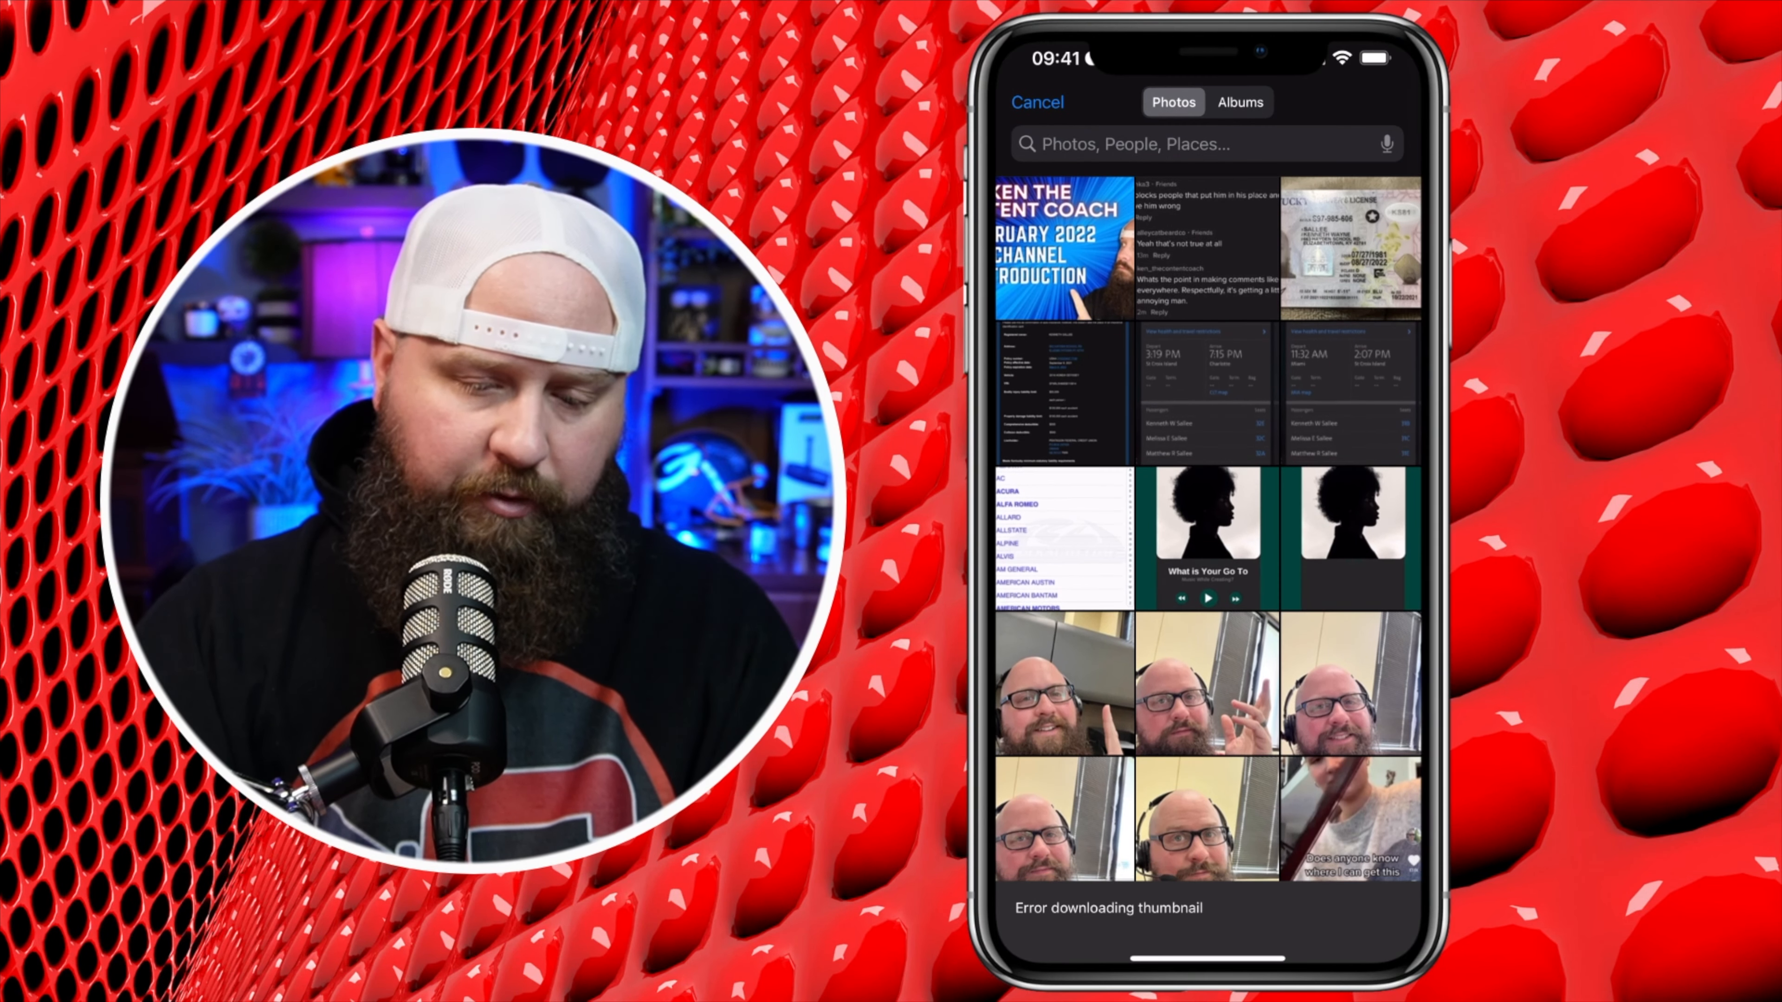
click(1065, 248)
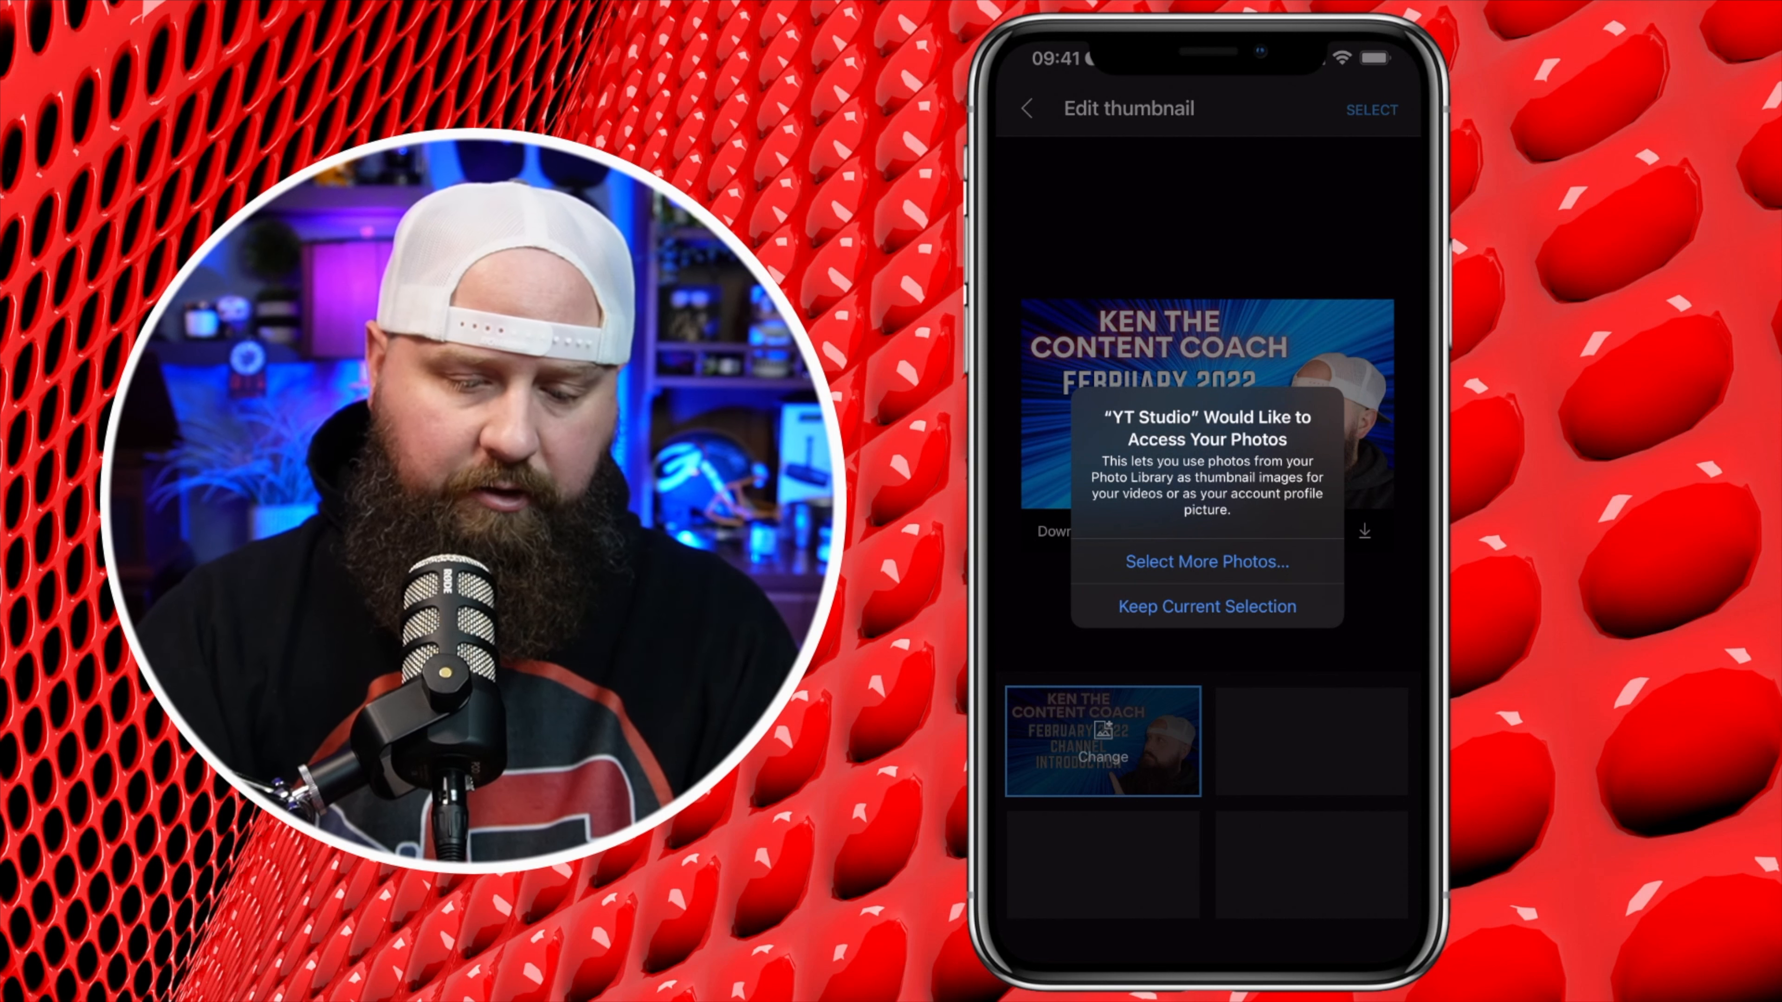
click(1207, 607)
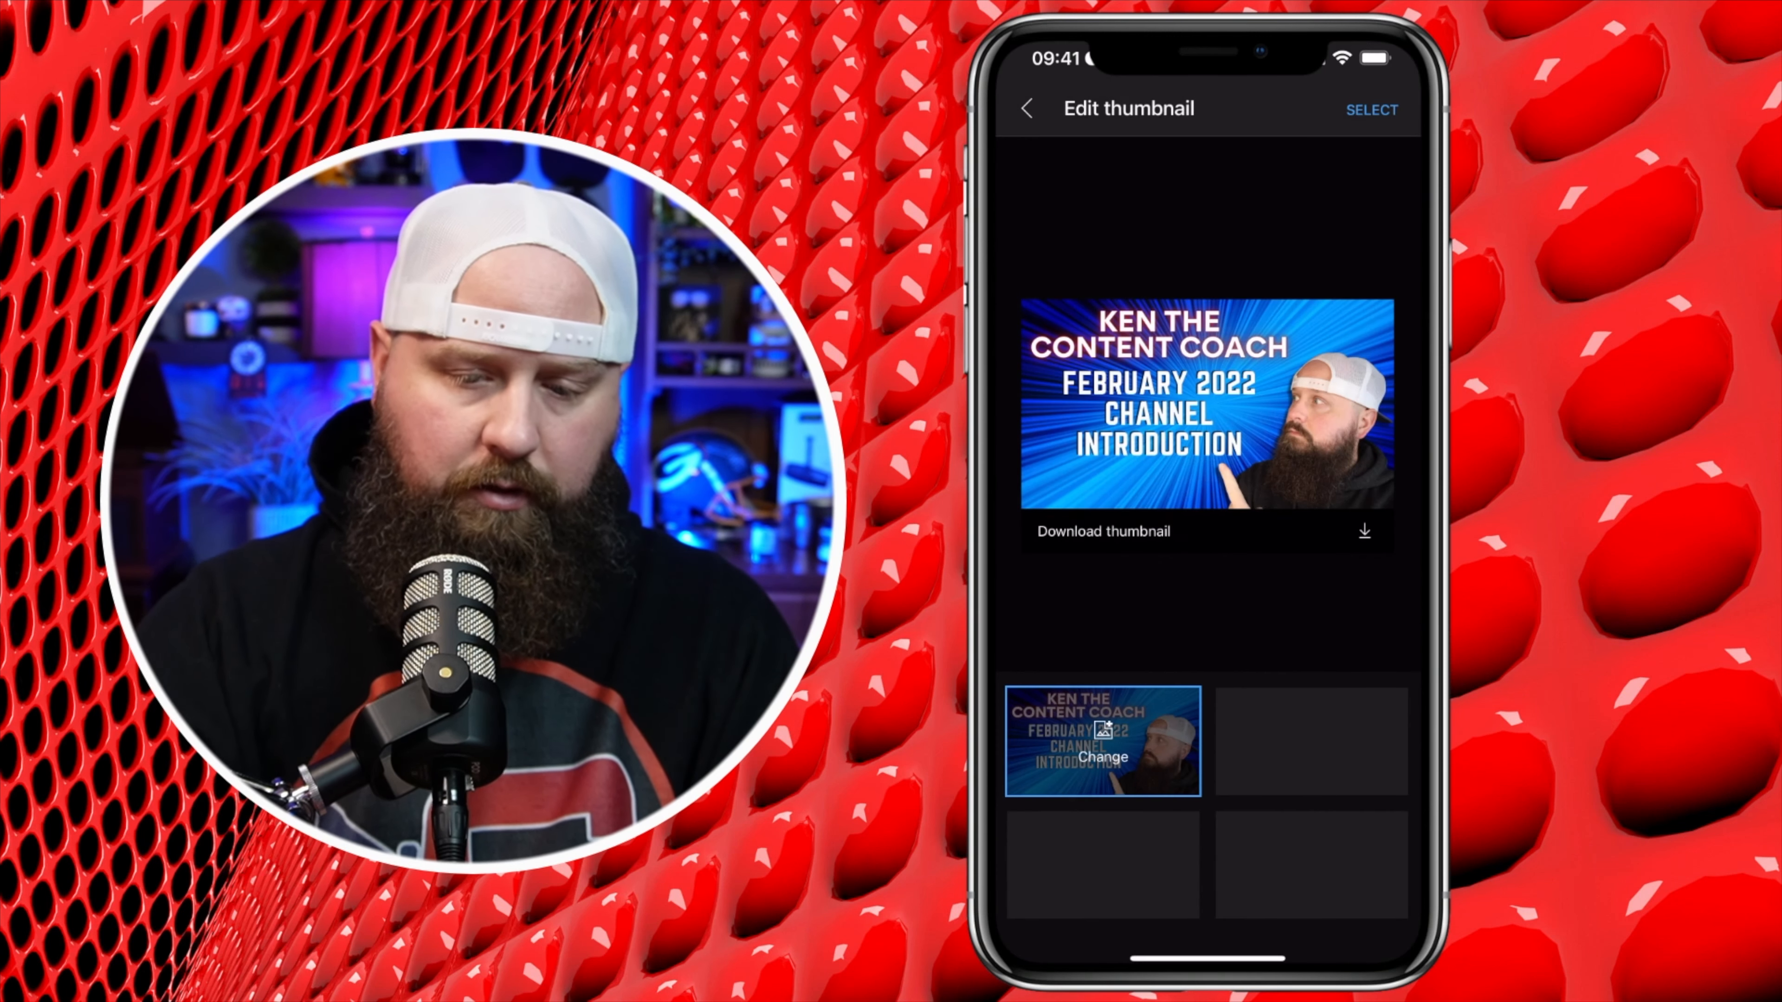
click(1027, 108)
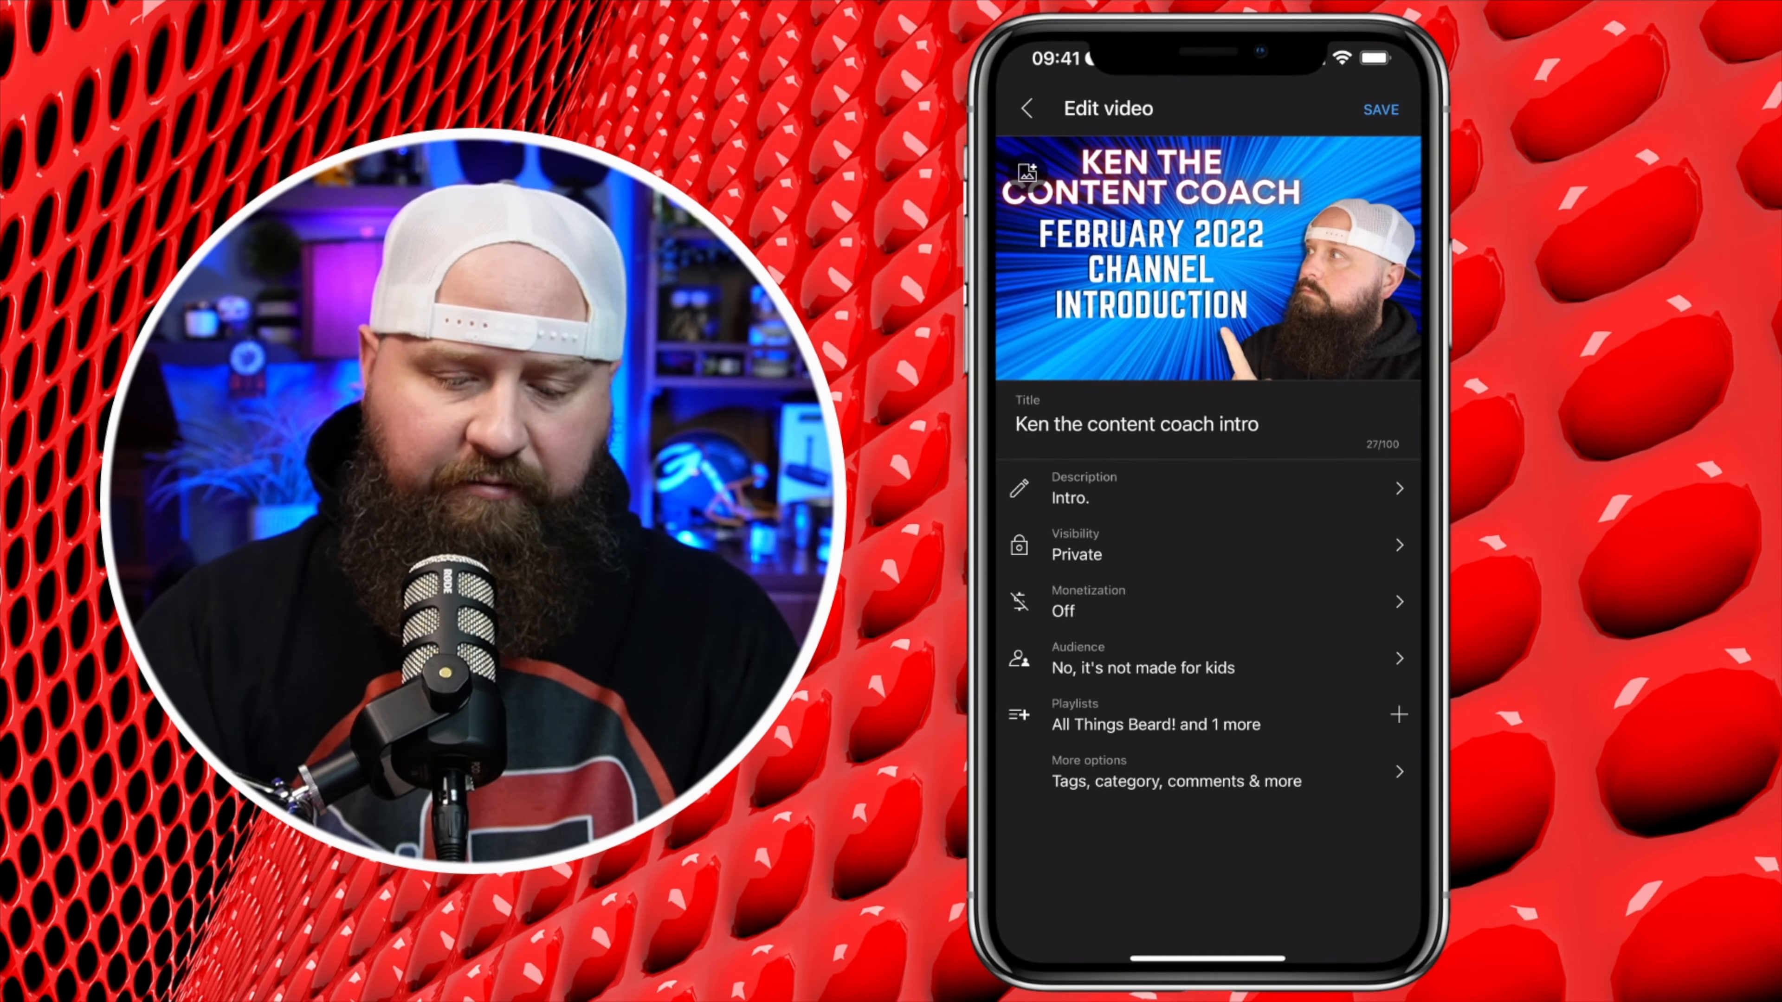
- Turn monetization on for the video with the default ad types and check its audience and age restriction settings
click(1193, 601)
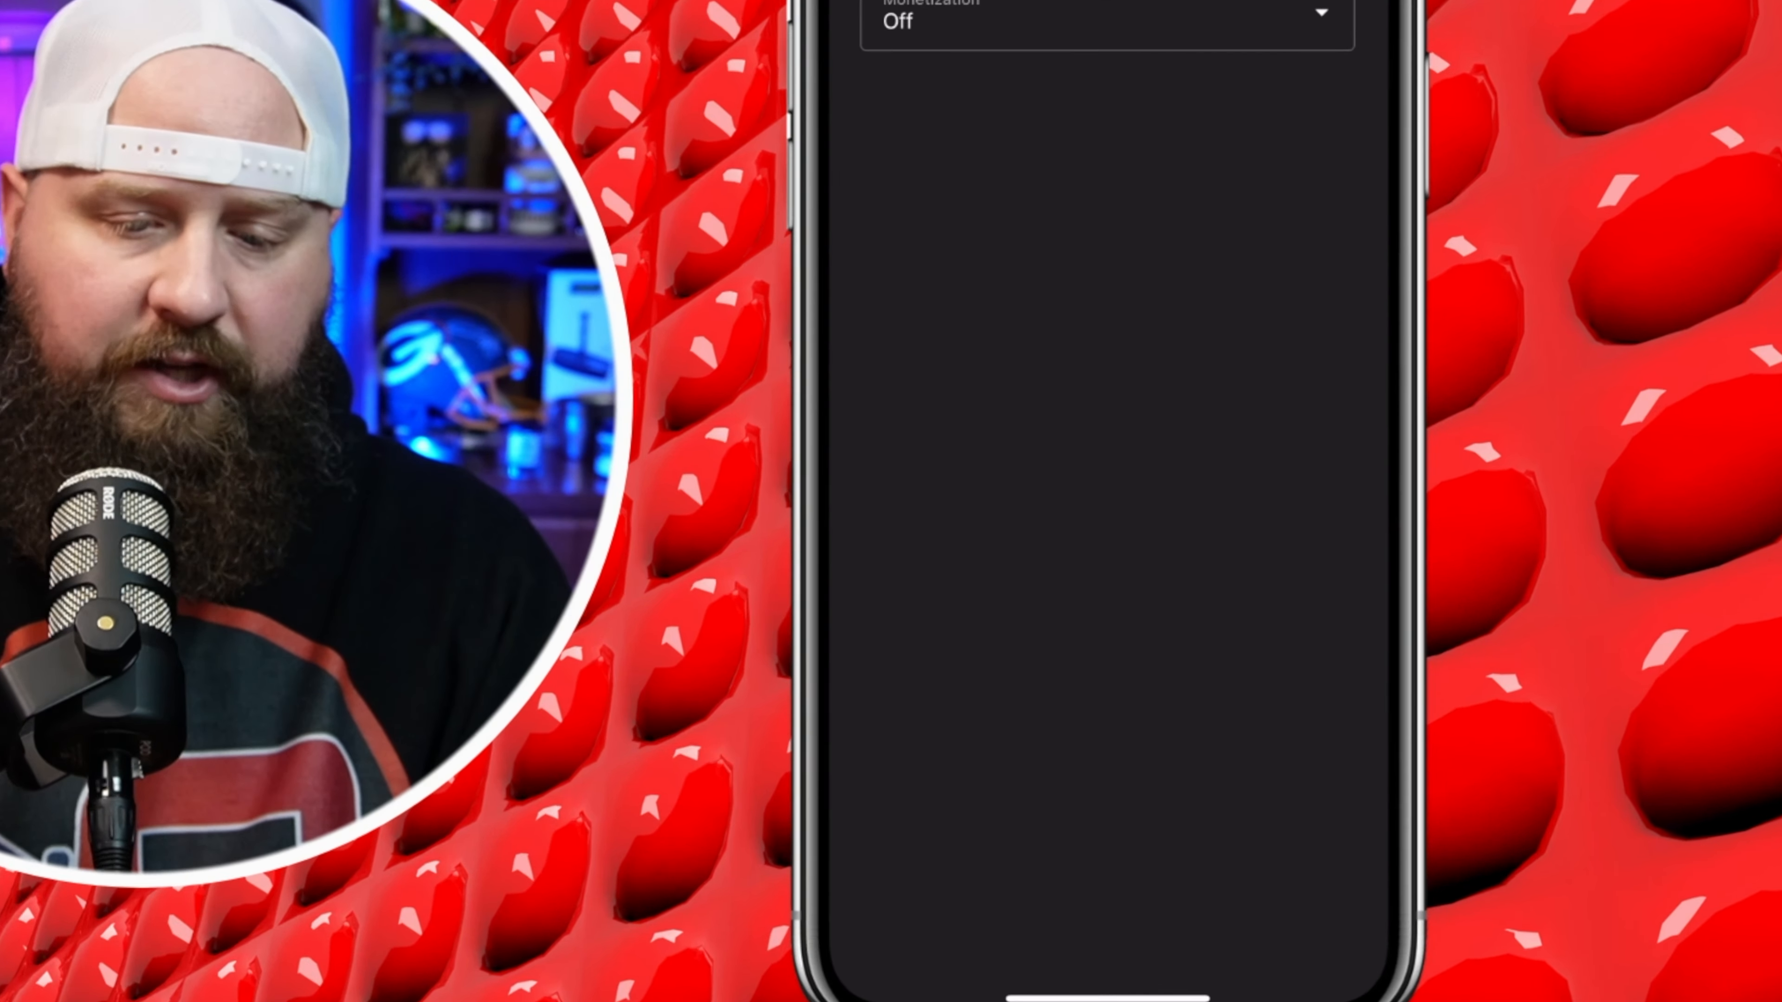
click(1193, 190)
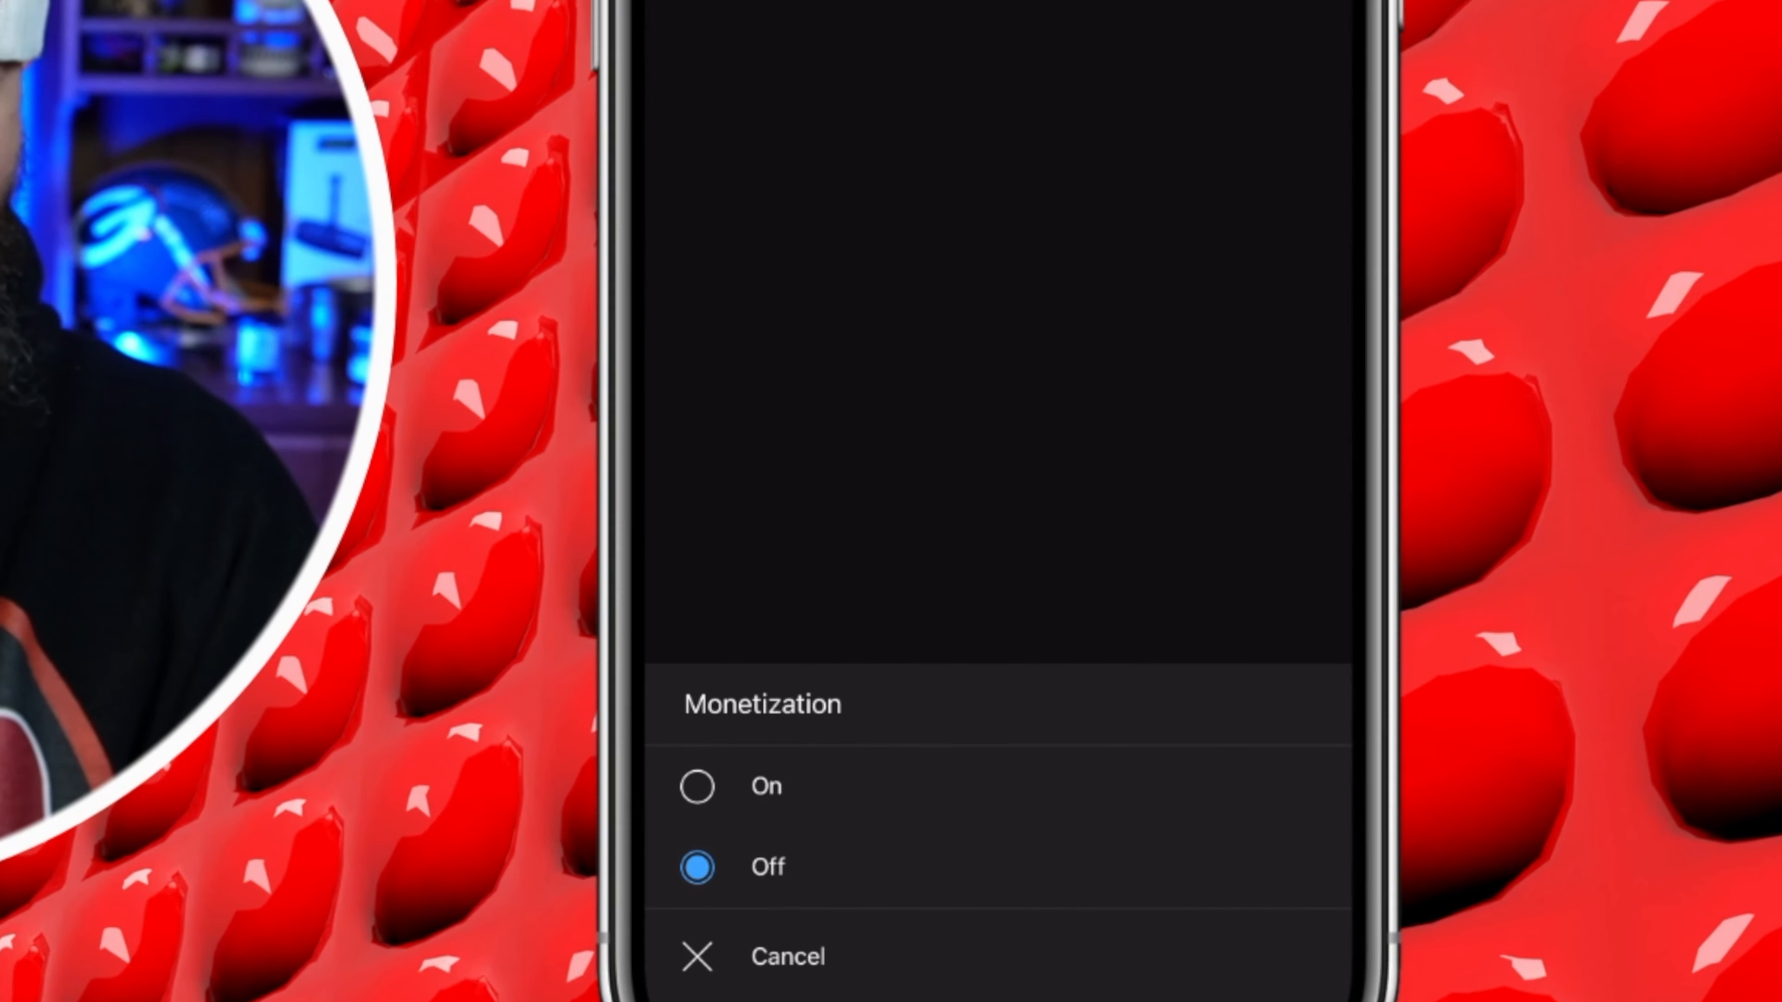
click(766, 787)
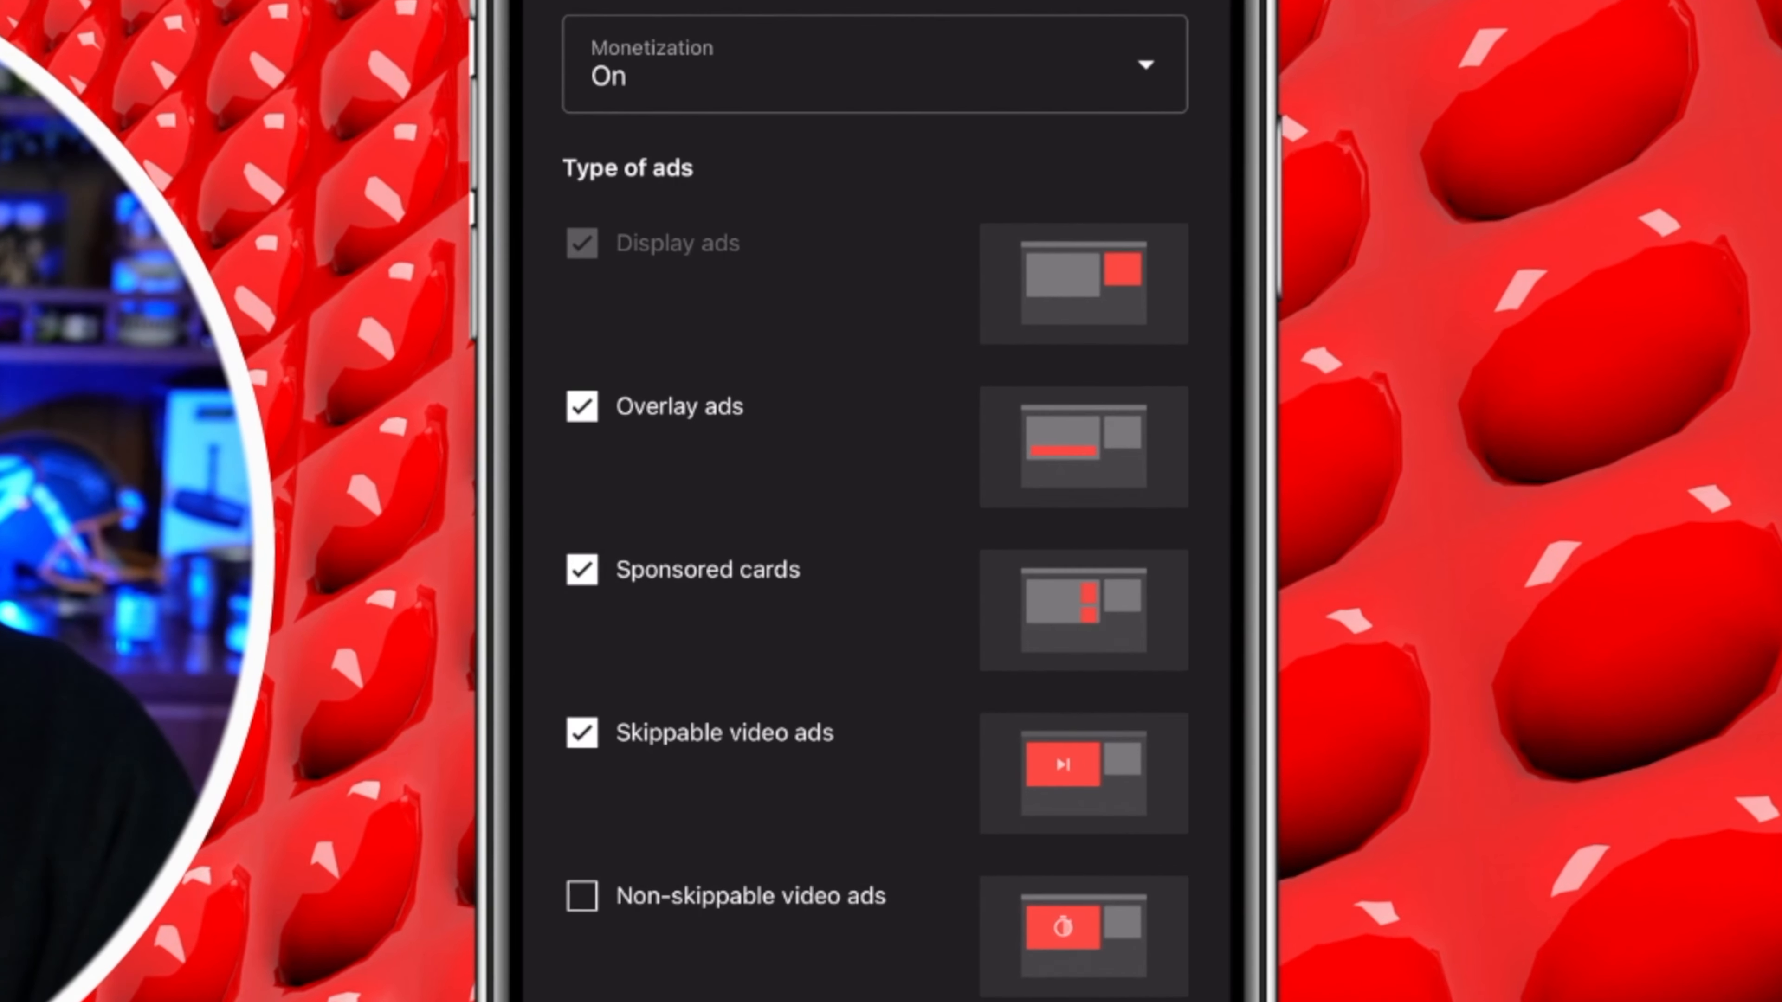
click(980, 90)
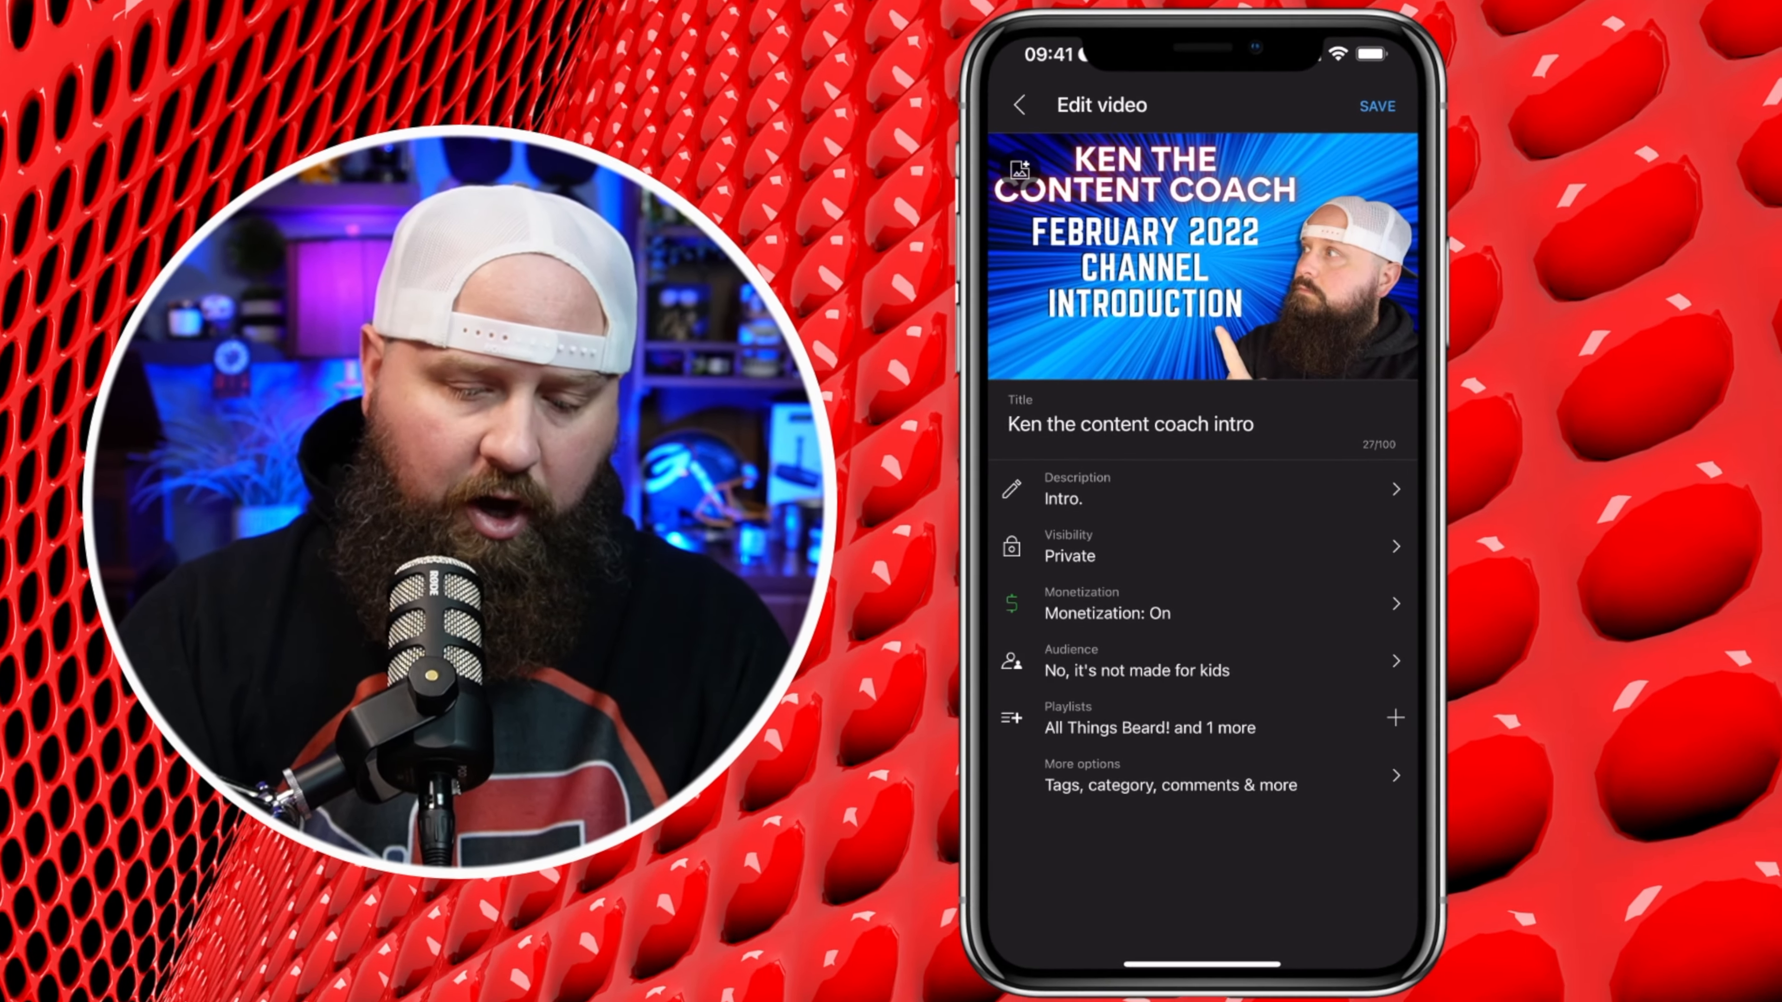
click(746, 813)
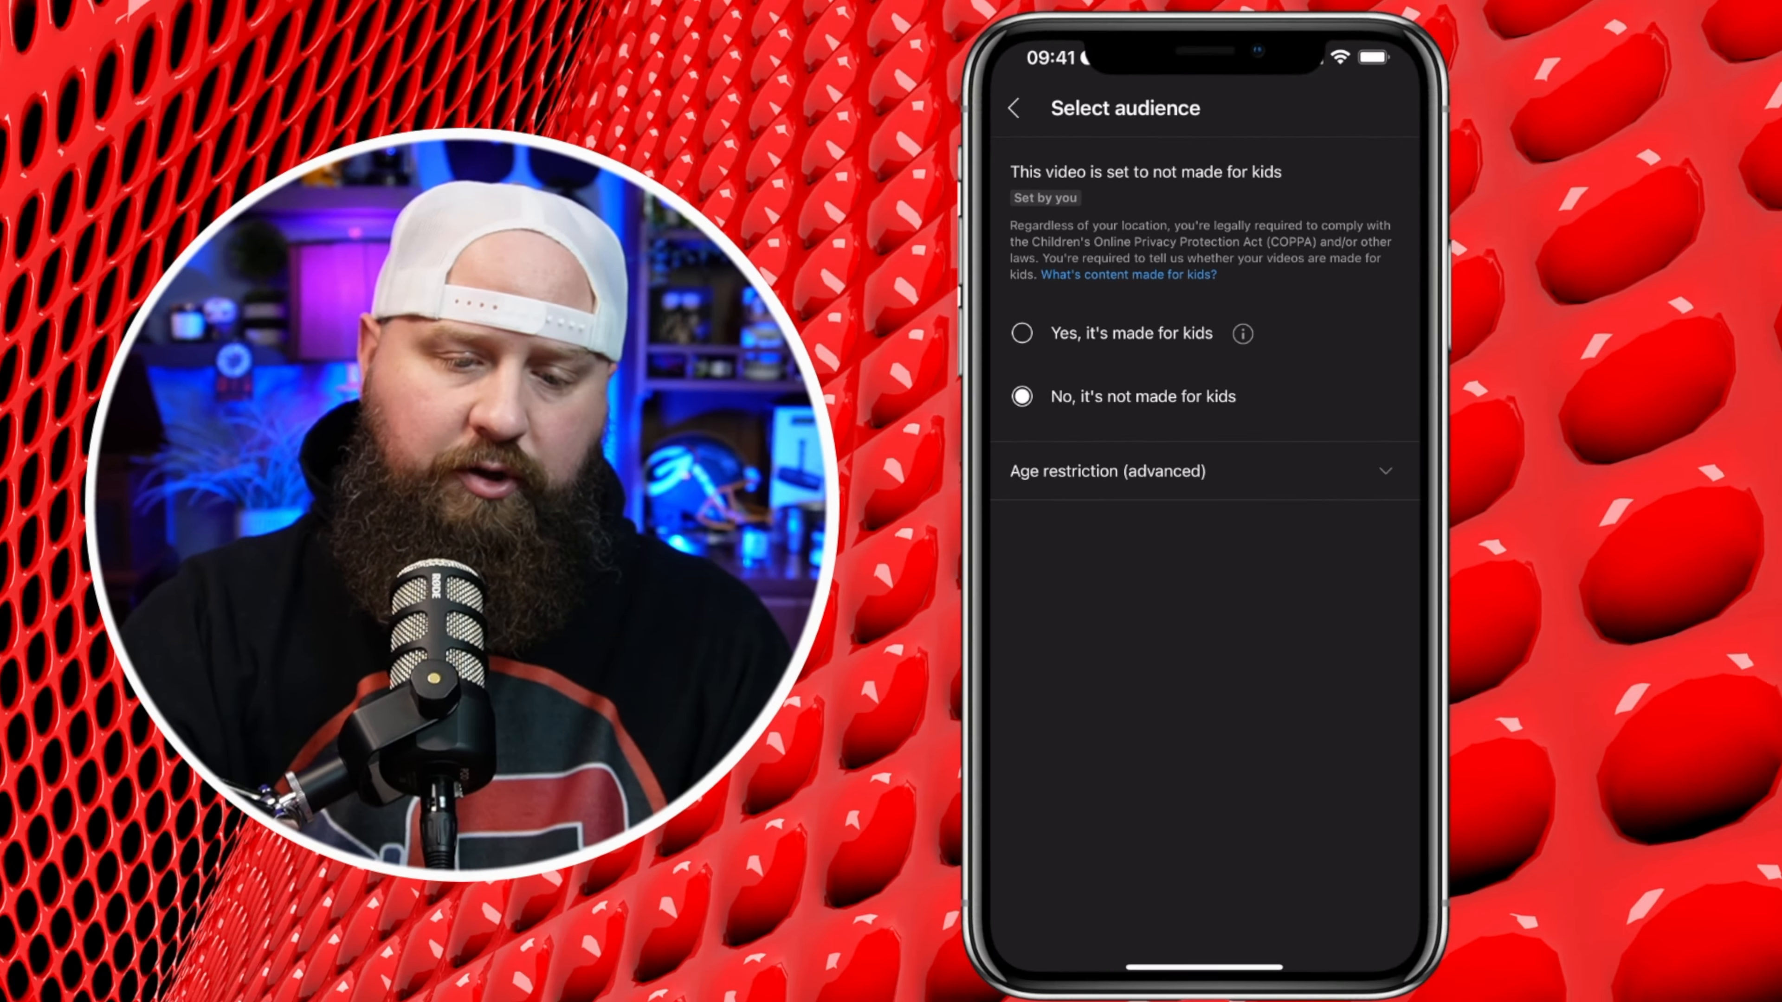
click(430, 86)
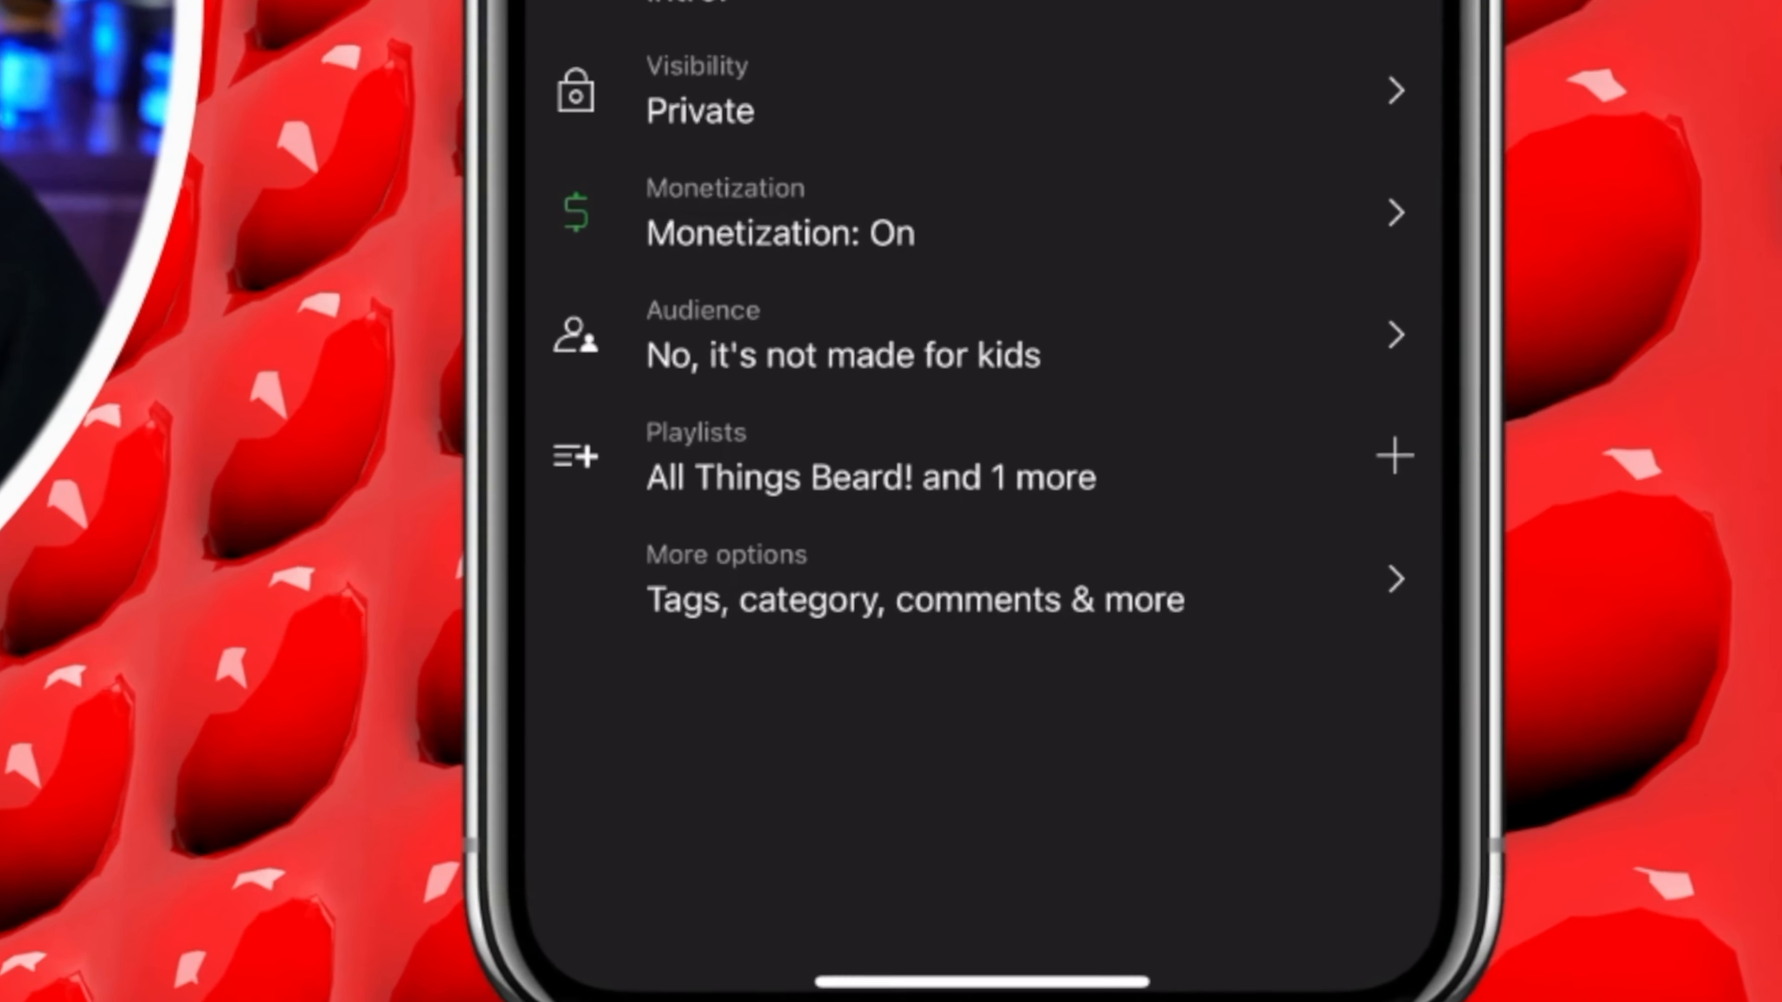
- Add the tag "Ken the content coach" in the video's additional options
click(1177, 773)
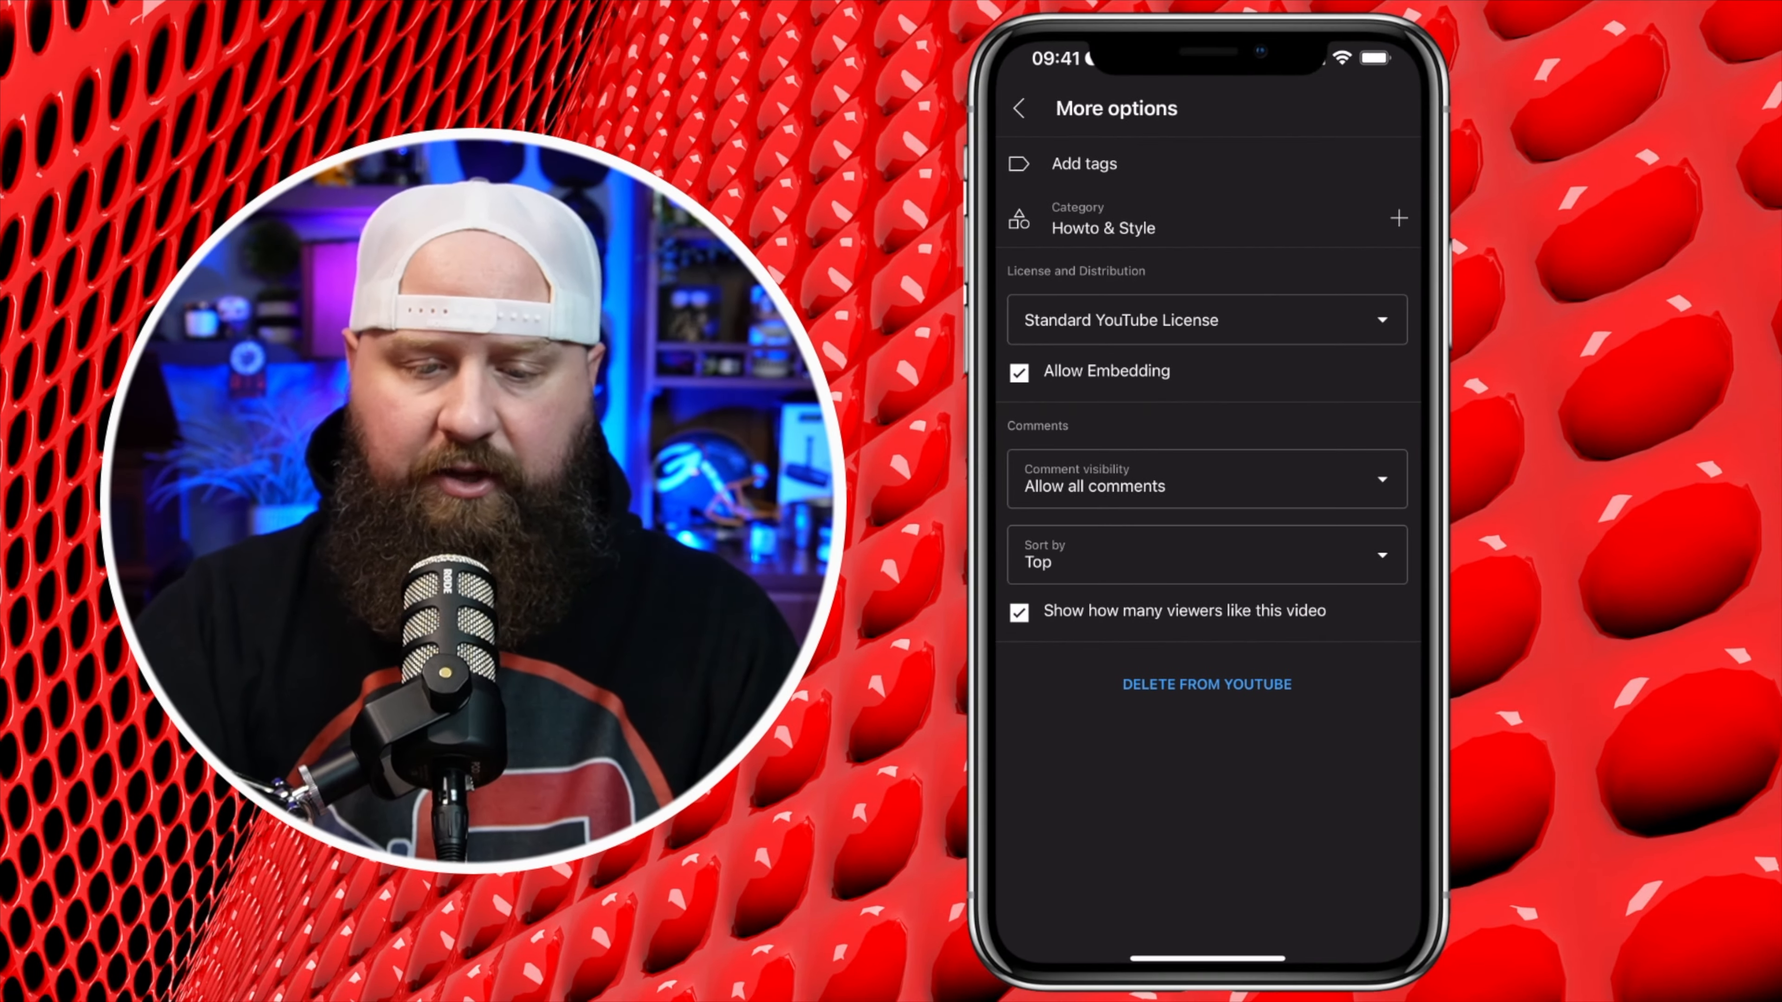
click(1084, 164)
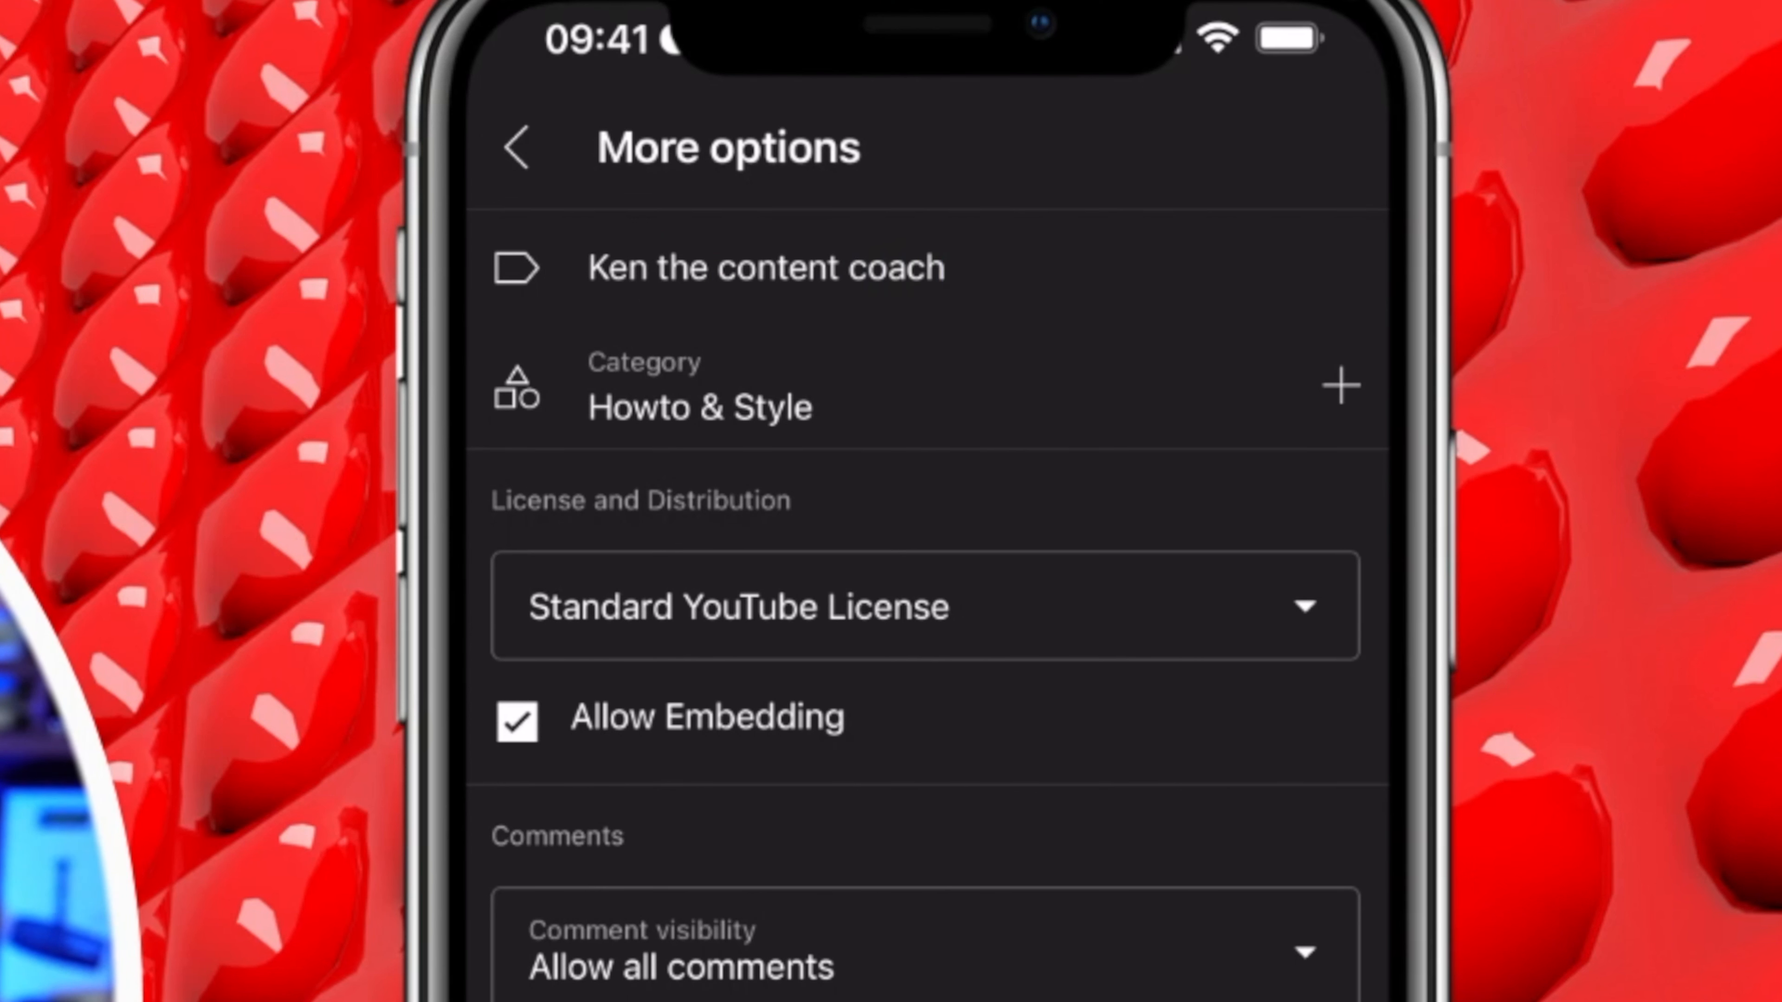
key(Return)
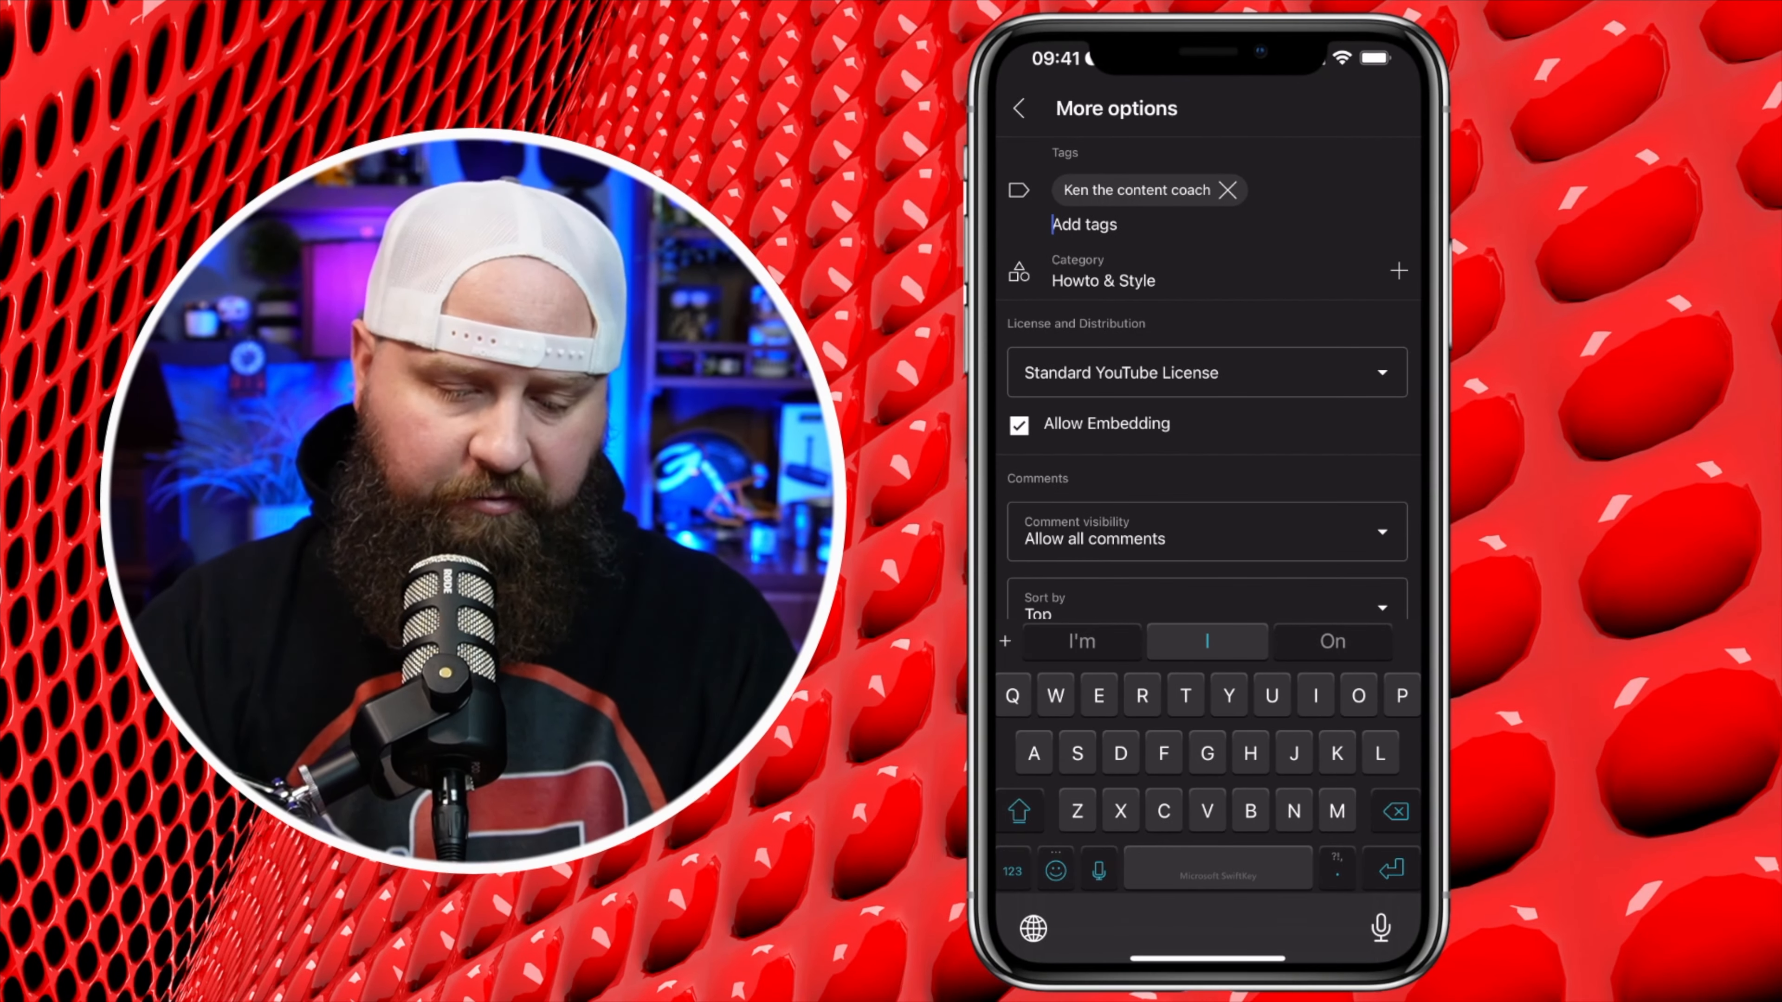
key(Return)
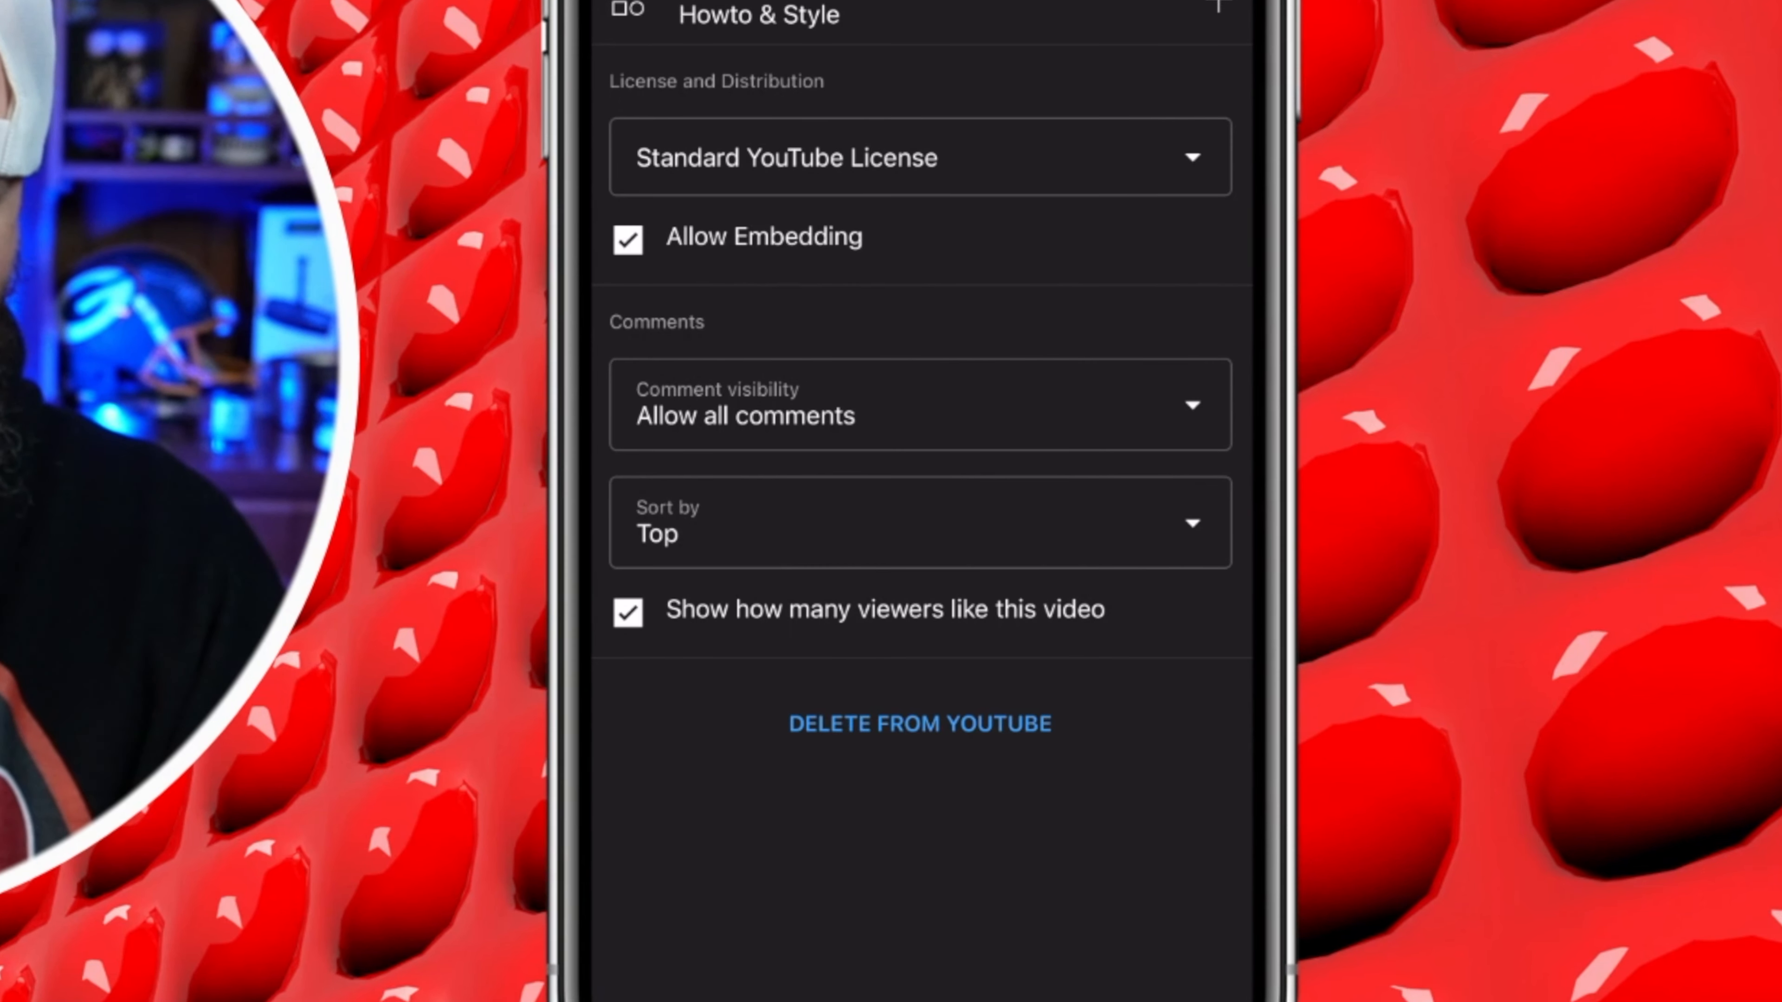
- Set the comment visibility to hold potentially inappropriate comments for review and return to the video's main edit page
click(919, 405)
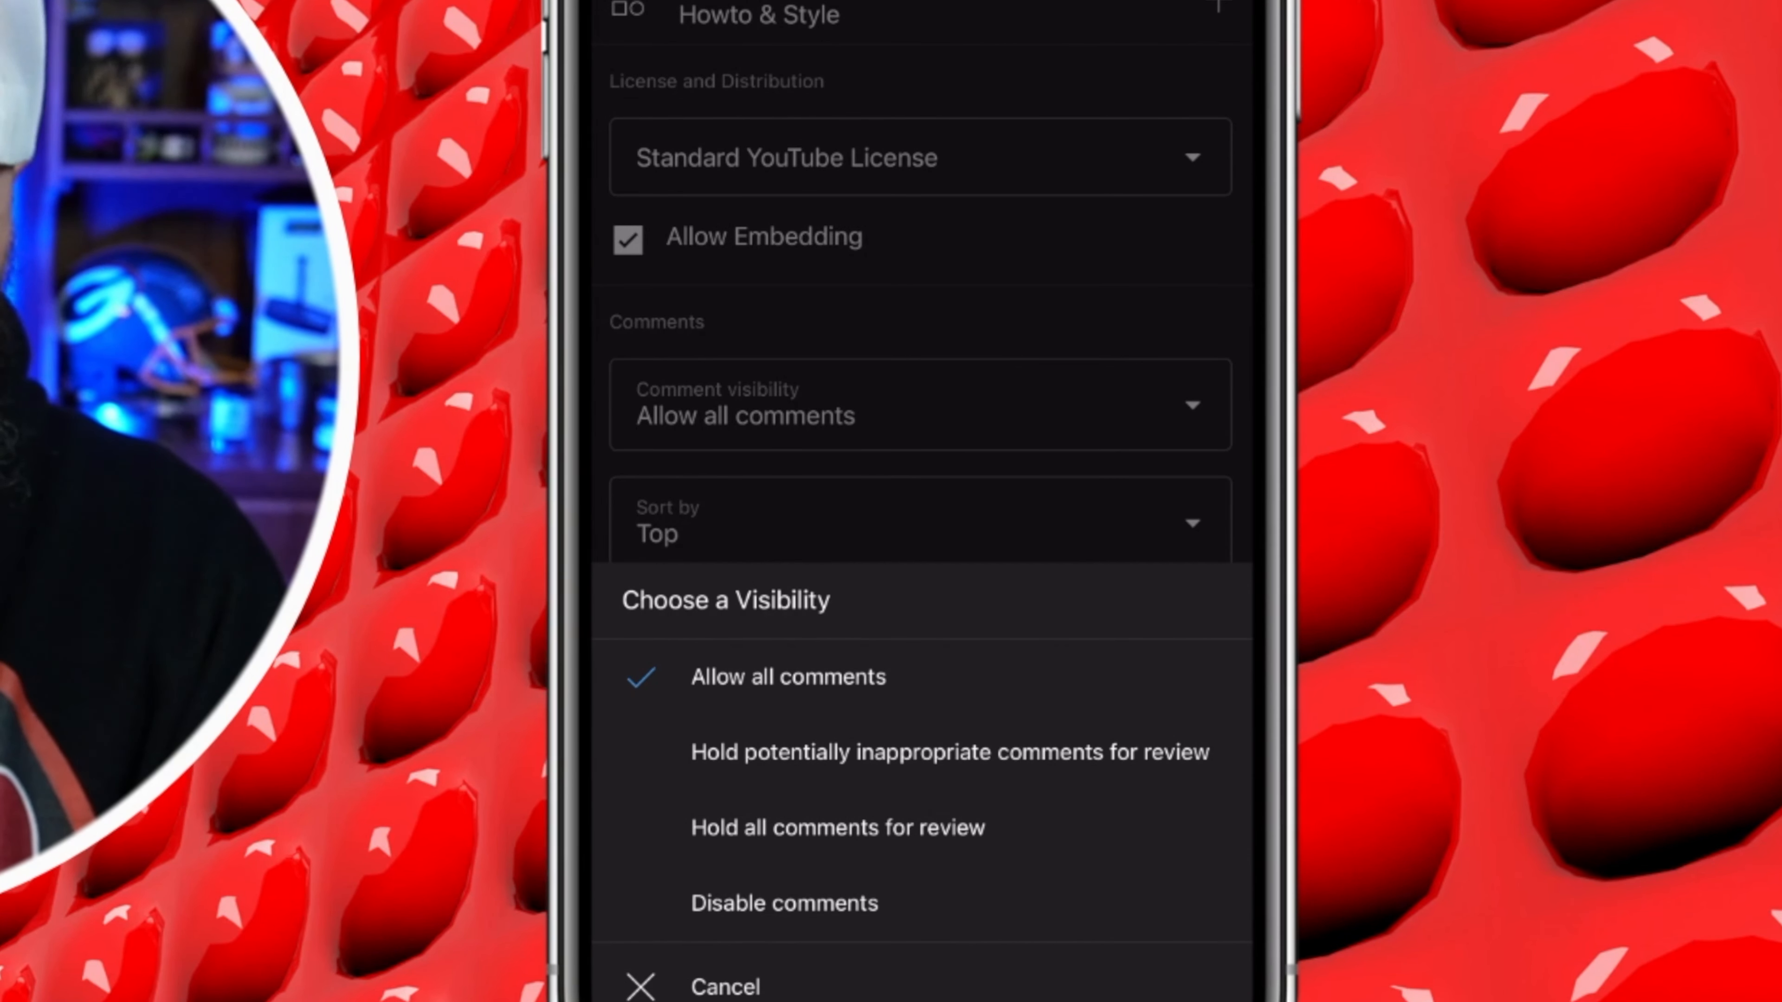
click(950, 752)
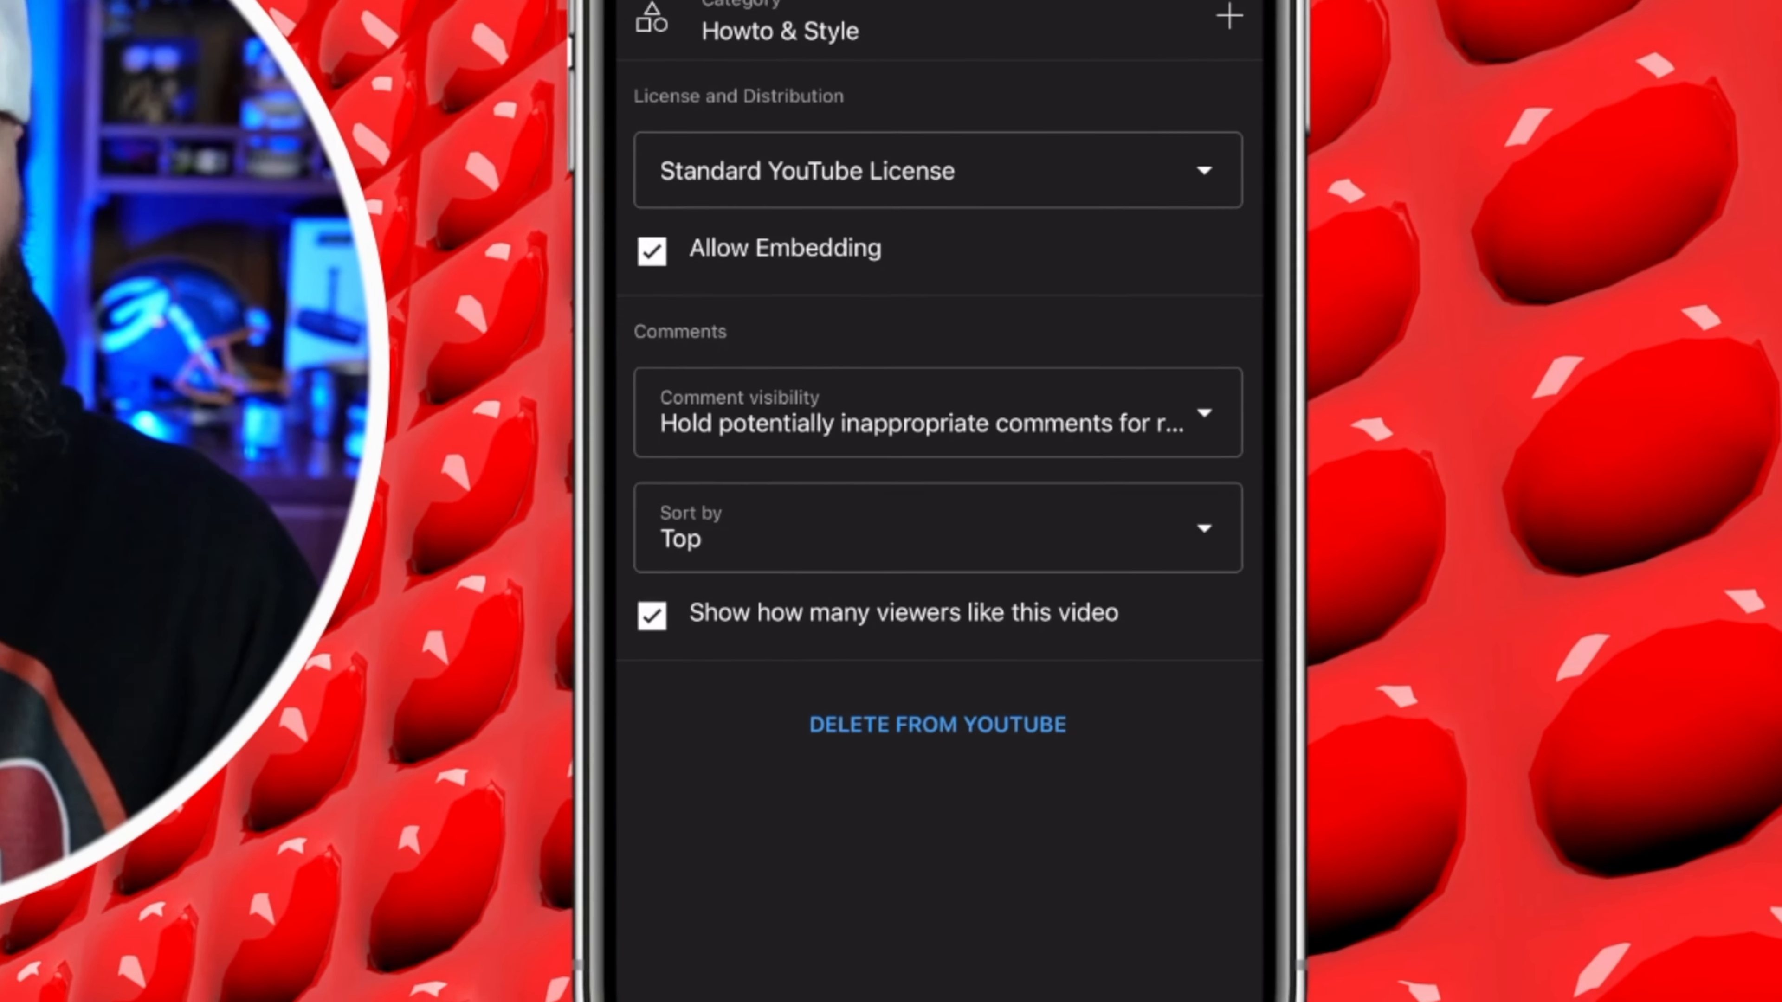
click(1026, 108)
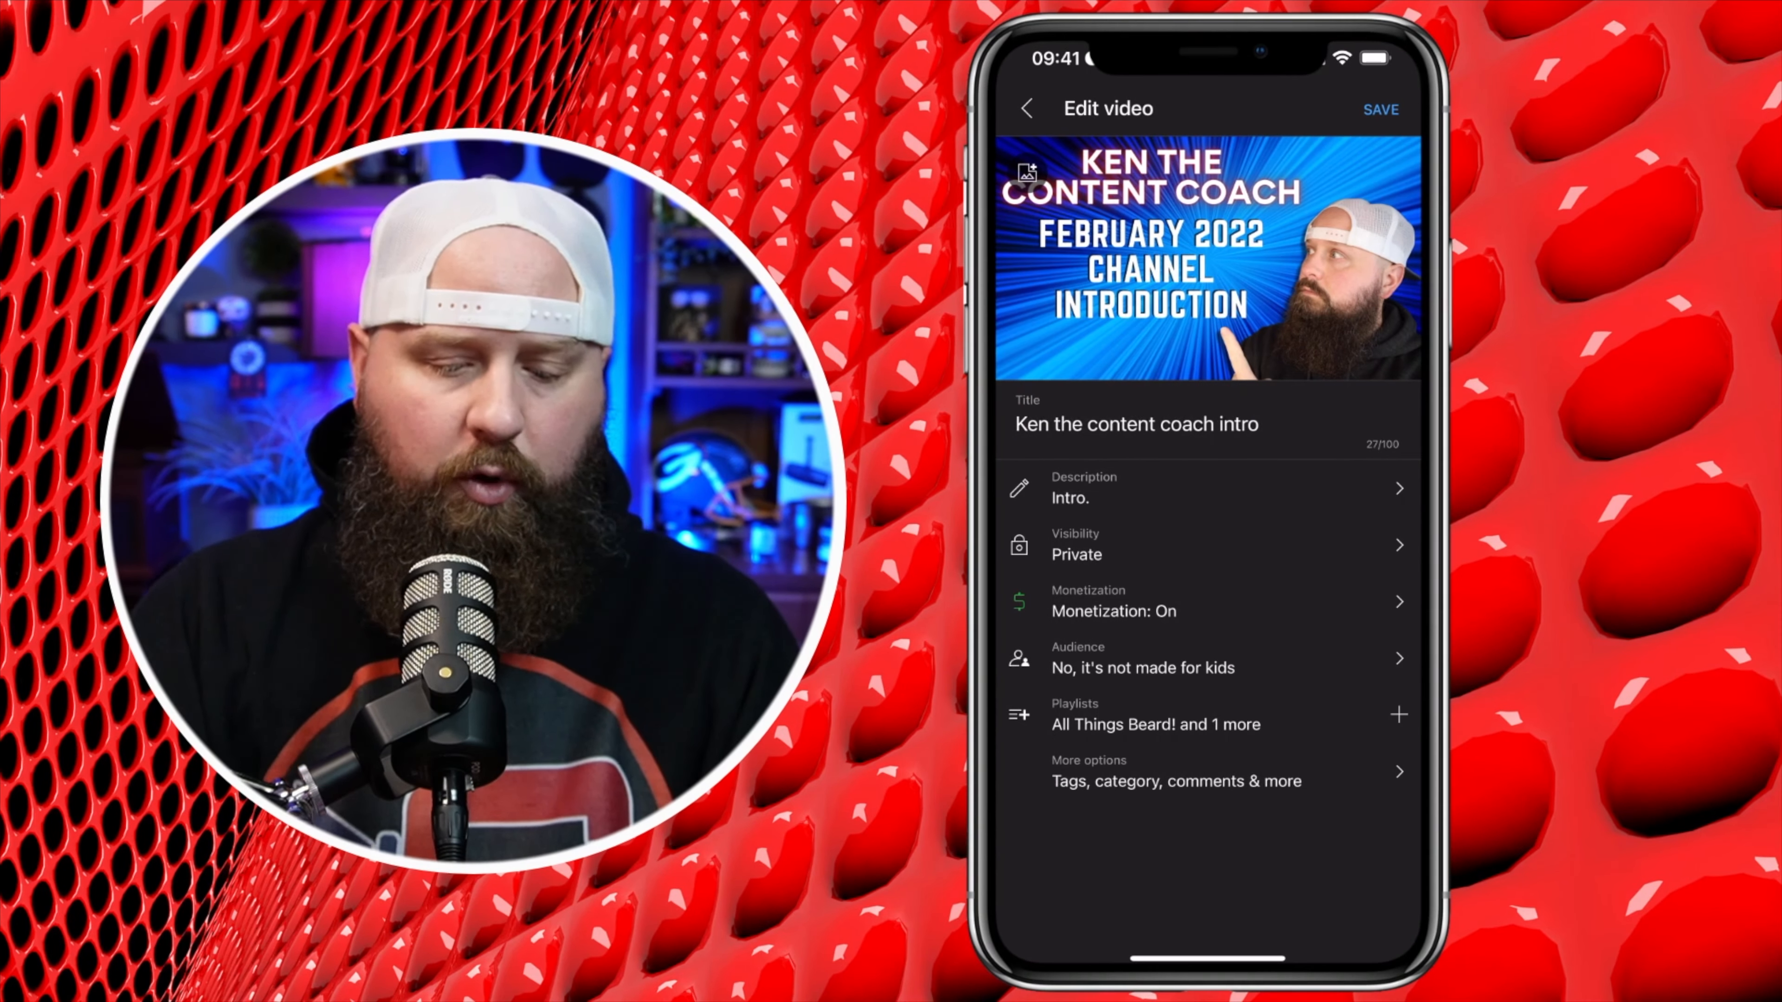